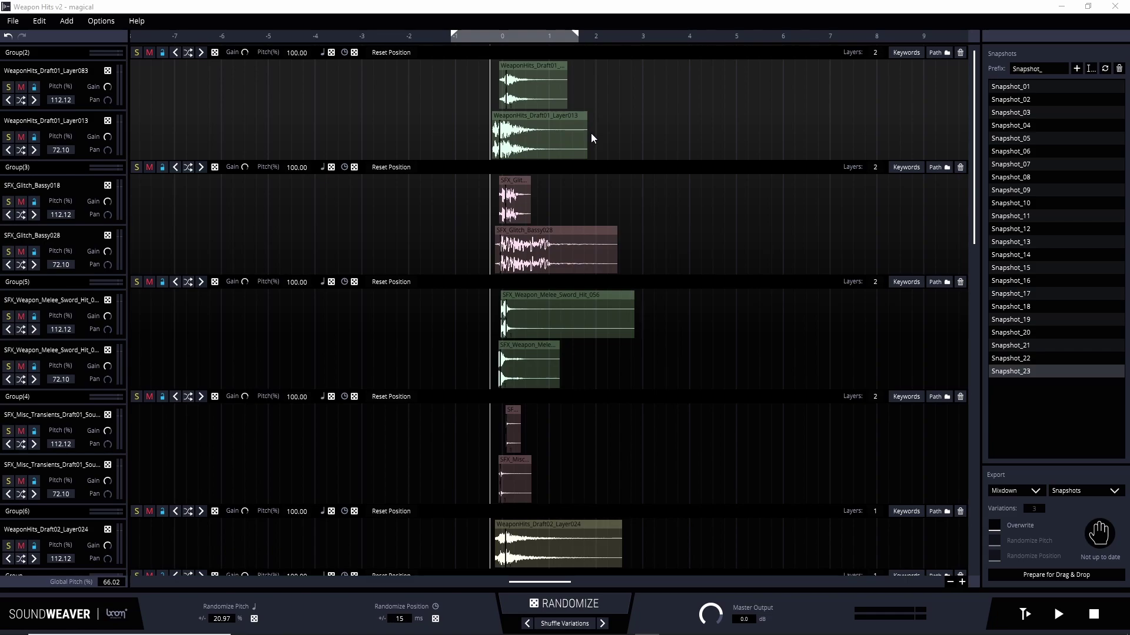
# Add a new one-layer group with random sounds from the search path E:\SFX\Sweetners\Iris 2 Whooshes and Spells
pyautogui.scroll(-3, 688, 288)
pyautogui.doubleClick(521, 499)
pyautogui.click(591, 321)
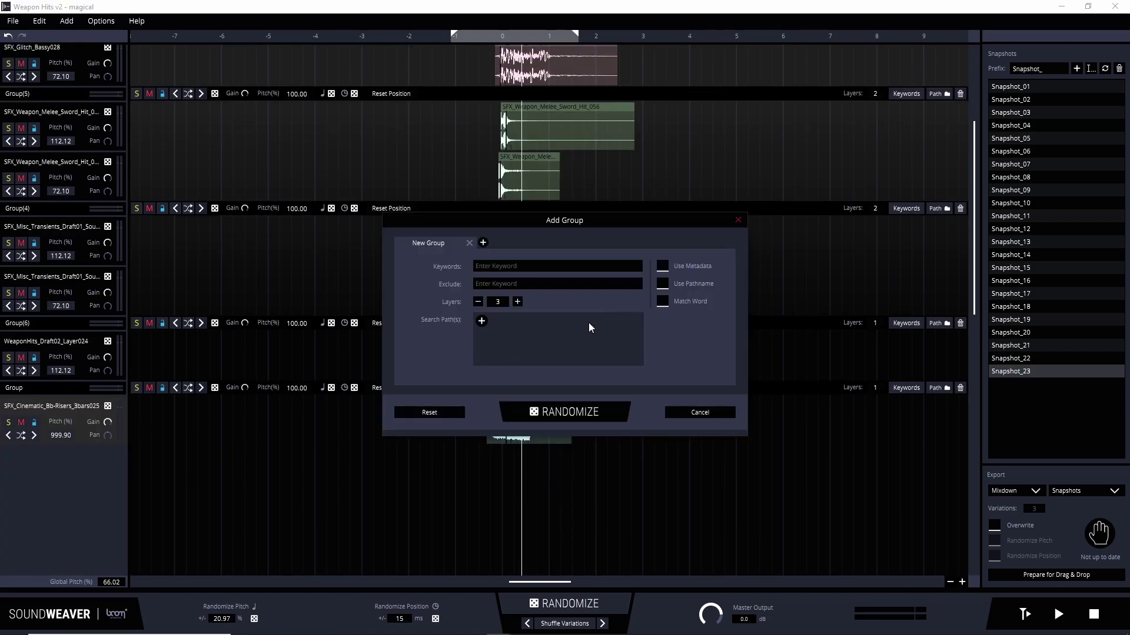
pyautogui.click(482, 321)
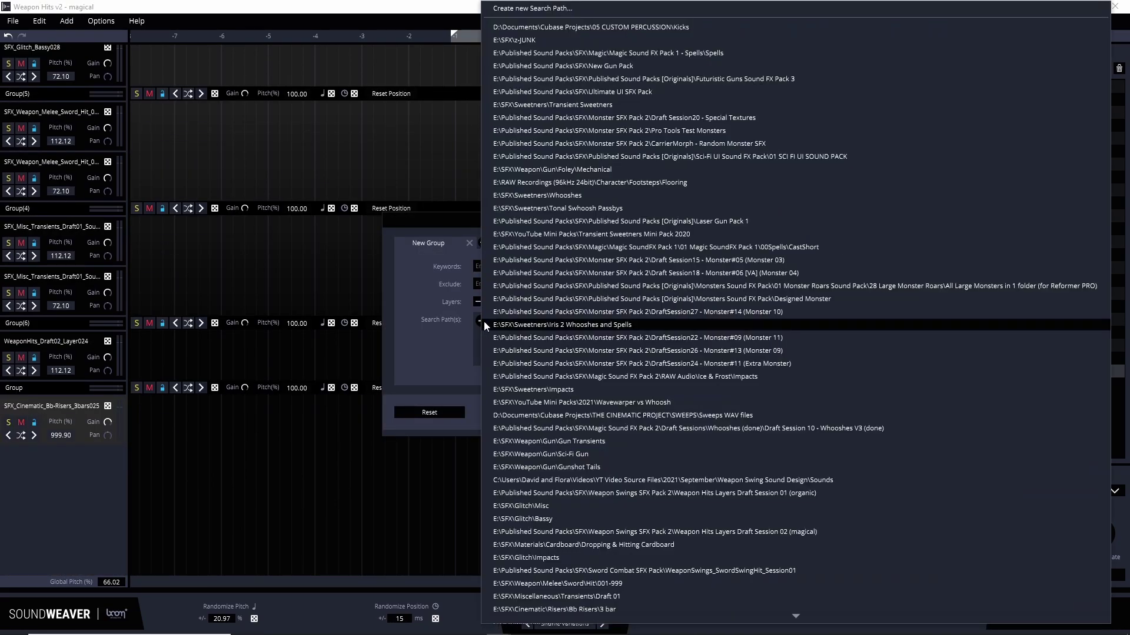
pyautogui.click(595, 325)
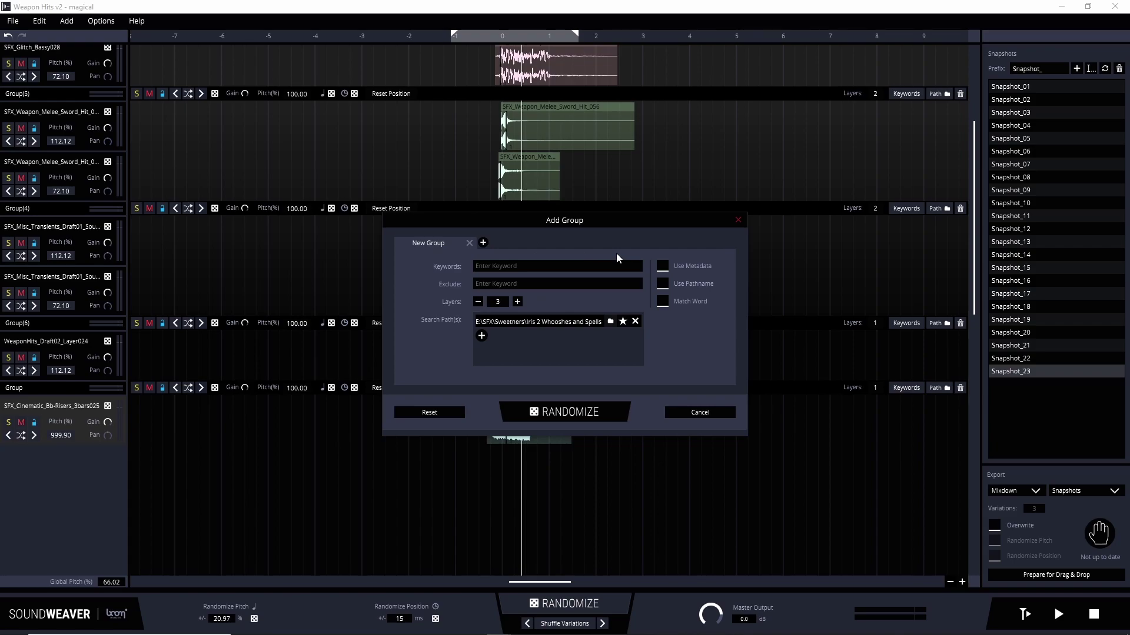
pyautogui.moveTo(556, 228); pyautogui.dragTo(572, 170)
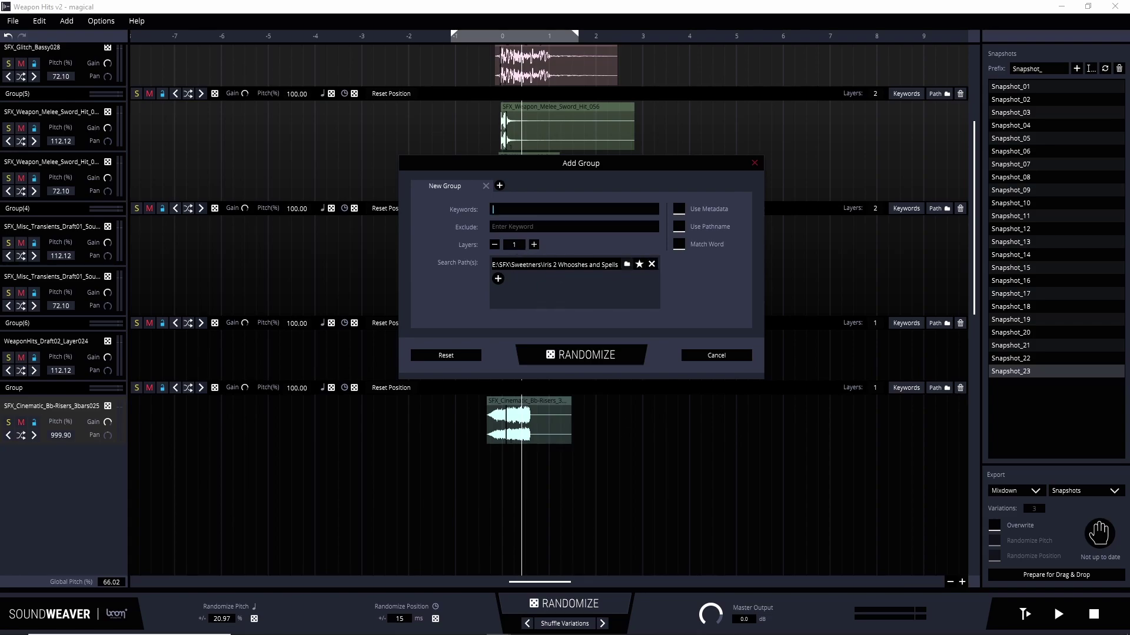
pyautogui.click(584, 355)
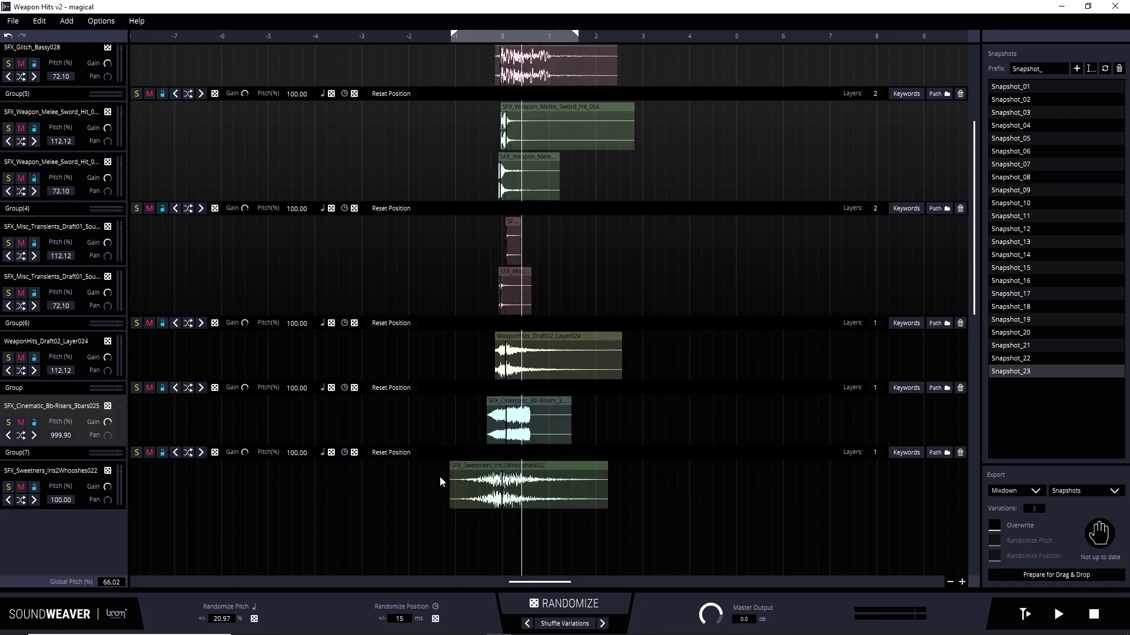
# Examine the layers of every group, from the weapon hits down to the new whoosh
pyautogui.scroll(5, 631, 471)
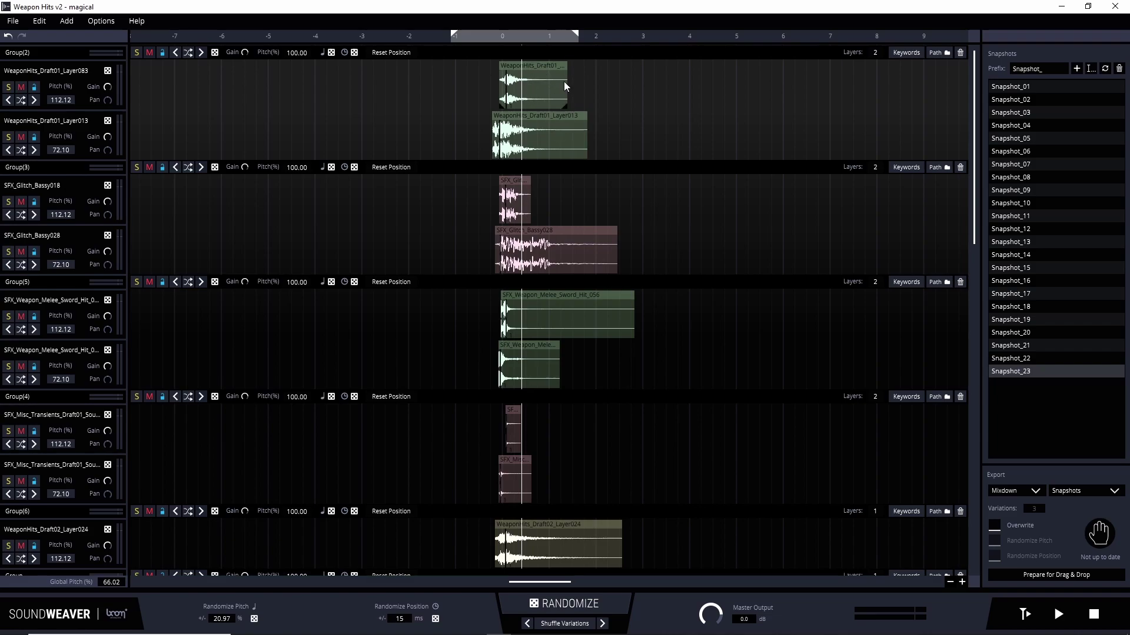
pyautogui.scroll(-1, 546, 200)
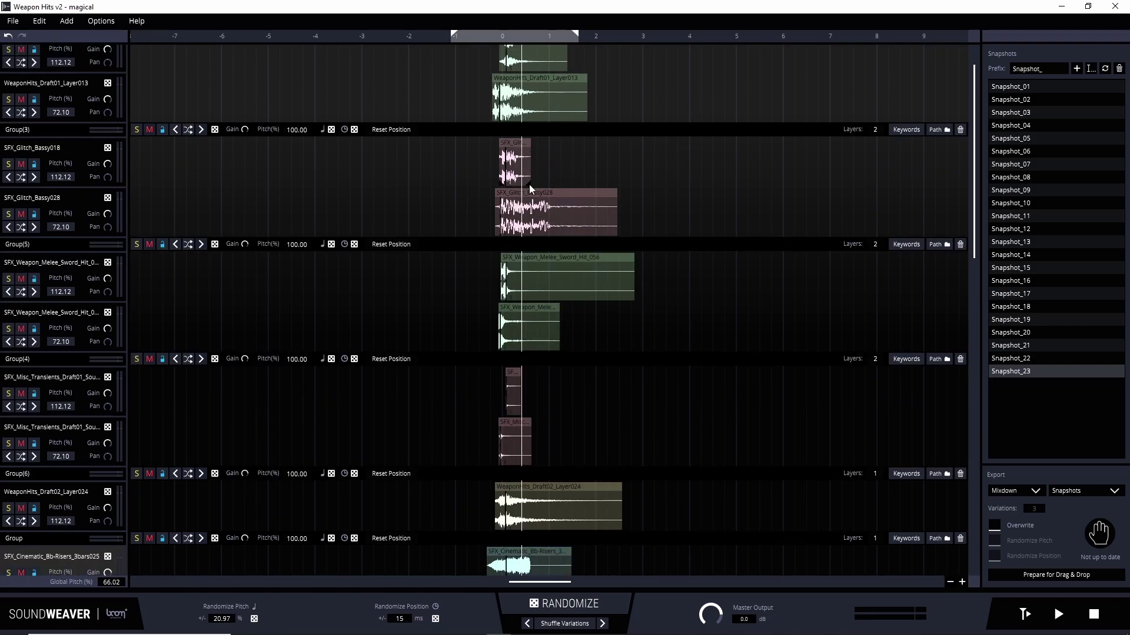
pyautogui.scroll(1, 533, 173)
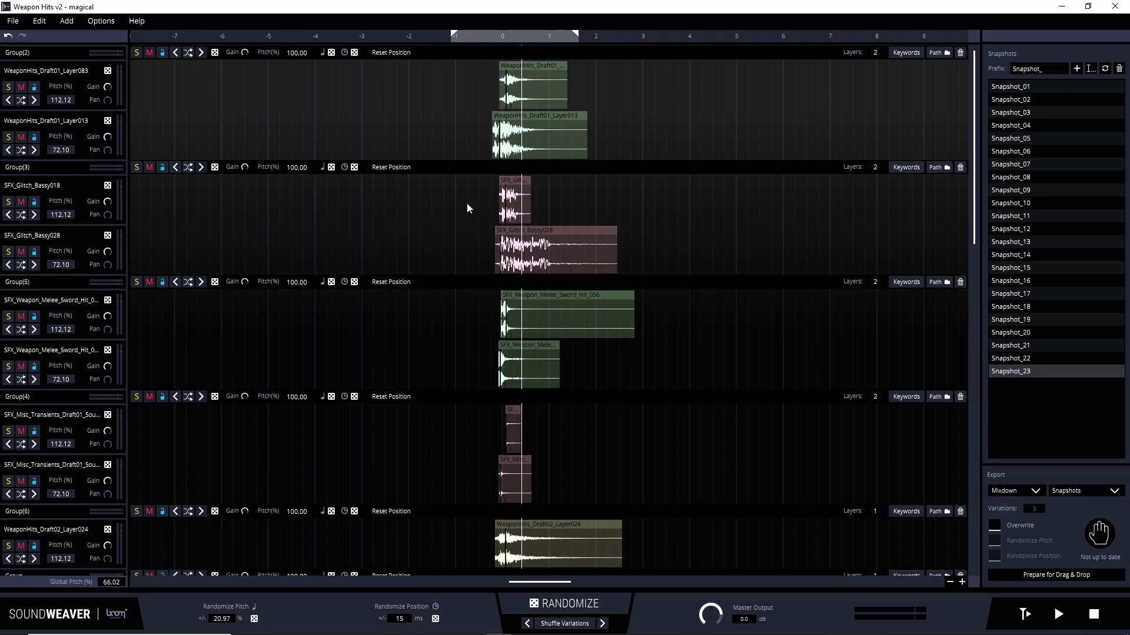
pyautogui.scroll(-2, 520, 304)
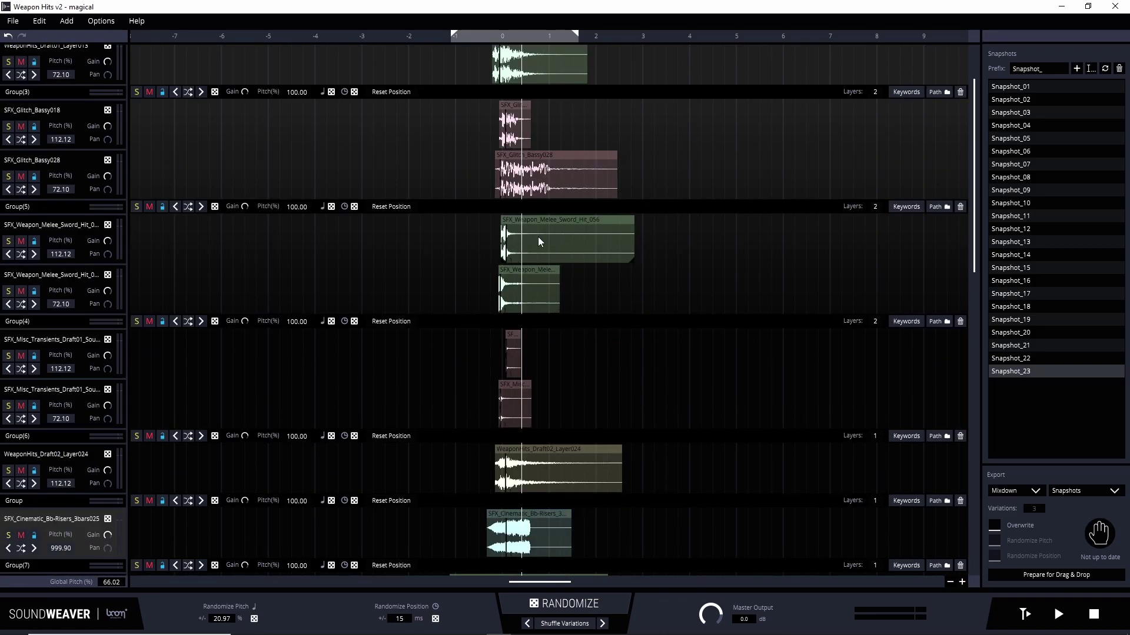
pyautogui.scroll(-2, 518, 276)
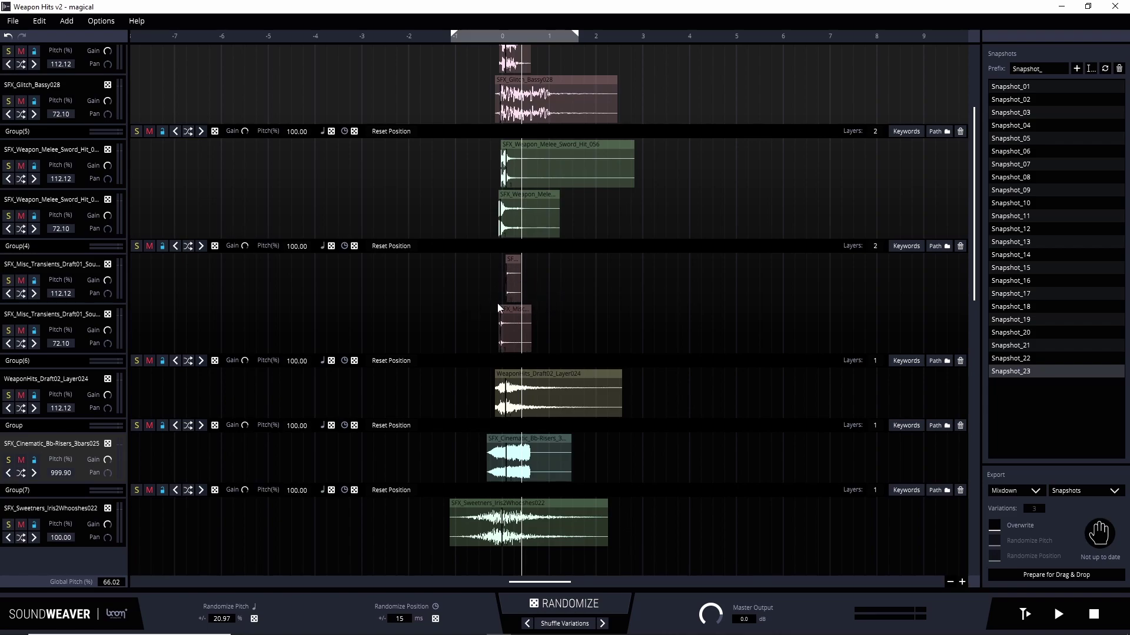
pyautogui.scroll(-2, 495, 298)
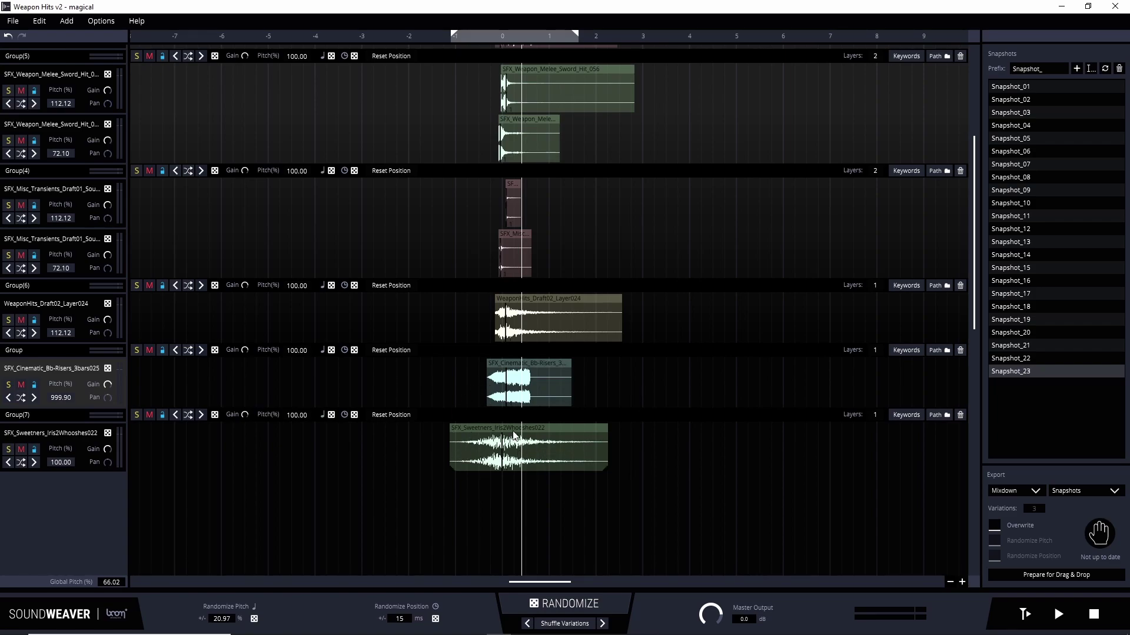
pyautogui.scroll(3, 543, 415)
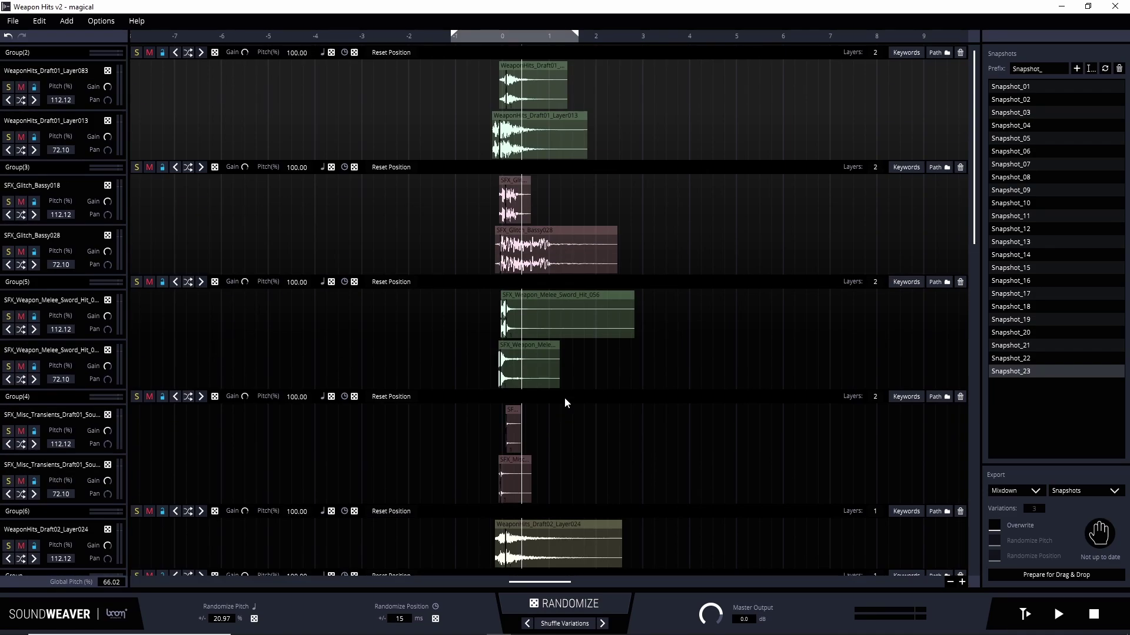
pyautogui.scroll(-6, 563, 399)
pyautogui.scroll(3, 527, 391)
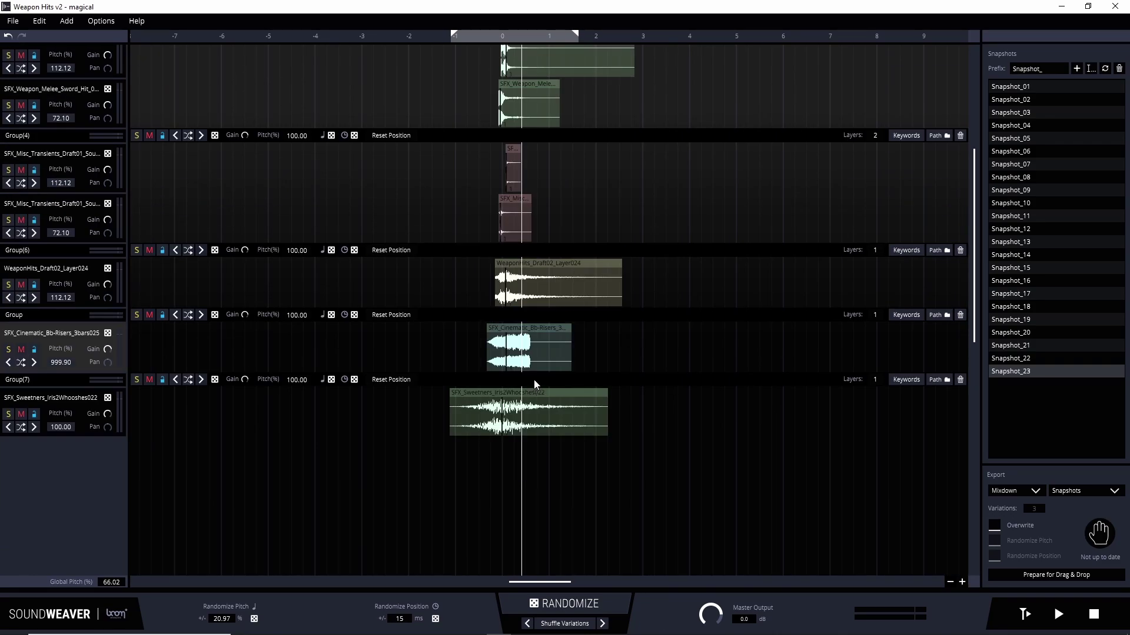
# Place the playhead at the start of the whoosh clip and play the combined layers briefly
pyautogui.moveTo(463, 35); pyautogui.dragTo(451, 36)
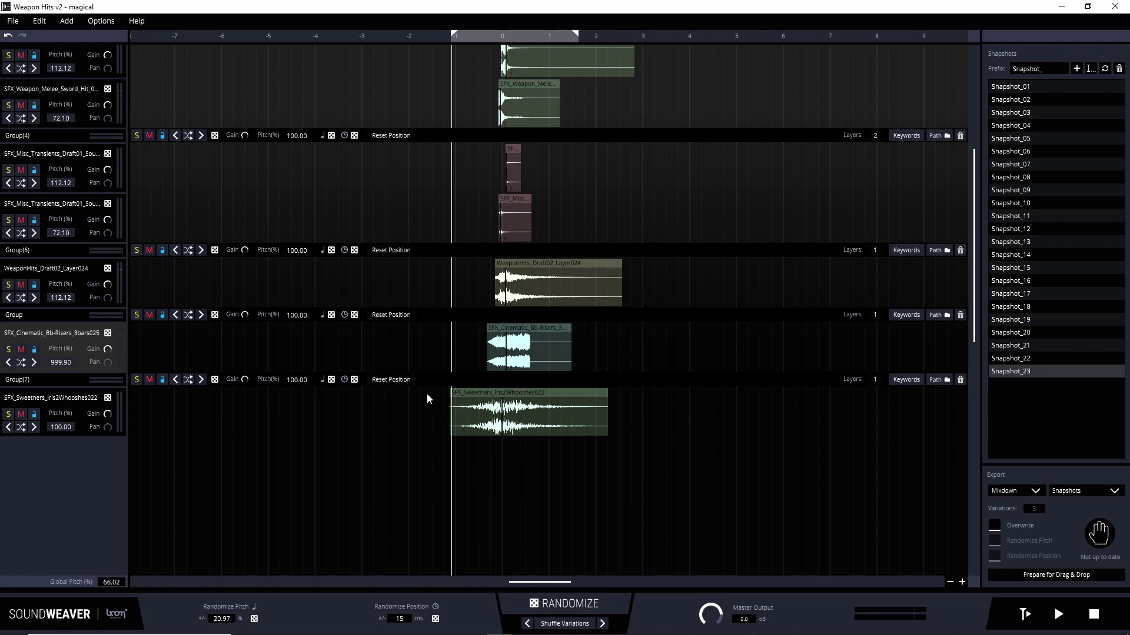
pyautogui.scroll(4, 501, 132)
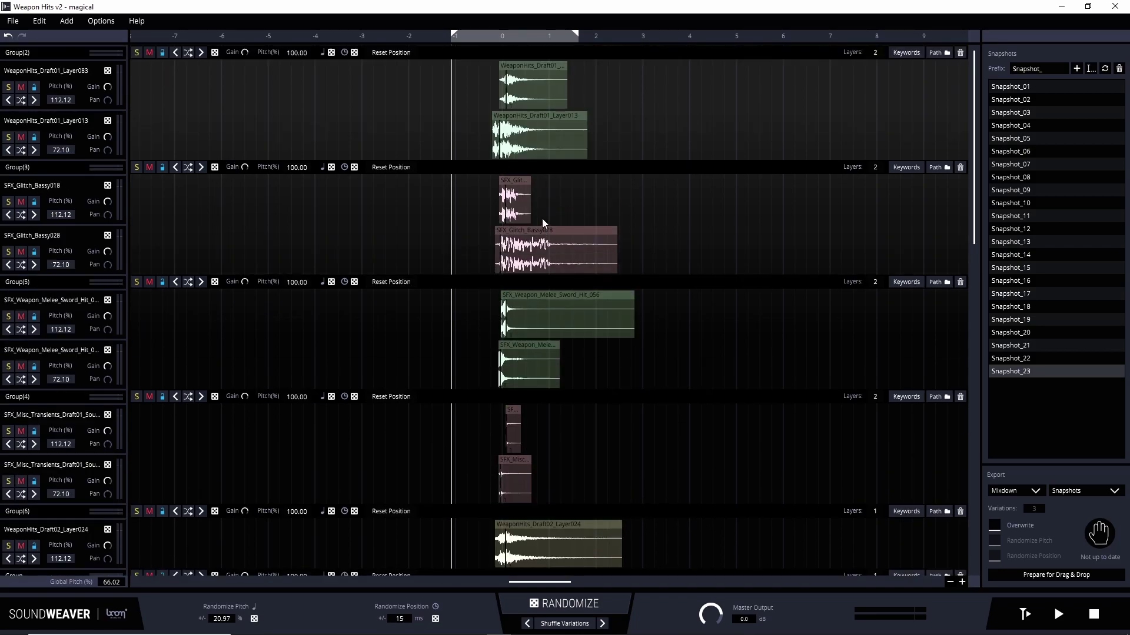
pyautogui.scroll(-5, 536, 261)
pyautogui.scroll(3, 603, 324)
pyautogui.scroll(-2, 651, 333)
pyautogui.press('space')
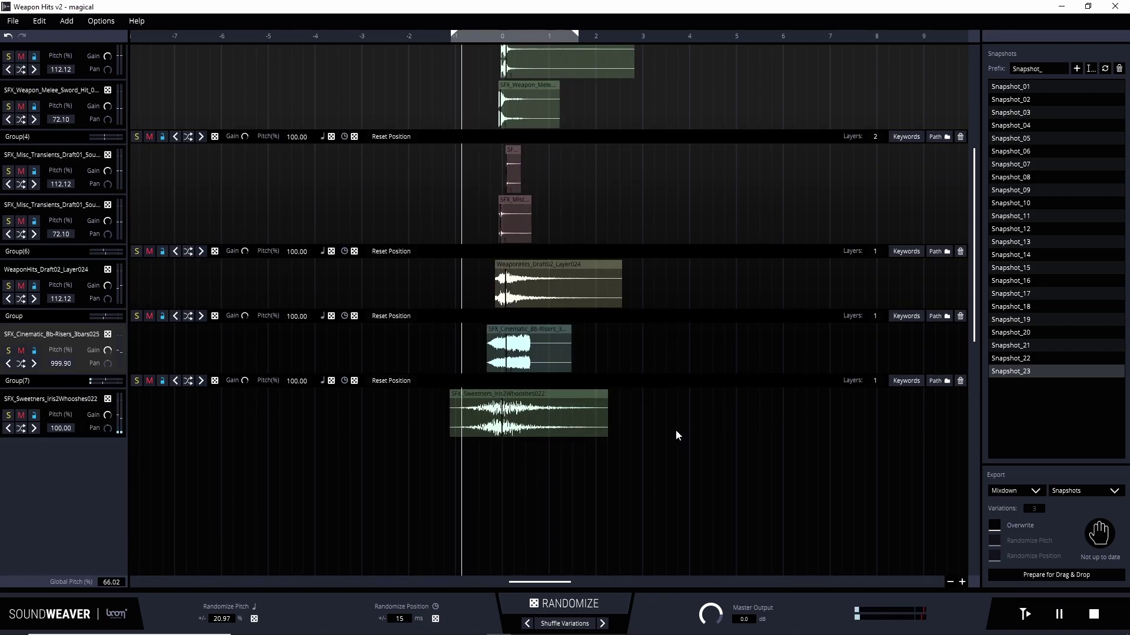
pyautogui.press('space')
# Delete the group holding the Iris 2 whoosh layer
pyautogui.click(961, 382)
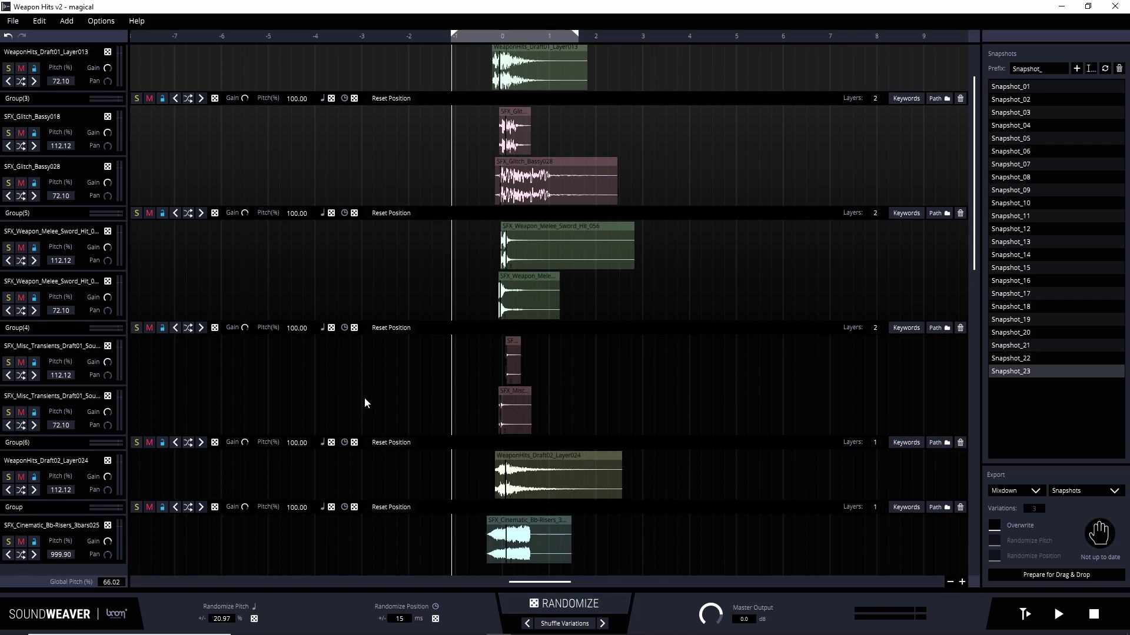
pyautogui.scroll(2, 457, 358)
# Move the playhead slightly past the loop start and view the search paths of Group(2)
pyautogui.click(465, 37)
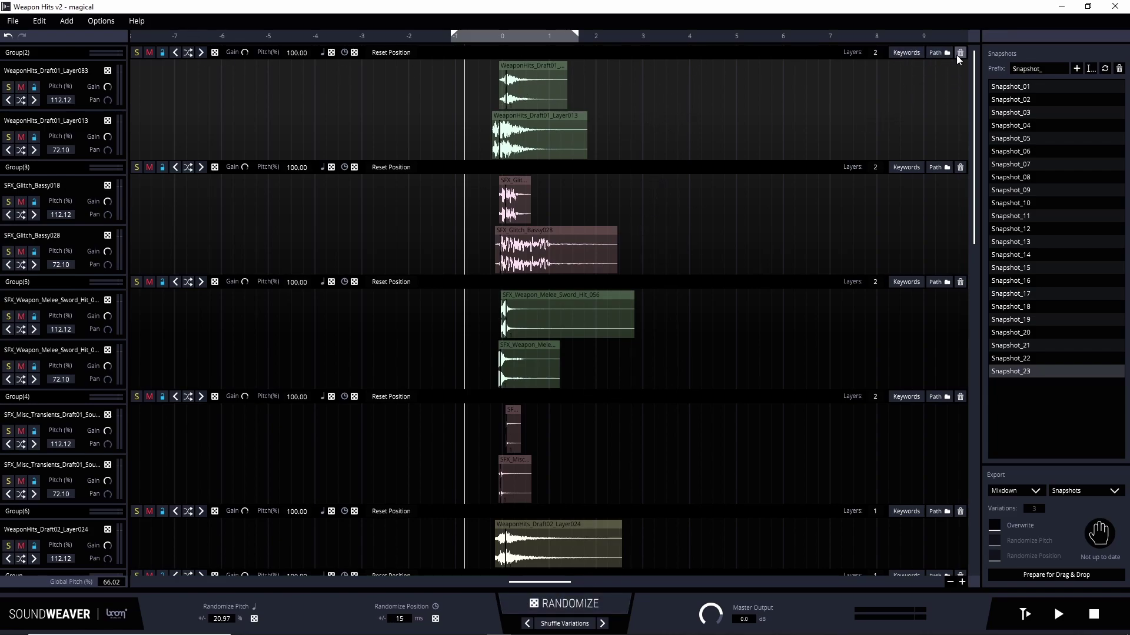
pyautogui.click(936, 52)
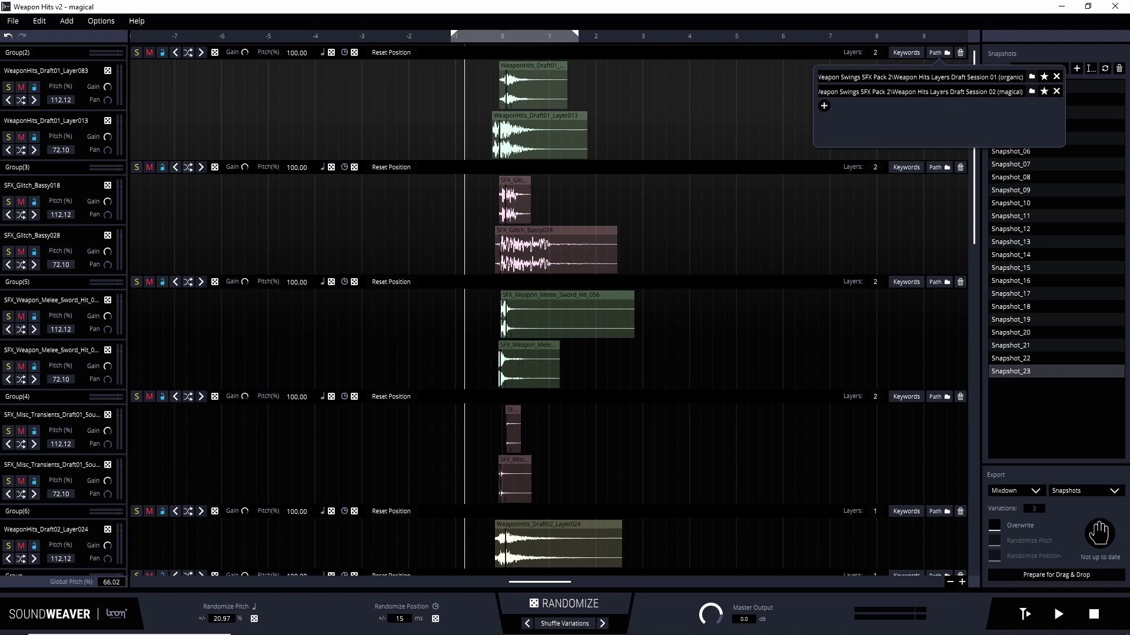
pyautogui.click(694, 102)
# Place the playhead shortly before the hit, at about -0.5 on the timeline, and randomize all unlocked tracks three times, listening to the variations
pyautogui.click(481, 37)
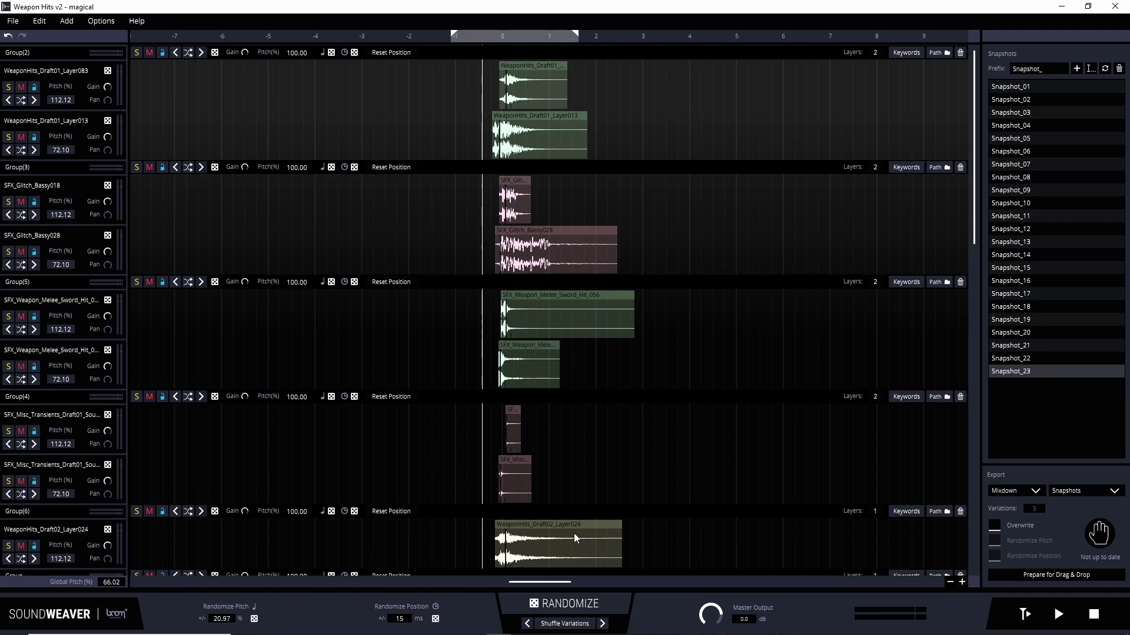
pyautogui.click(549, 602)
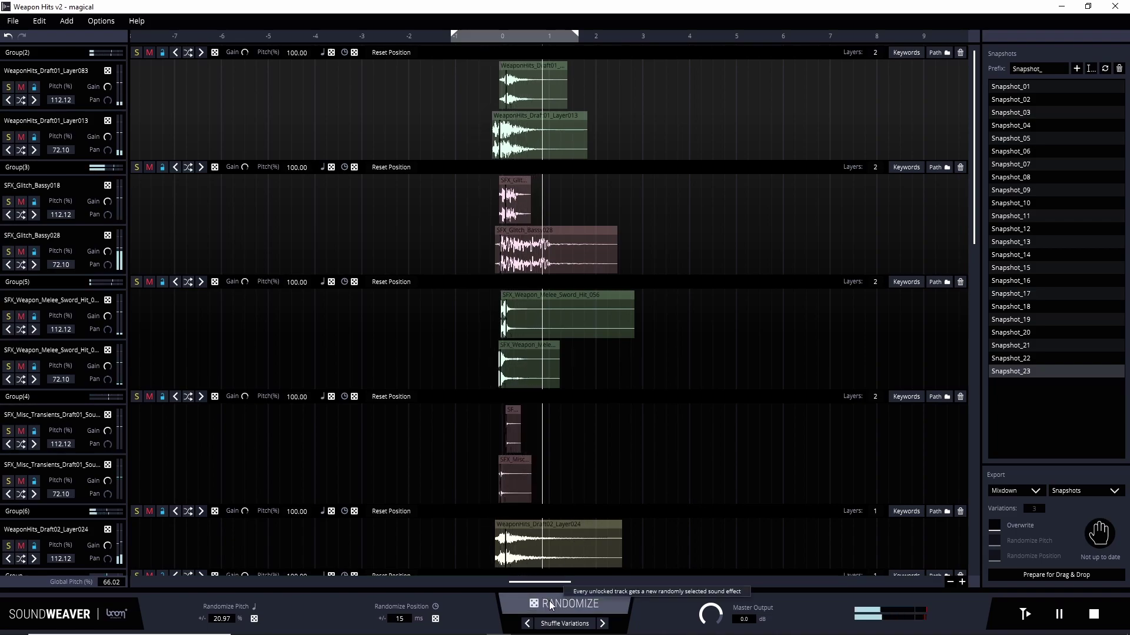
pyautogui.click(549, 602)
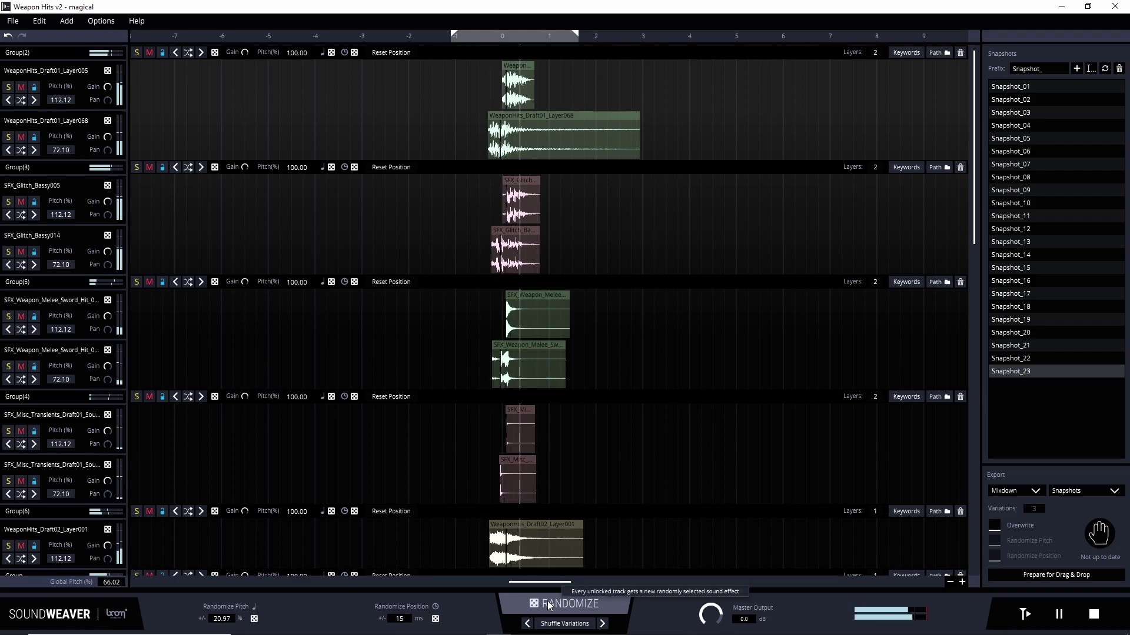
pyautogui.click(538, 606)
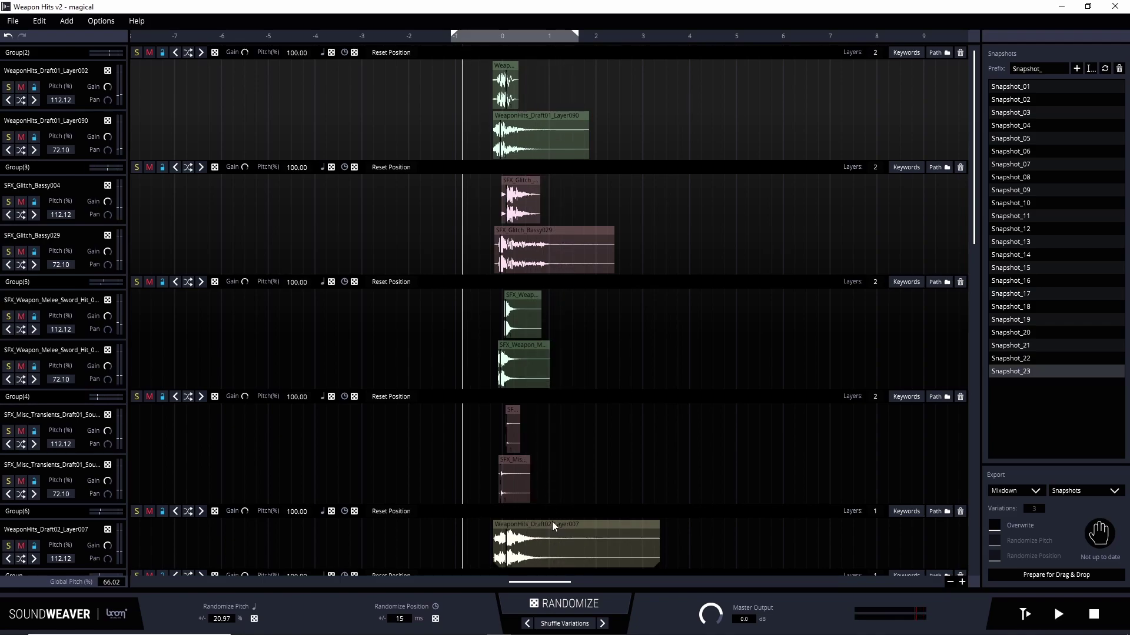
# Look over the lower groups, then generate four more random variations of all unlocked tracks and listen to them
pyautogui.scroll(-4, 609, 516)
pyautogui.scroll(4, 573, 520)
pyautogui.click(540, 594)
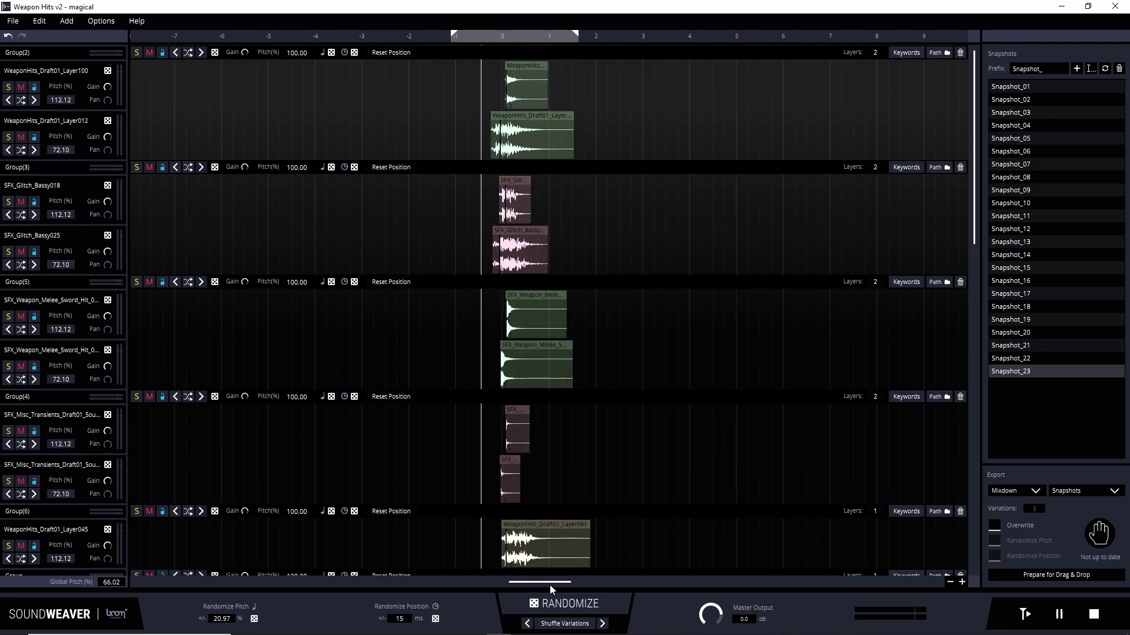
pyautogui.click(544, 594)
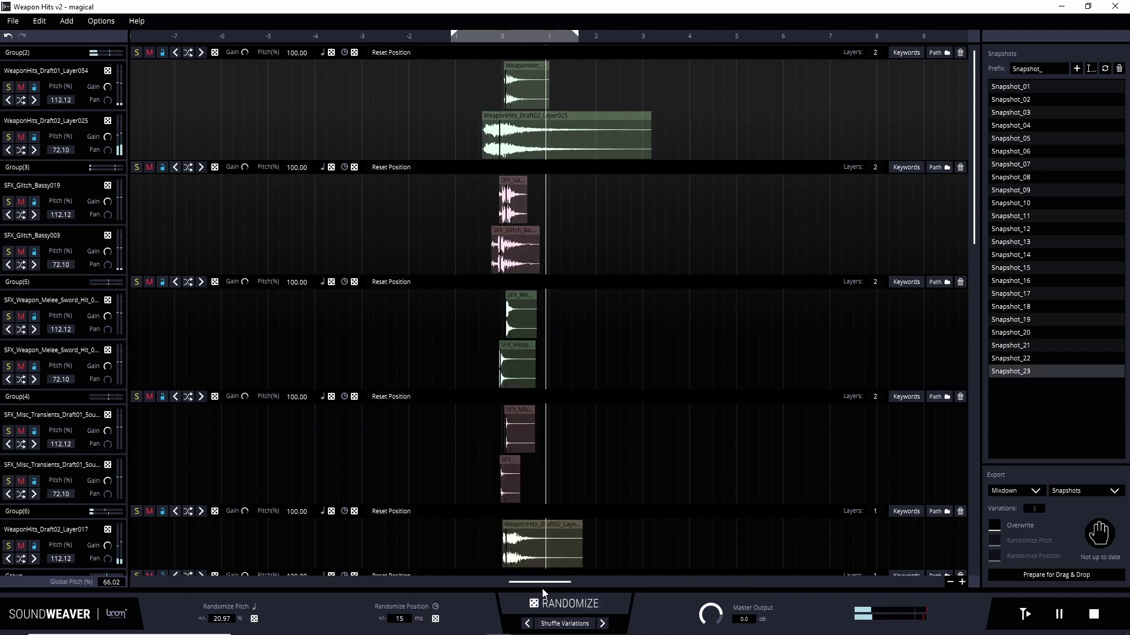
pyautogui.click(539, 600)
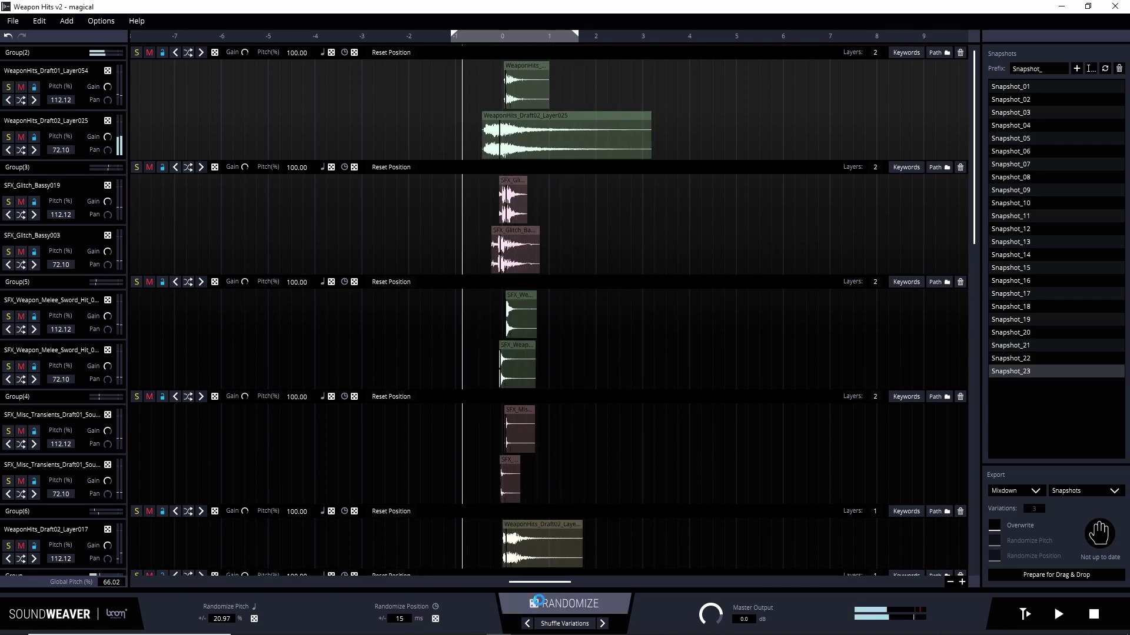
pyautogui.click(539, 600)
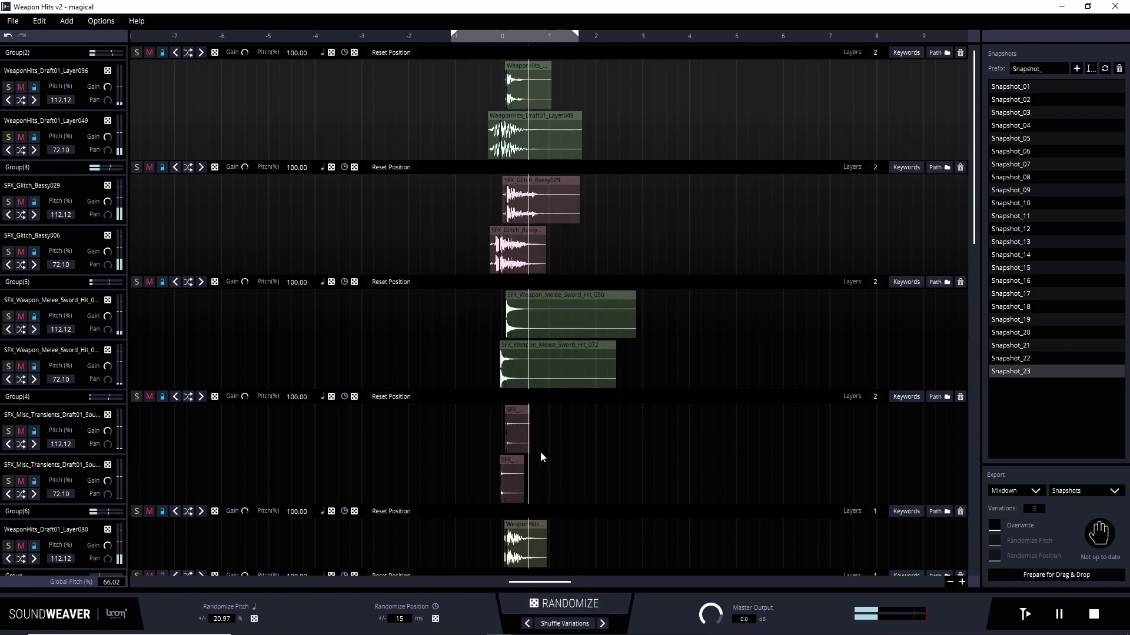
# Delete the last group, which holds the SFX_Cinematic_8b-Risers layer
pyautogui.scroll(-3, 540, 451)
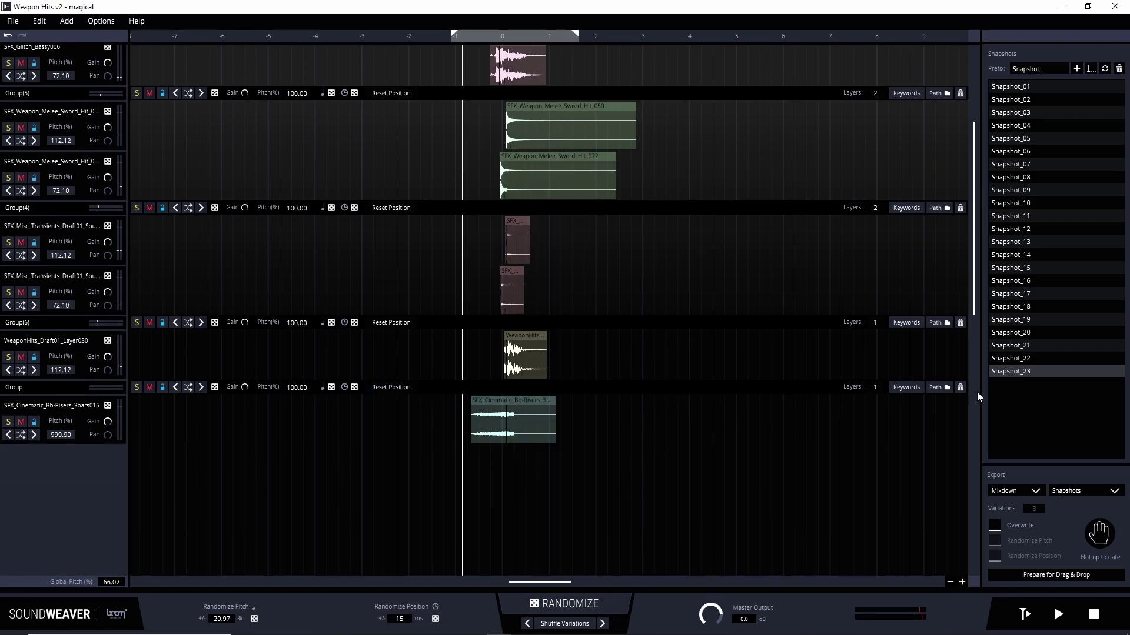
pyautogui.click(960, 387)
pyautogui.scroll(3, 444, 428)
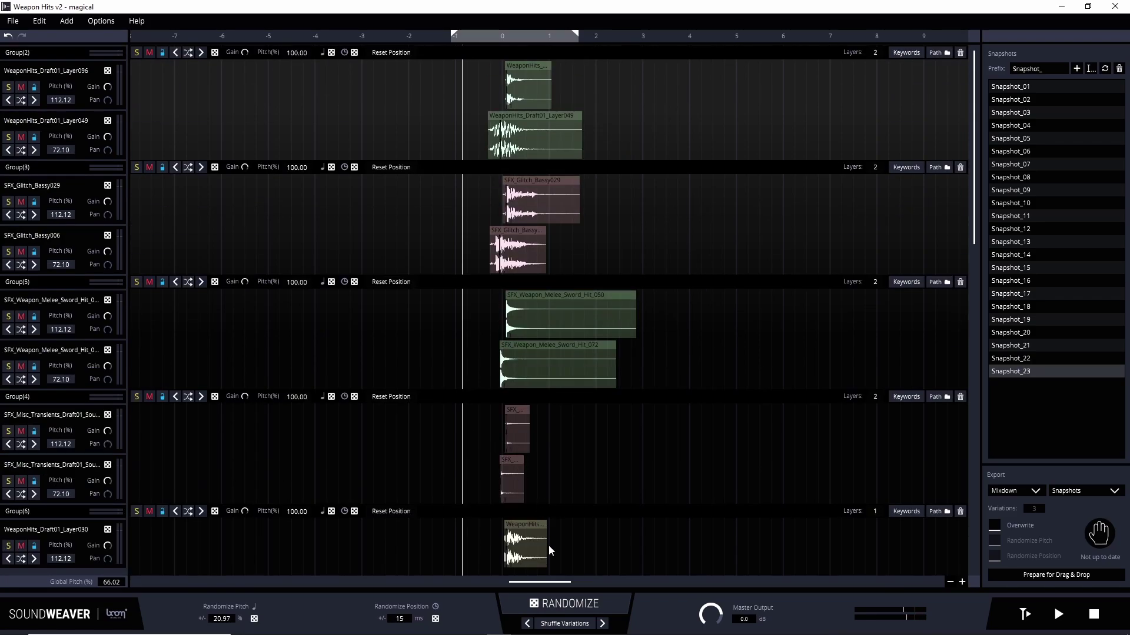
# Randomize the sounds of the remaining groups three times and listen to the results without the riser
pyautogui.click(534, 604)
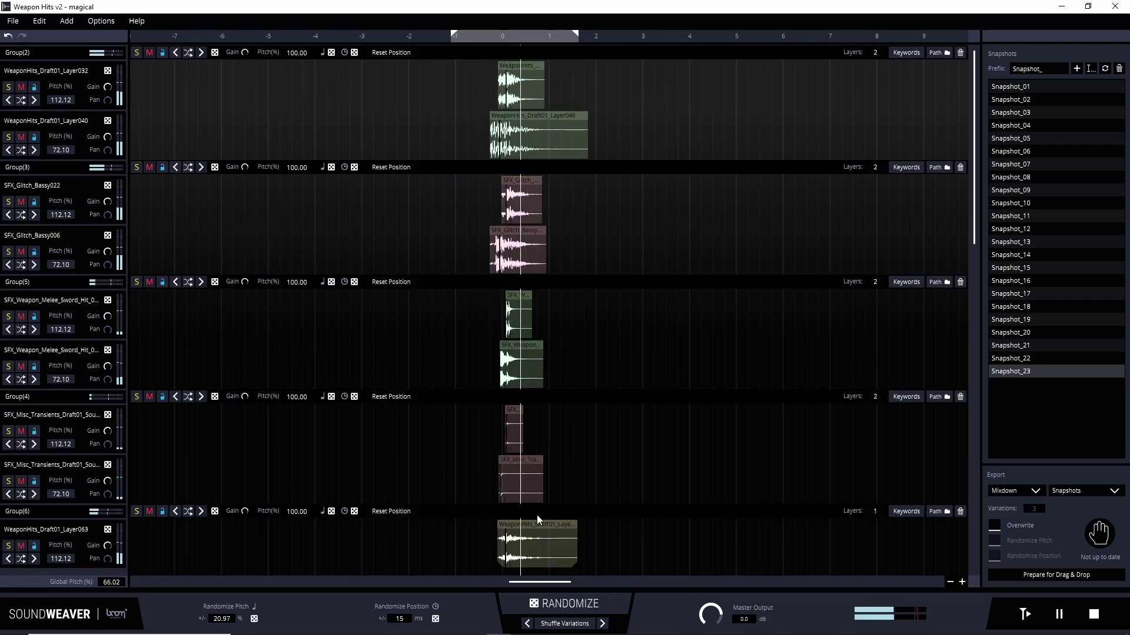
pyautogui.click(540, 603)
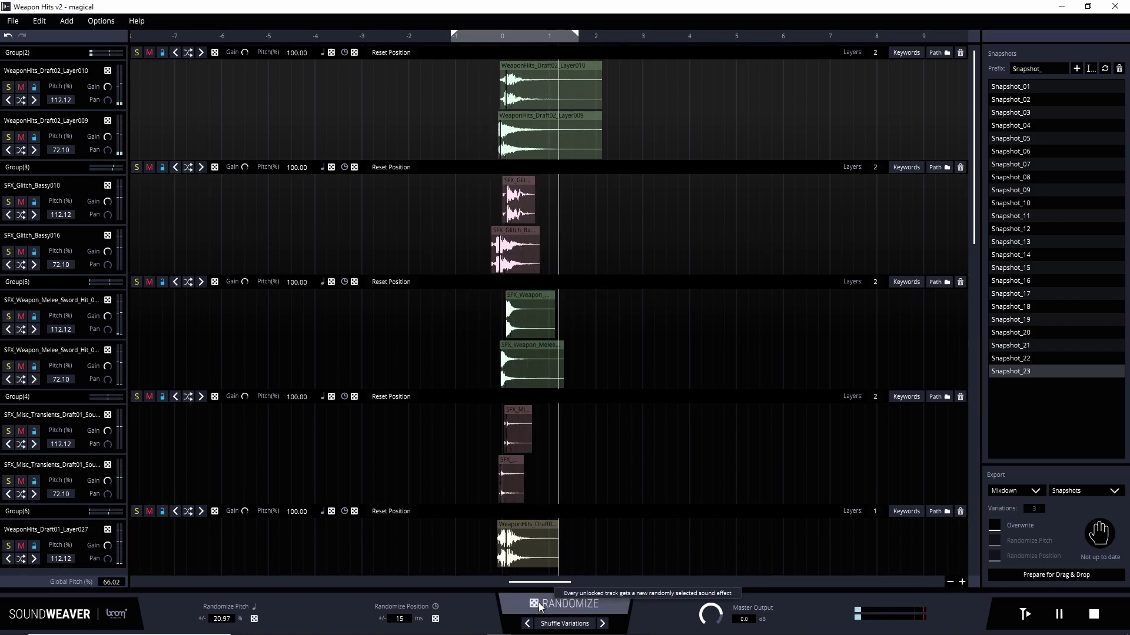
pyautogui.click(538, 602)
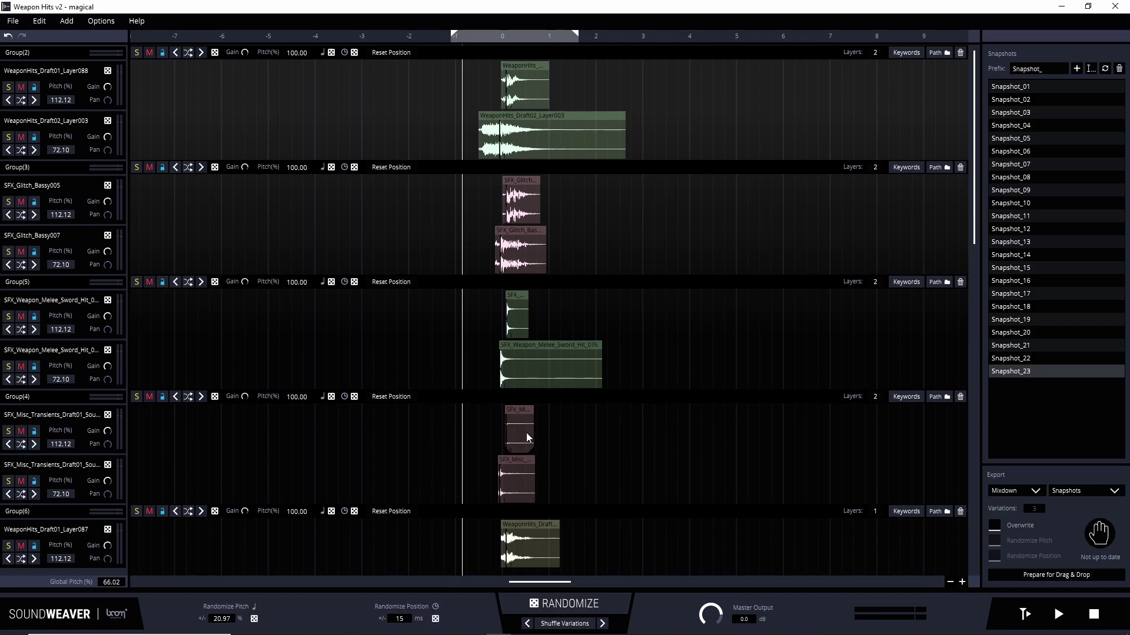
# Randomize the positions of all layers repeatedly within +/- 15 ms, playing back the shifted hit in between
pyautogui.click(435, 619)
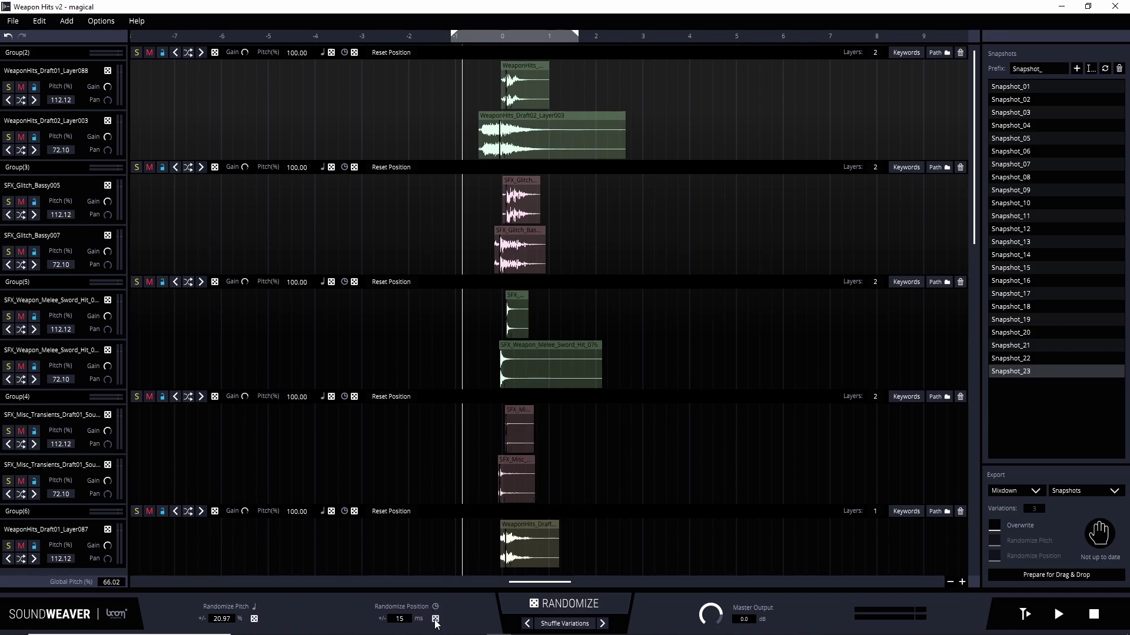
pyautogui.click(435, 619)
pyautogui.click(435, 619)
pyautogui.click(436, 619)
pyautogui.click(435, 619)
pyautogui.press('space')
pyautogui.press('space')
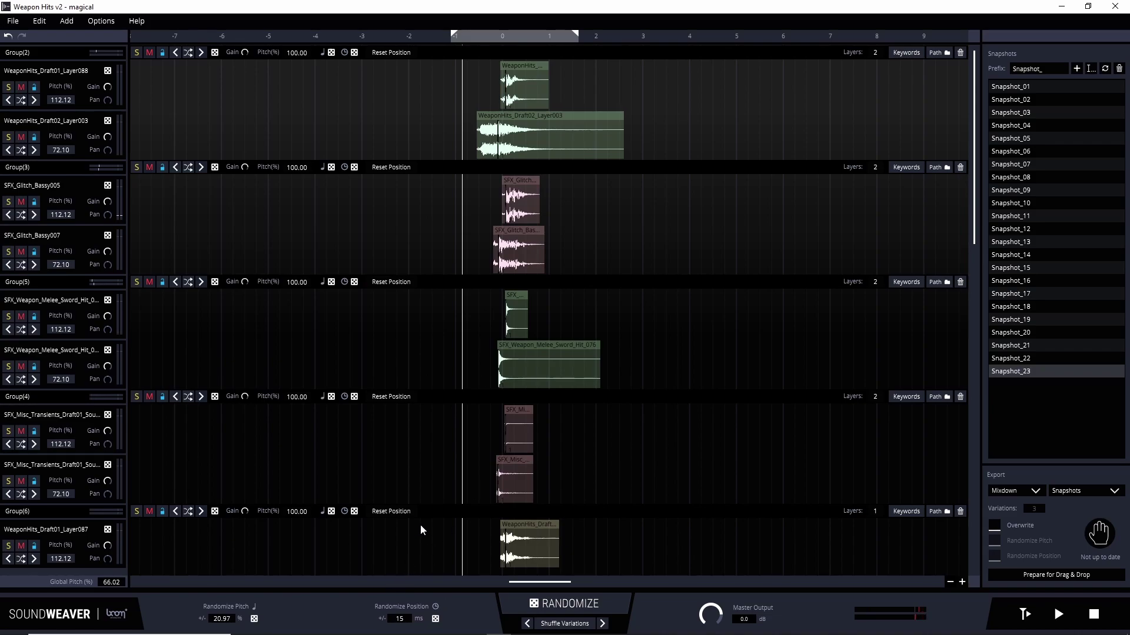
pyautogui.click(435, 619)
pyautogui.click(435, 618)
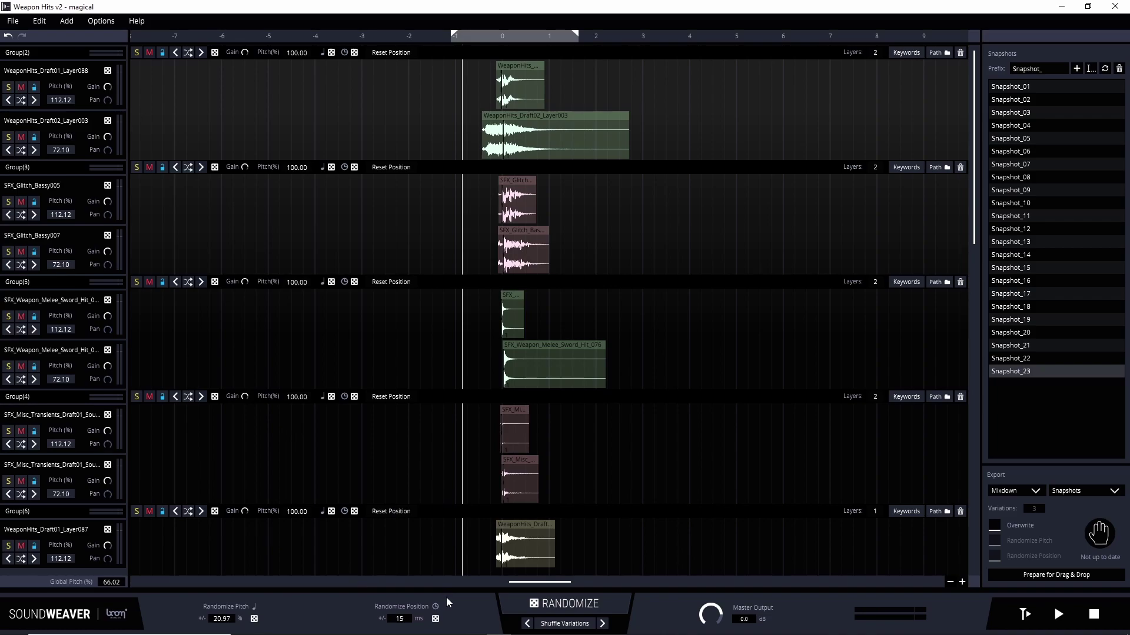
# Listen to the shifted hit, then randomize all layer positions within +/- 15 ms twice more, playing back the result
pyautogui.press('space')
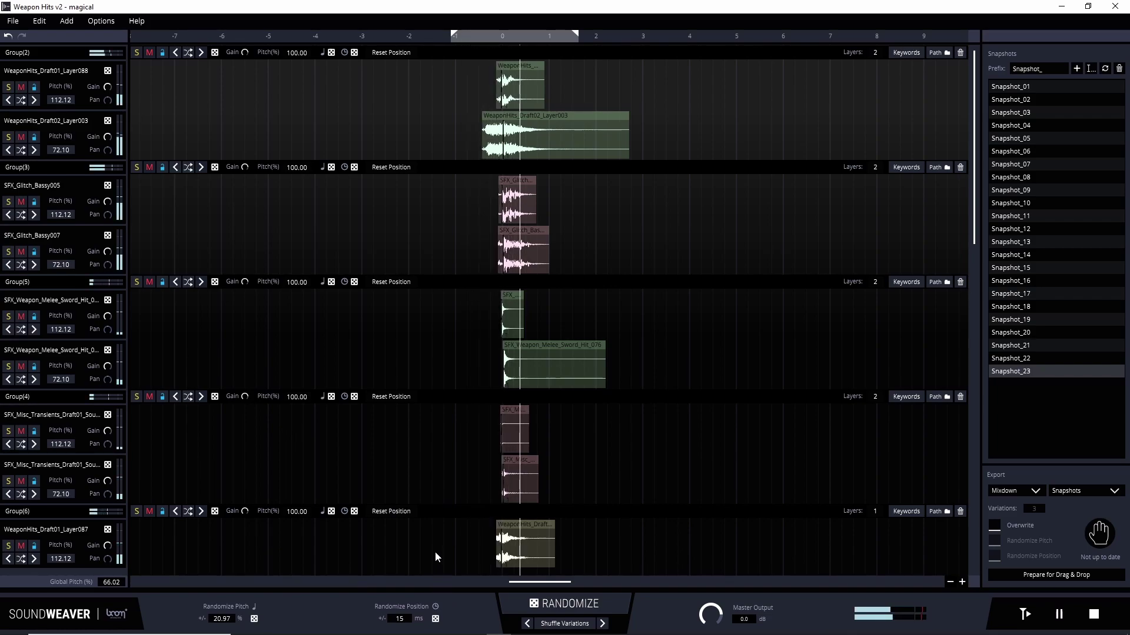
pyautogui.press('space')
pyautogui.click(435, 619)
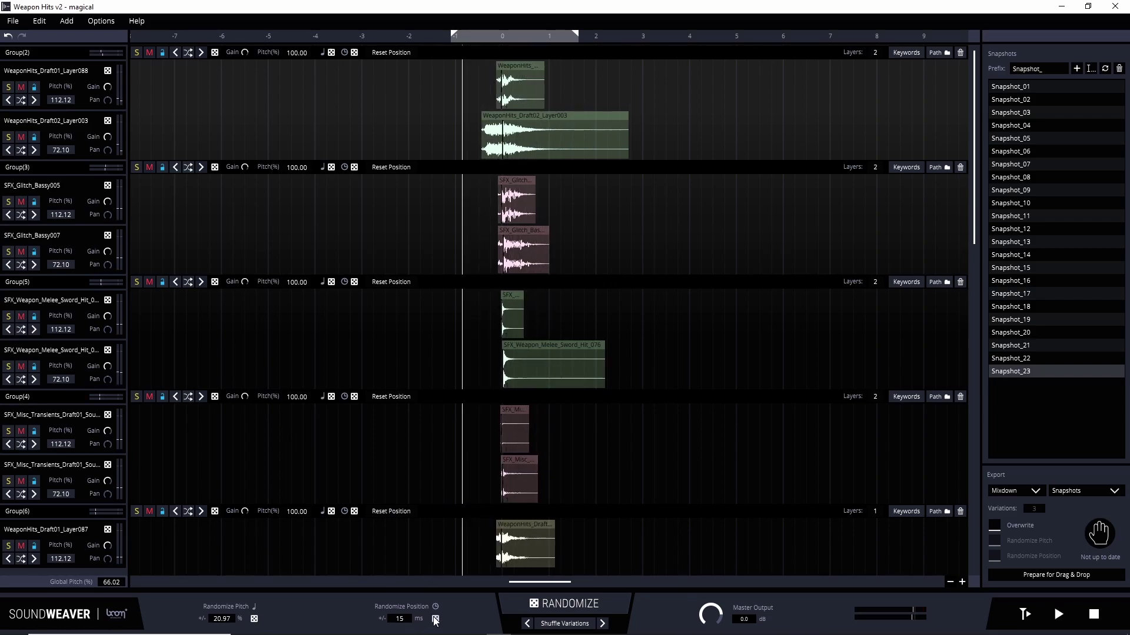
pyautogui.press('space')
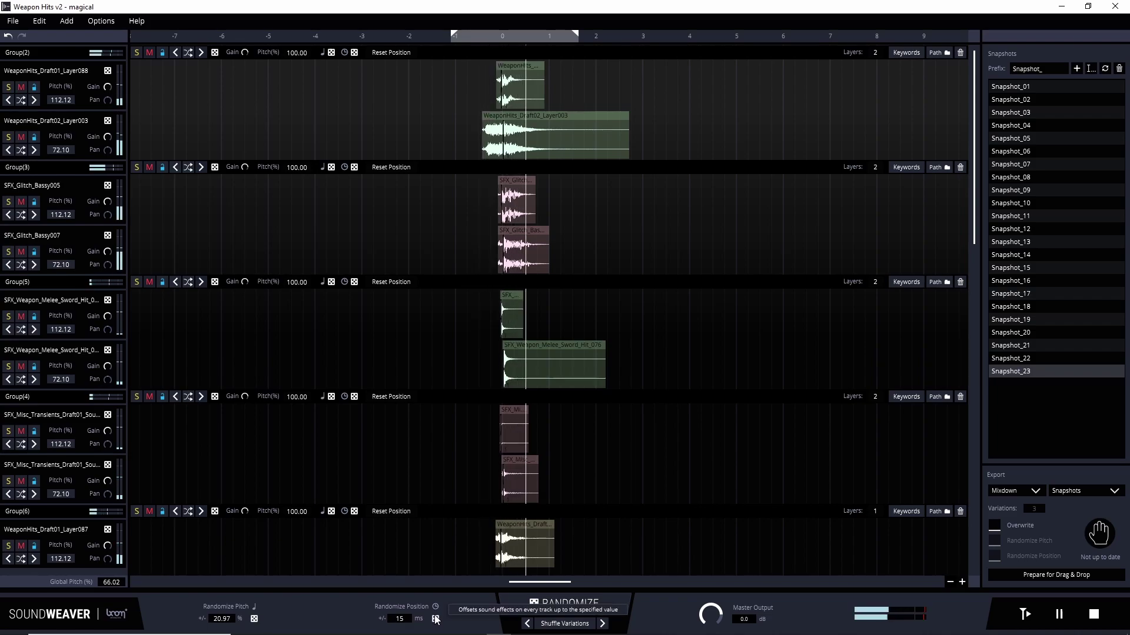
pyautogui.press('space')
pyautogui.click(436, 620)
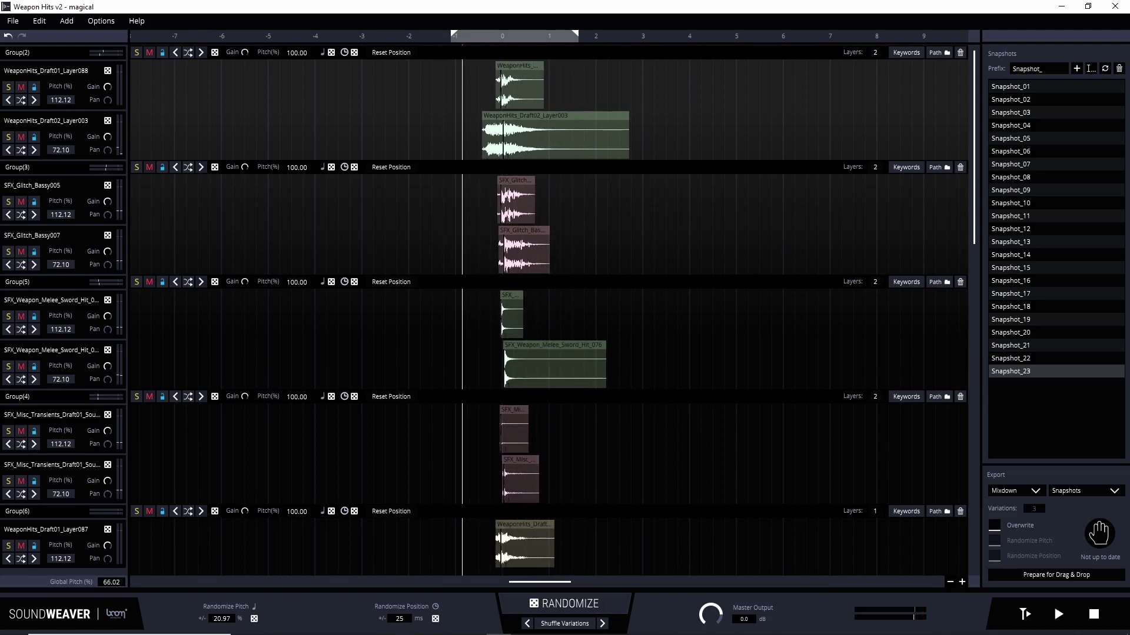
# Raise the position randomization range to 77 ms and randomize all layer positions repeatedly, listening to the shifted hits
pyautogui.click(436, 620)
pyautogui.click(436, 620)
pyautogui.click(436, 620)
pyautogui.press('space')
pyautogui.click(436, 620)
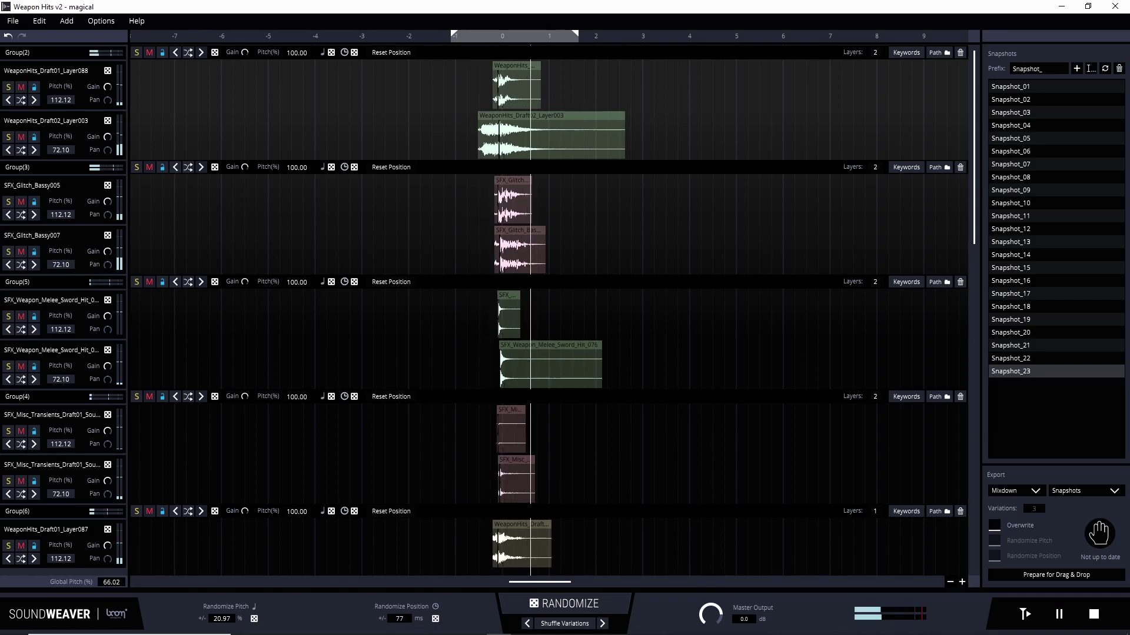
pyautogui.click(436, 620)
pyautogui.click(436, 620)
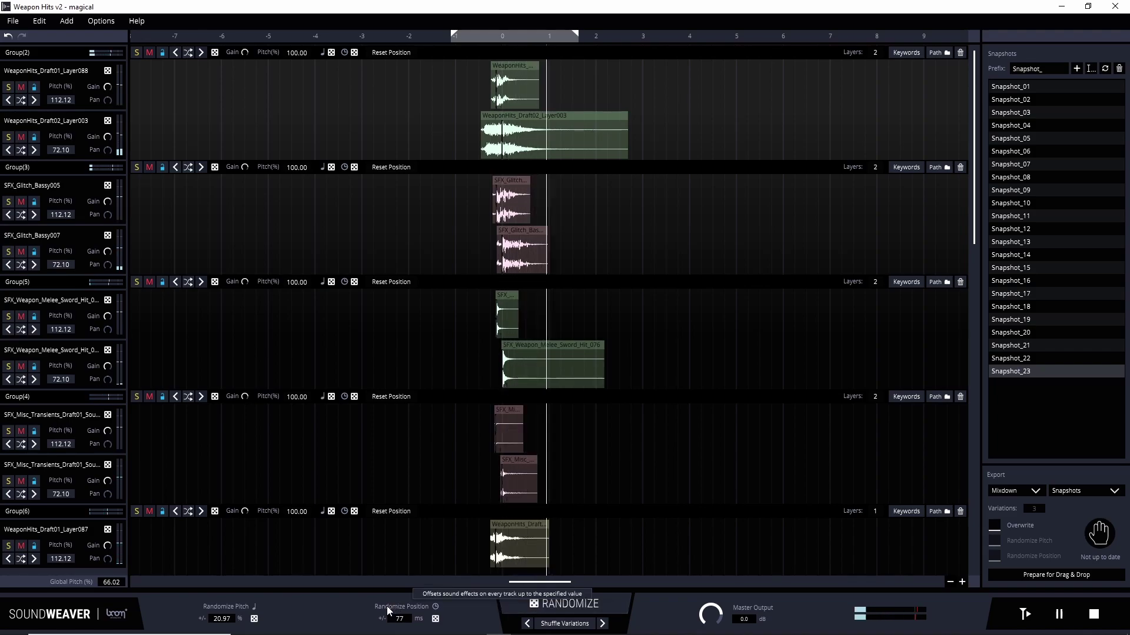
pyautogui.press('space')
pyautogui.press('space')
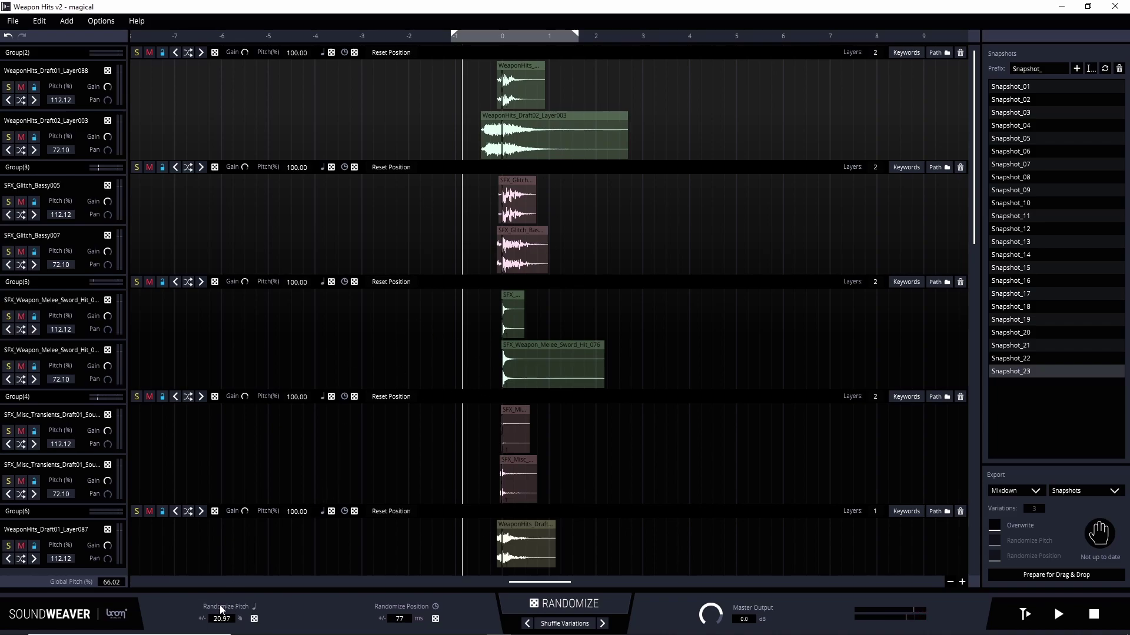
# Set the pitch randomization range to +/- 20 % and randomize the pitch of all layers repeatedly, listening to the resulting hits
pyautogui.scroll(-3, 217, 625)
pyautogui.doubleClick(217, 624)
pyautogui.write('20')
pyautogui.click(254, 618)
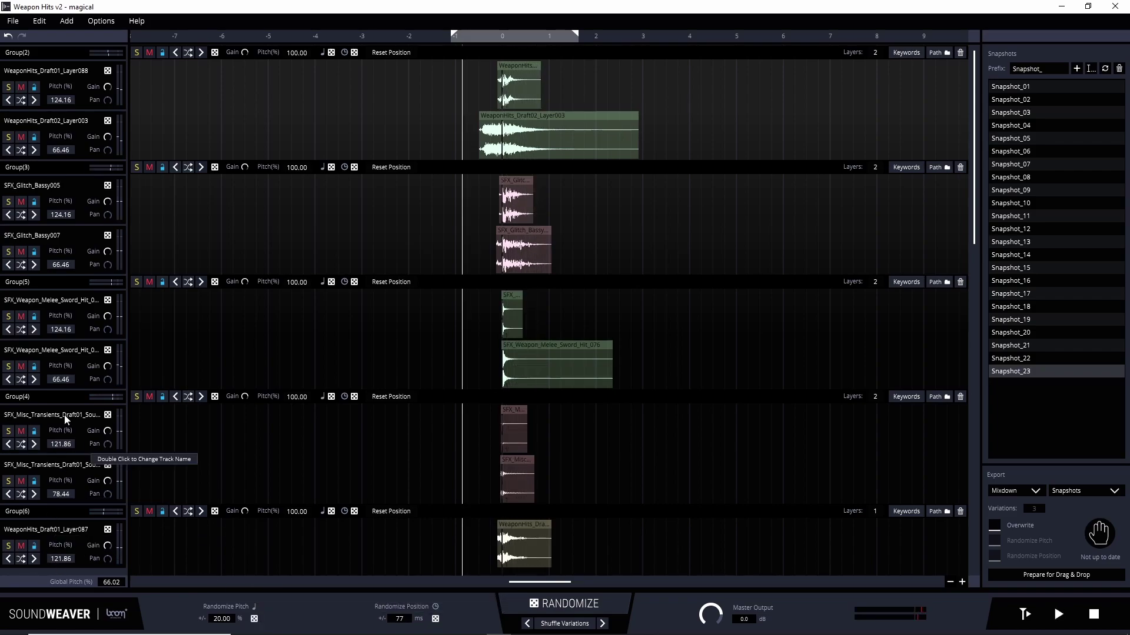
pyautogui.click(254, 619)
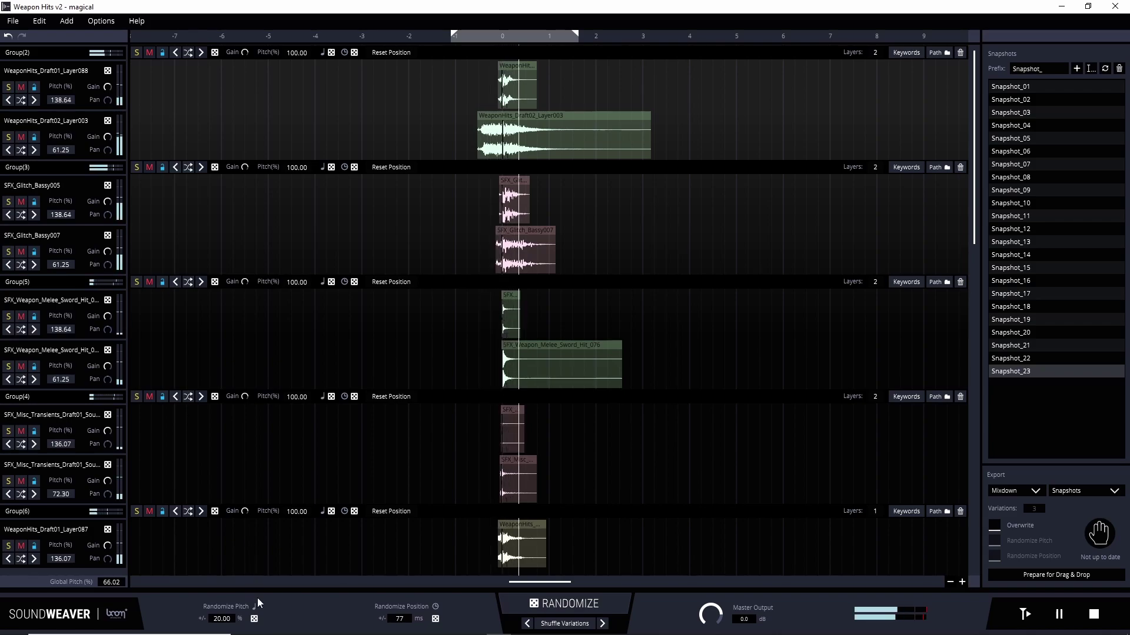
pyautogui.click(254, 618)
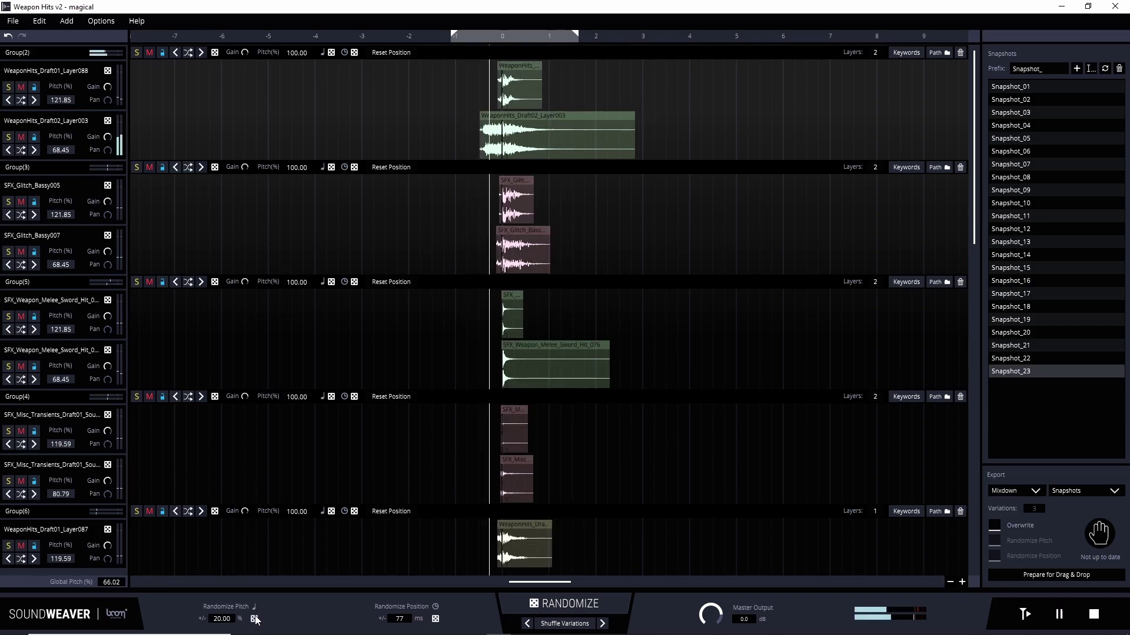
pyautogui.click(254, 619)
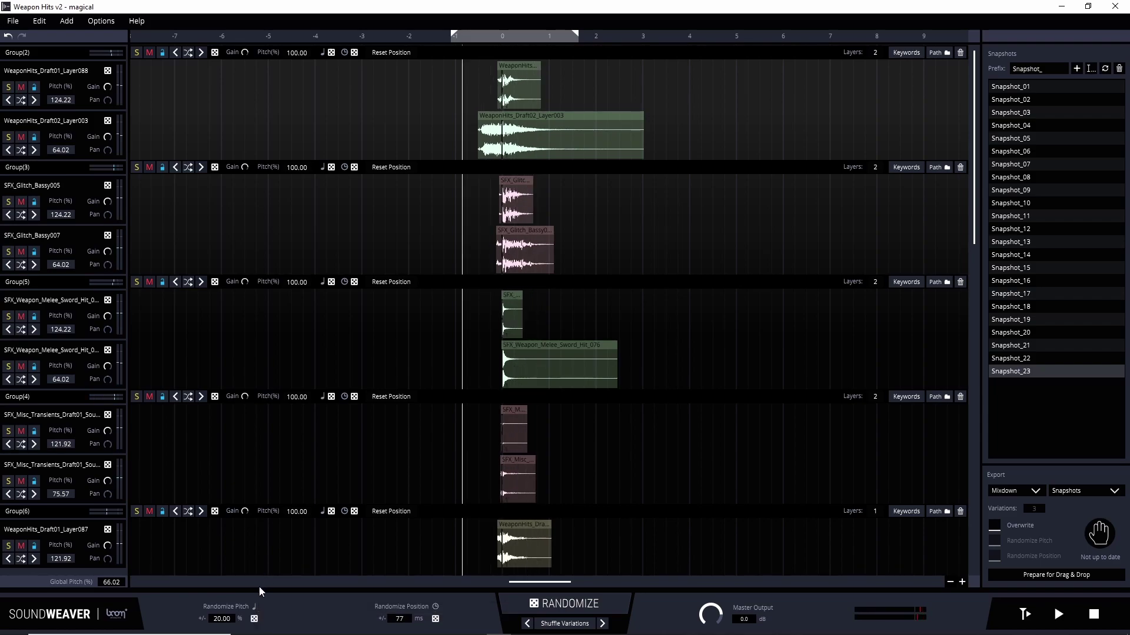
pyautogui.click(254, 619)
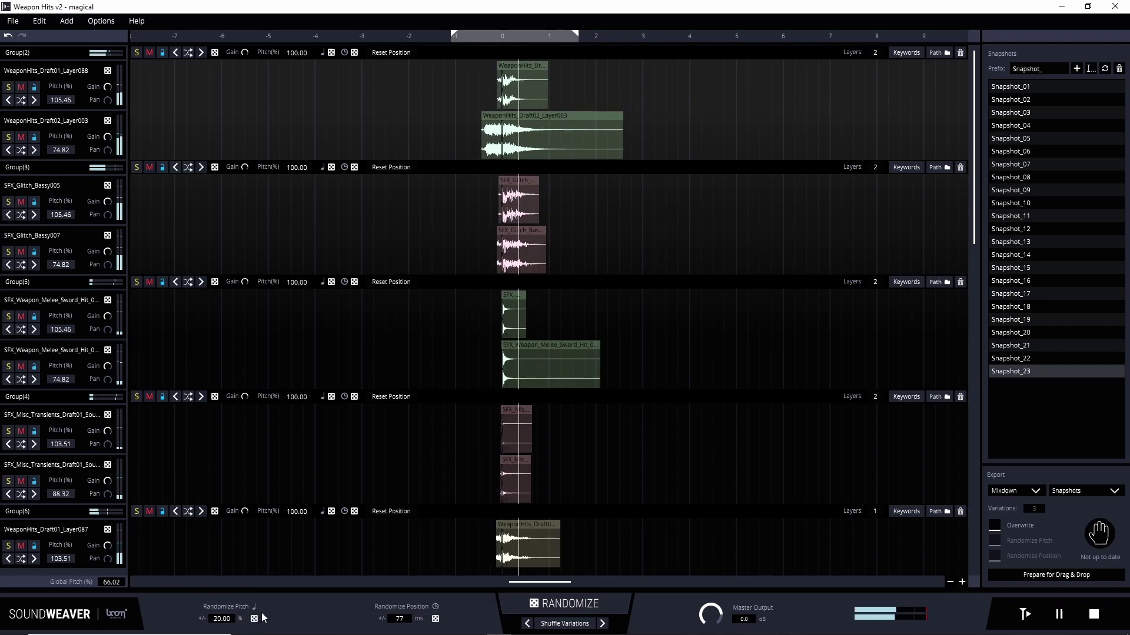
pyautogui.click(254, 619)
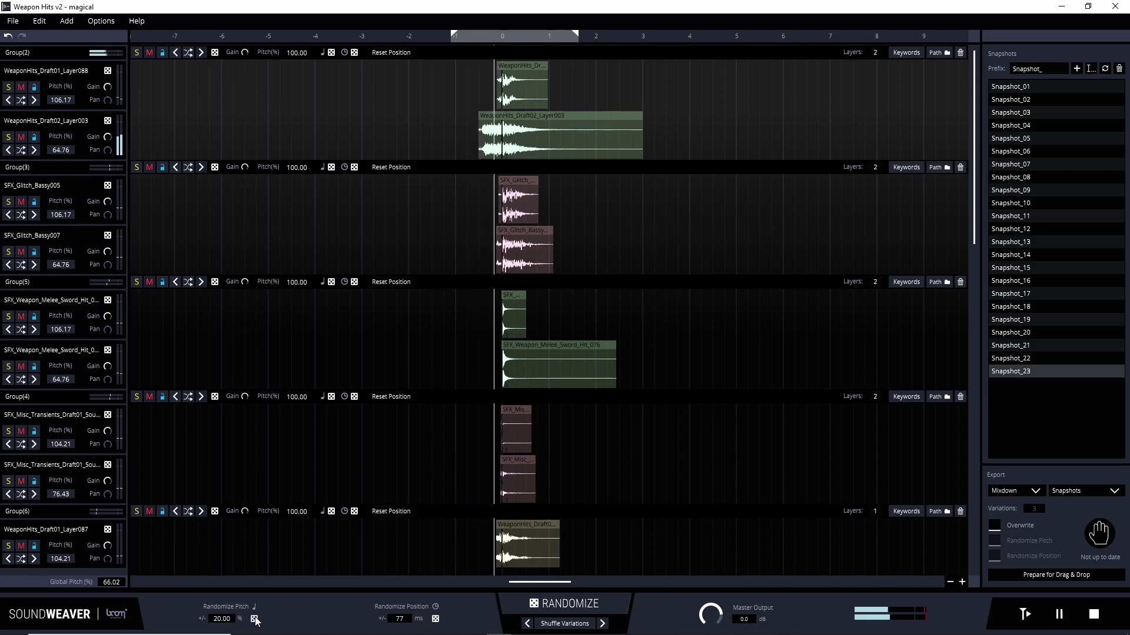
pyautogui.click(254, 619)
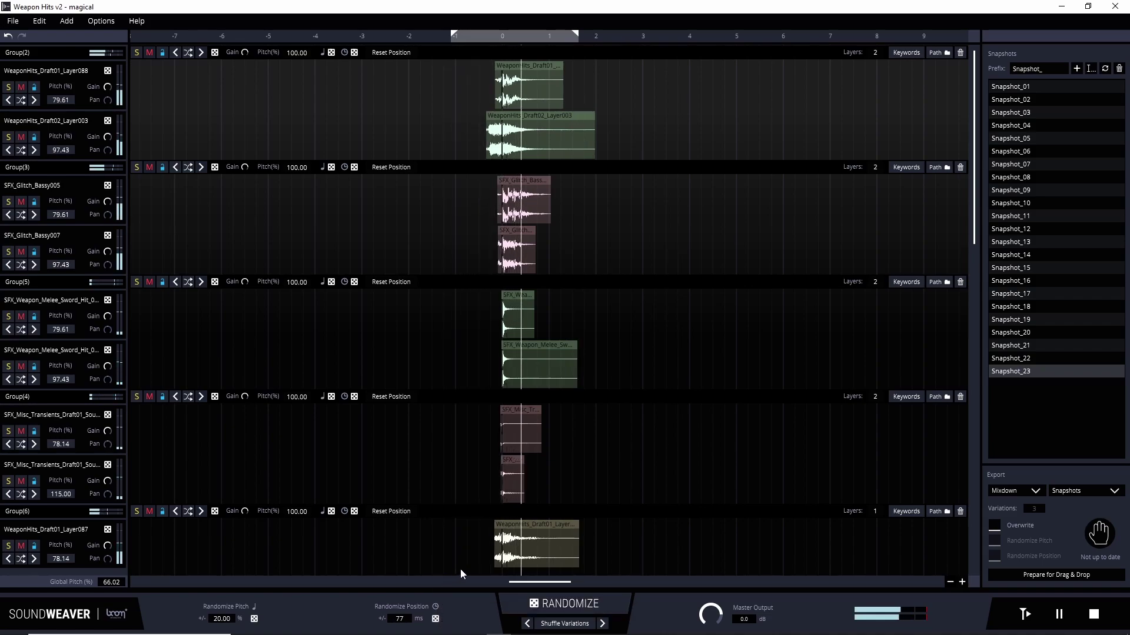
pyautogui.press('space')
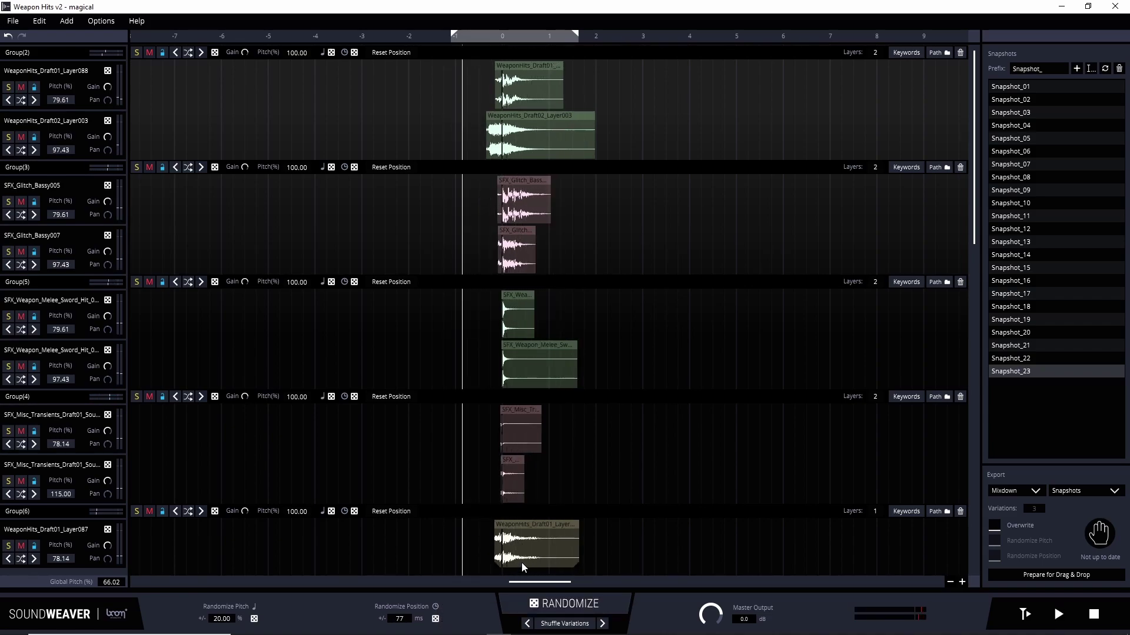
# Randomize the source sounds of all groups three times and listen to the new hits
pyautogui.click(535, 603)
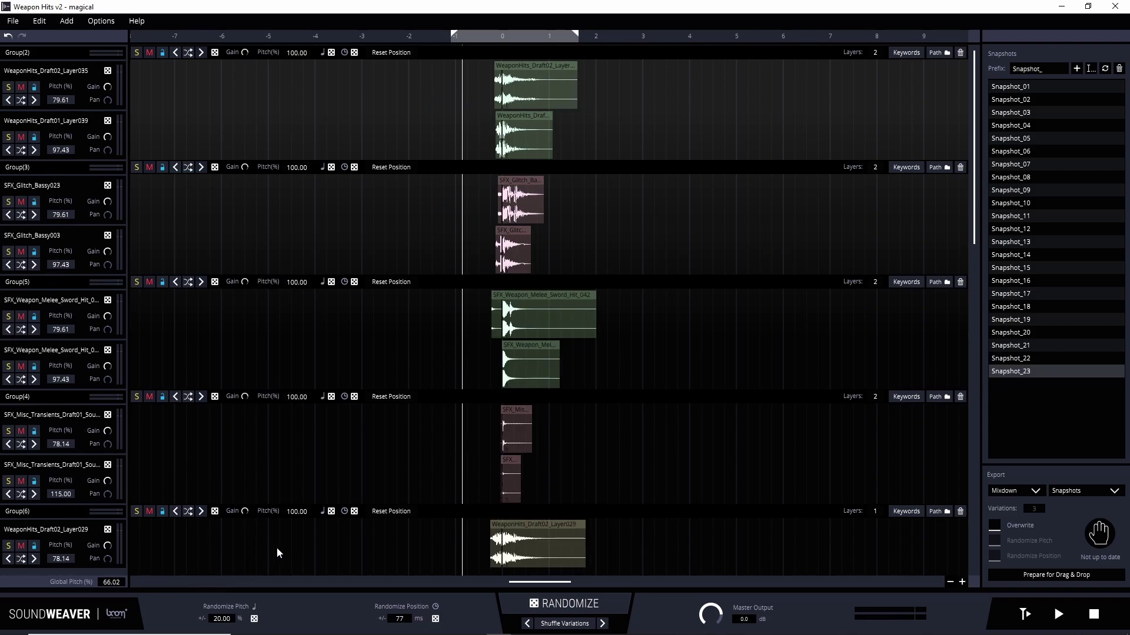
pyautogui.press('space')
pyautogui.click(533, 605)
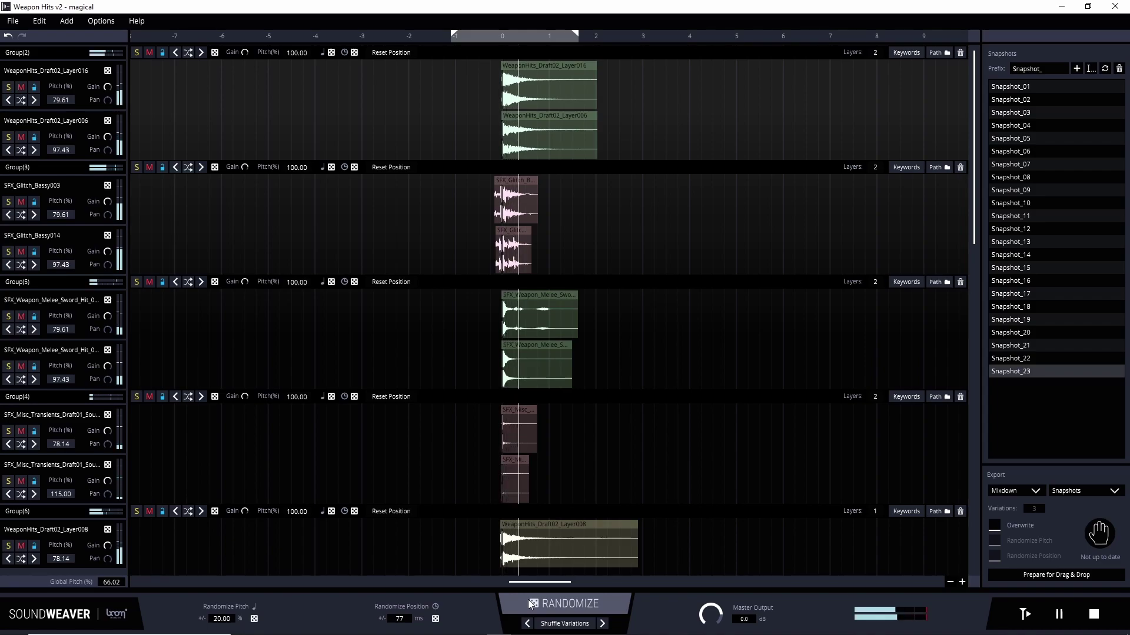
pyautogui.click(526, 604)
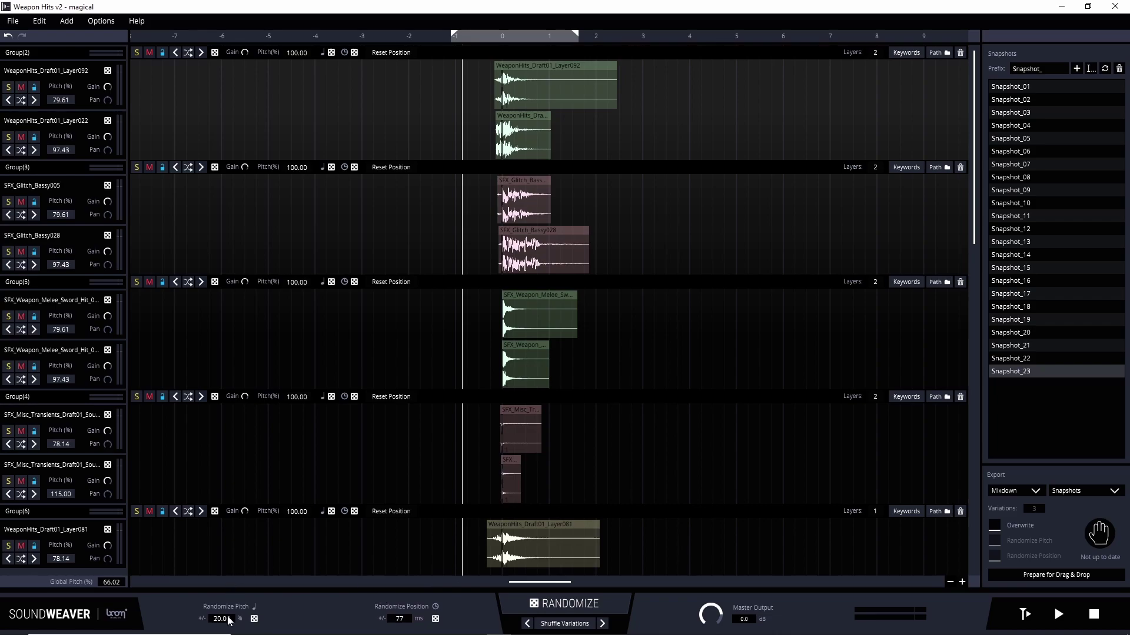
# Switch to the Nuendo project and move the Phase Plant window clear of the media browser
pyautogui.click(1063, 8)
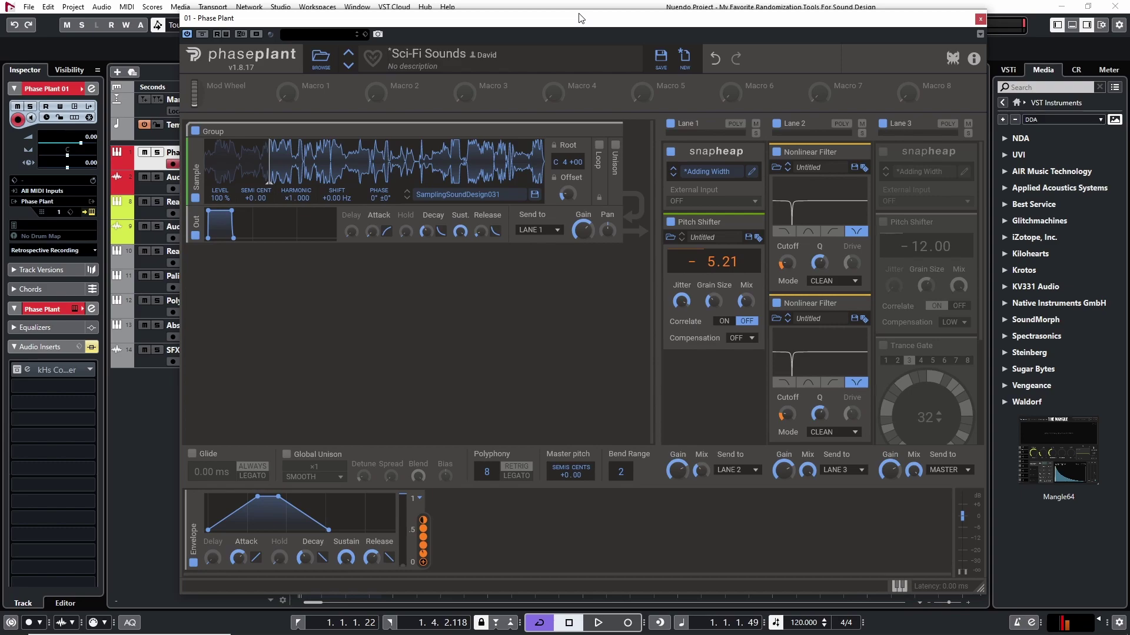
pyautogui.moveTo(586, 22); pyautogui.dragTo(555, 13)
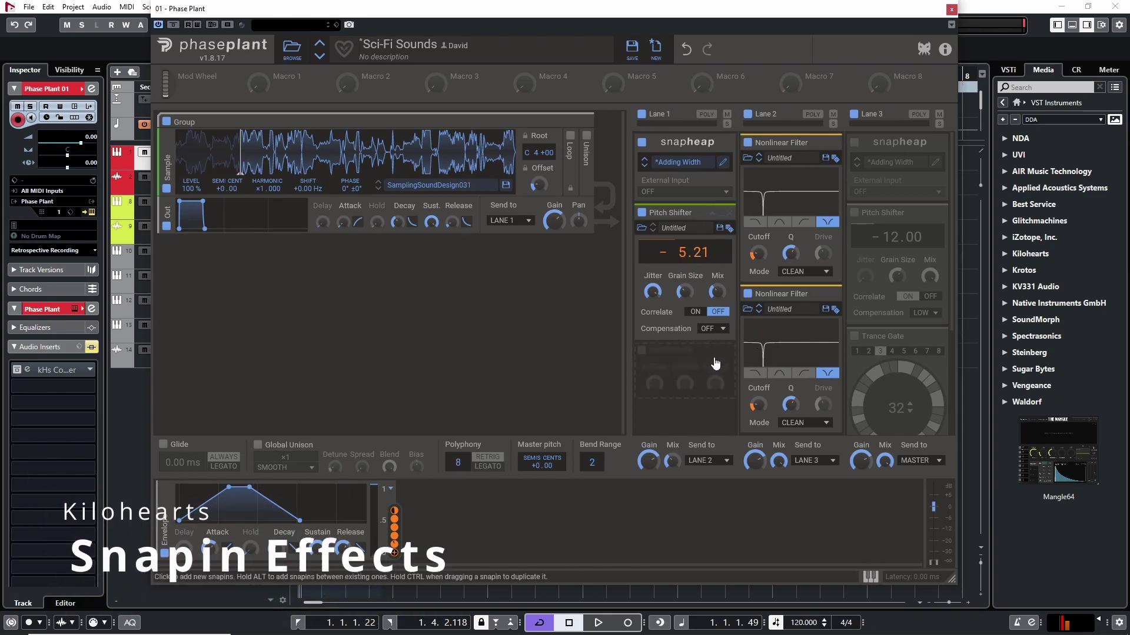
pyautogui.click(28, 371)
pyautogui.moveTo(573, 163); pyautogui.dragTo(491, 183)
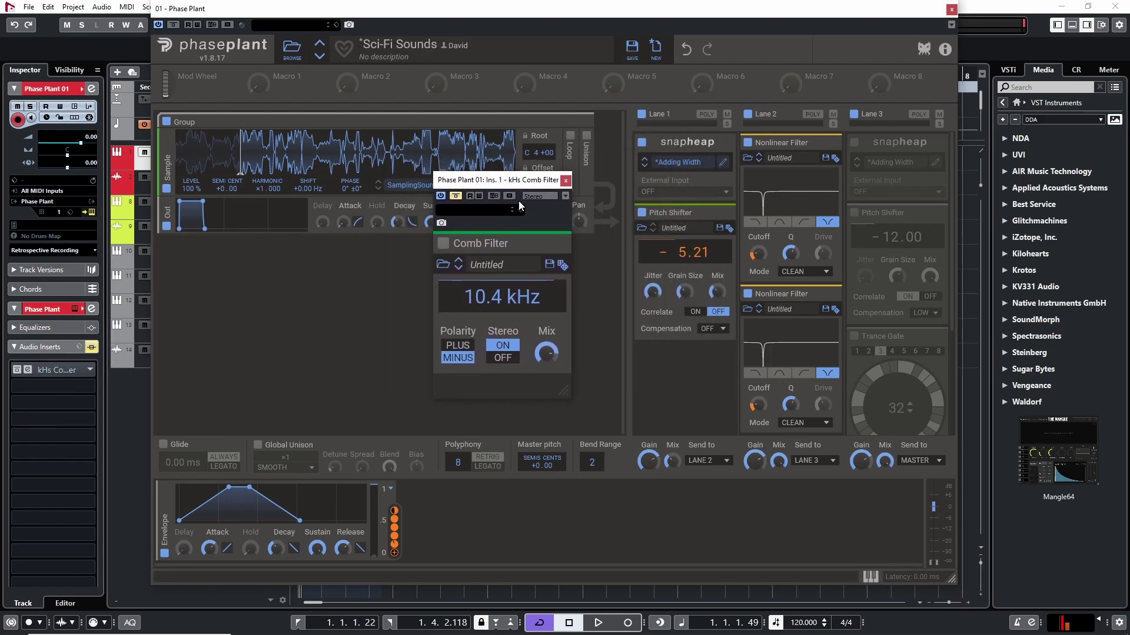
pyautogui.click(564, 180)
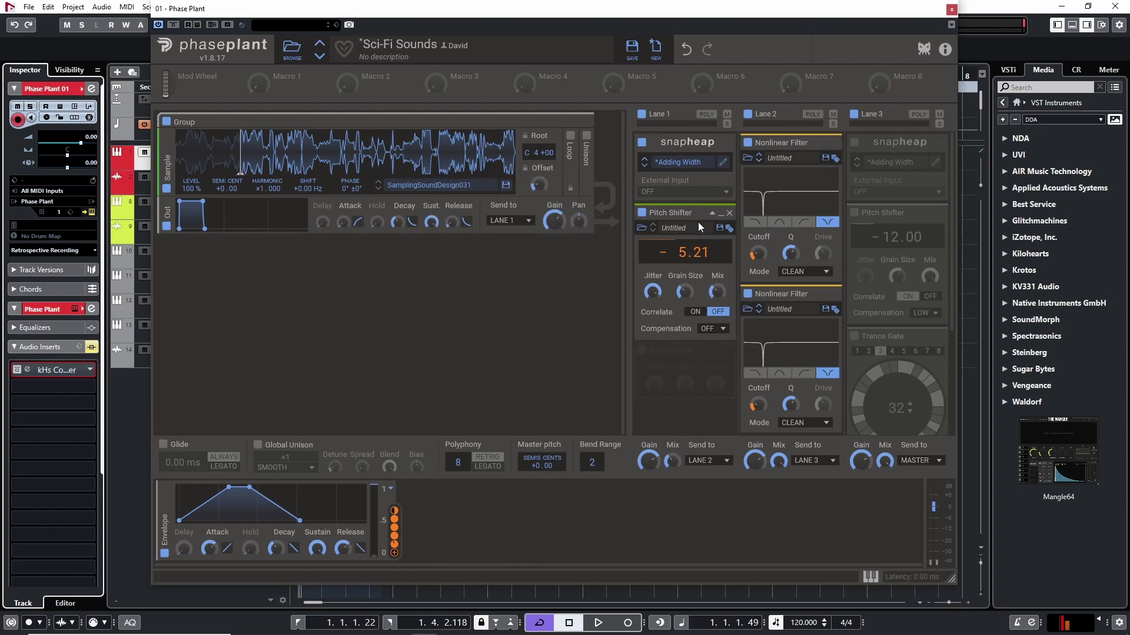
# Open the kHs Comb Filter insert of the Phase Plant track over the effect lanes with its preset settings shown, and randomize its patch
pyautogui.click(27, 370)
pyautogui.moveTo(527, 181); pyautogui.dragTo(784, 141)
pyautogui.click(815, 202)
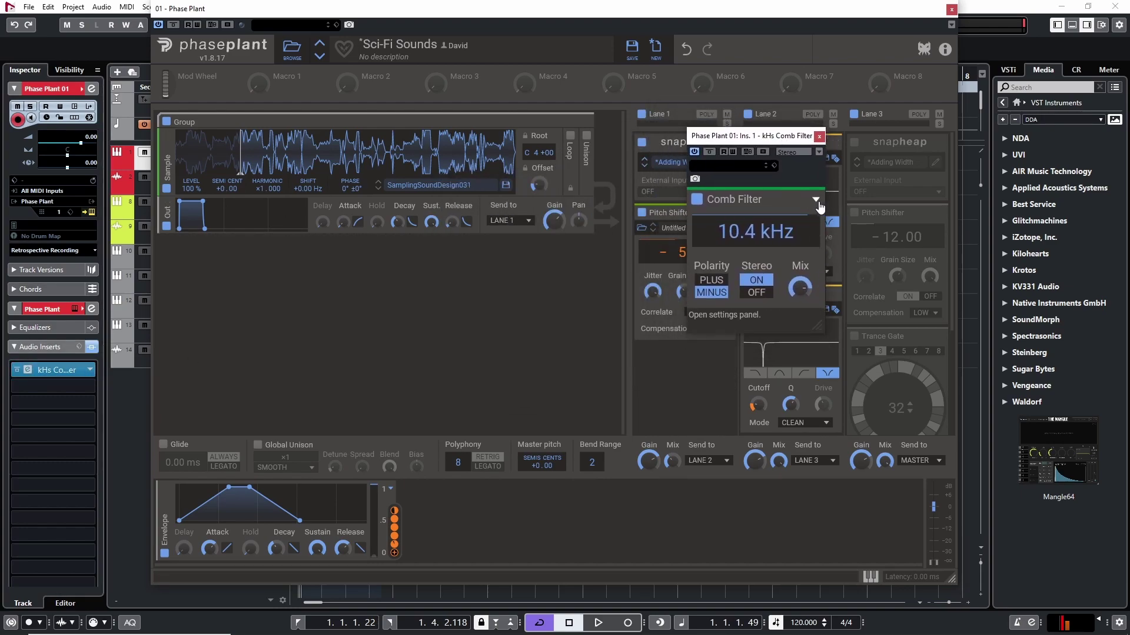
pyautogui.click(816, 201)
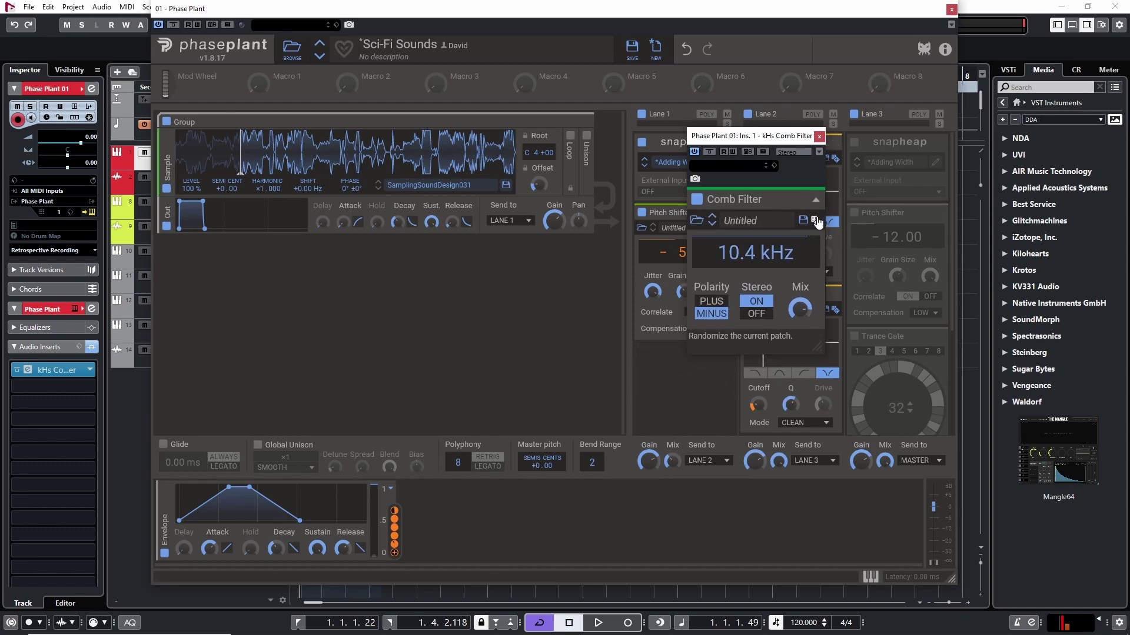
pyautogui.moveTo(767, 179); pyautogui.dragTo(860, 162)
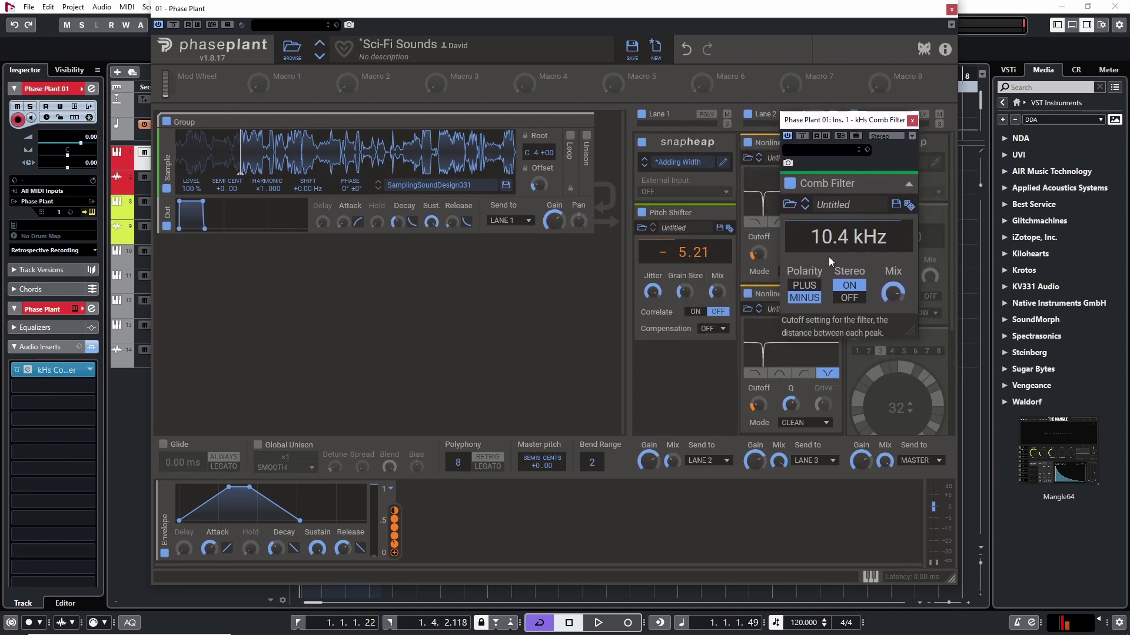
pyautogui.click(910, 206)
pyautogui.click(909, 206)
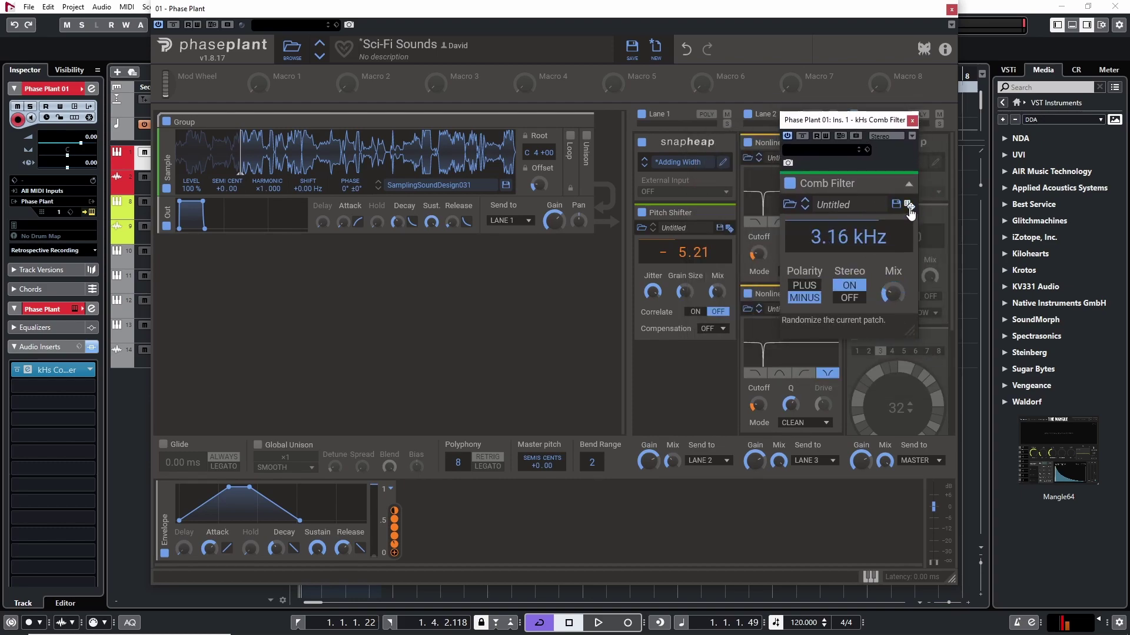
# Bypass the Comb Filter to hear the unprocessed Phase Plant sound, then switch the effect back on
pyautogui.click(802, 136)
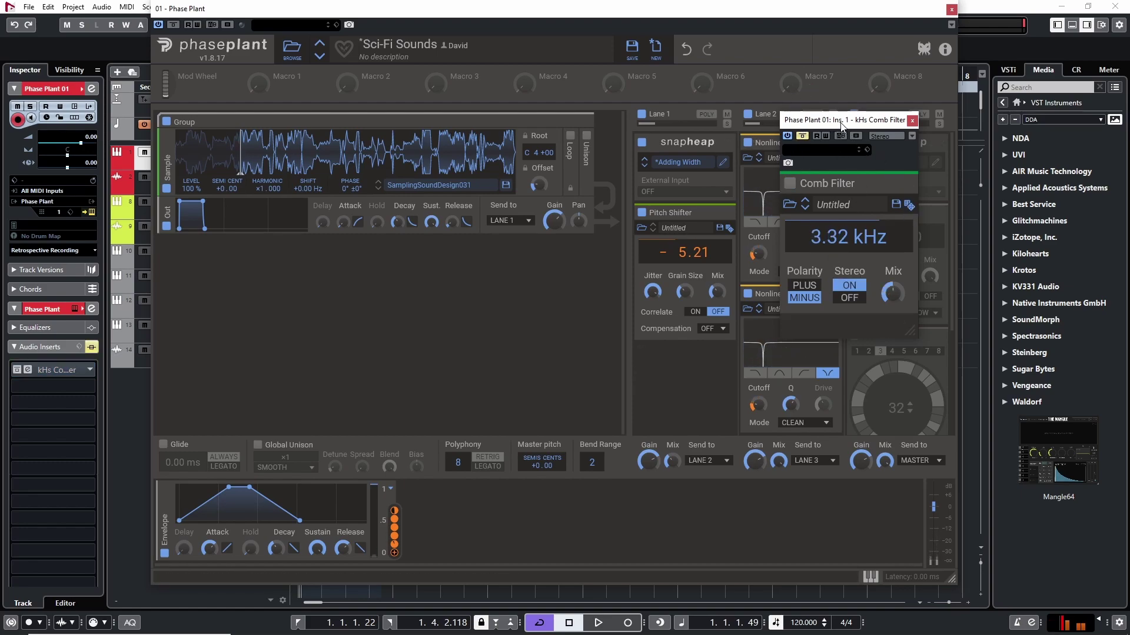
pyautogui.moveTo(841, 125); pyautogui.dragTo(902, 141)
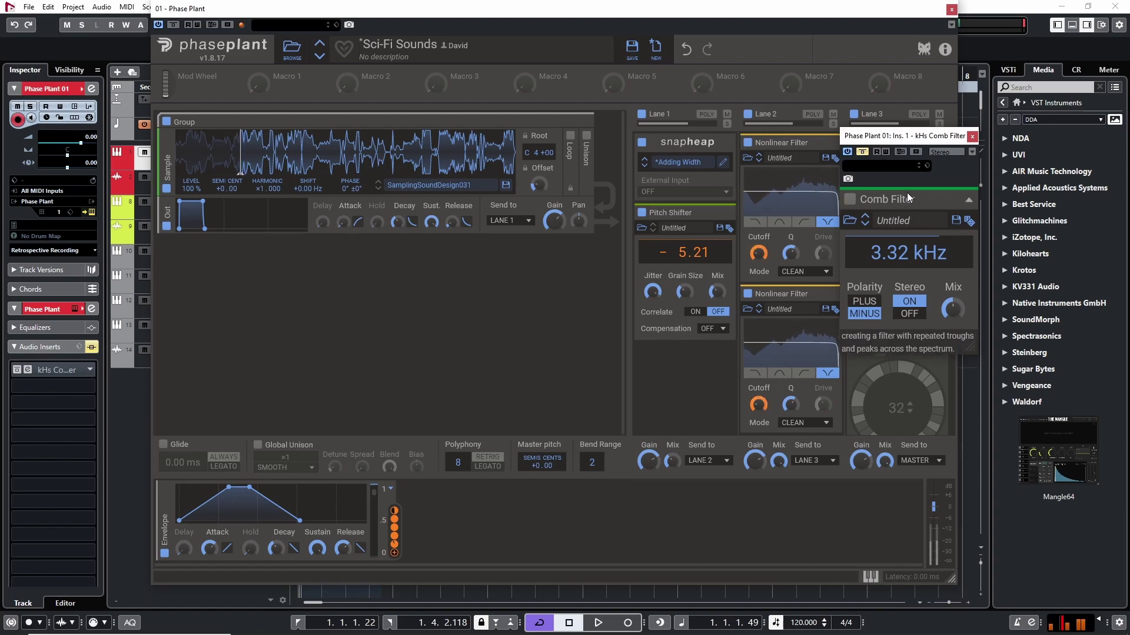
pyautogui.click(862, 152)
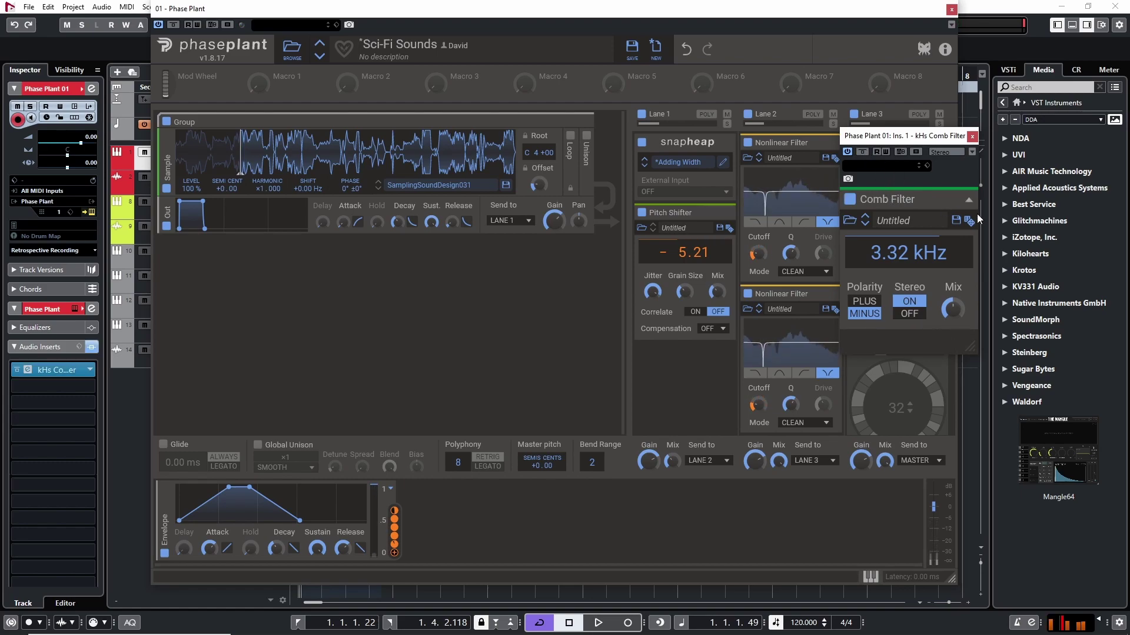
# Randomize the Comb Filter patch over and over while the Phase Plant sound plays, auditioning each setting
pyautogui.click(969, 221)
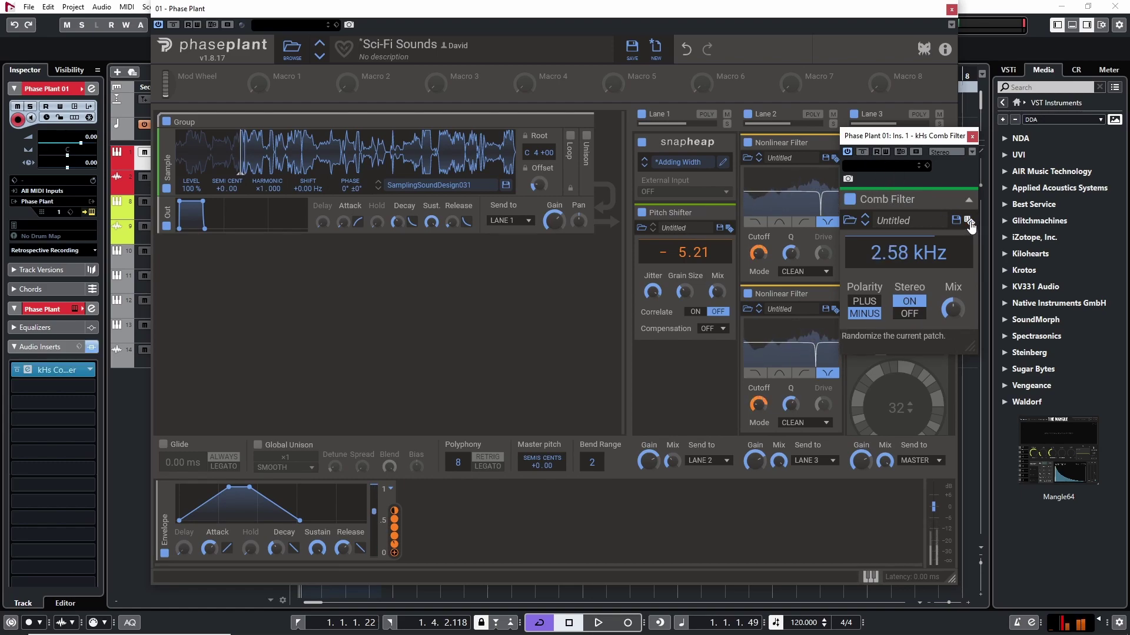
pyautogui.click(969, 223)
pyautogui.click(969, 223)
pyautogui.click(969, 222)
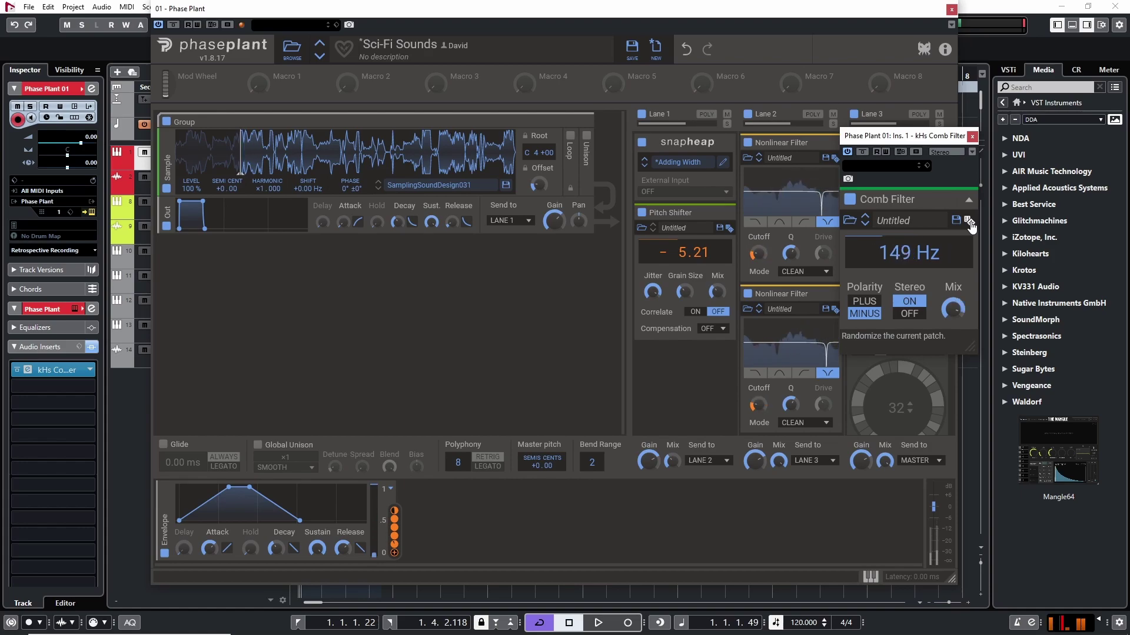
pyautogui.click(969, 222)
pyautogui.click(969, 222)
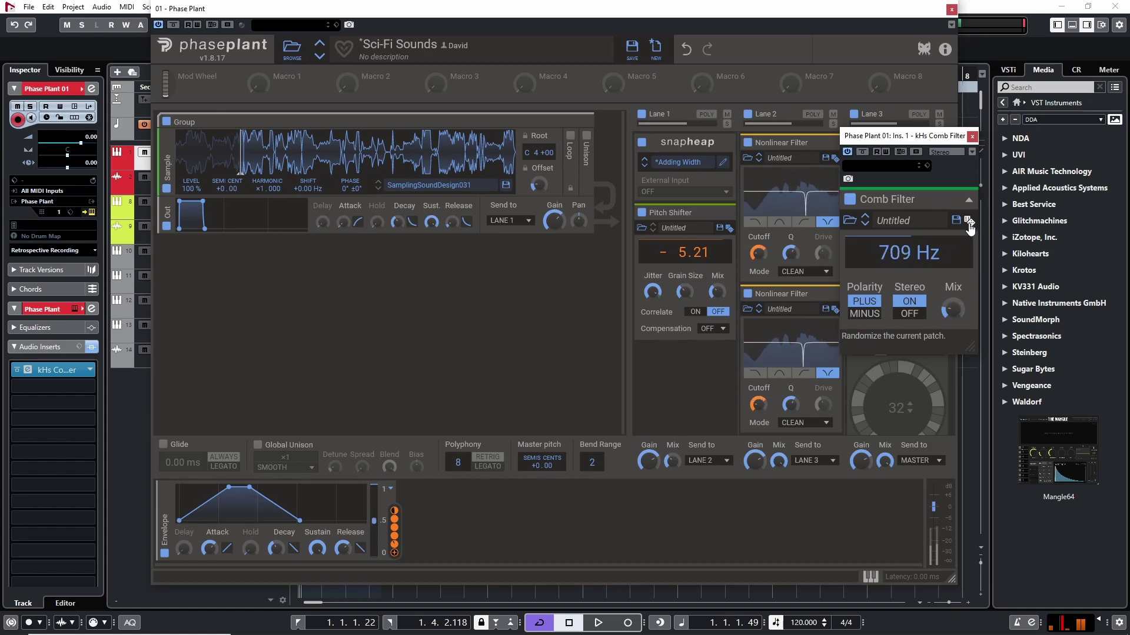
pyautogui.click(969, 223)
pyautogui.click(969, 222)
pyautogui.click(969, 223)
pyautogui.click(969, 223)
pyautogui.click(969, 223)
pyautogui.click(969, 223)
pyautogui.click(969, 223)
pyautogui.click(969, 223)
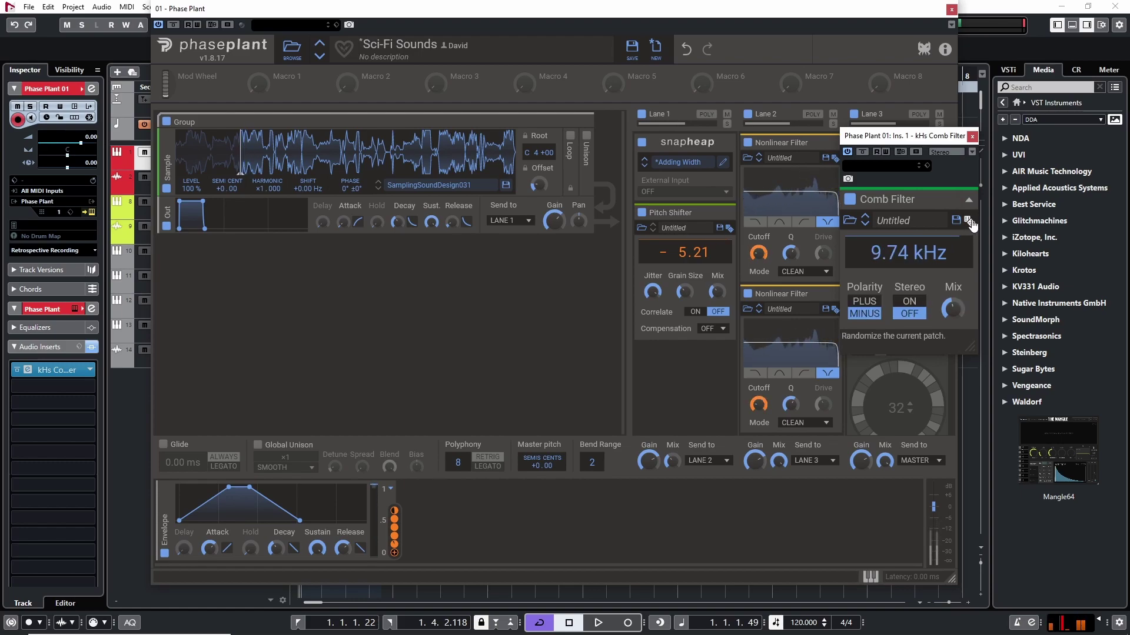
pyautogui.click(969, 224)
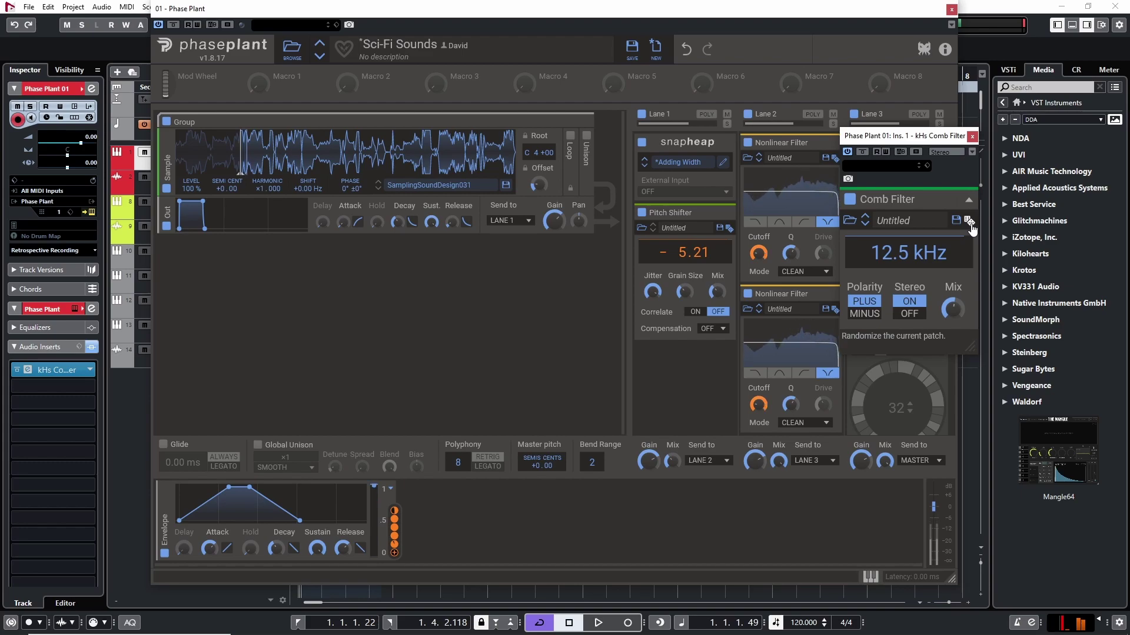
pyautogui.click(968, 222)
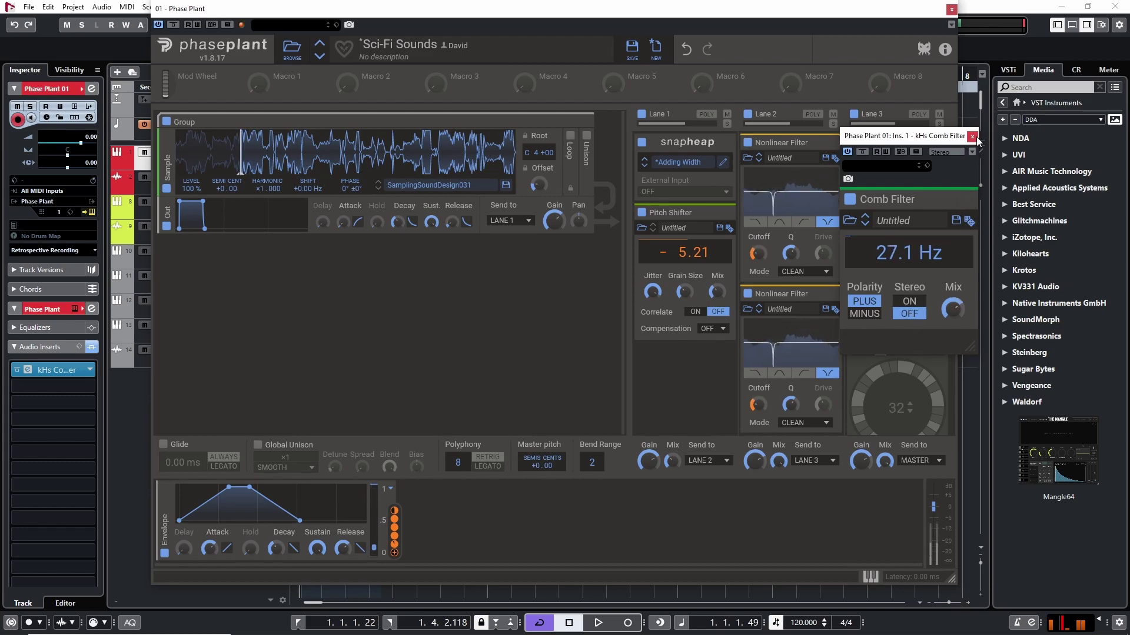
# Close the Comb Filter window and randomize the Pitch Shifter patch in Lane 1 several times, auditioning the results
pyautogui.click(972, 136)
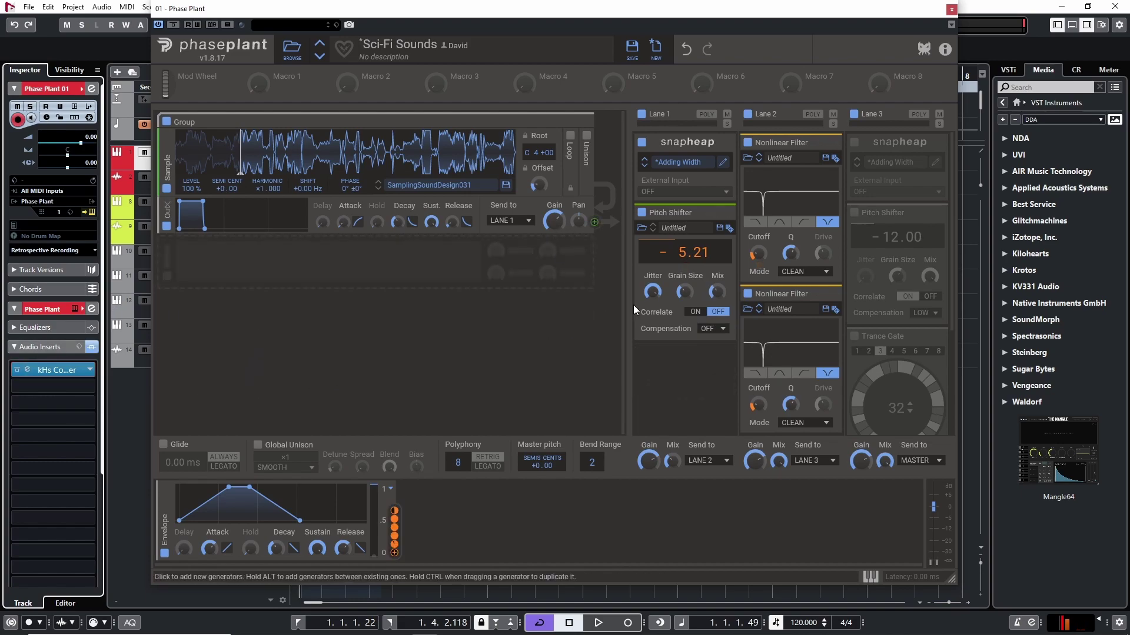
pyautogui.click(729, 230)
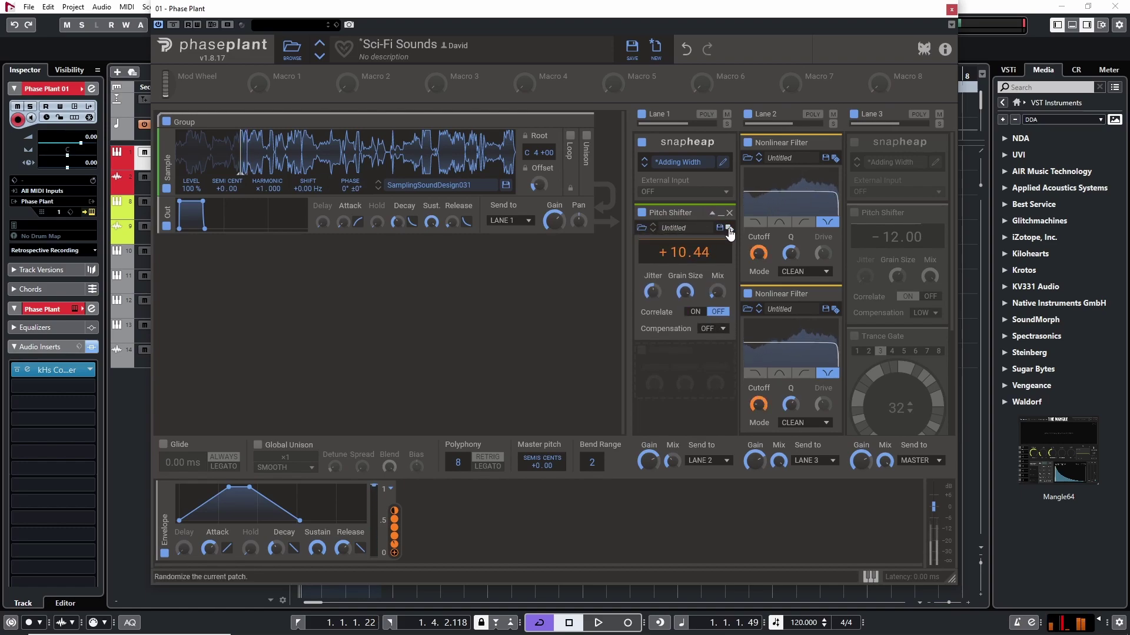
pyautogui.click(729, 229)
pyautogui.click(730, 230)
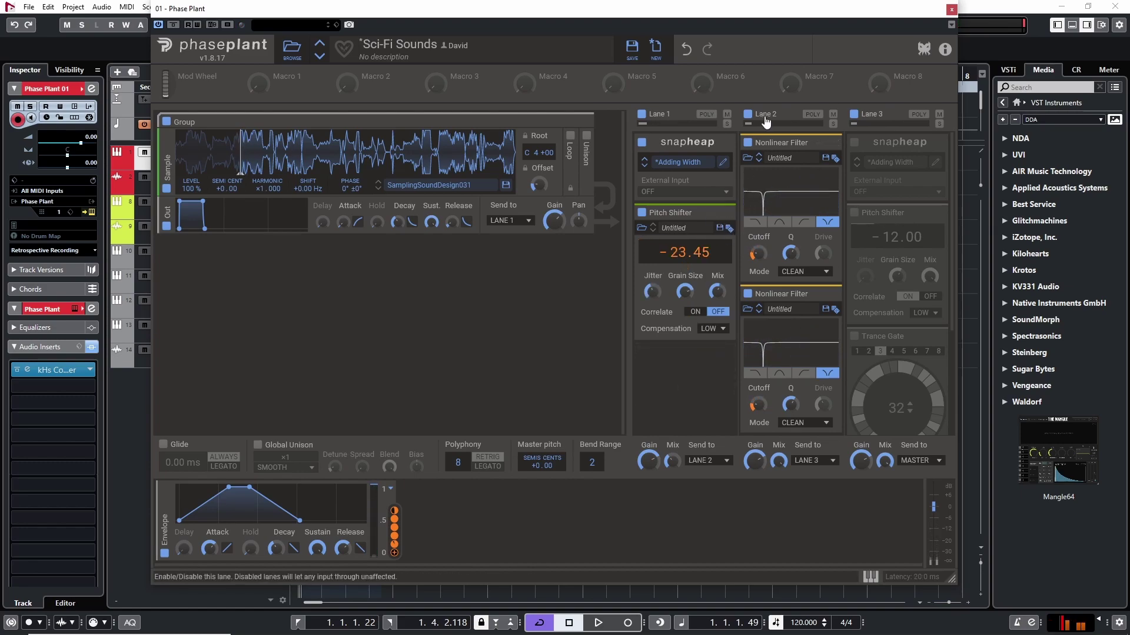
# Randomize the patches of both Nonlinear Filters in Lane 2 several times while the sound plays
pyautogui.click(835, 158)
pyautogui.click(835, 159)
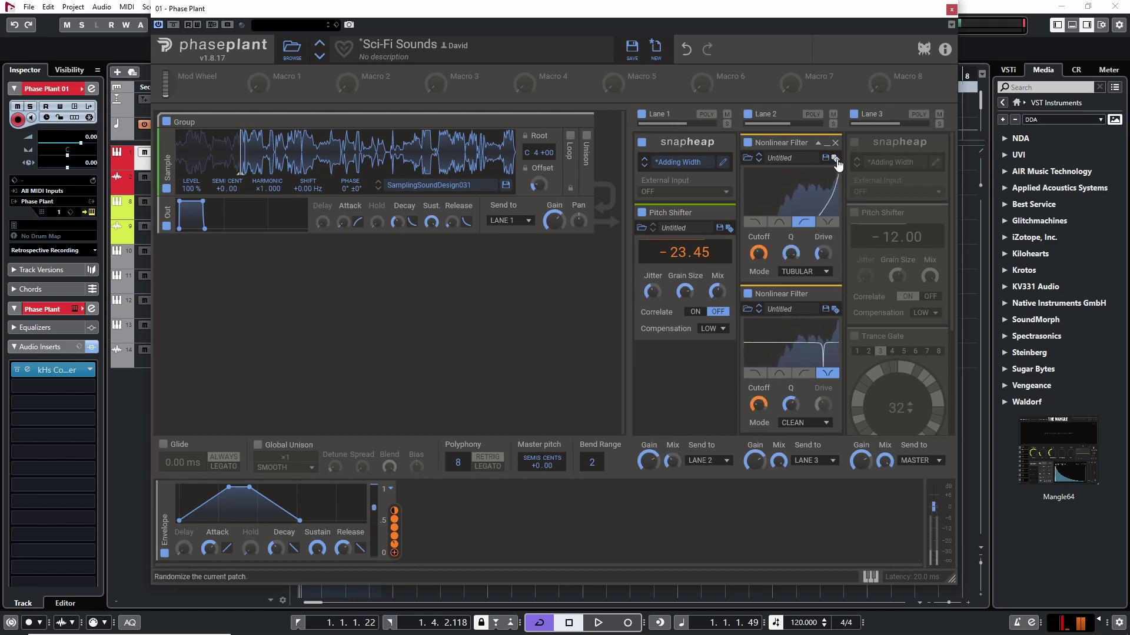
pyautogui.click(834, 311)
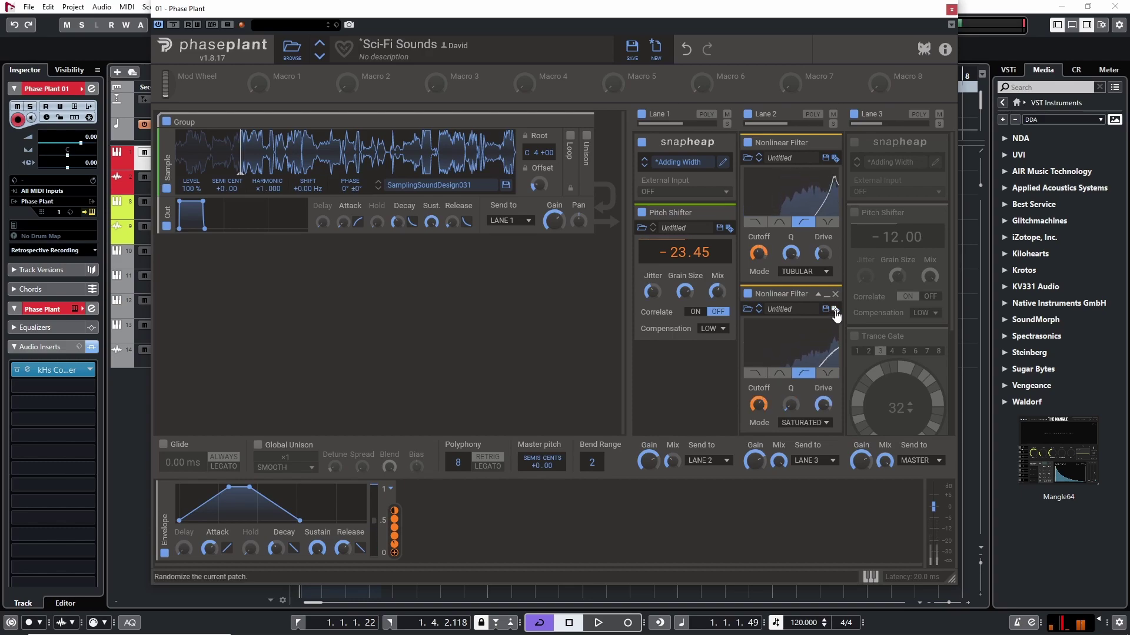
pyautogui.click(835, 310)
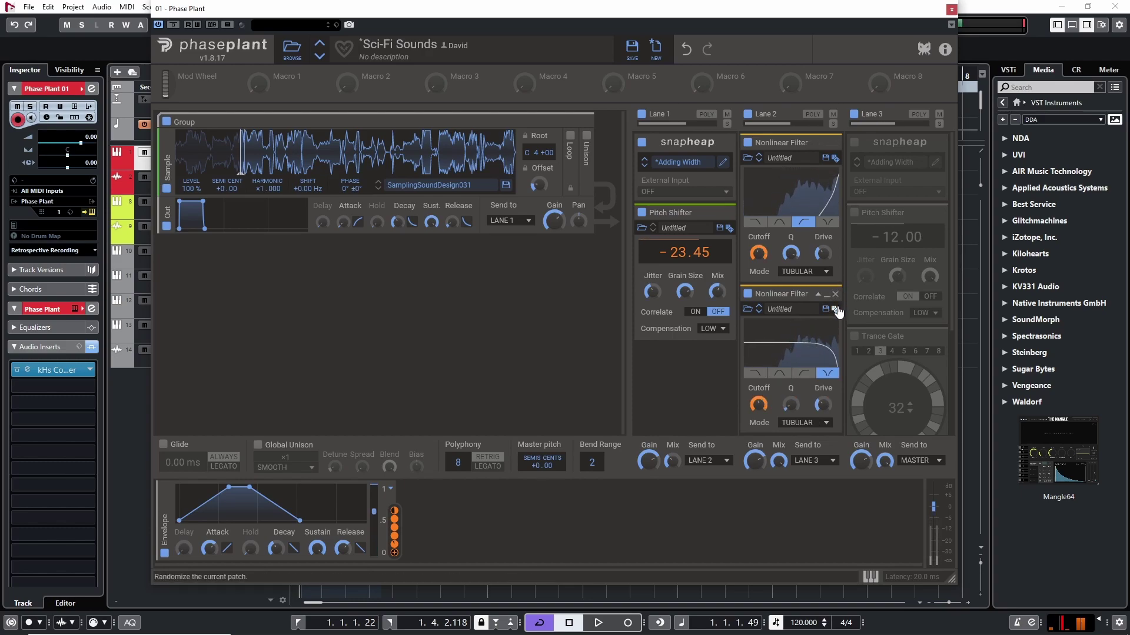
pyautogui.click(835, 310)
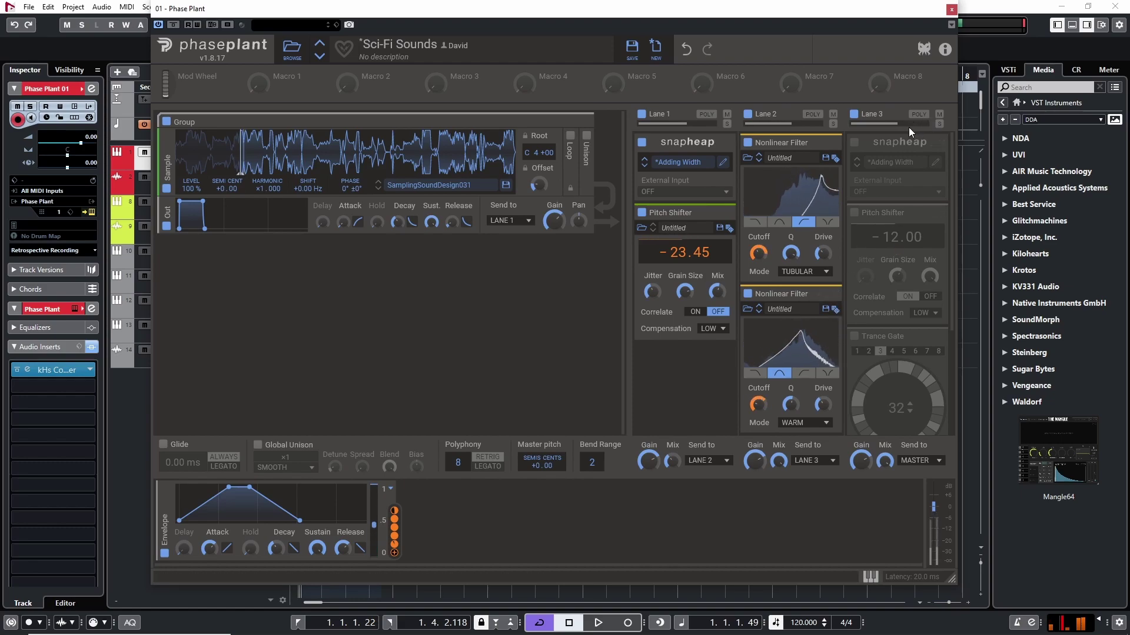
# Enable the Trance Gate in Lane 3, randomize its patch and audition the gated sound
pyautogui.scroll(-2, 888, 314)
pyautogui.scroll(1, 888, 314)
pyautogui.click(852, 305)
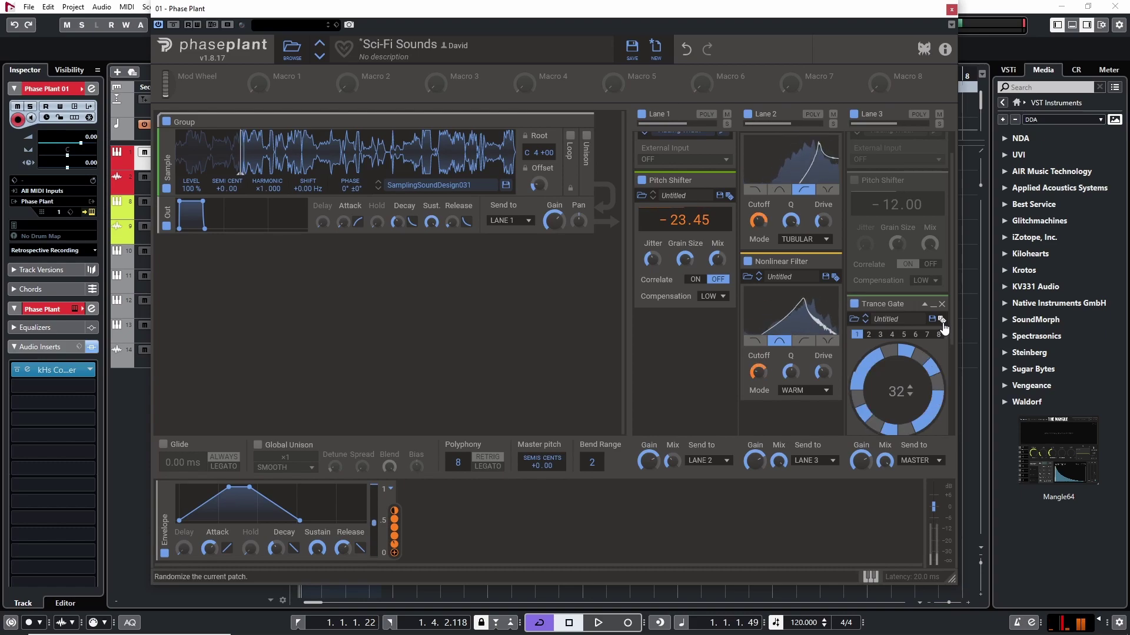
pyautogui.scroll(-4, 943, 332)
pyautogui.scroll(4, 942, 338)
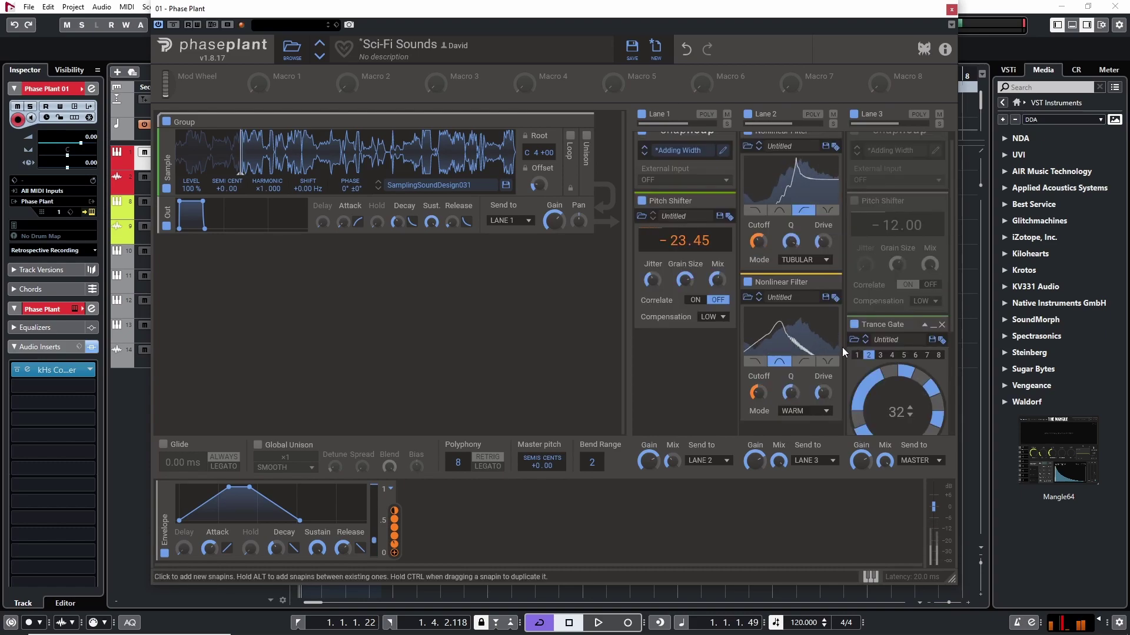
# Set the Nonlinear Filters in Lane 2 to the notch shape and replace Lane 3's Trance Gate with a Distortion effect
pyautogui.click(826, 361)
pyautogui.scroll(-2, 824, 366)
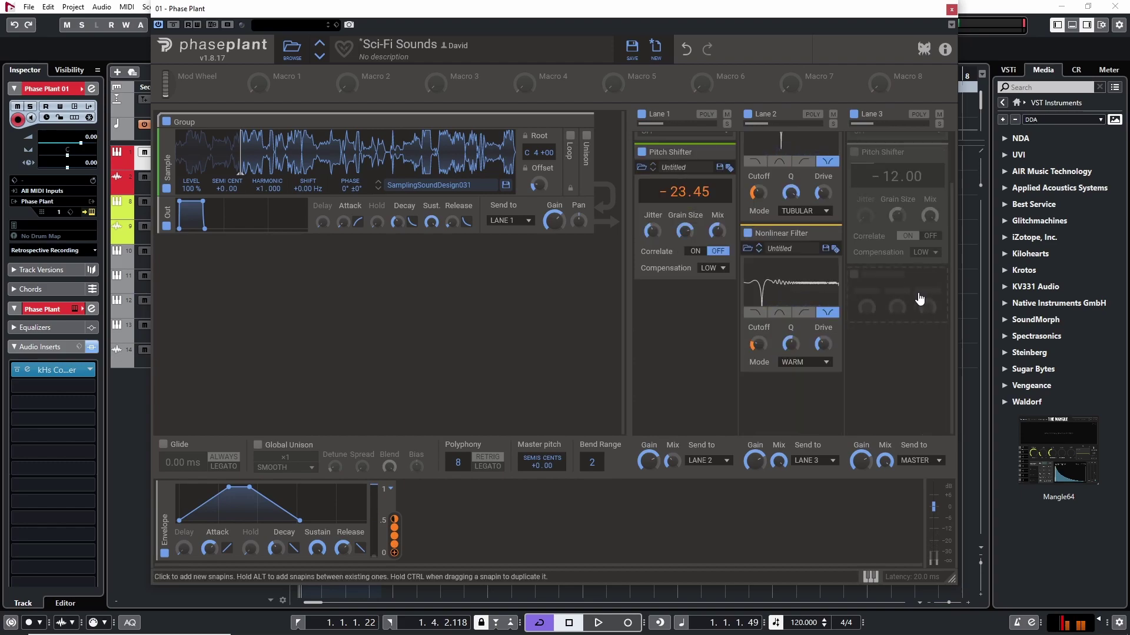
pyautogui.click(918, 297)
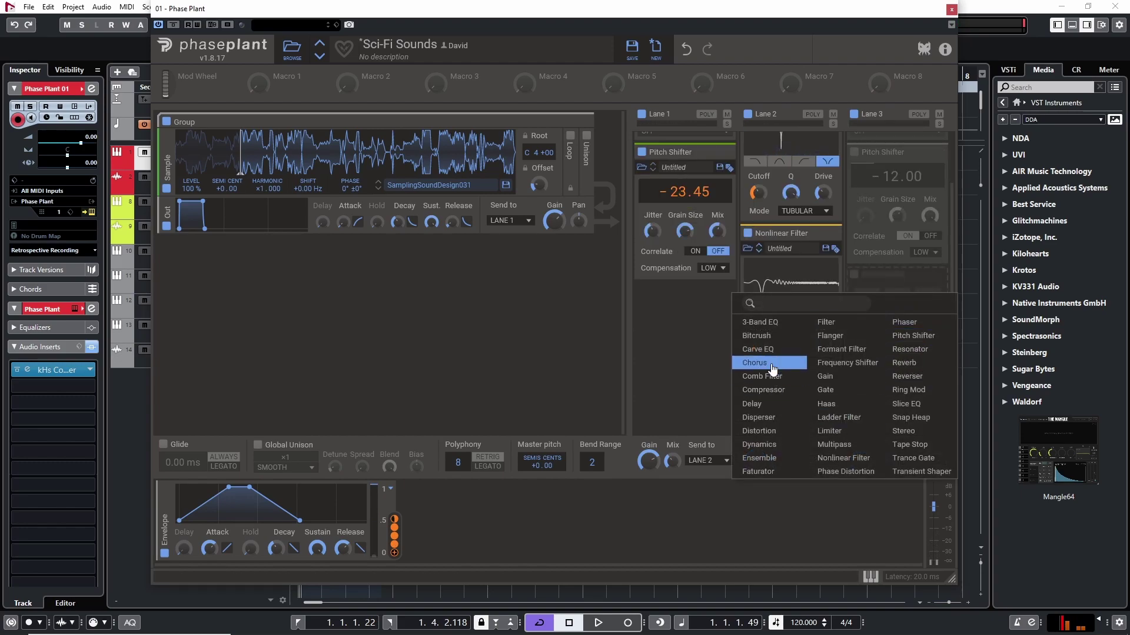
pyautogui.click(759, 430)
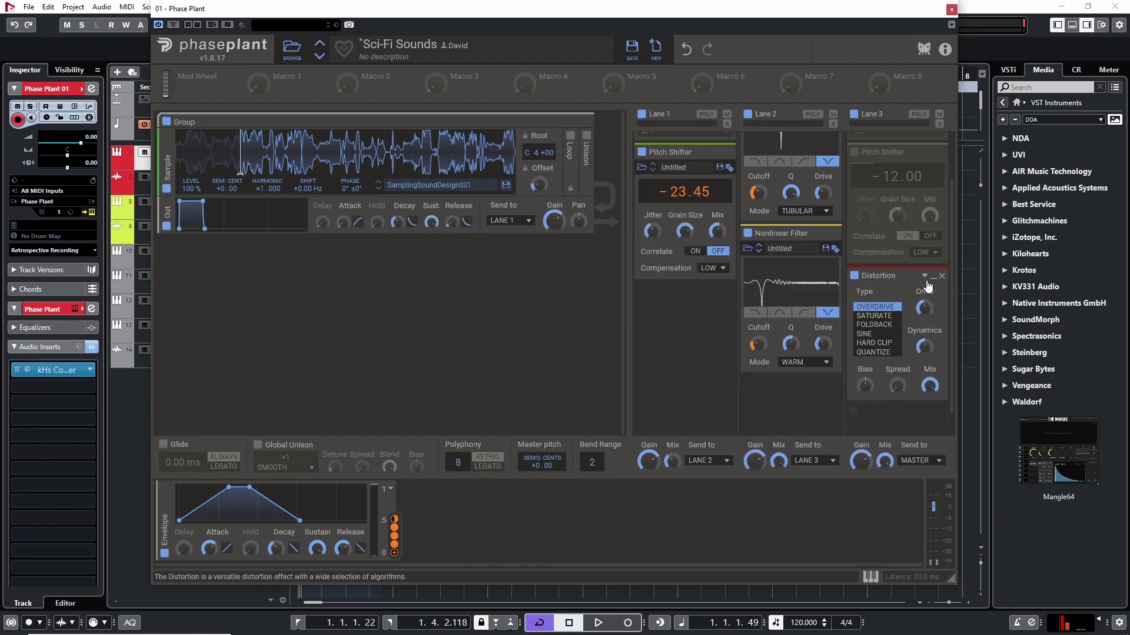
# Randomize the Distortion patch in Lane 3 over and over while the sound plays, then hide its preset controls
pyautogui.click(941, 292)
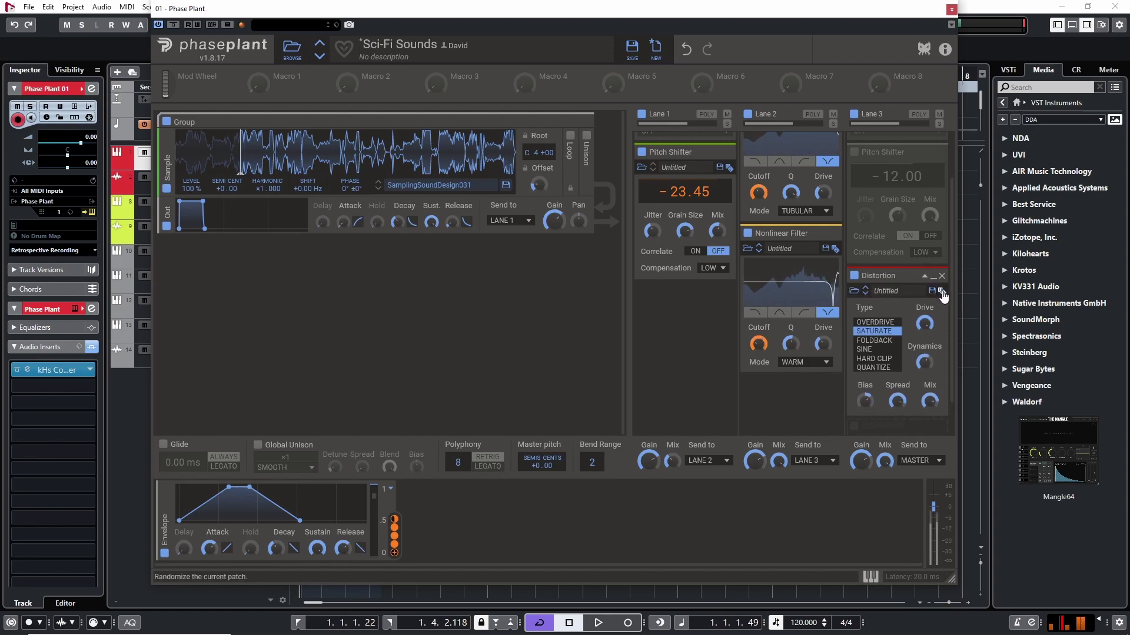
pyautogui.click(941, 293)
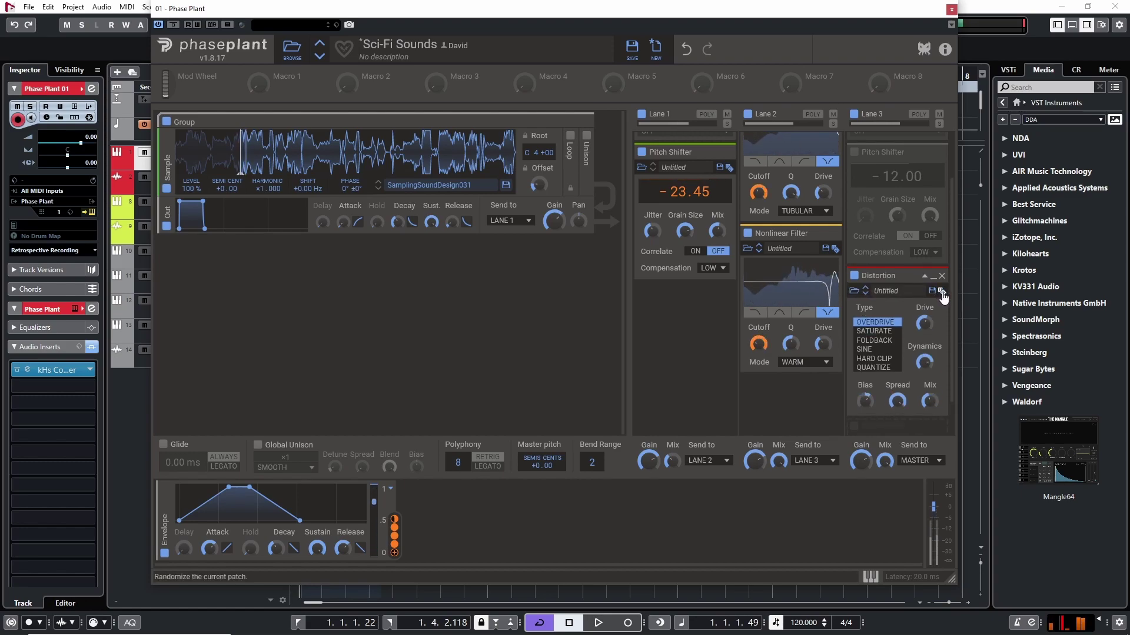
pyautogui.click(941, 293)
pyautogui.click(941, 294)
pyautogui.click(941, 294)
pyautogui.click(941, 294)
pyautogui.click(941, 293)
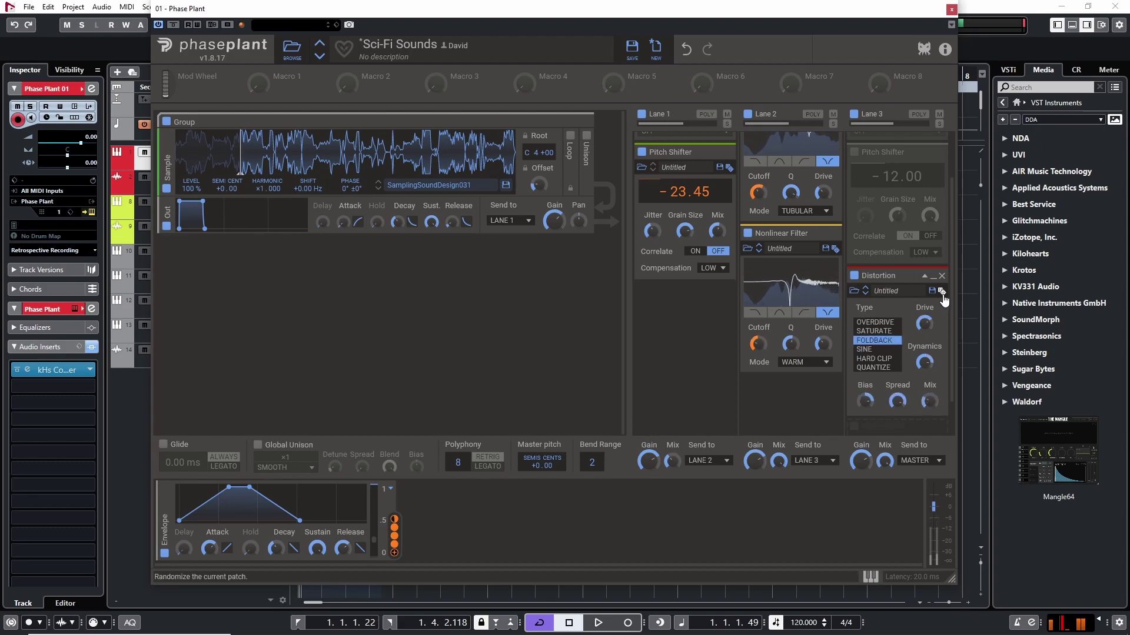
pyautogui.click(941, 294)
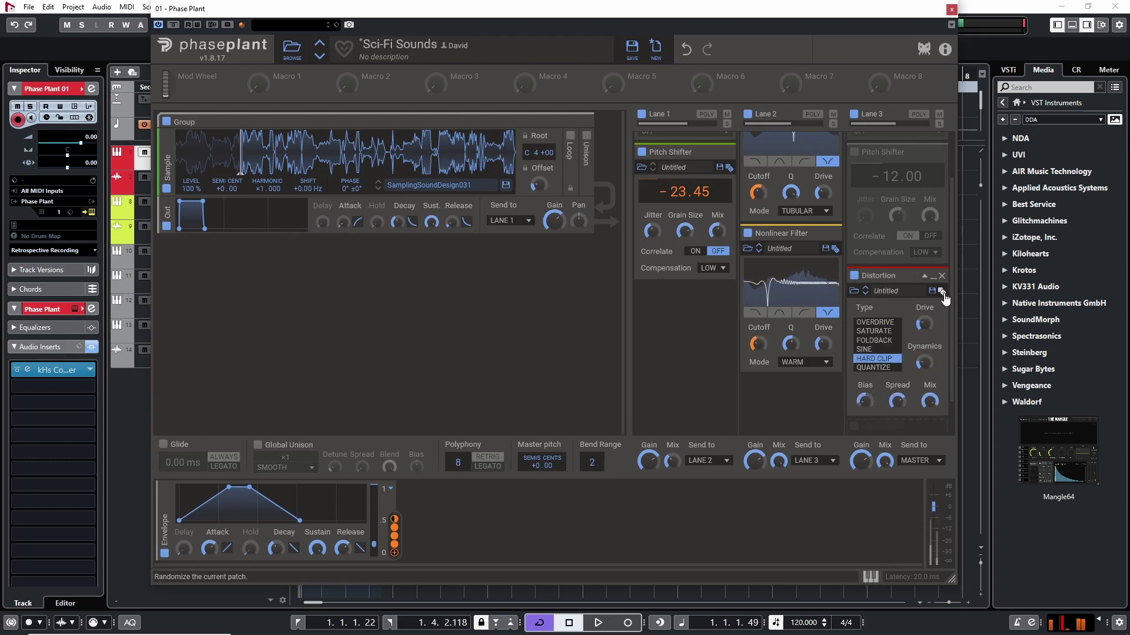
pyautogui.click(942, 294)
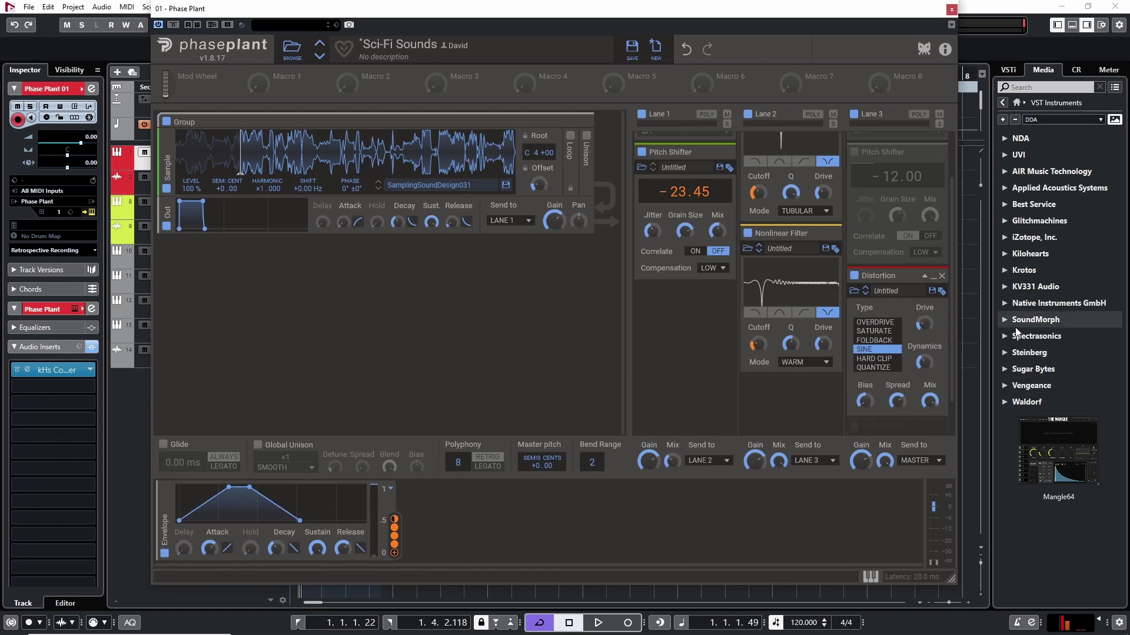
pyautogui.click(942, 292)
pyautogui.click(942, 291)
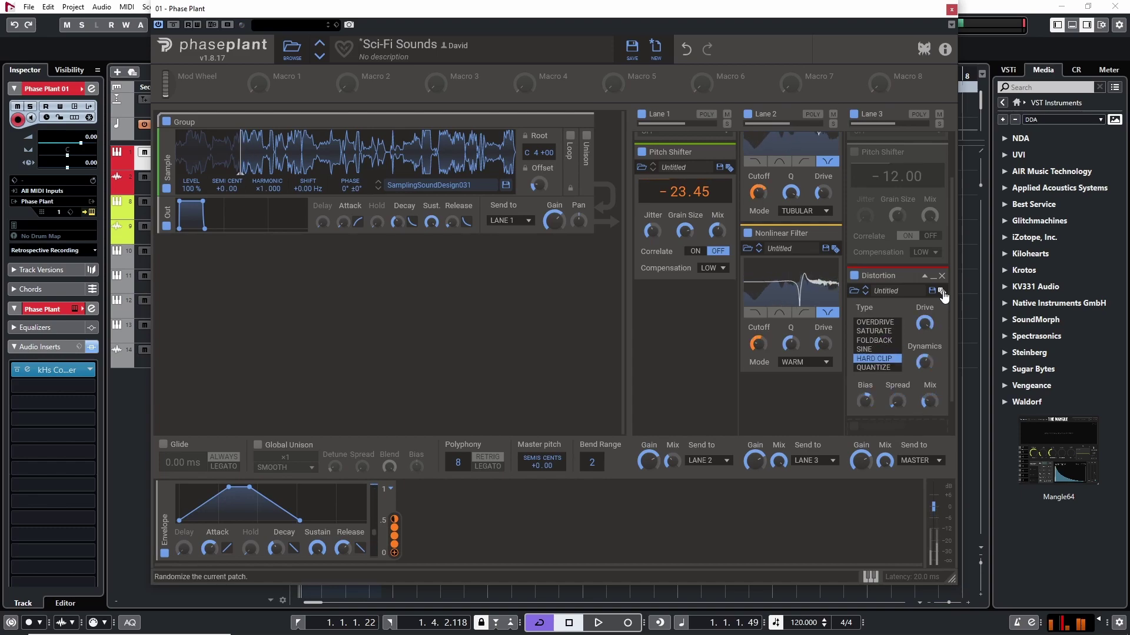
pyautogui.click(942, 292)
pyautogui.click(942, 292)
pyautogui.click(942, 291)
pyautogui.click(942, 291)
pyautogui.click(942, 292)
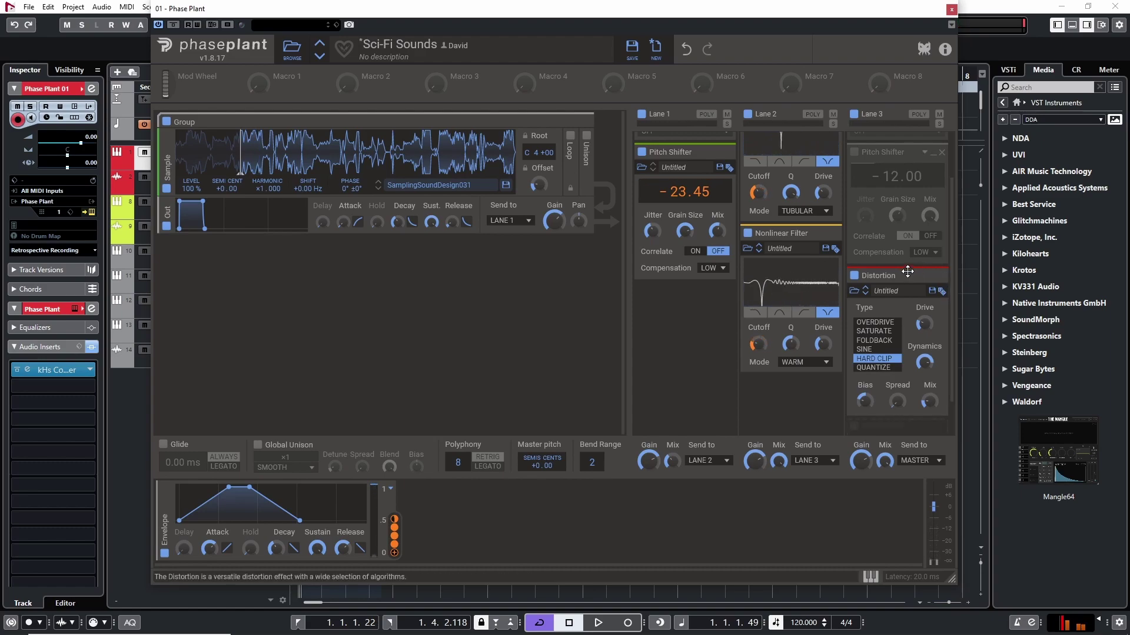
pyautogui.click(925, 276)
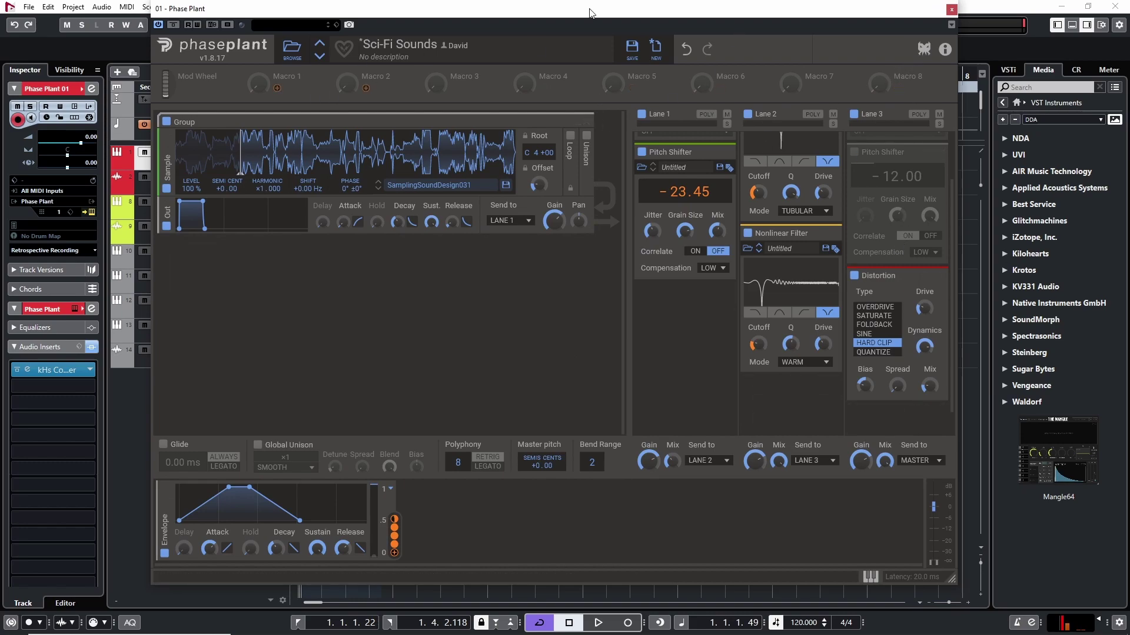
# Close Phase Plant and bring up the Reaktor 6 S-Layer instrument, positioned clear of the track list
pyautogui.click(952, 10)
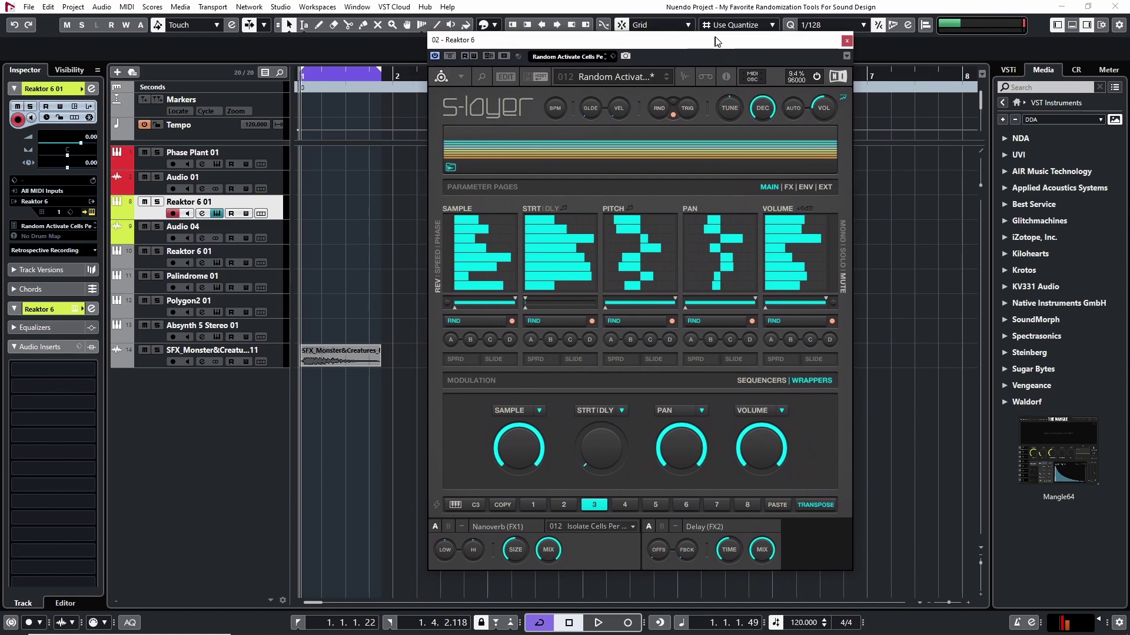
pyautogui.moveTo(720, 47)
pyautogui.mouseDown()
pyautogui.moveTo(739, 49)
pyautogui.moveTo(733, 34)
pyautogui.mouseUp()
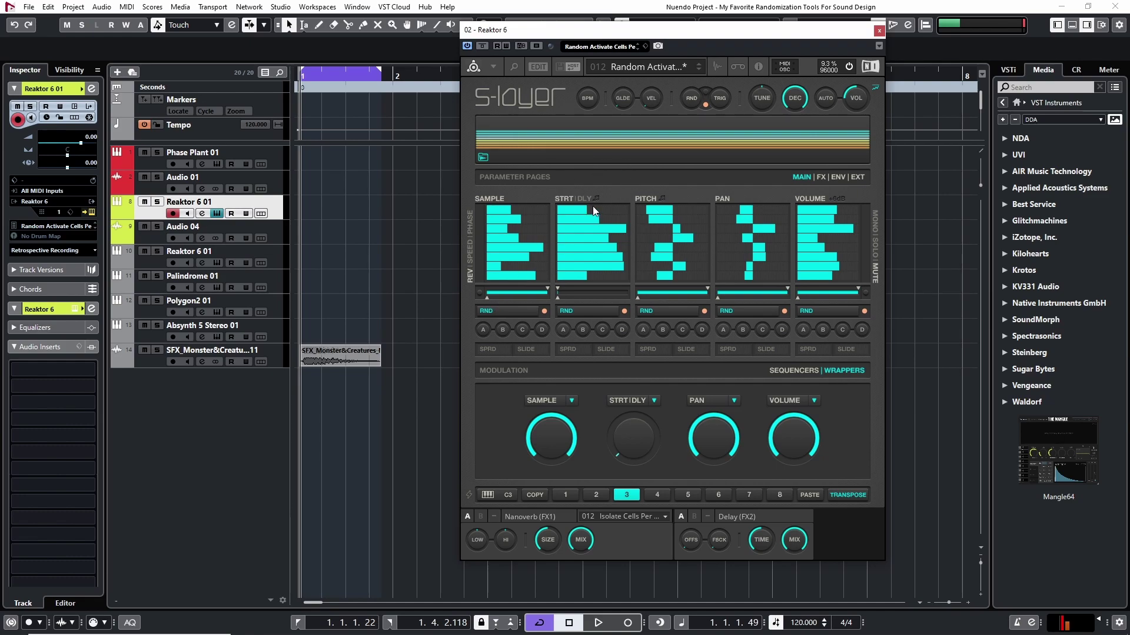
# Examine the whoosh samples loaded in S-Layer's sample map, then close the map and move the window fully back into view
pyautogui.click(717, 67)
pyautogui.moveTo(710, 31); pyautogui.dragTo(690, 0)
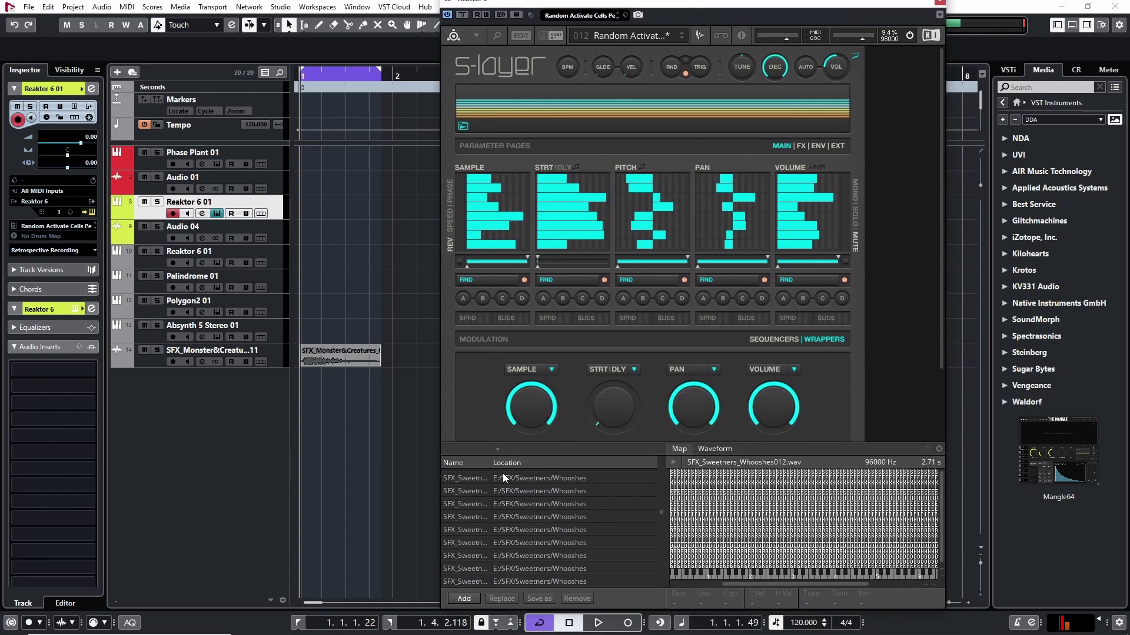
pyautogui.moveTo(489, 463); pyautogui.dragTo(491, 463)
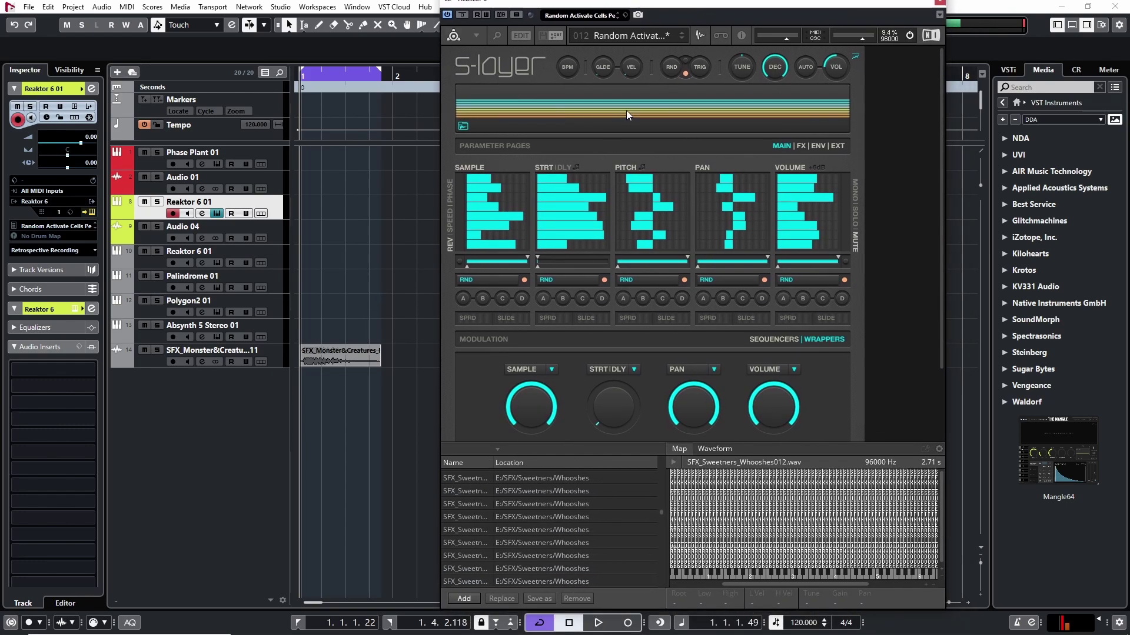
pyautogui.click(695, 30)
pyautogui.moveTo(694, 2); pyautogui.dragTo(702, 42)
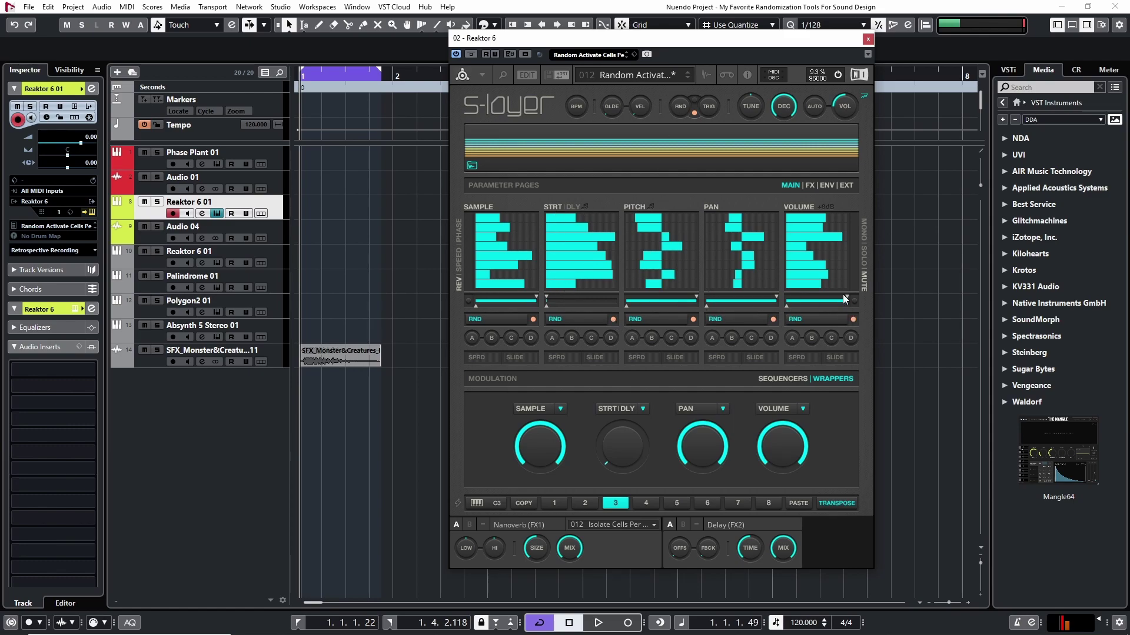
# Randomize all S-Layer parameter columns together several times, auditioning the layered sound
pyautogui.click(681, 106)
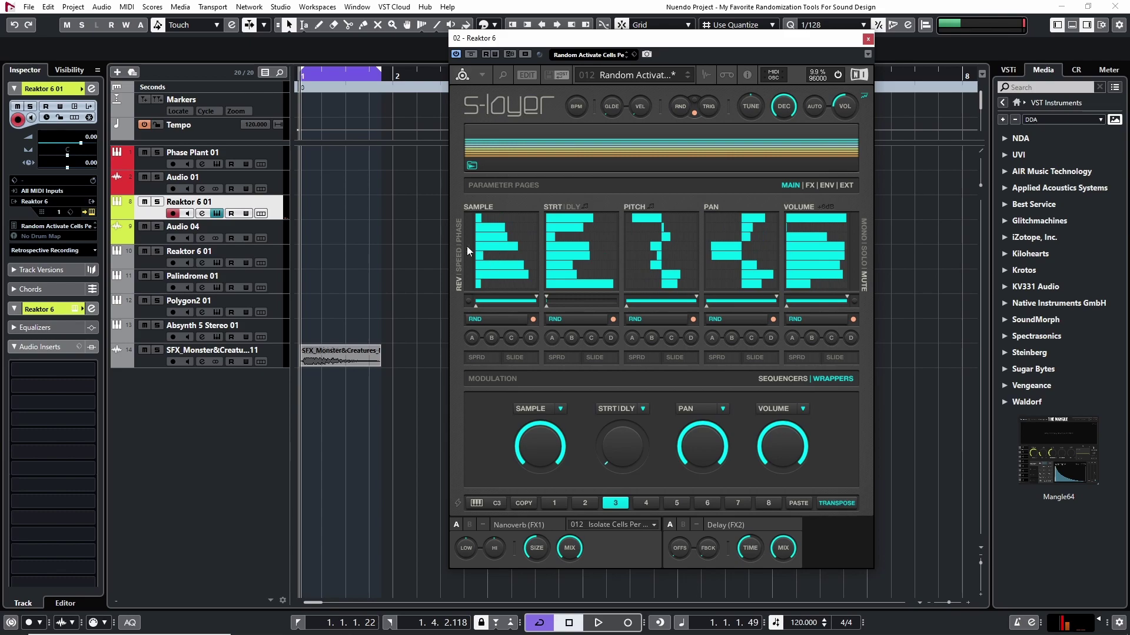
pyautogui.click(681, 106)
pyautogui.click(681, 106)
pyautogui.click(681, 106)
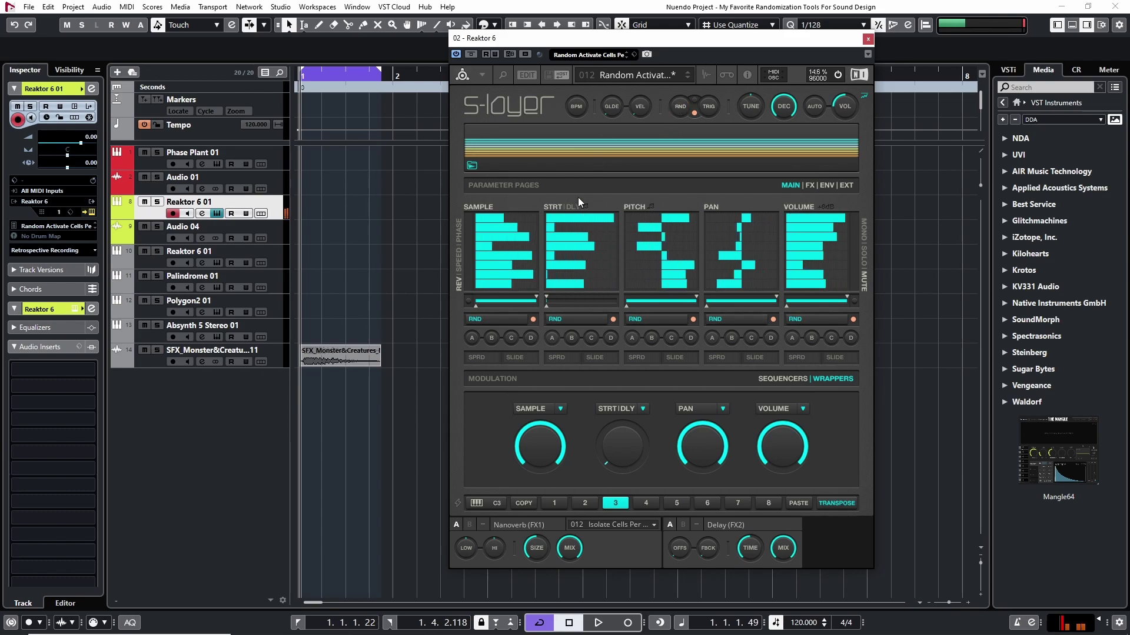
# Randomize S-Layer's Sample and Start columns individually, then randomize all parameters together again
pyautogui.click(525, 317)
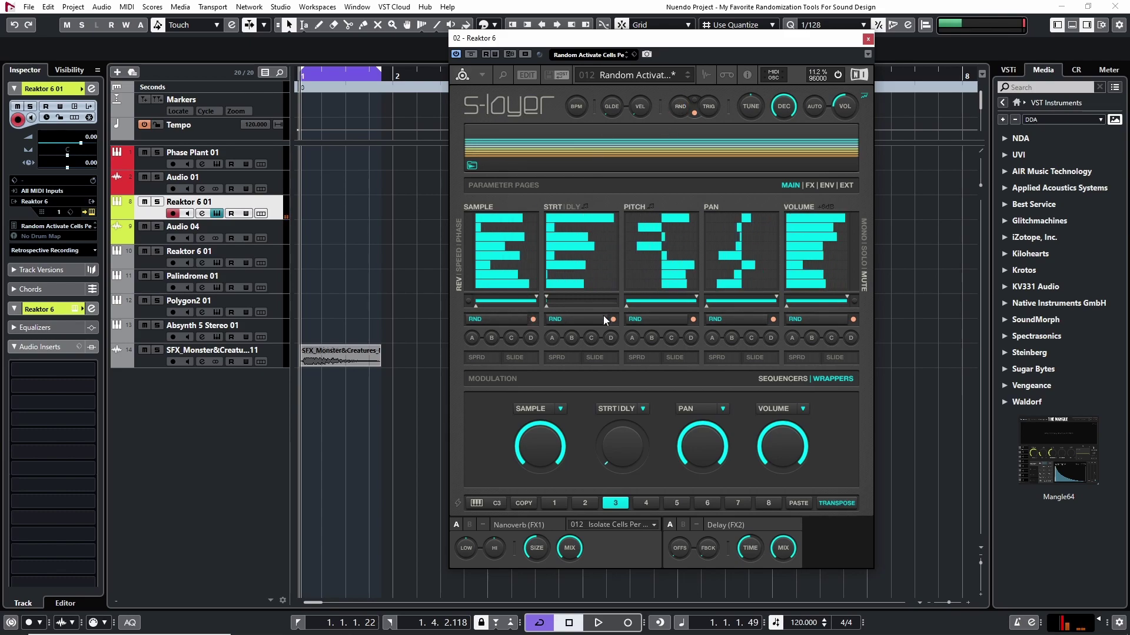
pyautogui.click(602, 316)
pyautogui.click(521, 317)
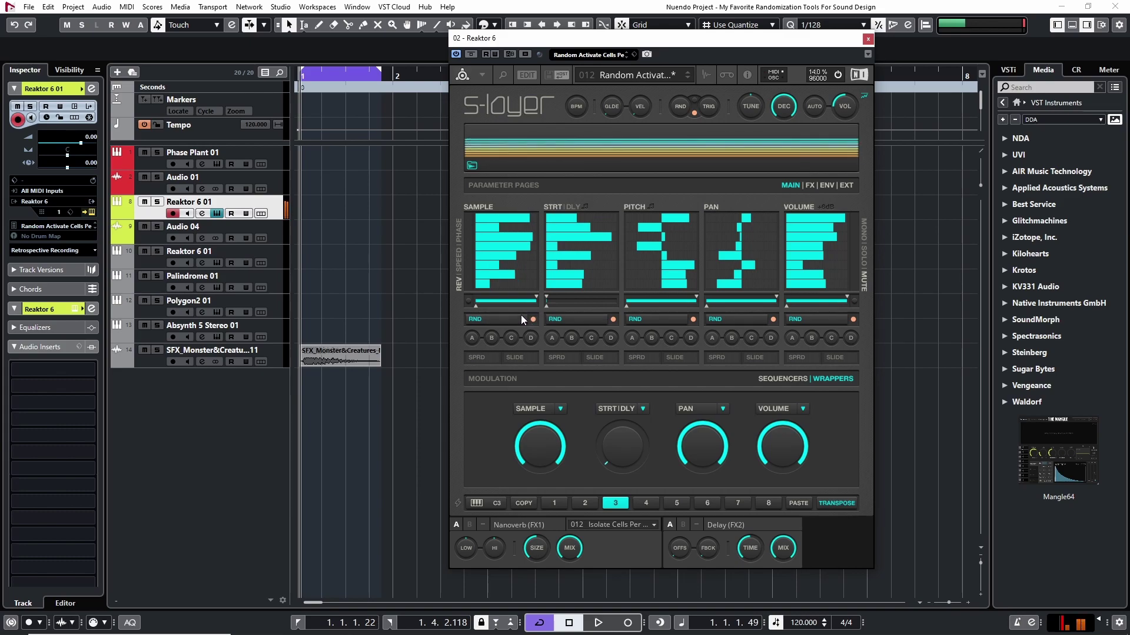
pyautogui.click(520, 315)
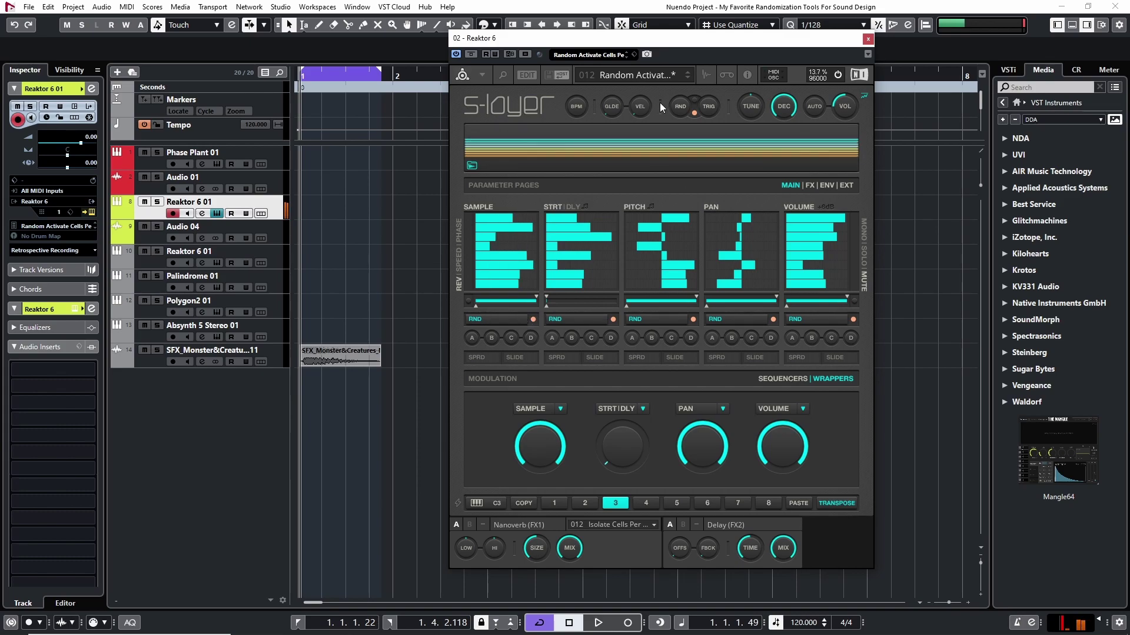
pyautogui.click(679, 105)
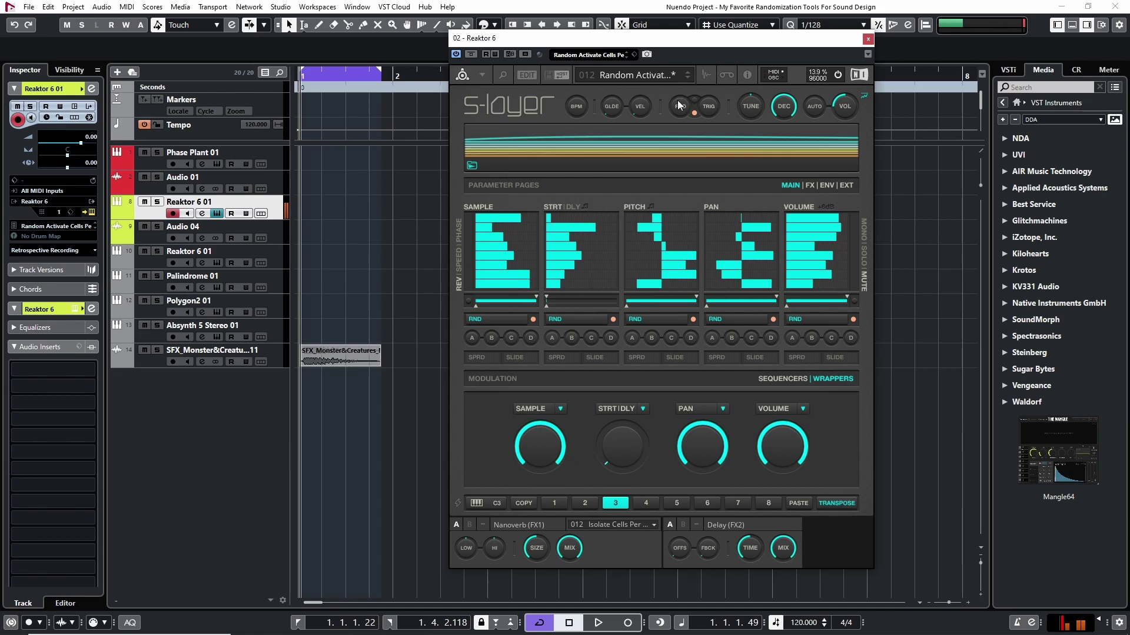
pyautogui.click(679, 105)
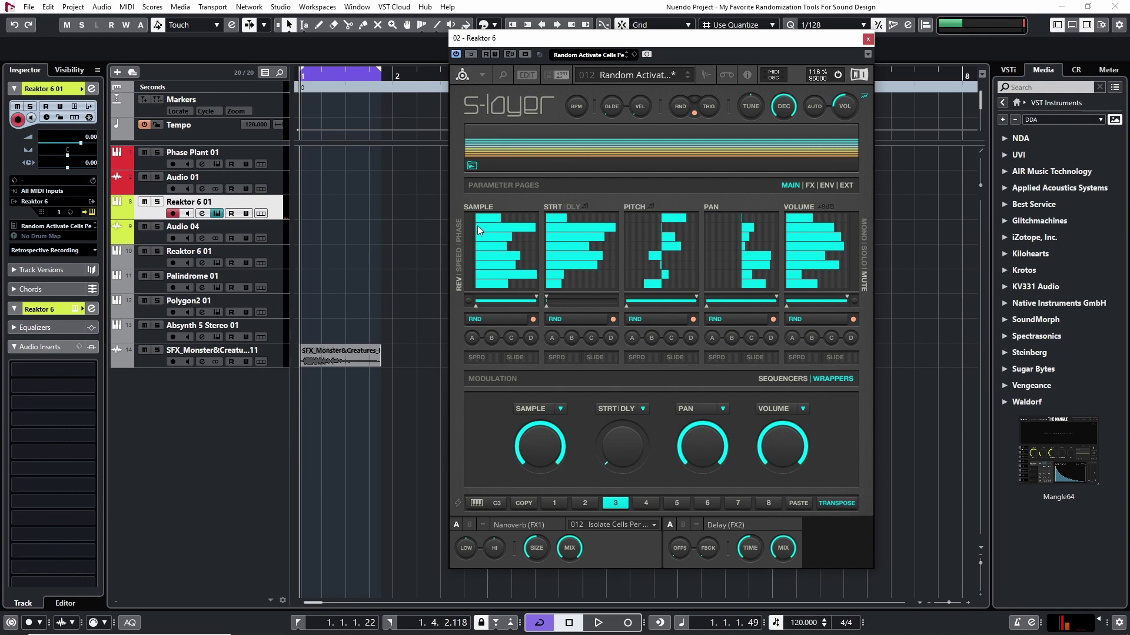
# Look through the Phase and Speed switches beside the Sample column, enable randomization of the Reverse switches, and randomize all parameters
pyautogui.click(457, 231)
pyautogui.click(456, 260)
pyautogui.click(680, 102)
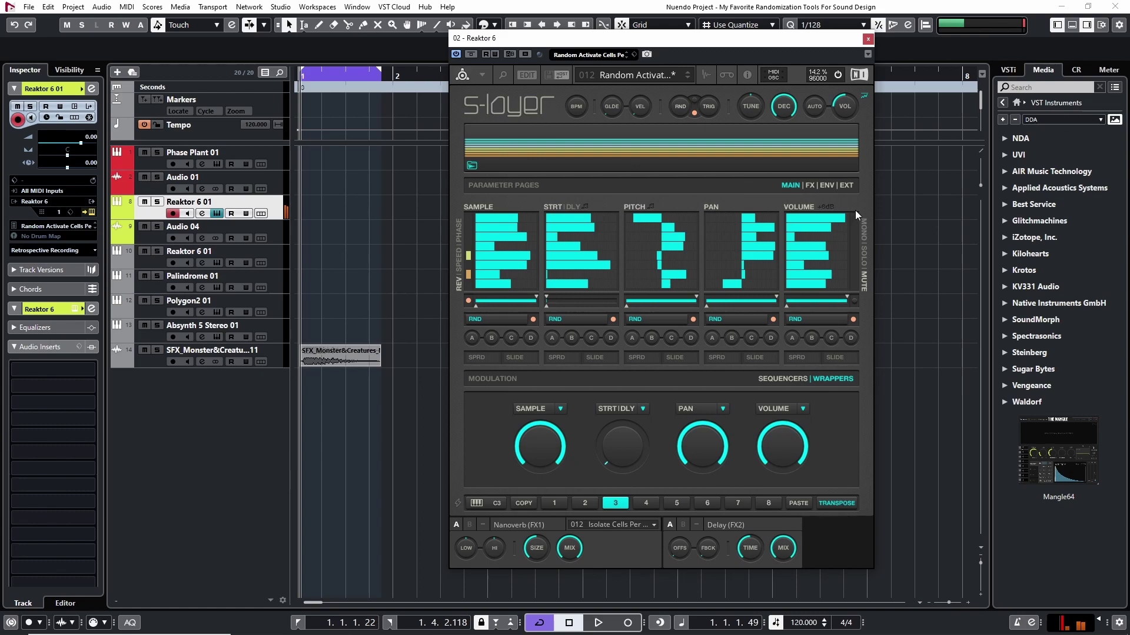
# Go through the Solo and Mono layer switches beside the Volume column and enable their randomization
pyautogui.click(866, 253)
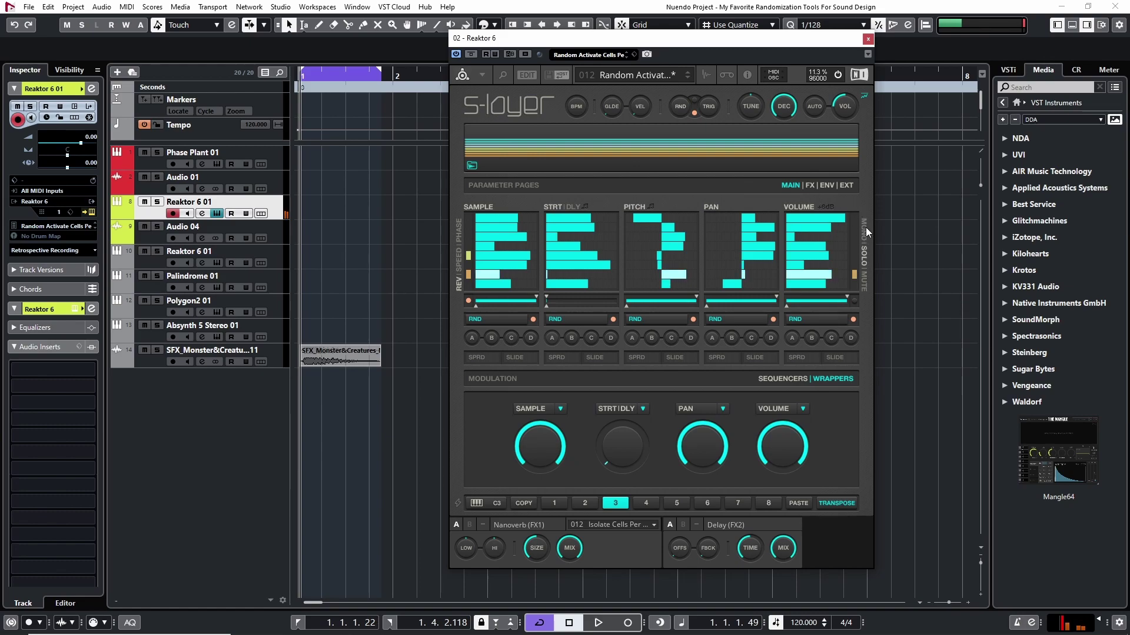
pyautogui.click(864, 285)
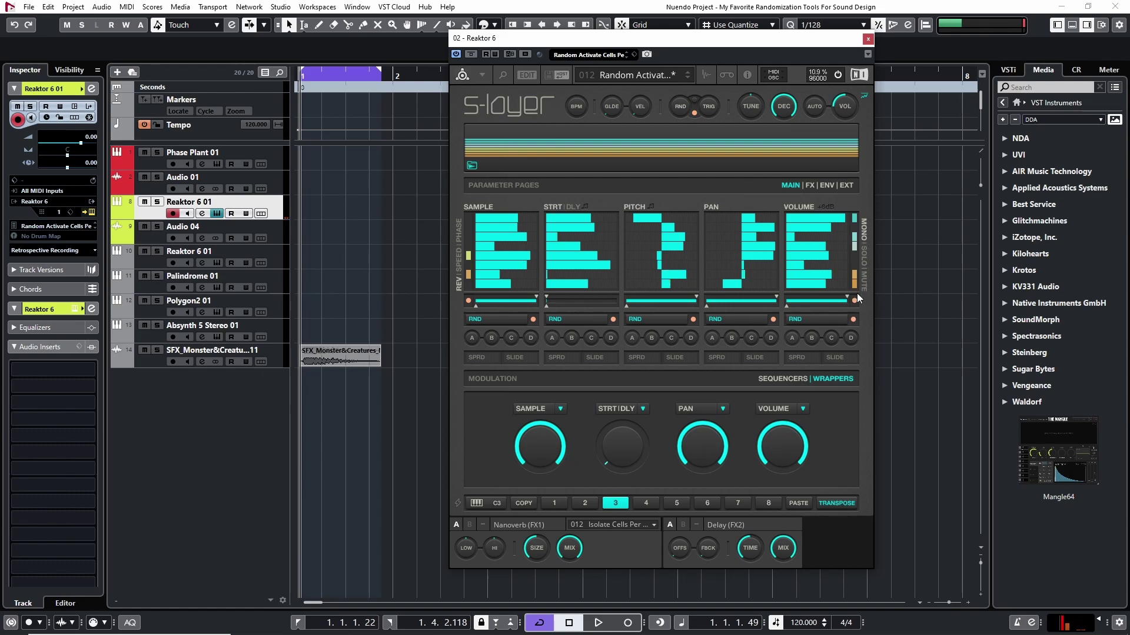
# Show the Mute layer switches beside the Volume column, then look through S-Layer's FX, ENV and EXT parameter pages
pyautogui.click(866, 285)
pyautogui.click(681, 108)
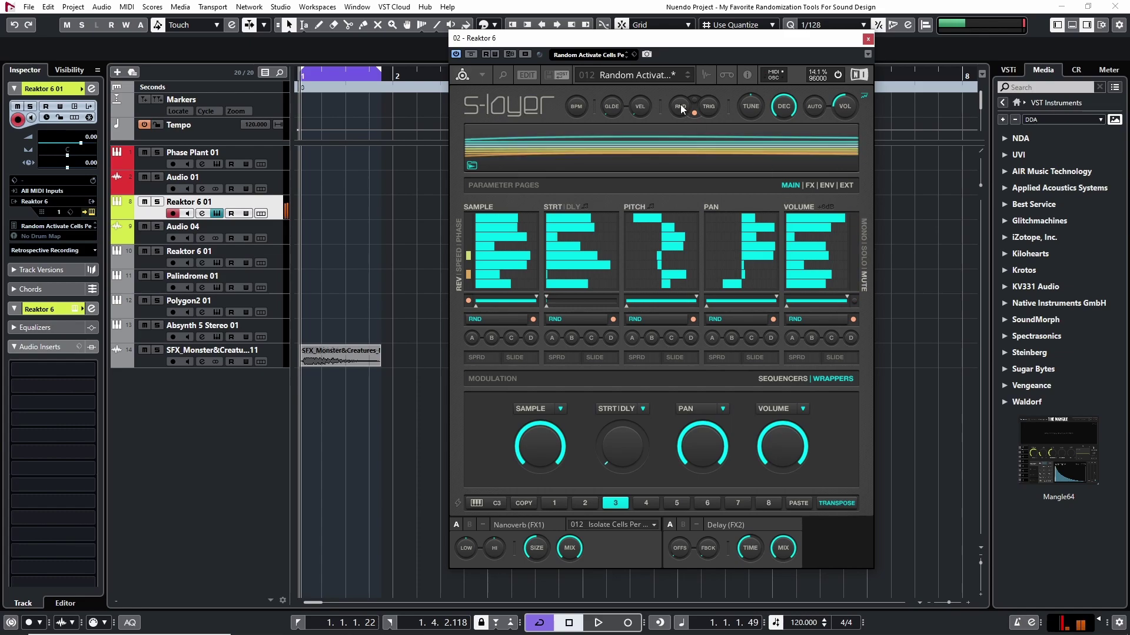
pyautogui.click(811, 185)
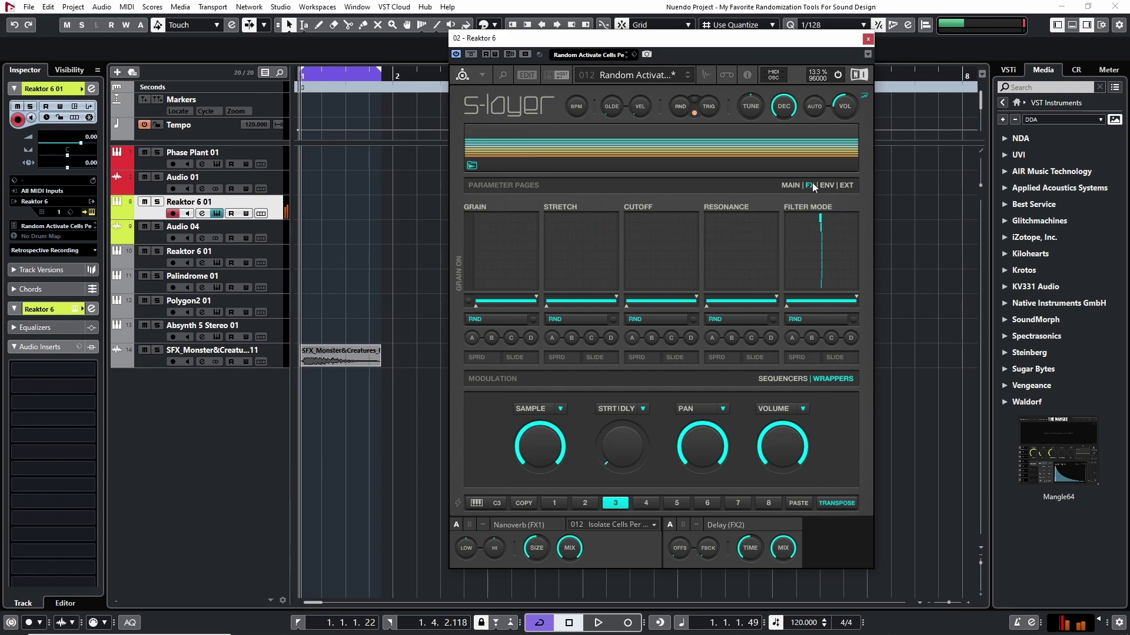
pyautogui.click(795, 184)
pyautogui.click(810, 185)
pyautogui.click(825, 185)
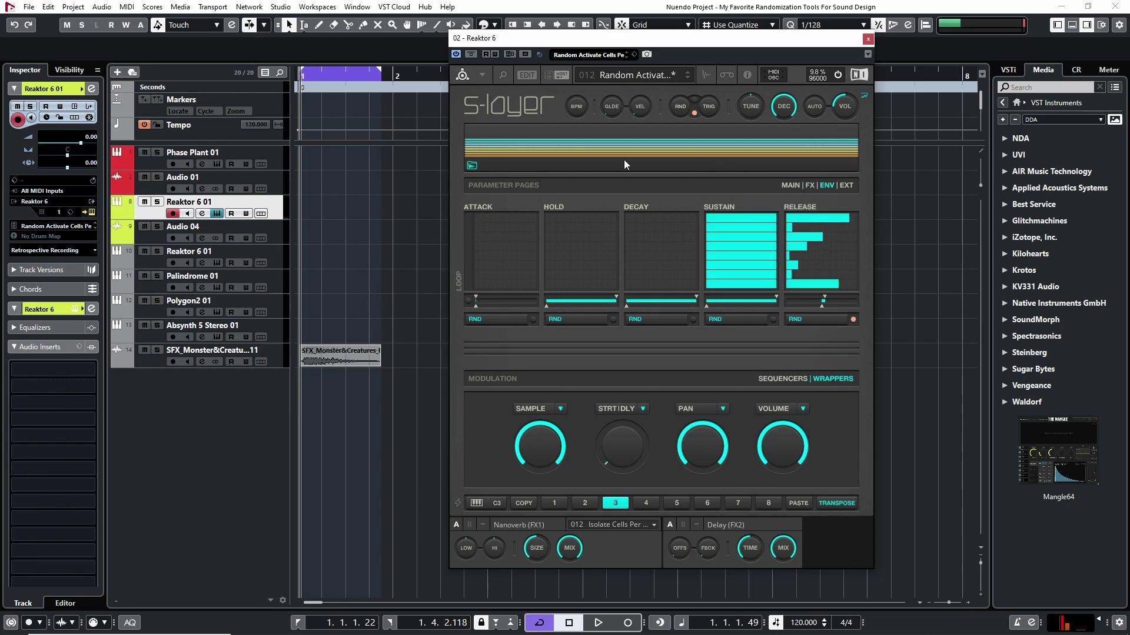
pyautogui.click(846, 186)
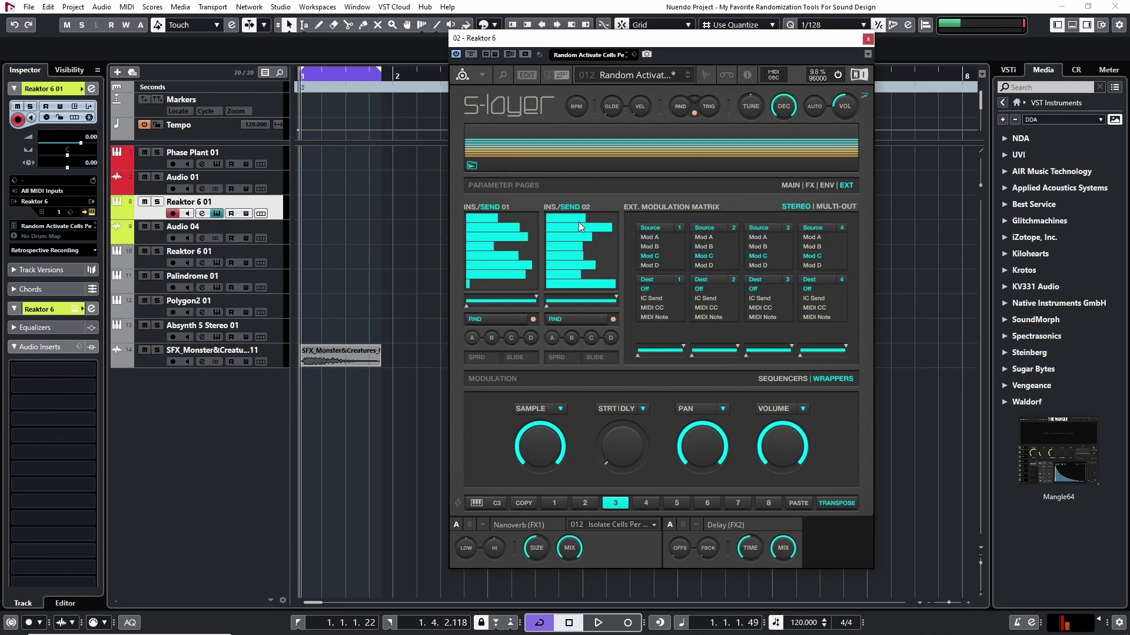
pyautogui.click(790, 185)
pyautogui.click(811, 185)
pyautogui.click(790, 185)
pyautogui.click(809, 185)
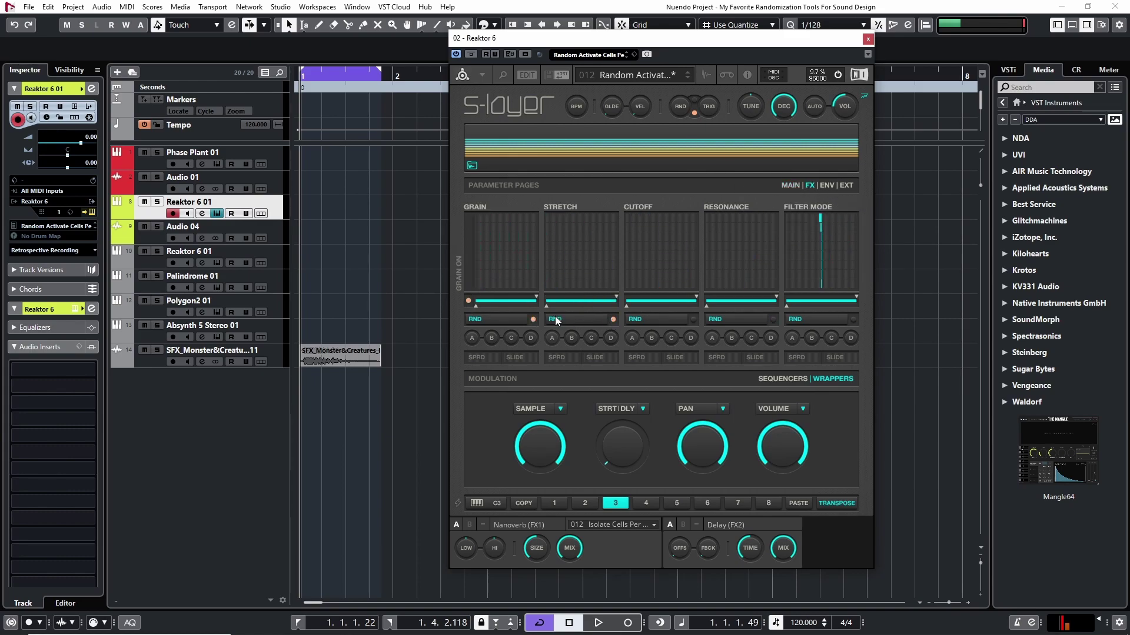
# Exclude the Grain On switches and FX columns from global randomization, and randomize only the Grain column on the FX page
pyautogui.click(468, 301)
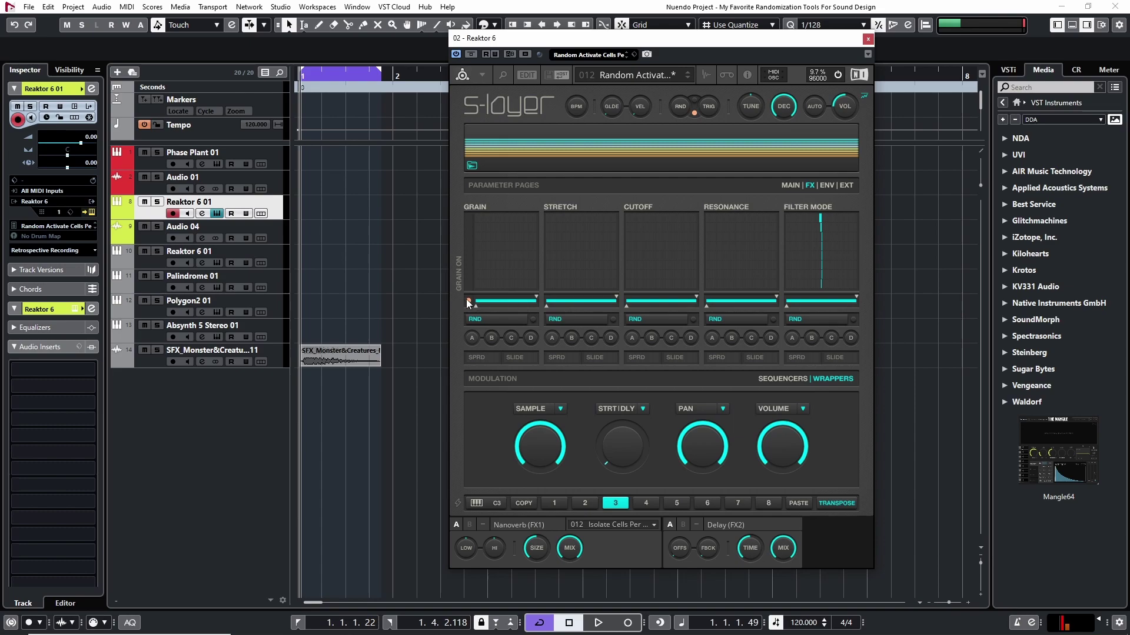
pyautogui.click(518, 319)
pyautogui.click(525, 318)
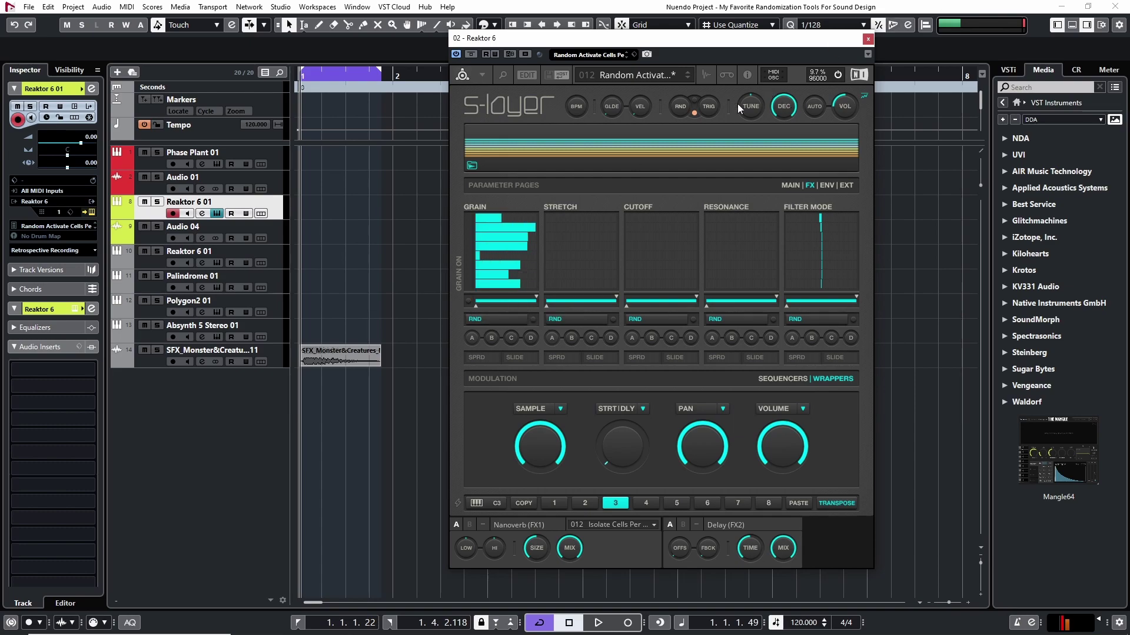
pyautogui.click(694, 112)
# Include all envelope columns of the ENV page in the randomization and return to the MAIN page
pyautogui.click(850, 186)
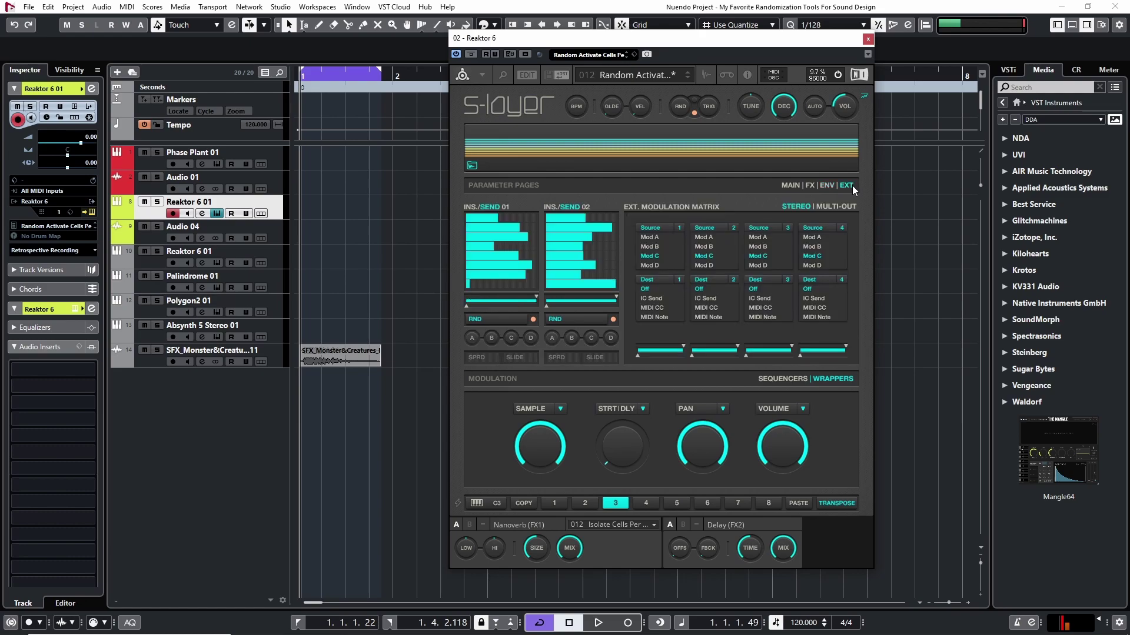
pyautogui.click(810, 185)
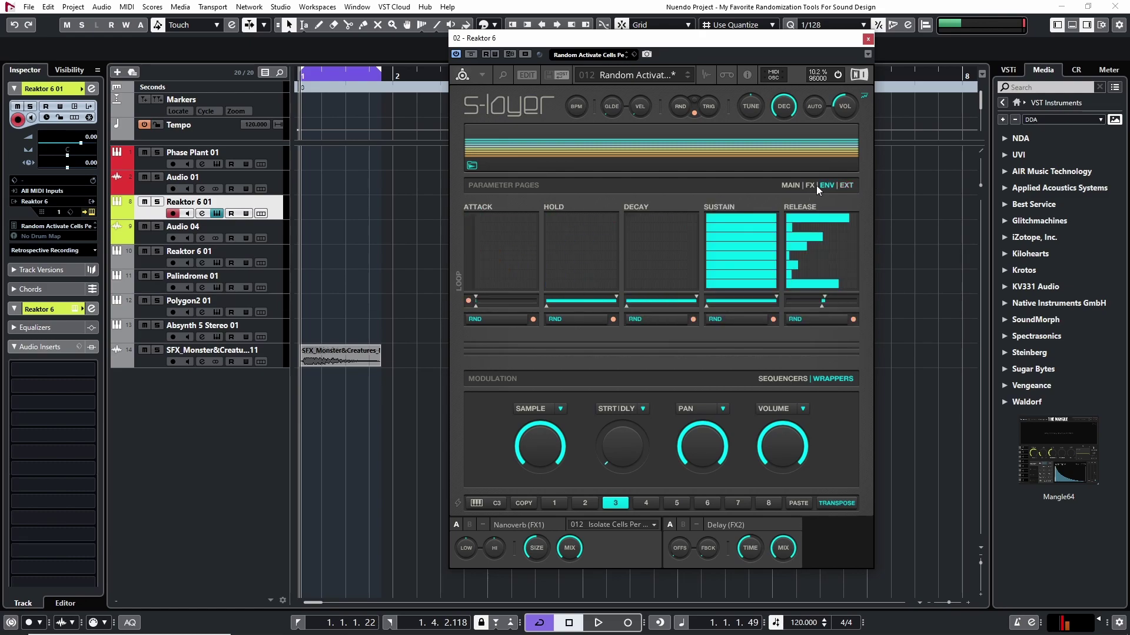
pyautogui.click(790, 186)
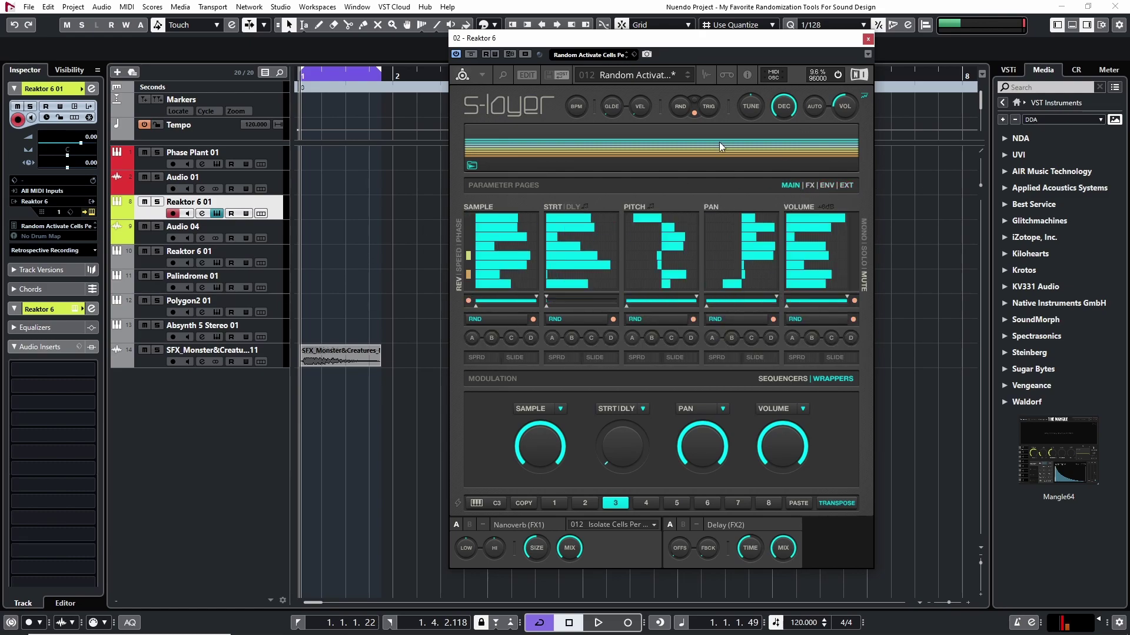
# Randomize all enabled S-Layer parameters repeatedly from the MAIN page, auditioning each variation
pyautogui.click(680, 103)
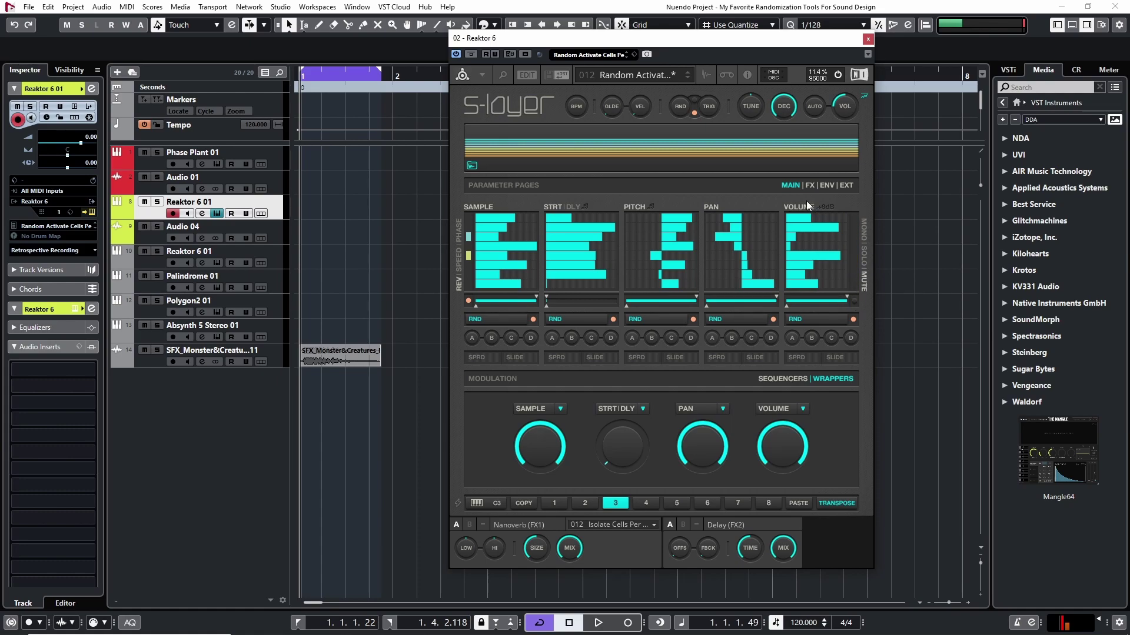
pyautogui.click(679, 106)
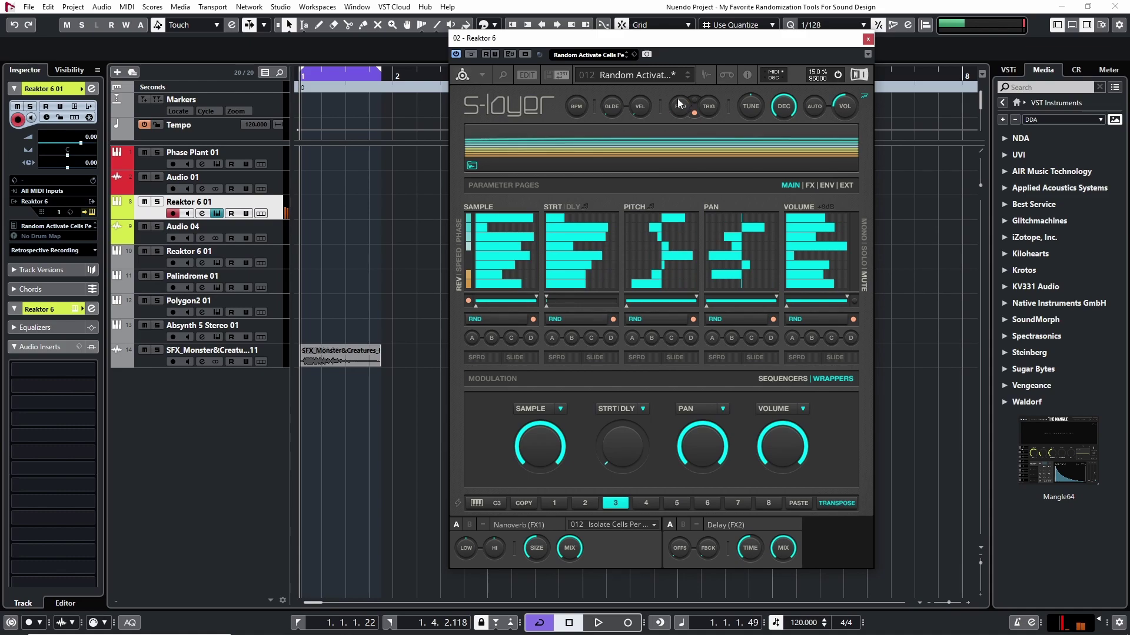
pyautogui.click(680, 104)
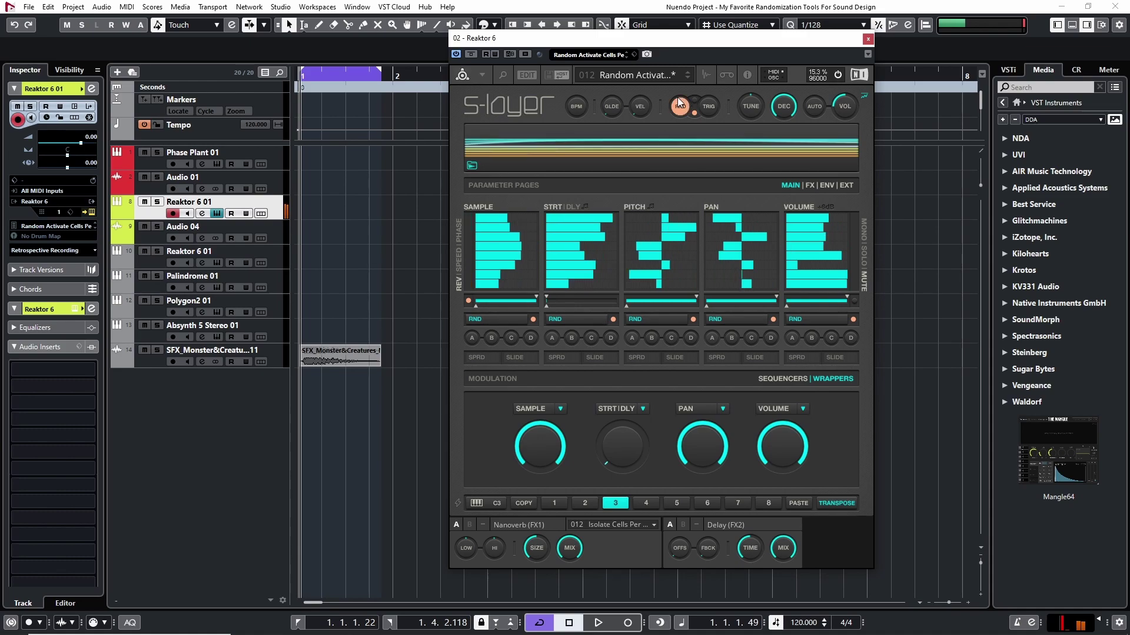
pyautogui.click(679, 104)
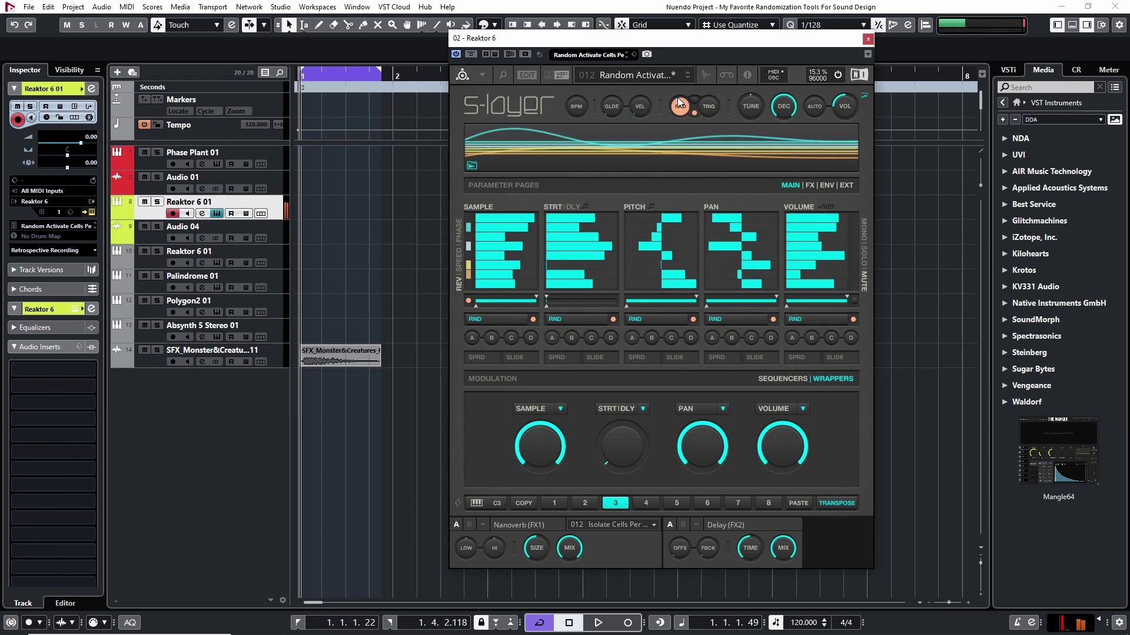
pyautogui.click(680, 104)
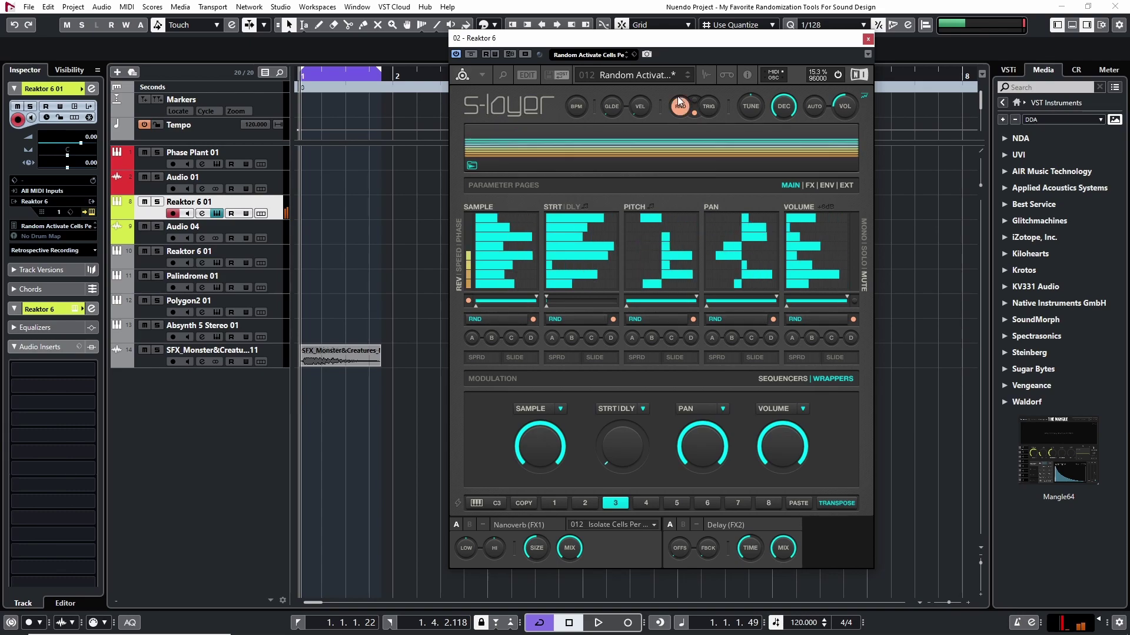
pyautogui.click(680, 105)
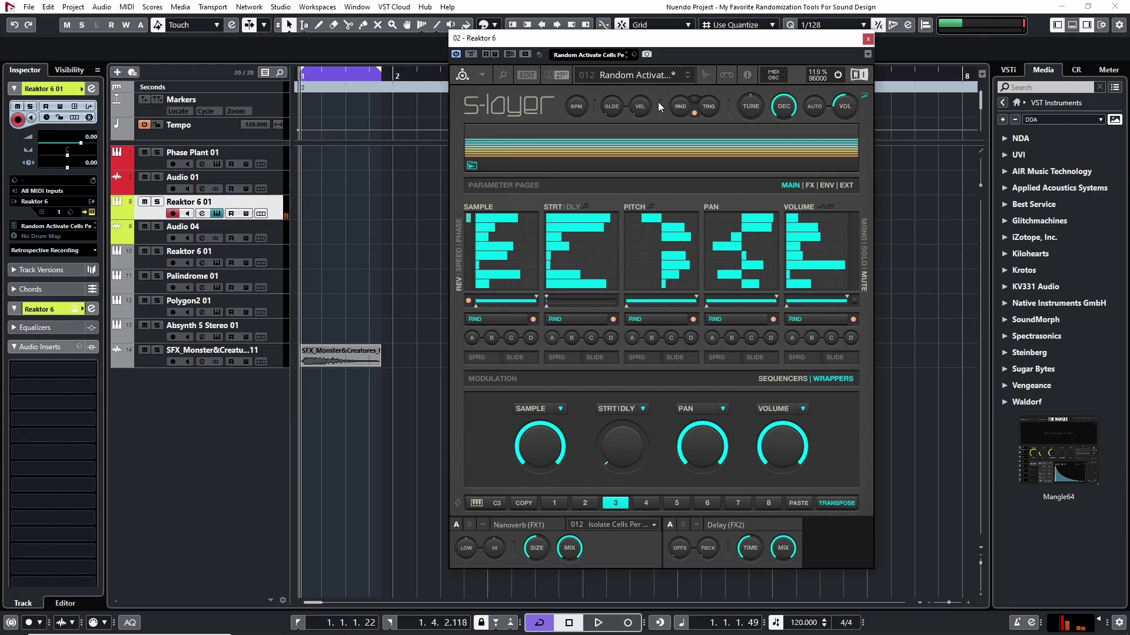
# On the ENV page, lower Attack, Hold and Decay to zero for all layers and raise Sustain to maximum
pyautogui.click(826, 185)
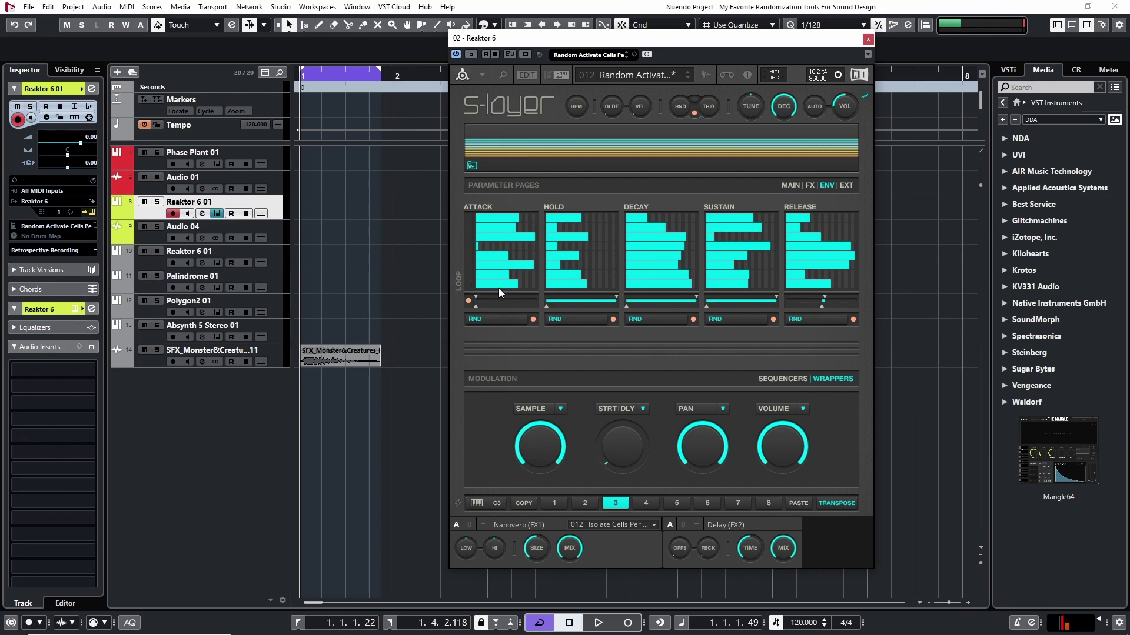
pyautogui.moveTo(474, 296)
pyautogui.moveTo(520, 285)
pyautogui.mouseDown()
pyautogui.moveTo(413, 219)
pyautogui.moveTo(556, 177)
pyautogui.mouseUp()
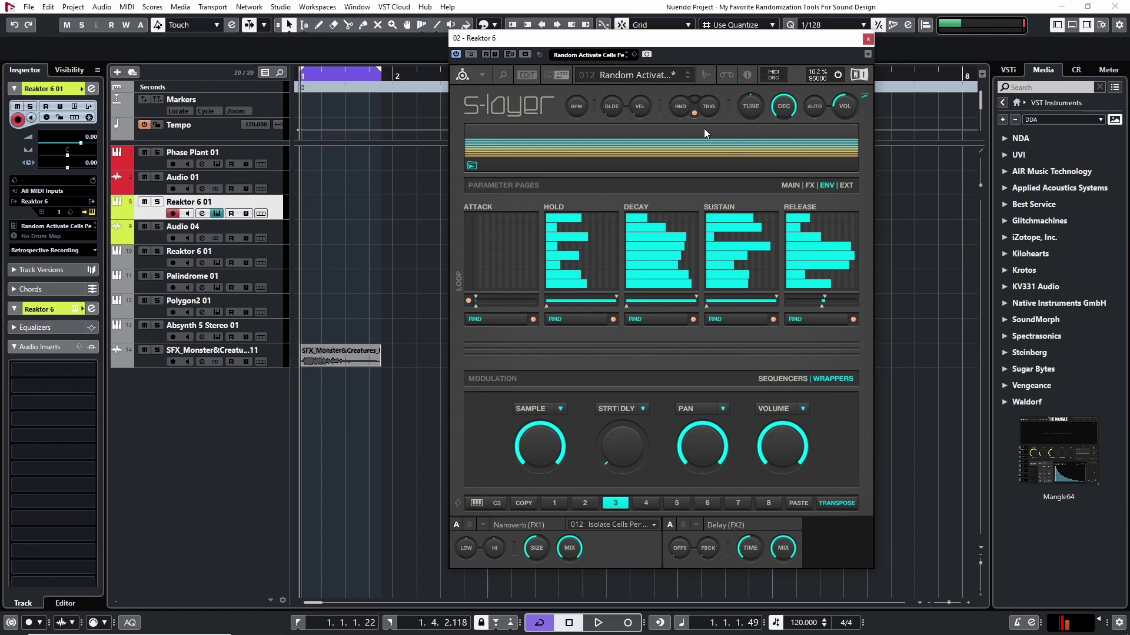
pyautogui.click(791, 186)
pyautogui.click(826, 186)
pyautogui.moveTo(585, 219); pyautogui.dragTo(462, 341)
pyautogui.moveTo(697, 273)
pyautogui.mouseDown()
pyautogui.moveTo(560, 213)
pyautogui.moveTo(548, 319)
pyautogui.mouseUp()
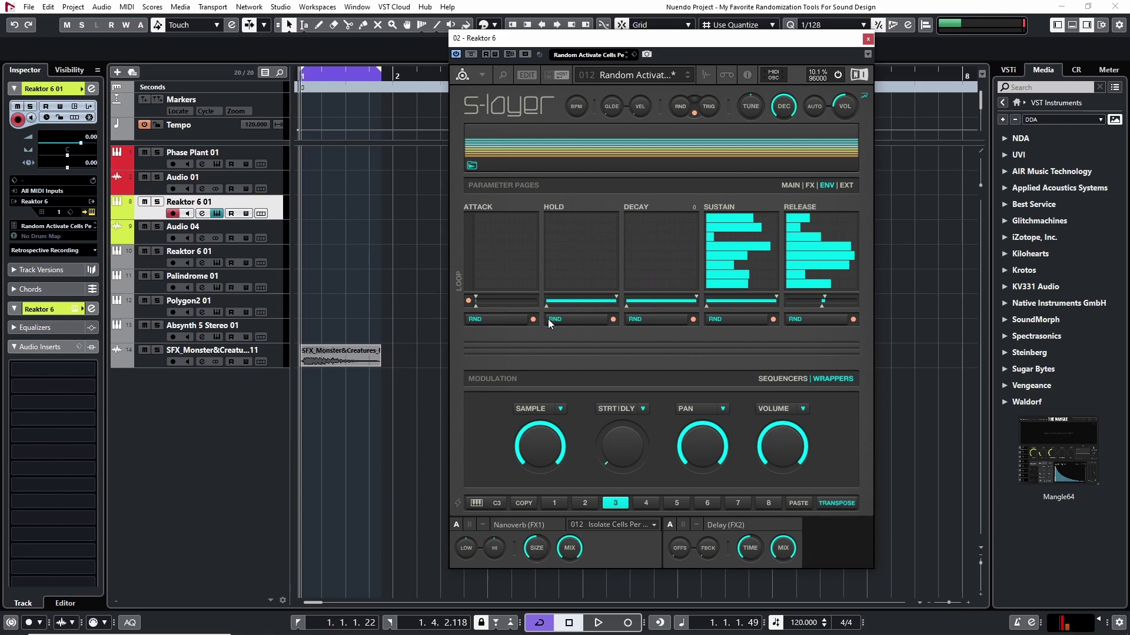
pyautogui.moveTo(748, 284); pyautogui.dragTo(775, 215)
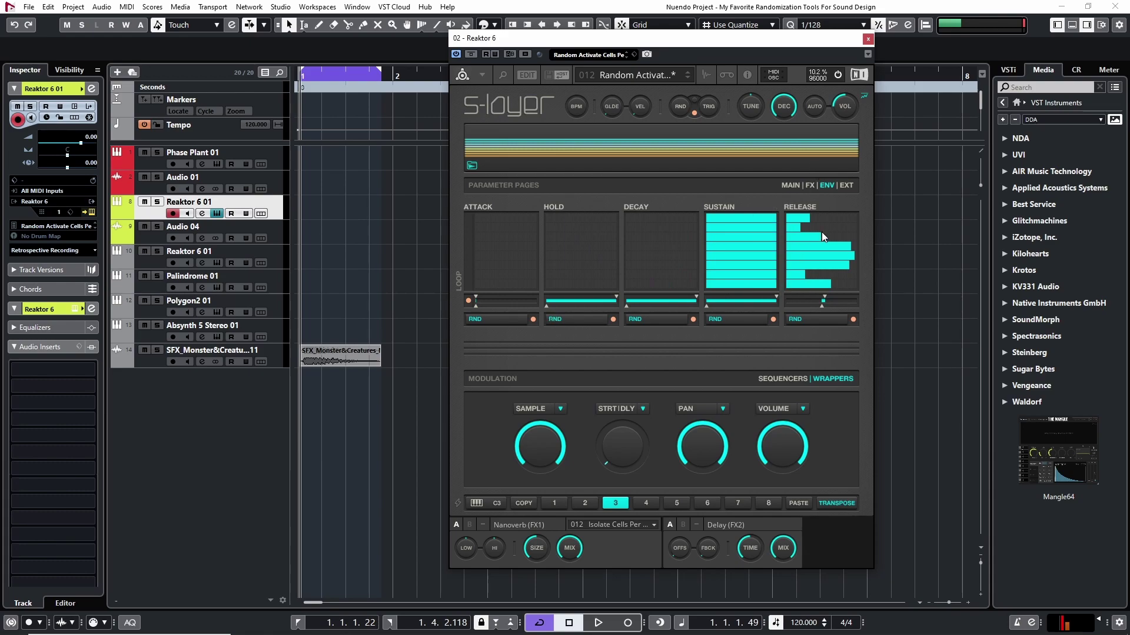
# Even out the Release values and adjust their randomization range, then randomize all enabled parameters once
pyautogui.moveTo(825, 296); pyautogui.dragTo(822, 312)
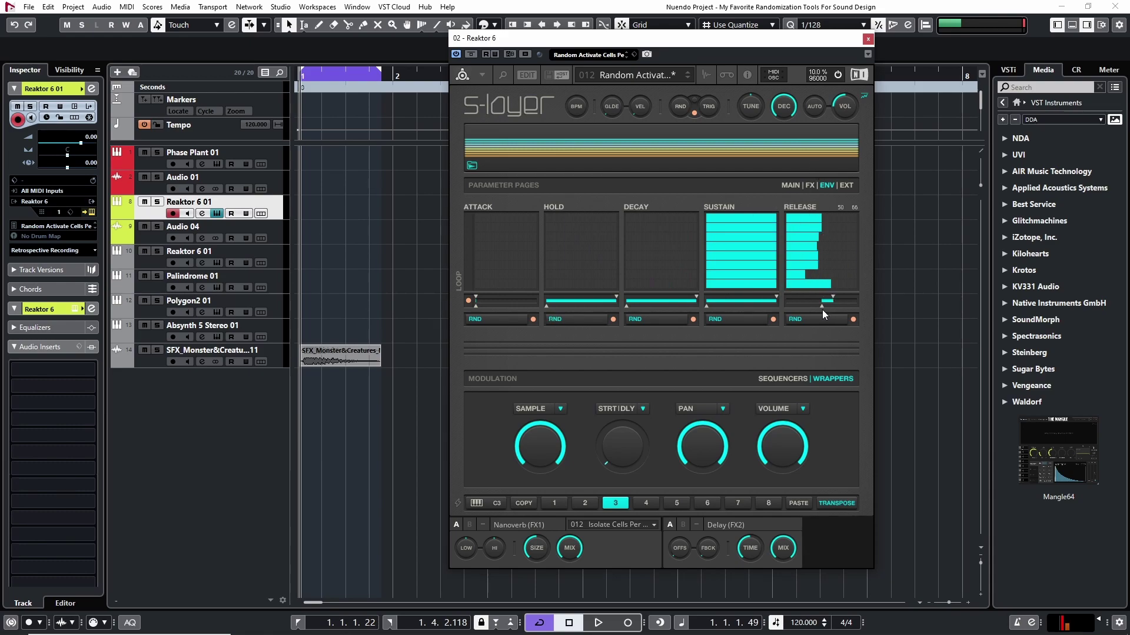
pyautogui.click(703, 106)
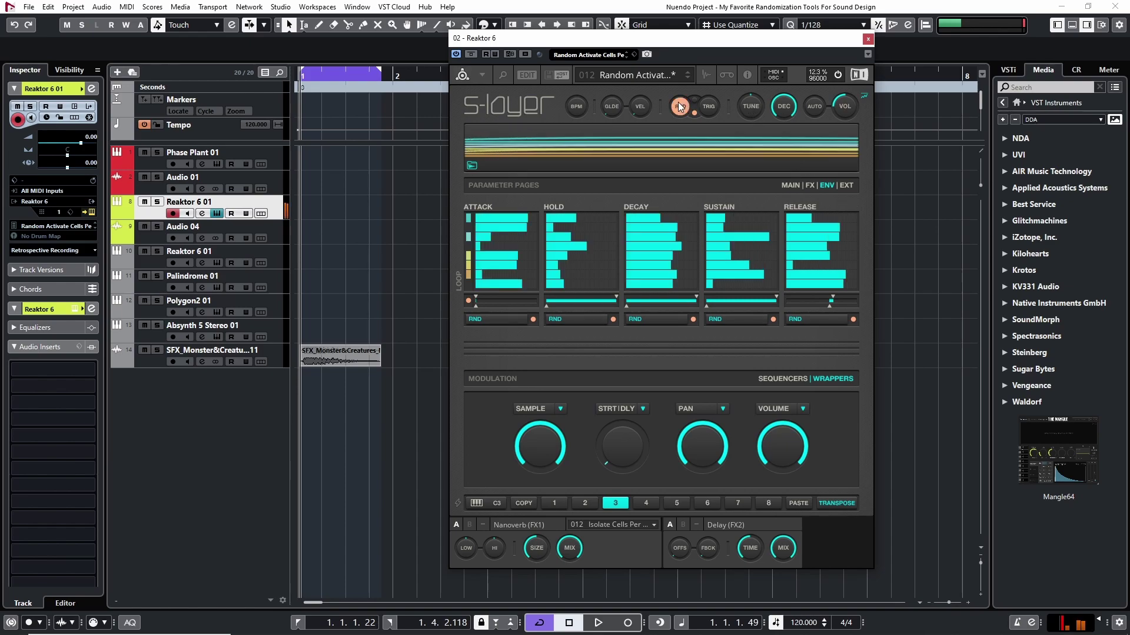
# On the FX page, clear the Grain, Stretch, Cutoff and Resonance columns and reset Filter Mode to its centre for all layers
pyautogui.click(808, 185)
pyautogui.moveTo(469, 217); pyautogui.dragTo(464, 291)
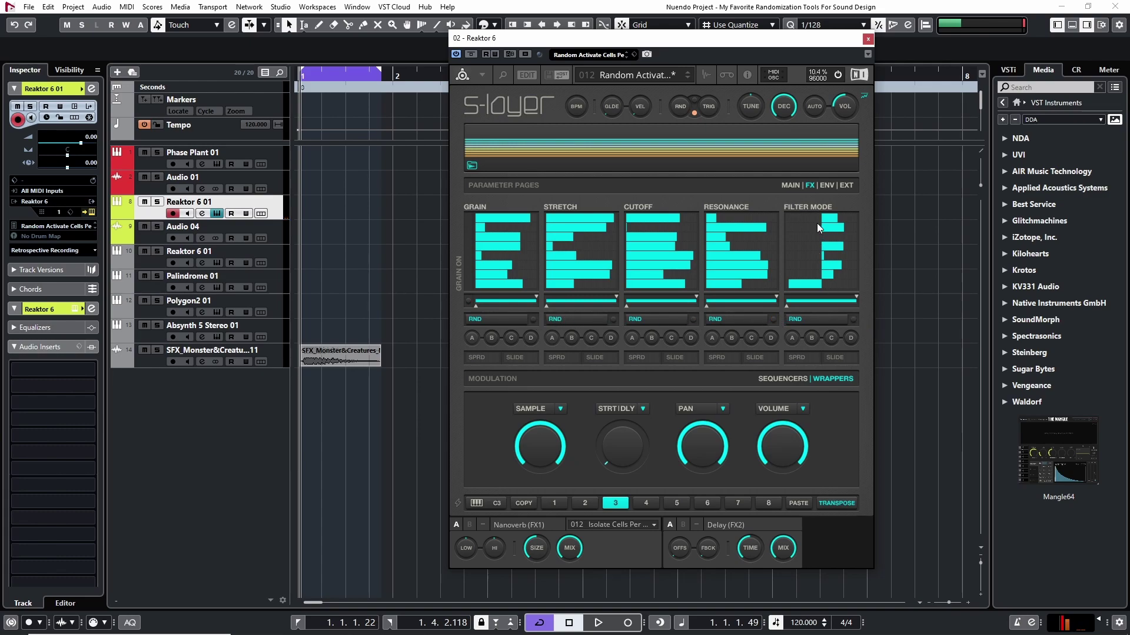
pyautogui.moveTo(559, 277)
pyautogui.mouseDown()
pyautogui.moveTo(521, 181)
pyautogui.moveTo(533, 257)
pyautogui.moveTo(565, 282)
pyautogui.moveTo(470, 228)
pyautogui.moveTo(498, 284)
pyautogui.moveTo(479, 284)
pyautogui.moveTo(407, 188)
pyautogui.mouseUp()
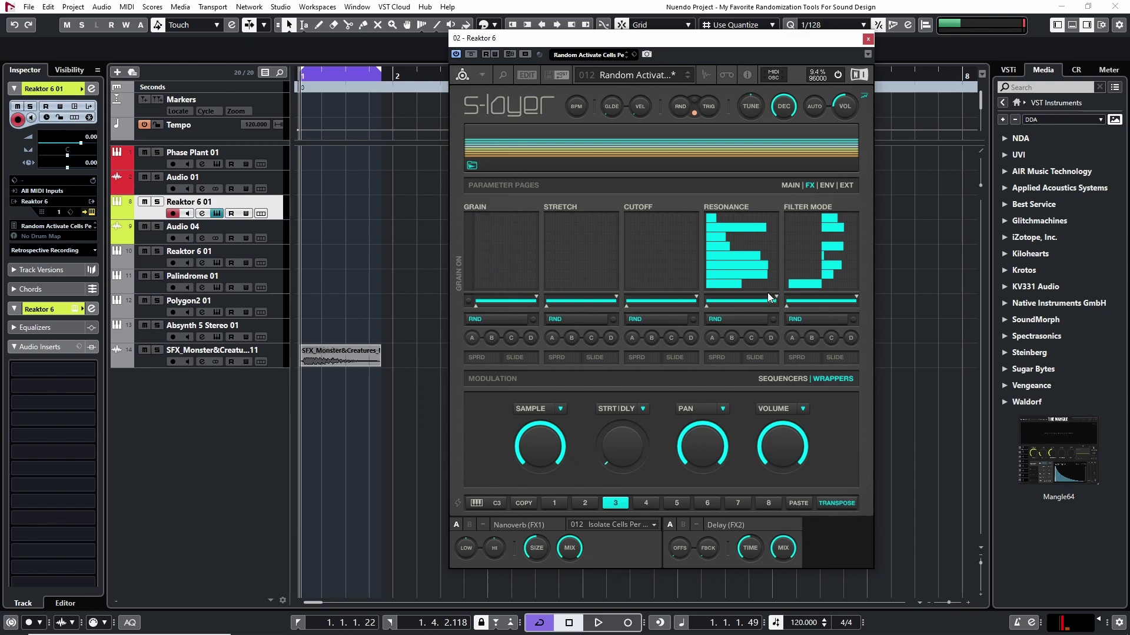
pyautogui.moveTo(768, 294)
pyautogui.mouseDown()
pyautogui.moveTo(689, 276)
pyautogui.moveTo(630, 164)
pyautogui.mouseUp()
pyautogui.moveTo(824, 284); pyautogui.dragTo(829, 211)
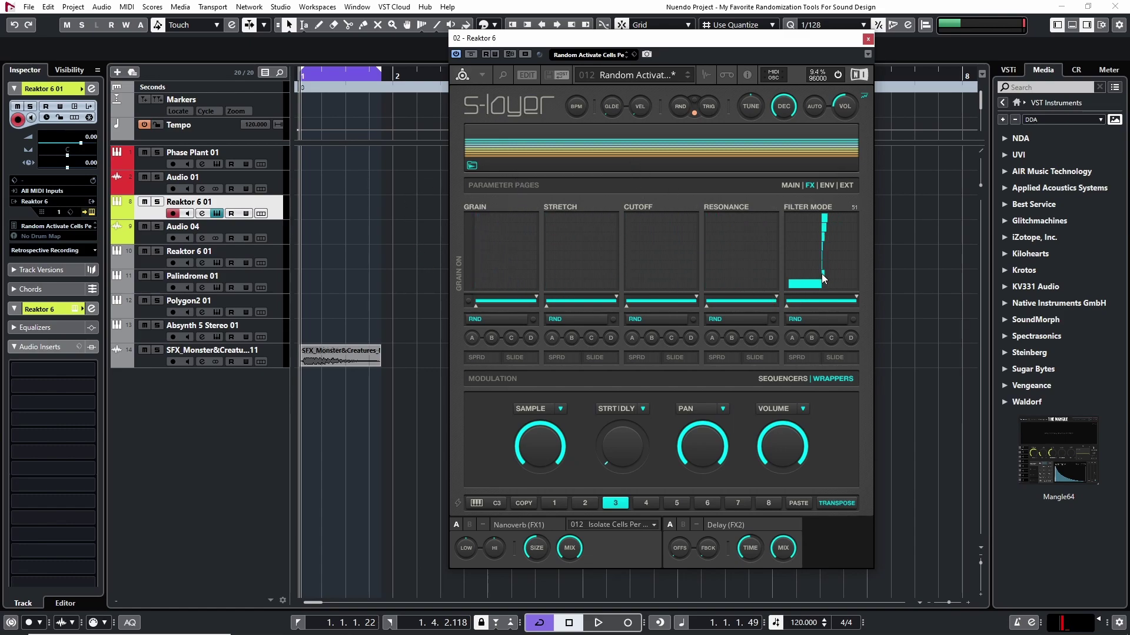
# Back on the MAIN page, exclude the Reverse switches from randomization and randomize the remaining parameters several times
pyautogui.click(787, 184)
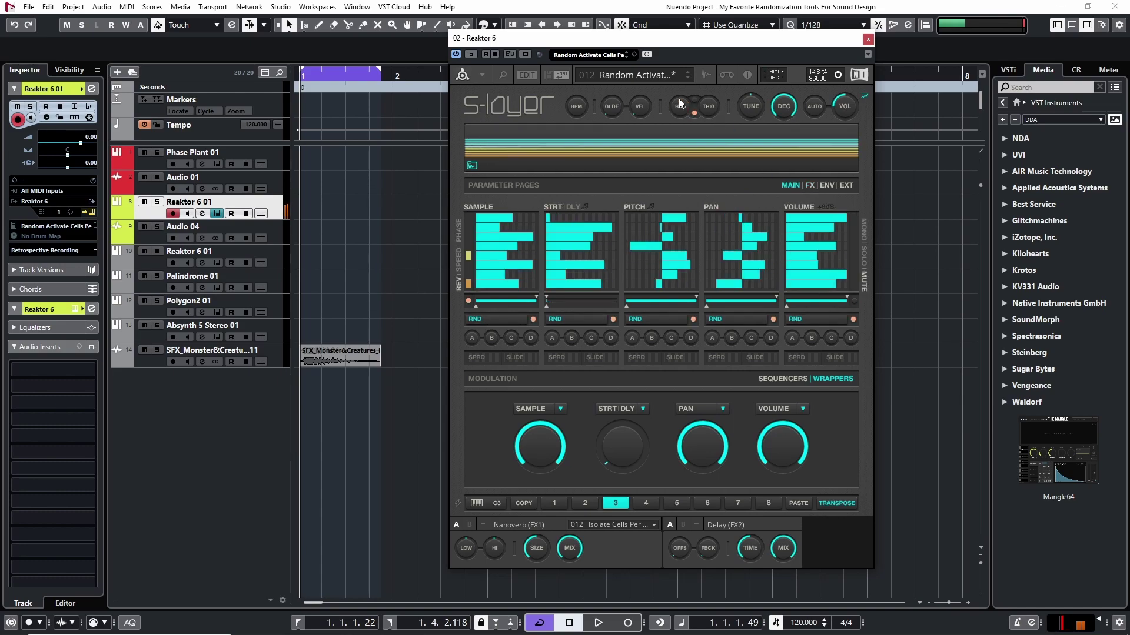
pyautogui.click(680, 105)
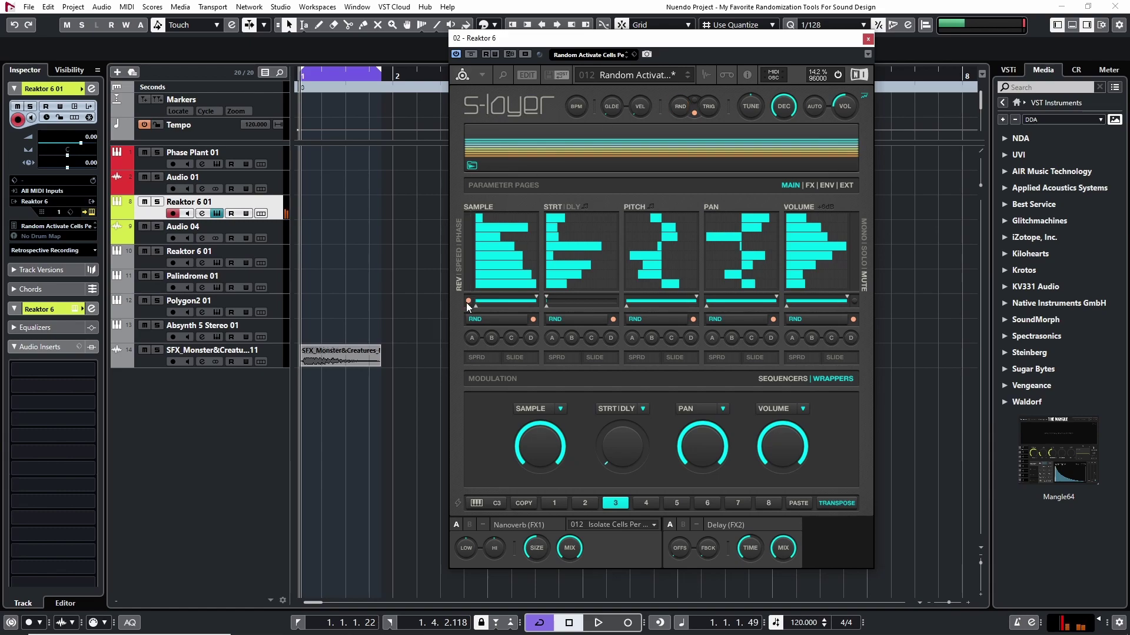
pyautogui.click(680, 106)
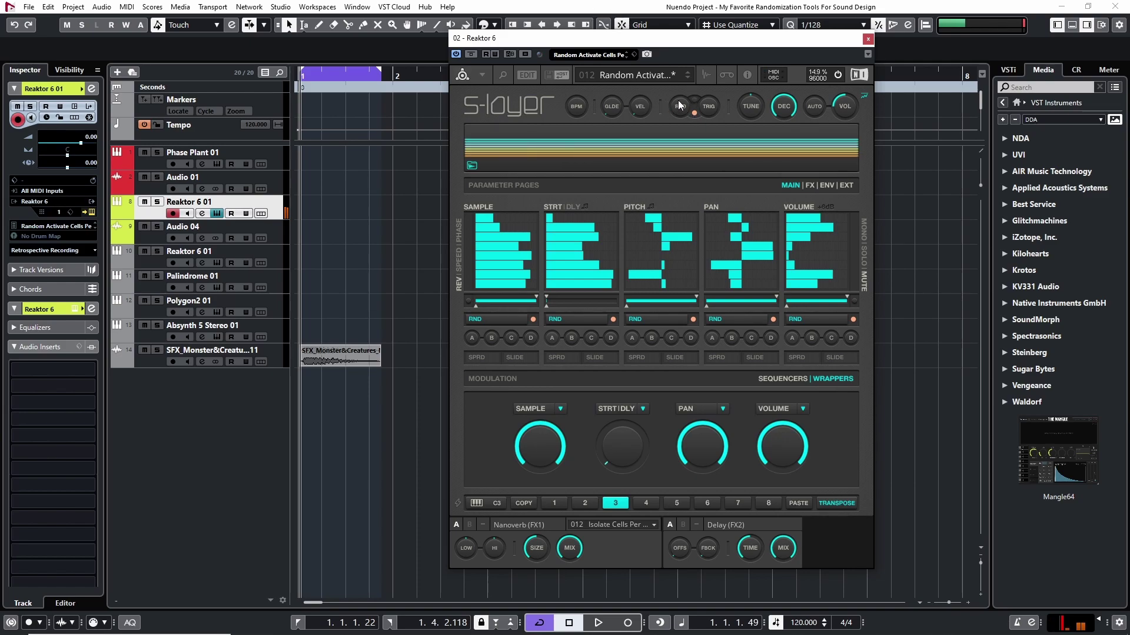
pyautogui.click(669, 101)
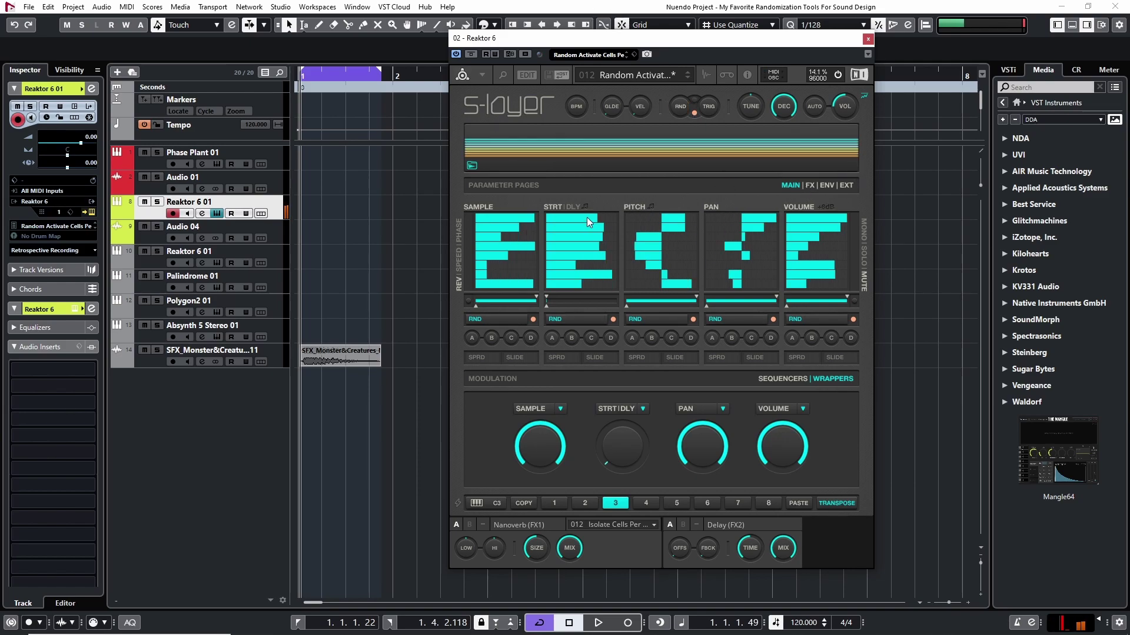
pyautogui.click(681, 106)
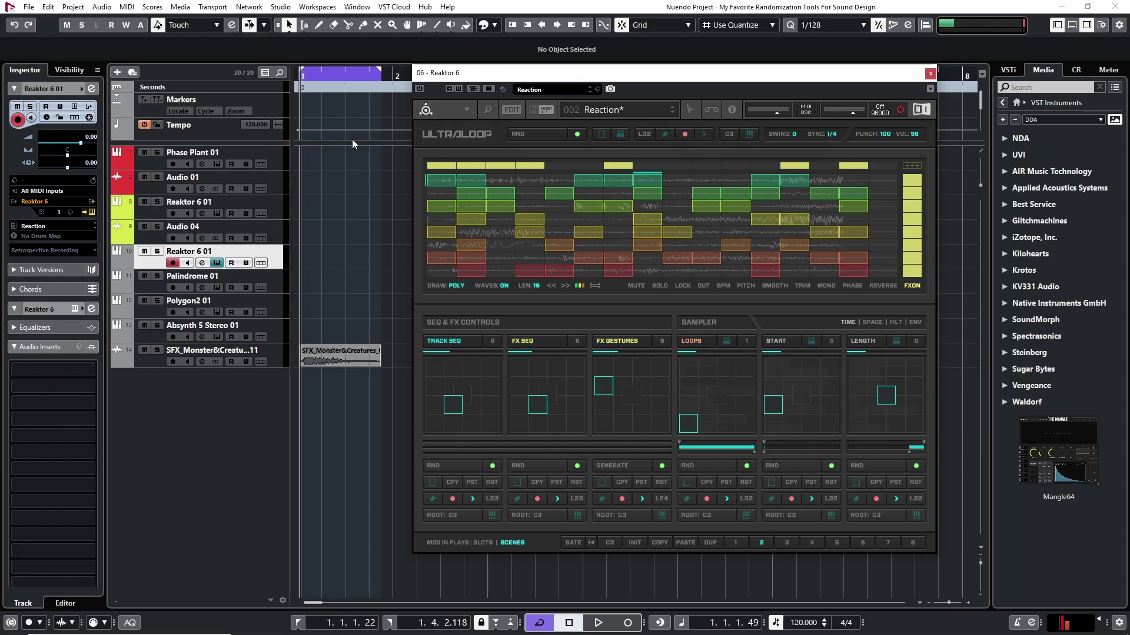
# Activate the Reaktor instance running Ultraloop and extend the project's cycle range to the start of bar 3
pyautogui.click(419, 89)
pyautogui.moveTo(672, 78); pyautogui.dragTo(673, 65)
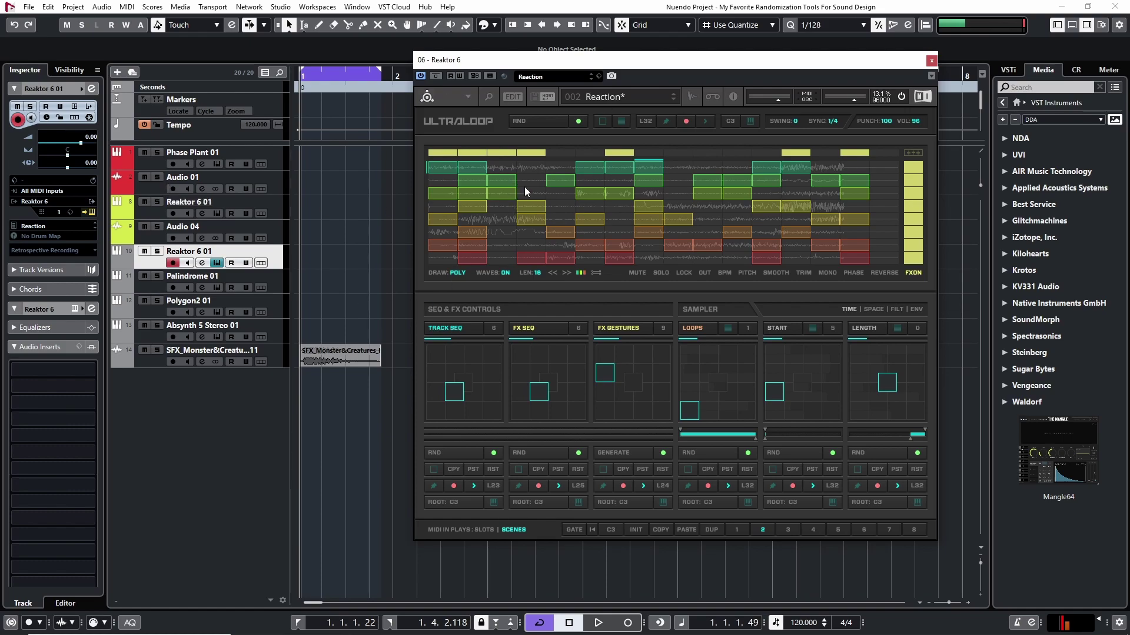
pyautogui.moveTo(380, 70); pyautogui.dragTo(392, 71)
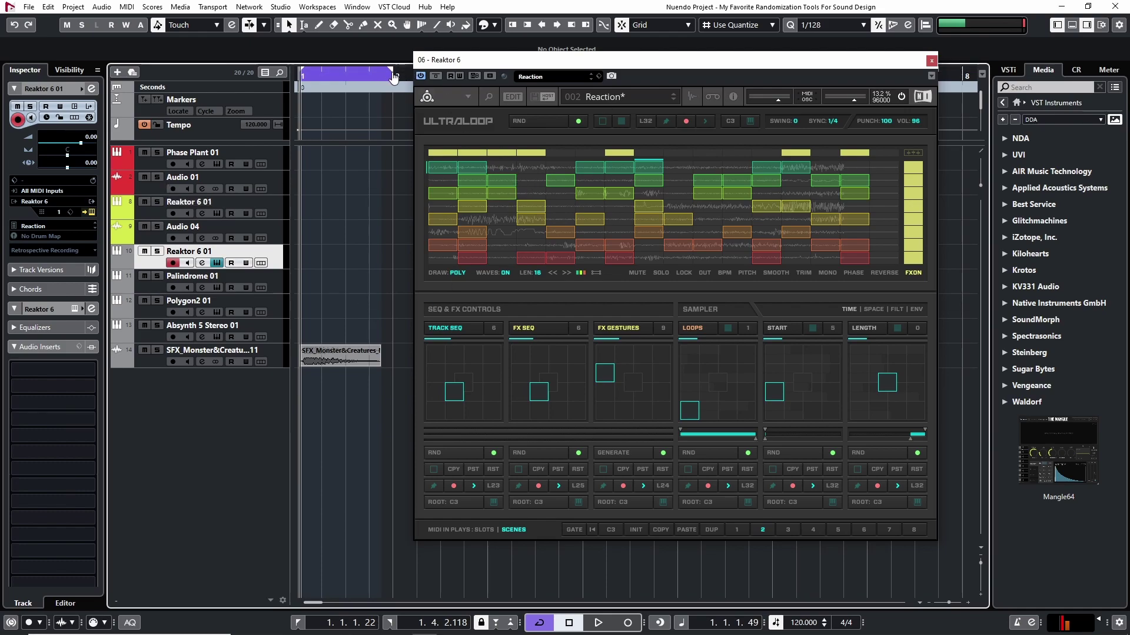
pyautogui.moveTo(523, 71); pyautogui.dragTo(658, 109)
pyautogui.moveTo(392, 71); pyautogui.dragTo(487, 75)
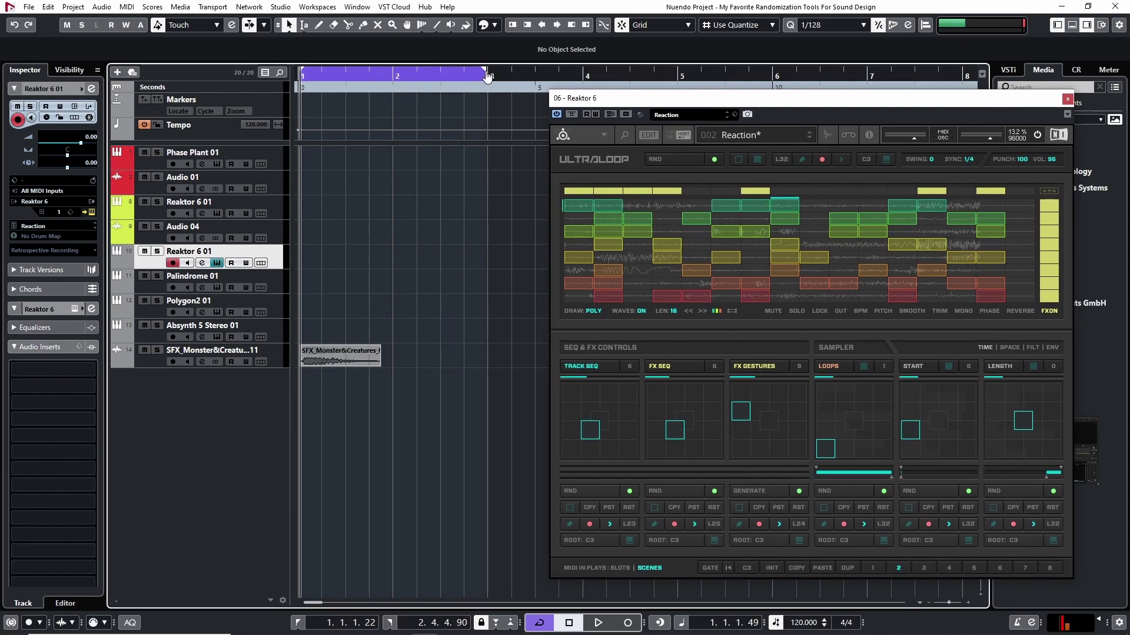
pyautogui.moveTo(645, 101); pyautogui.dragTo(511, 28)
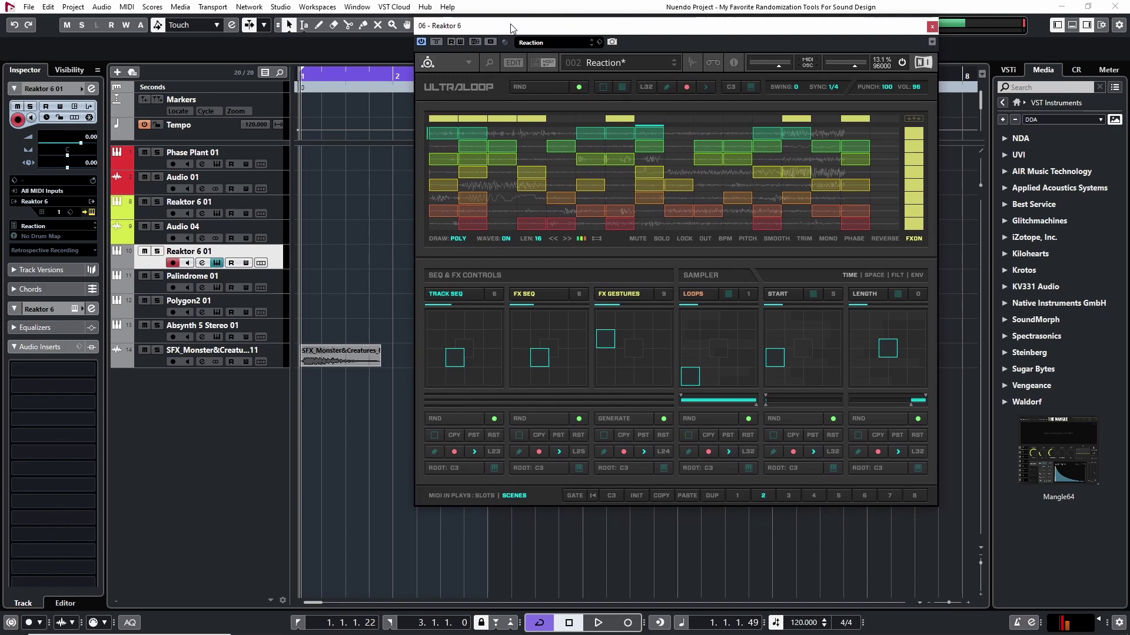
# Check the sample map loaded in Ultraloop and hide it again, keeping the plug-in window clear of the project tracks
pyautogui.click(340, 356)
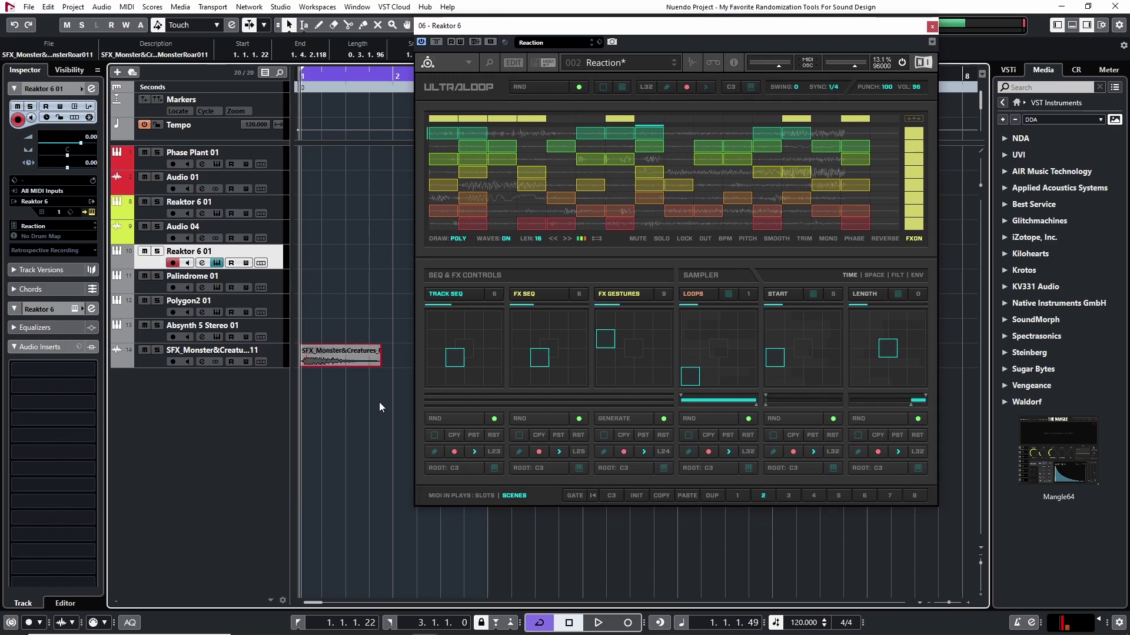
pyautogui.moveTo(591, 29)
pyautogui.mouseDown()
pyautogui.moveTo(613, 42)
pyautogui.moveTo(600, 37)
pyautogui.mouseUp()
pyautogui.click(327, 198)
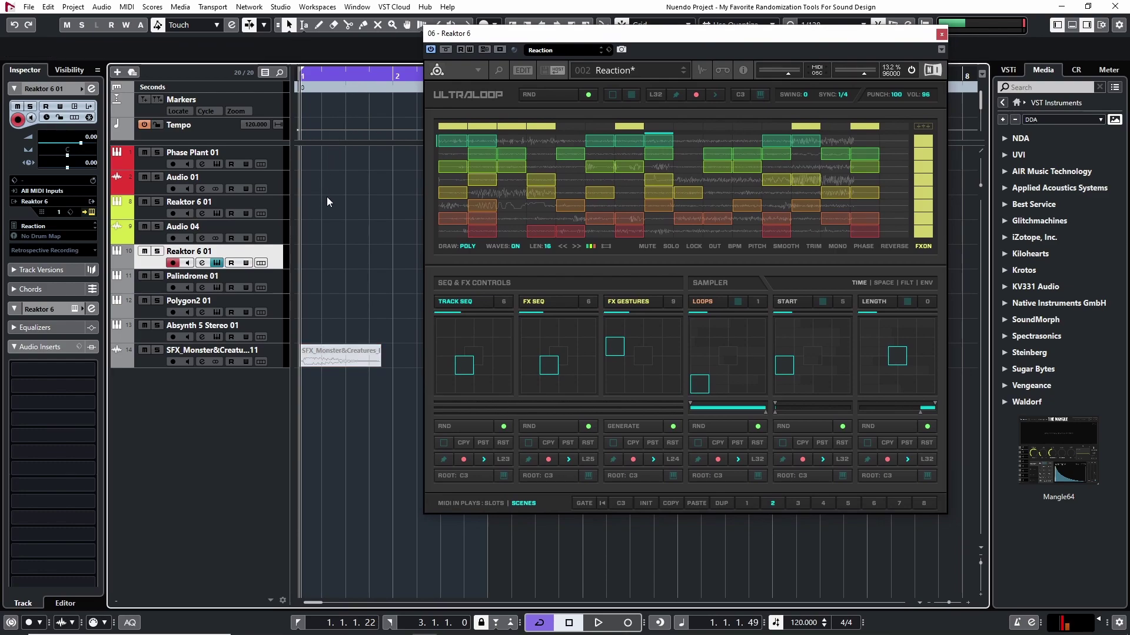
pyautogui.click(701, 70)
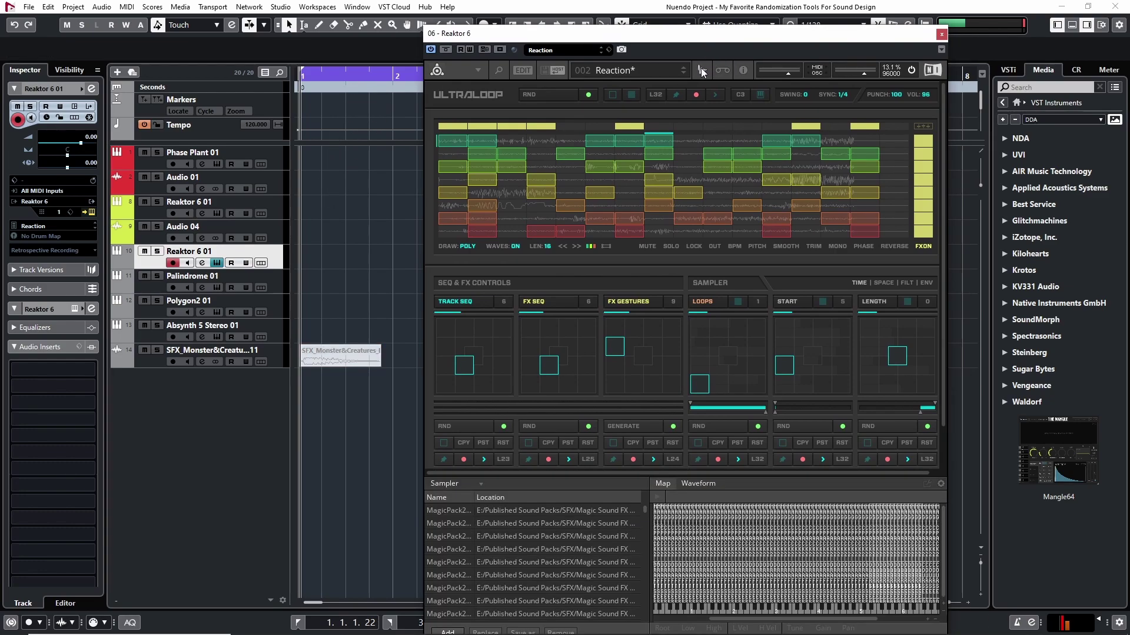
pyautogui.click(701, 68)
pyautogui.moveTo(588, 33); pyautogui.dragTo(565, 23)
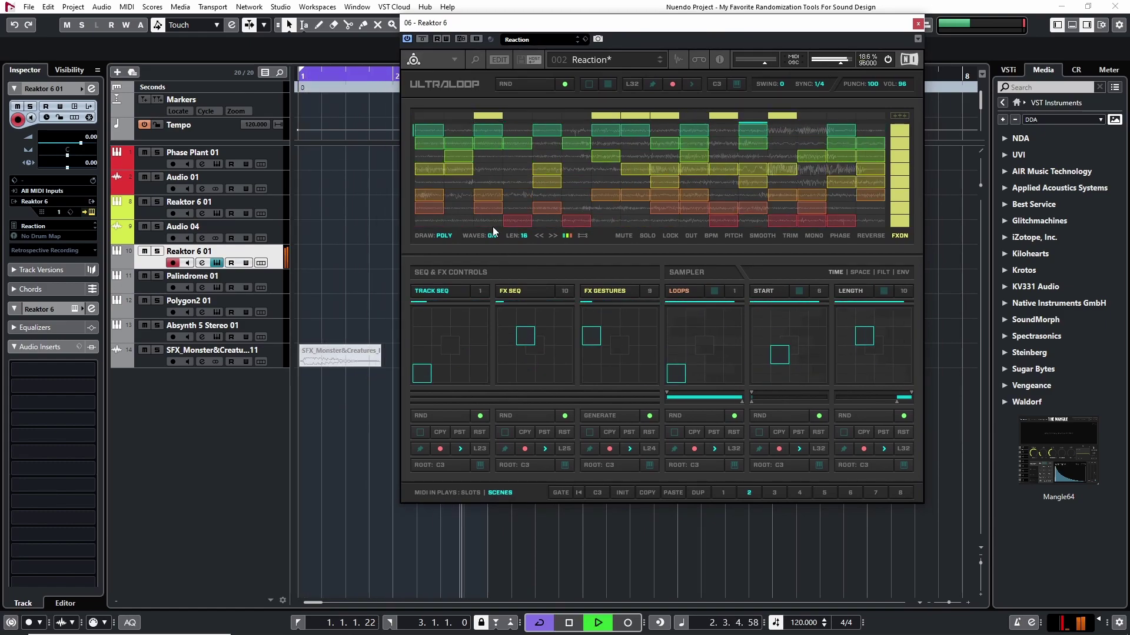
# Clear the FX trigger row above Ultraloop's step grid and play the cycle to hear the loops without effects
pyautogui.press('space')
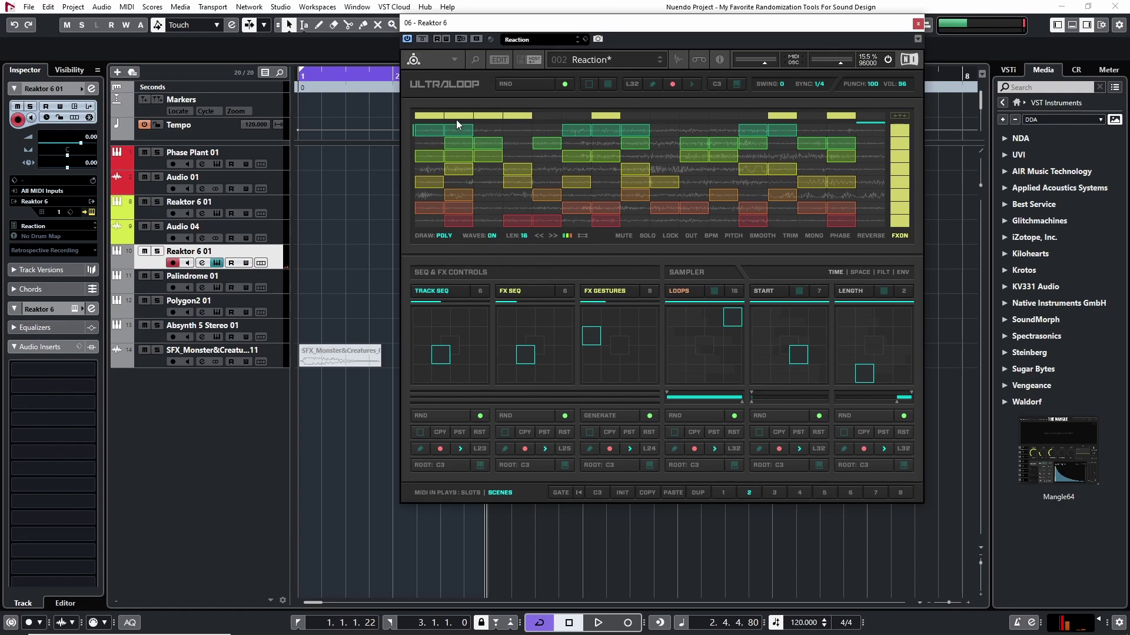
pyautogui.moveTo(435, 113); pyautogui.dragTo(797, 114)
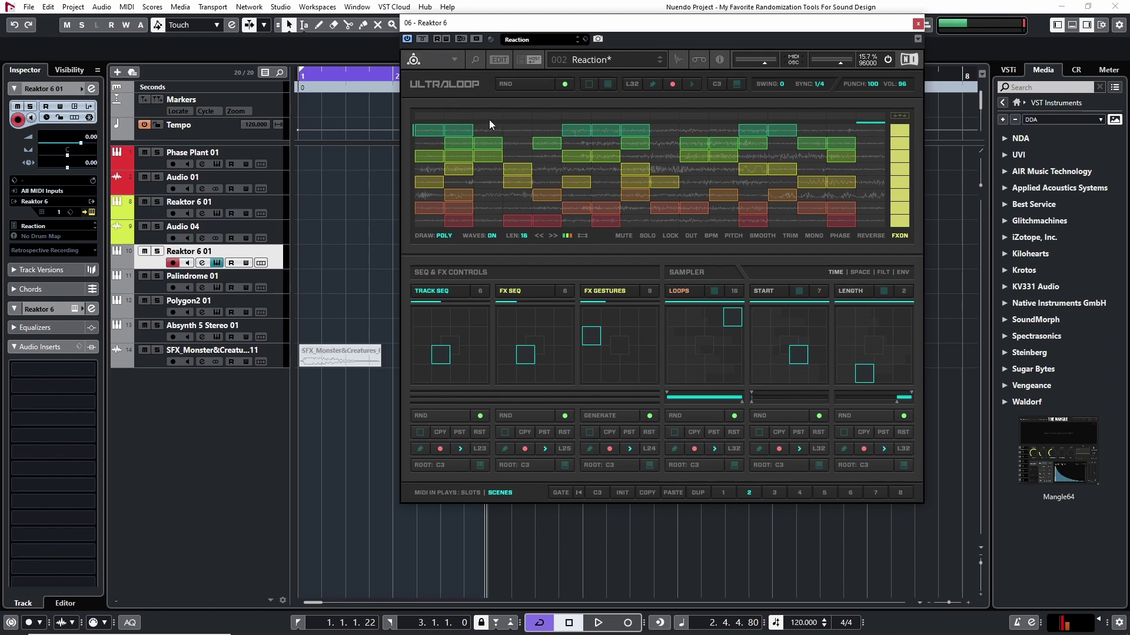
pyautogui.press('space')
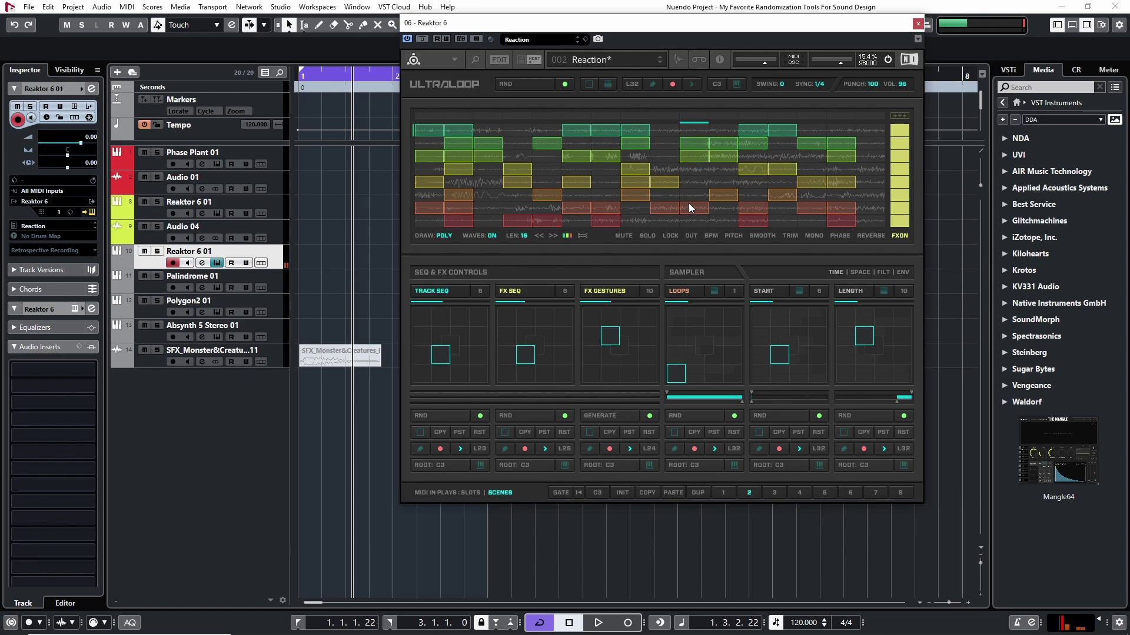
pyautogui.press('space')
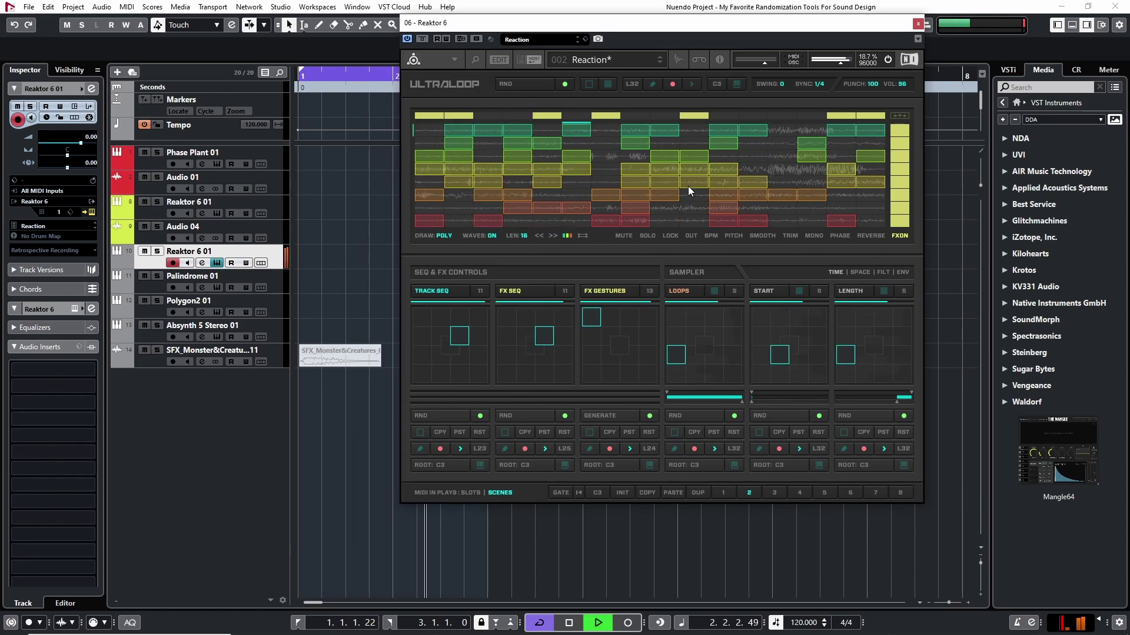
pyautogui.press('space')
pyautogui.moveTo(489, 111)
pyautogui.mouseDown()
pyautogui.moveTo(838, 110)
pyautogui.moveTo(479, 115)
pyautogui.mouseUp()
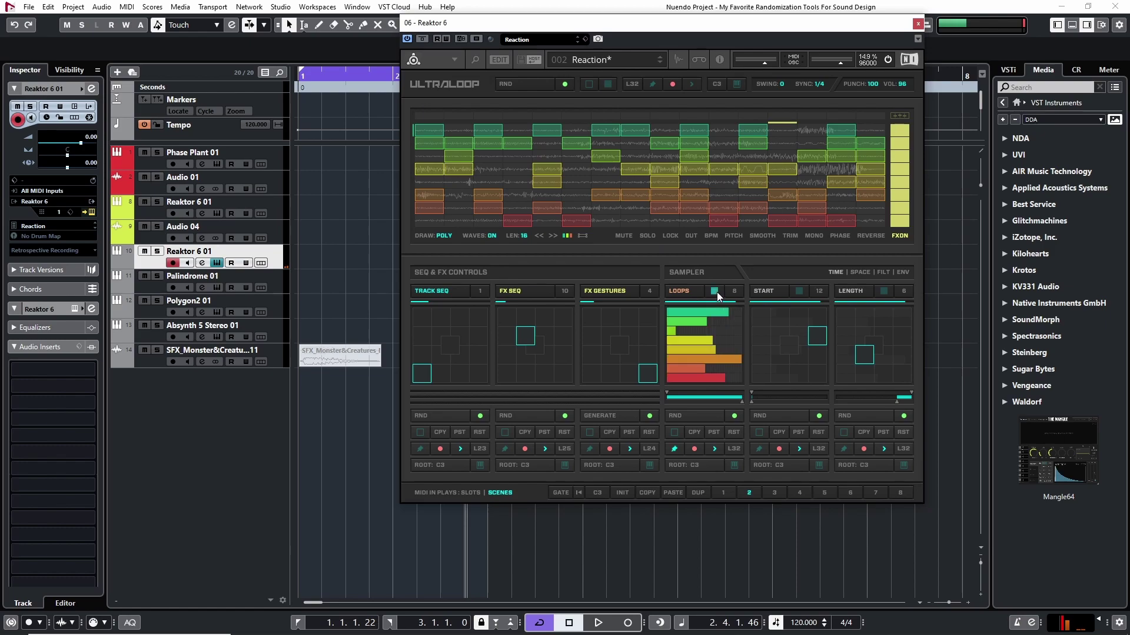
# Review the sample map, the Start range and the sampler's Space, Filt and Env pages, ending on the Time page
pyautogui.click(679, 59)
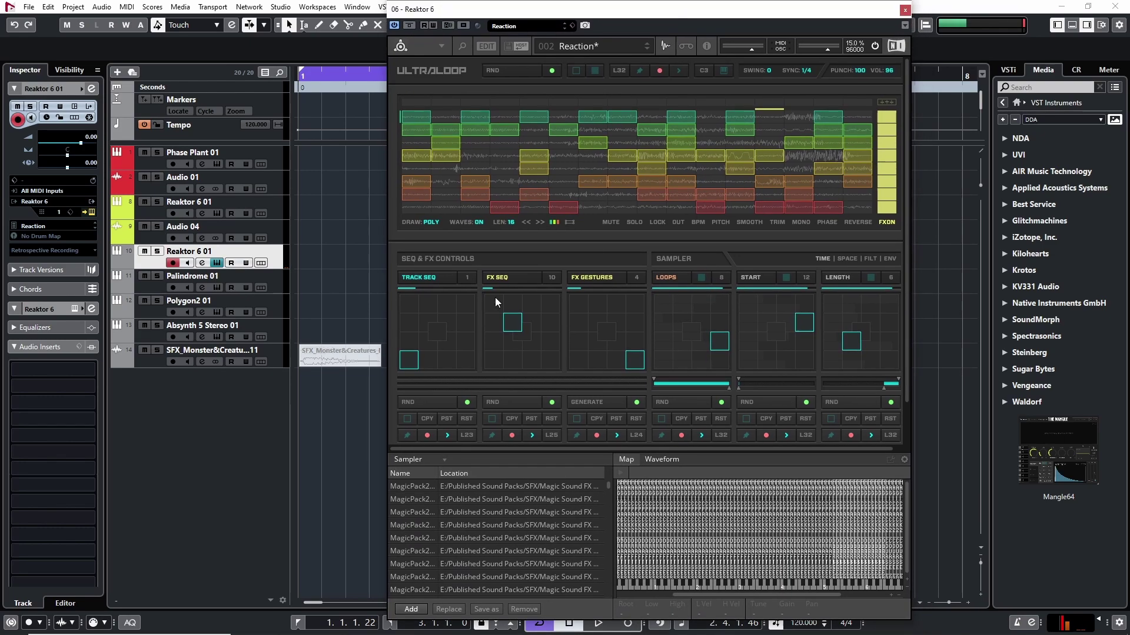
pyautogui.click(665, 46)
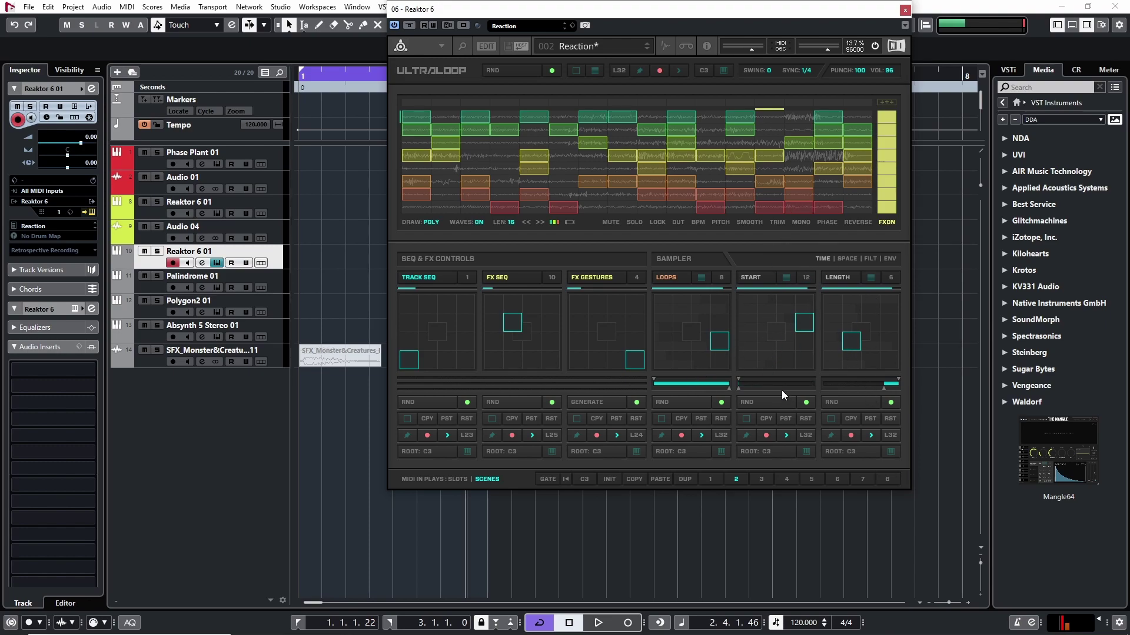
pyautogui.moveTo(736, 379); pyautogui.dragTo(854, 387)
pyautogui.moveTo(813, 379); pyautogui.dragTo(761, 341)
pyautogui.click(846, 258)
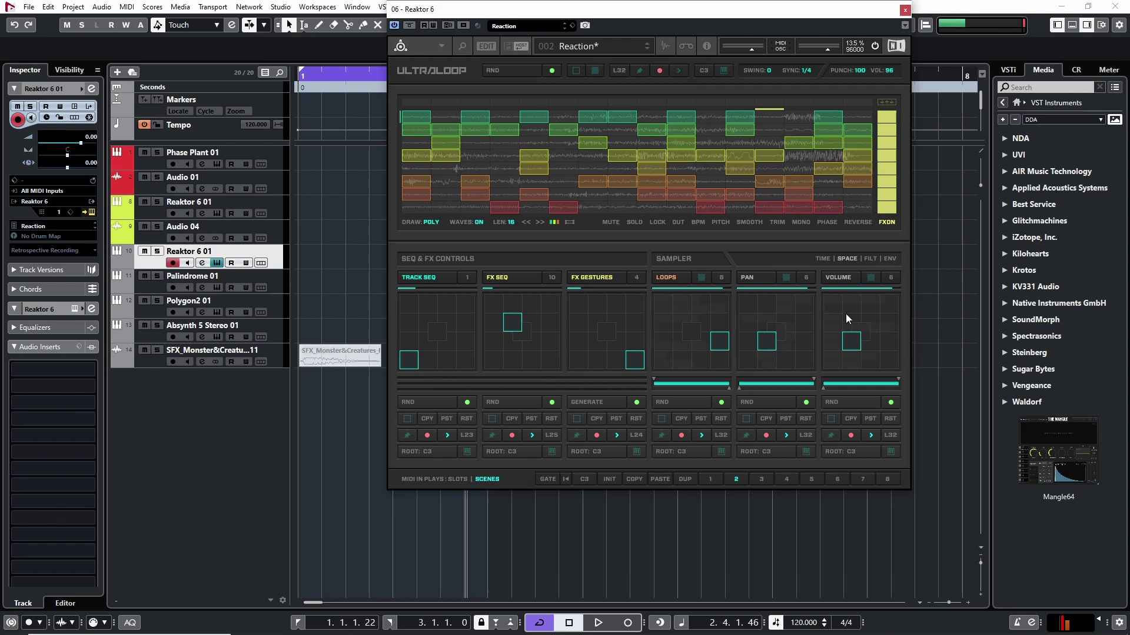
pyautogui.click(888, 259)
pyautogui.click(871, 258)
pyautogui.click(848, 259)
pyautogui.click(820, 258)
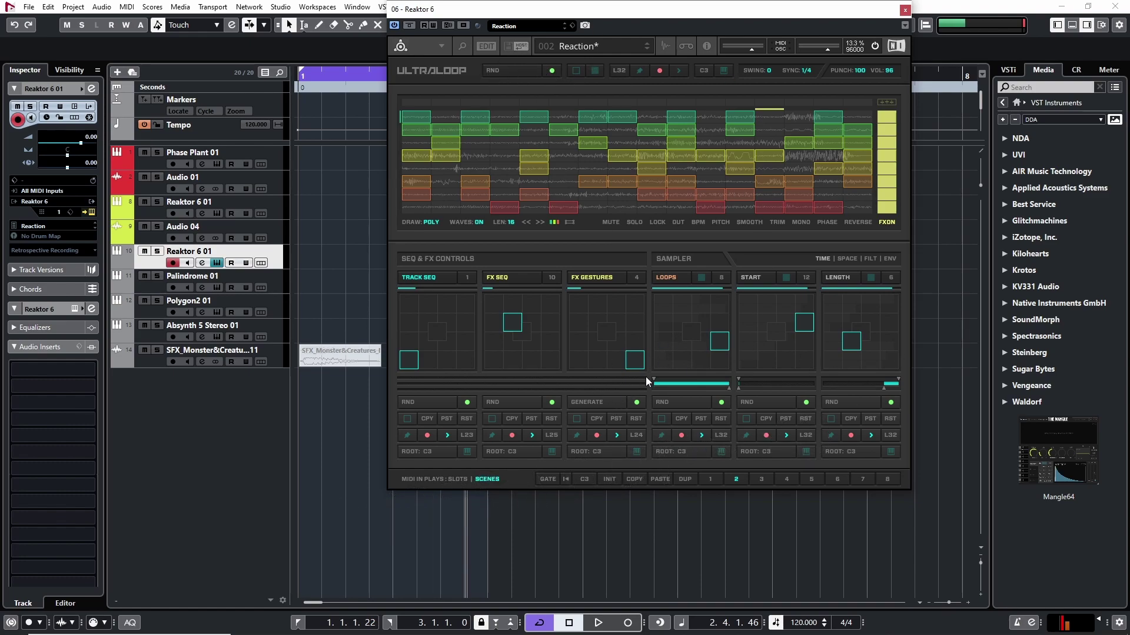
# Randomize Ultraloop's step pattern from the master section and play the cycle to audition it
pyautogui.click(533, 68)
pyautogui.press('space')
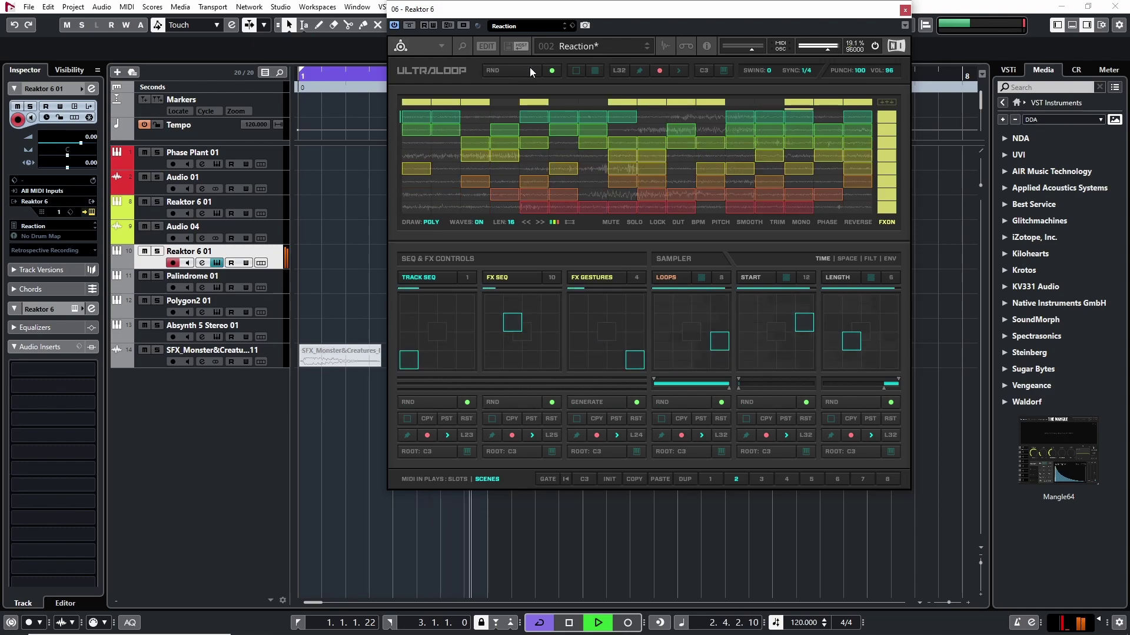
pyautogui.press('space')
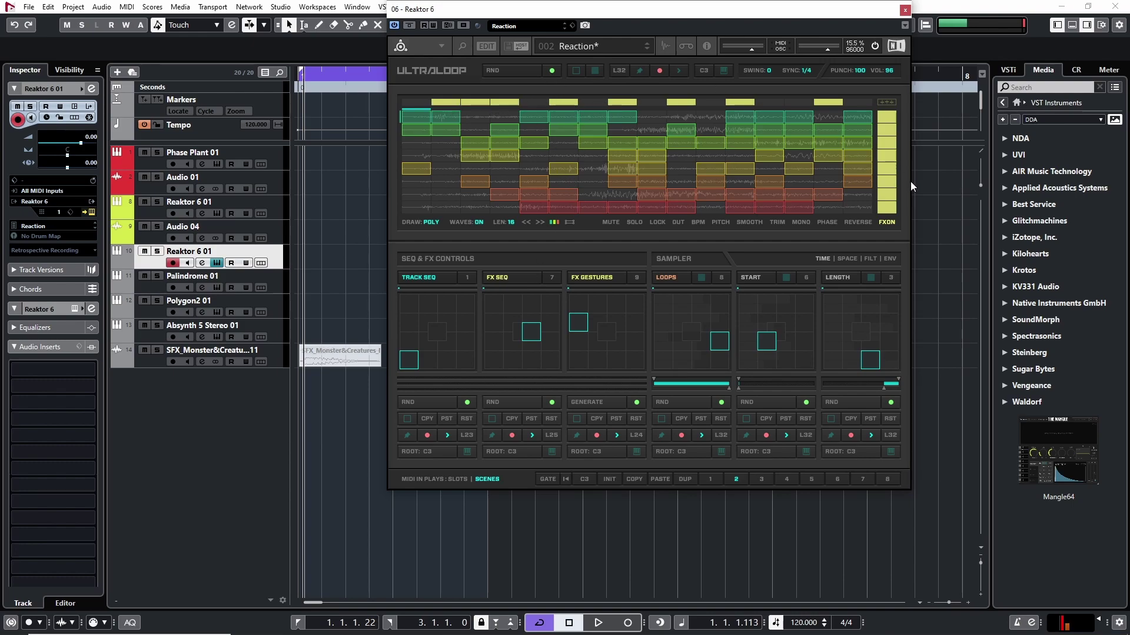
# Choose FX Gestures slot 16, switch FXON off and back on for the tracks, and clear the FX trigger row
pyautogui.moveTo(618, 310); pyautogui.dragTo(595, 334)
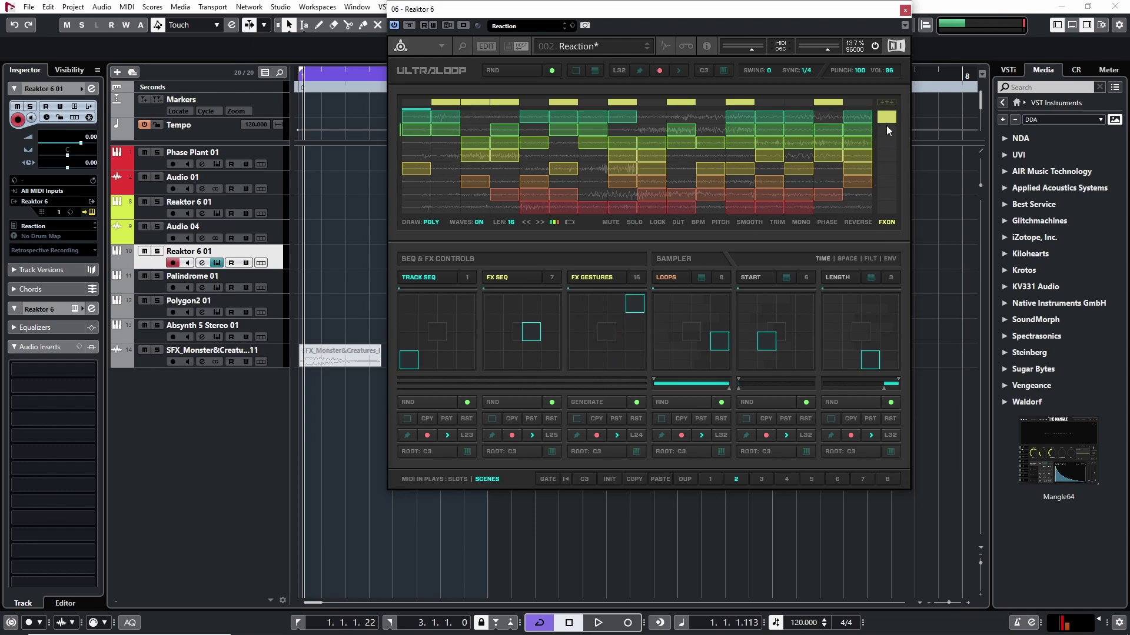
pyautogui.moveTo(890, 217); pyautogui.dragTo(889, 105)
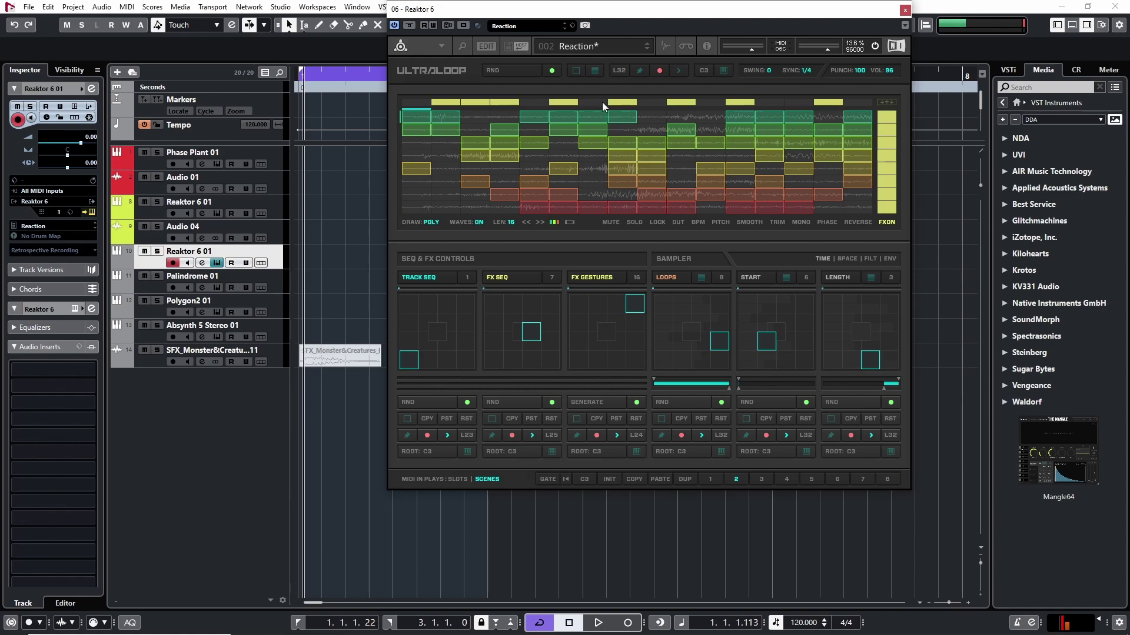
pyautogui.moveTo(464, 100); pyautogui.dragTo(839, 97)
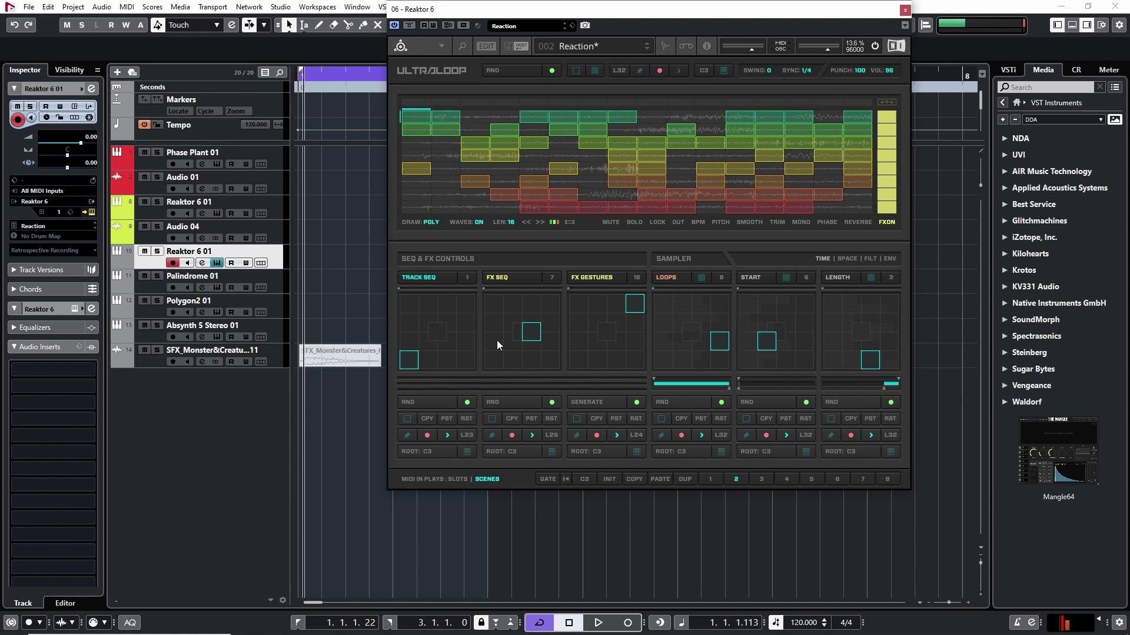
# Generate another random step pattern with the master randomizer and start playback of the cycle
pyautogui.click(553, 69)
pyautogui.click(536, 65)
pyautogui.press('space')
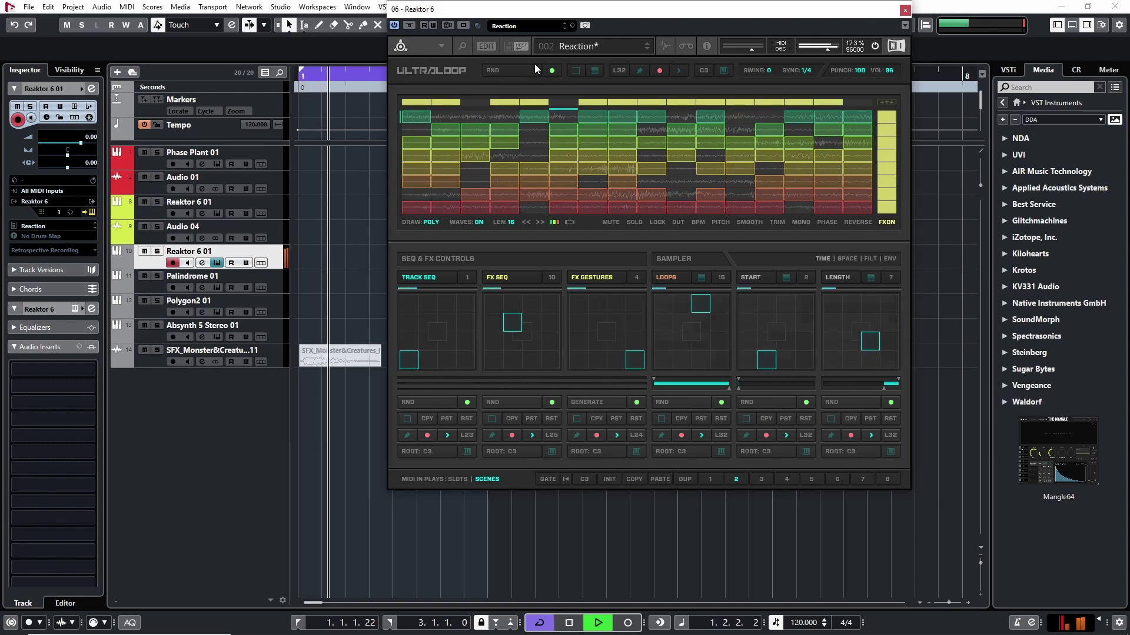
# Toggle slot-change recording for the controls and move the FX Seq, FX Gestures and Loops selectors to slots 2, 6 and 11
pyautogui.click(659, 70)
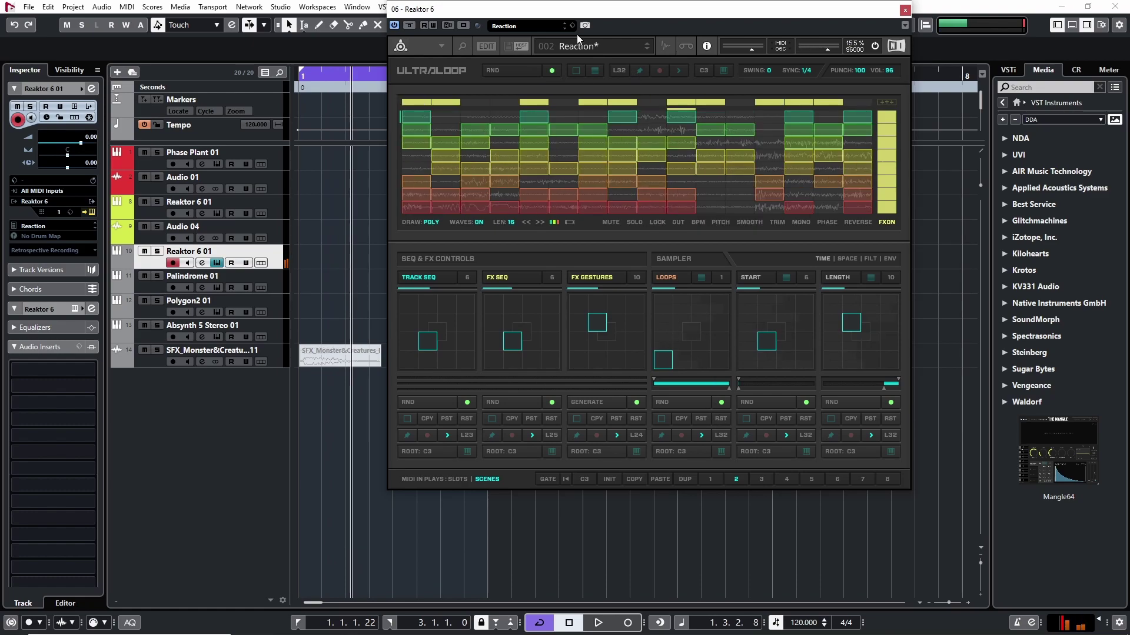
pyautogui.click(551, 70)
pyautogui.click(512, 436)
pyautogui.moveTo(511, 342); pyautogui.dragTo(491, 362)
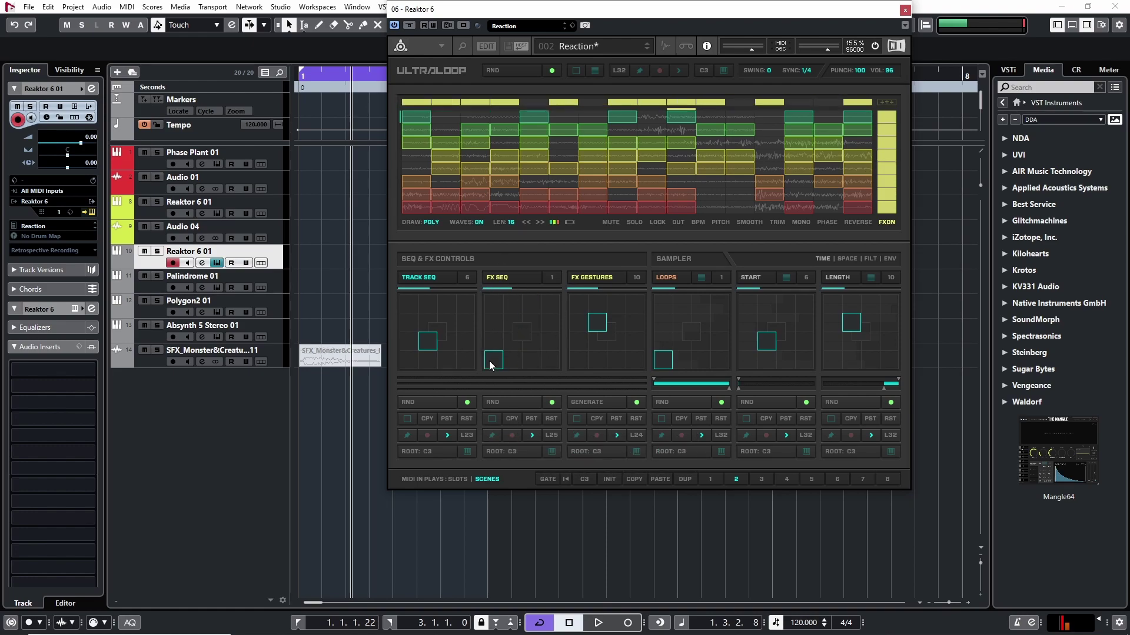
pyautogui.moveTo(644, 344)
pyautogui.mouseDown()
pyautogui.moveTo(626, 358)
pyautogui.moveTo(778, 329)
pyautogui.mouseUp()
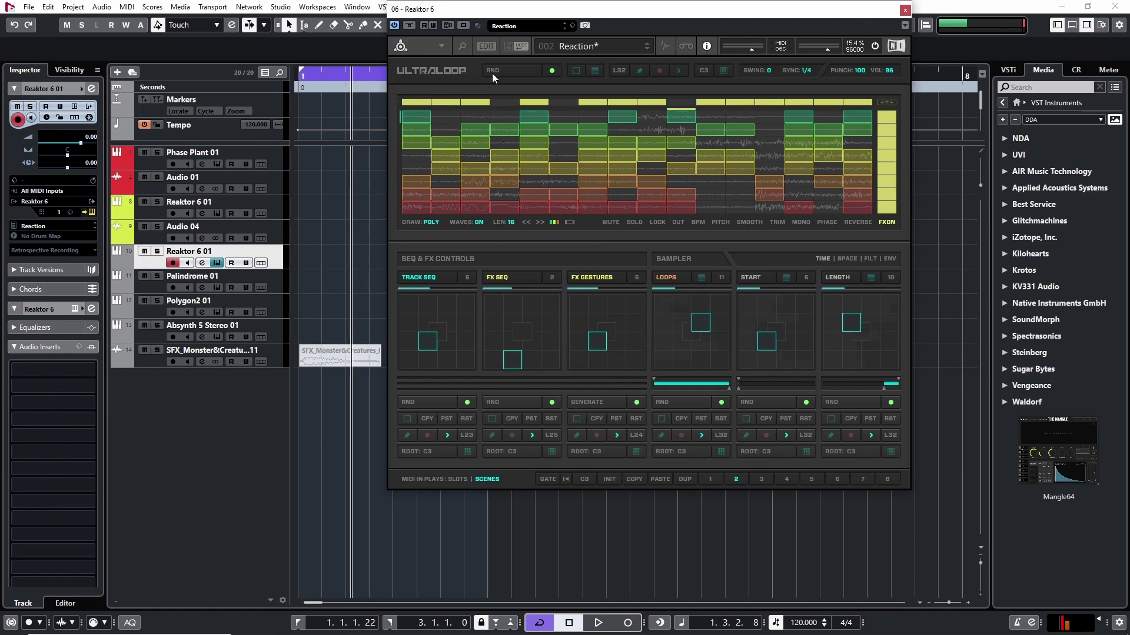
# Randomize the whole step grid before and during playback of the cycle, and stop the transport
pyautogui.click(537, 70)
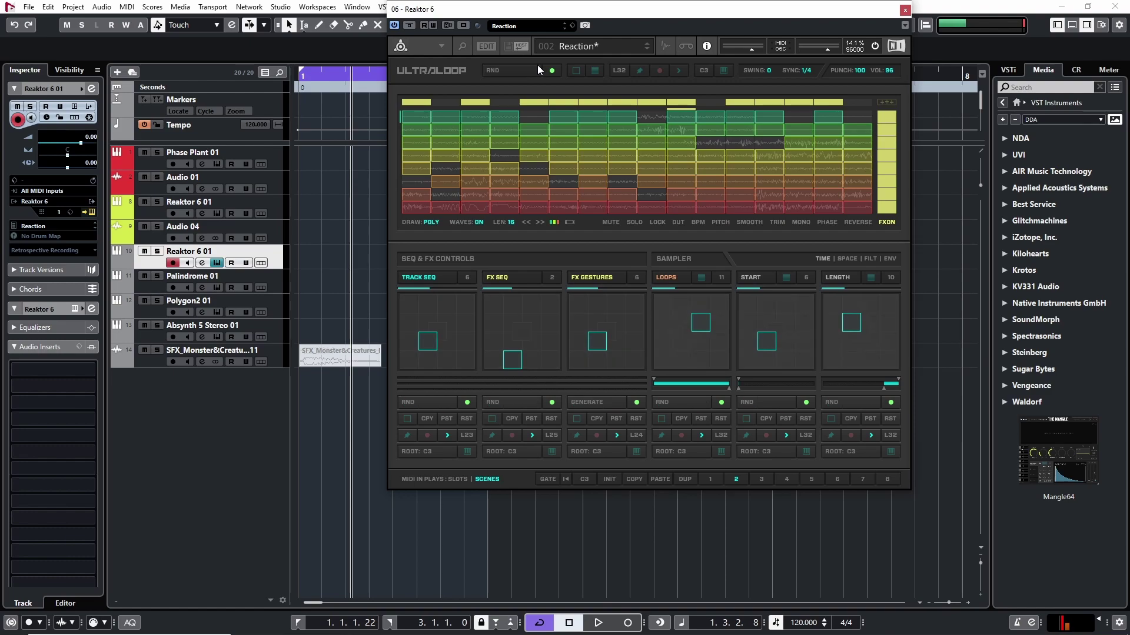
pyautogui.press('space')
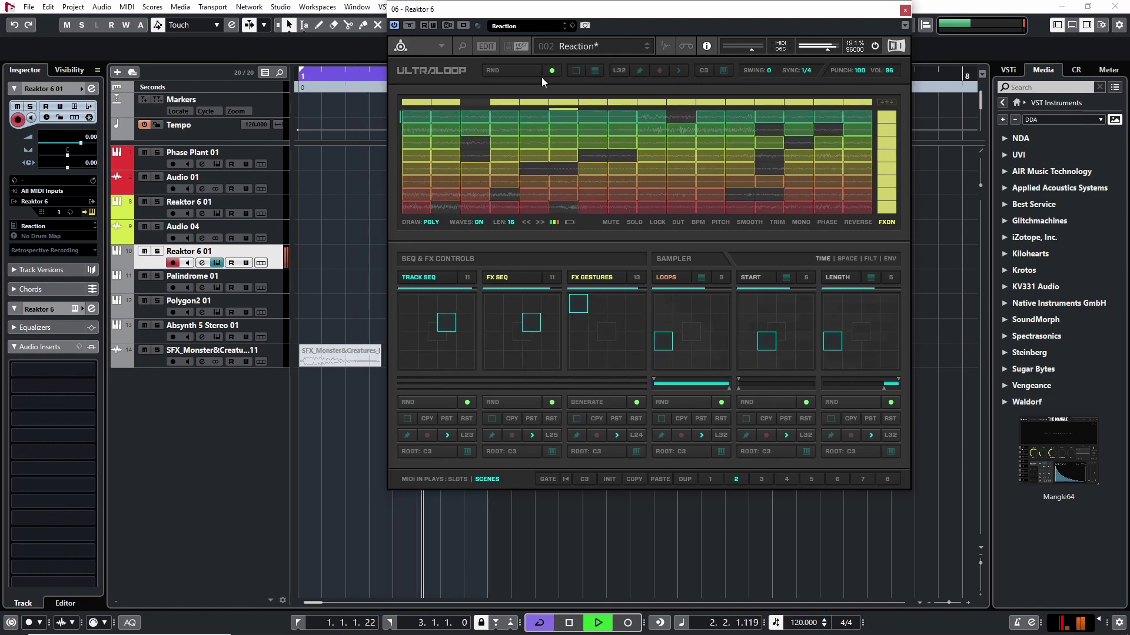
pyautogui.click(541, 76)
pyautogui.press('space')
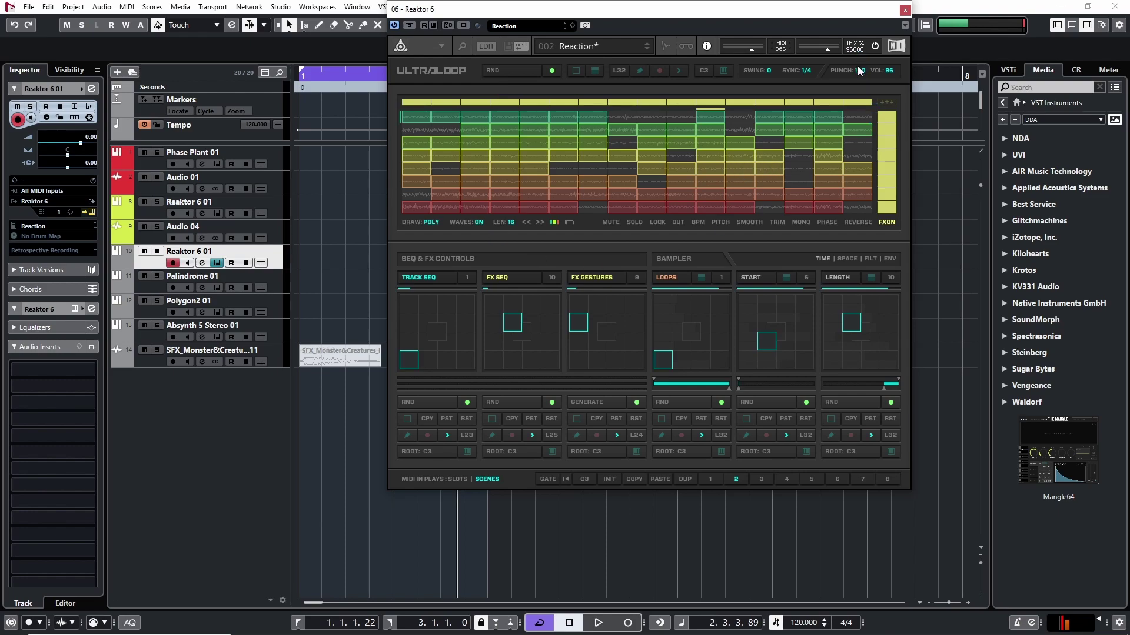
# Compare the sound during playback with Punch lowered to 0, and restore Punch to 100
pyautogui.moveTo(859, 73); pyautogui.dragTo(870, 366)
pyautogui.press('space')
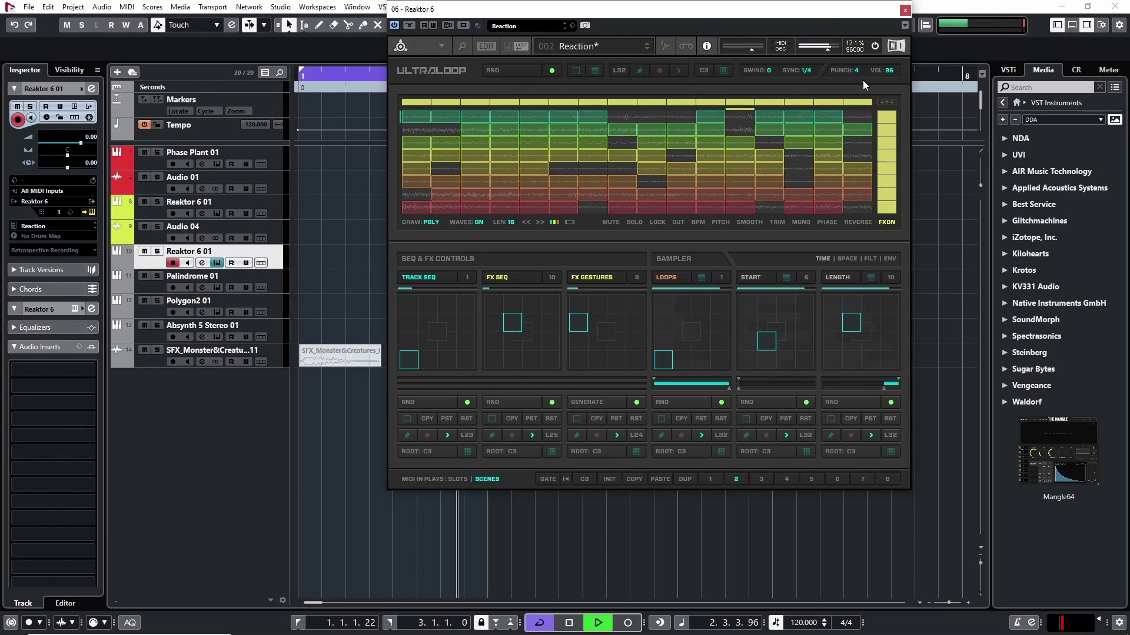
pyautogui.moveTo(856, 69); pyautogui.dragTo(863, 104)
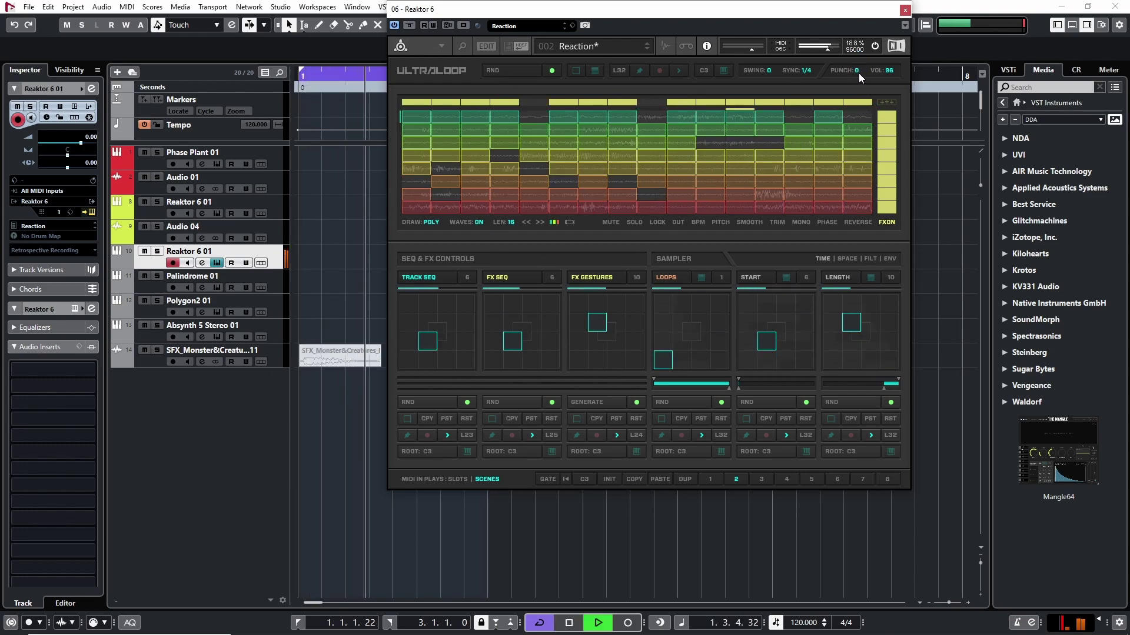
pyautogui.press('space')
pyautogui.moveTo(857, 72); pyautogui.dragTo(858, 75)
# Move the Ultraloop window clear of the cycle range and listen to the cycle with full Punch
pyautogui.moveTo(867, 4); pyautogui.dragTo(856, 99)
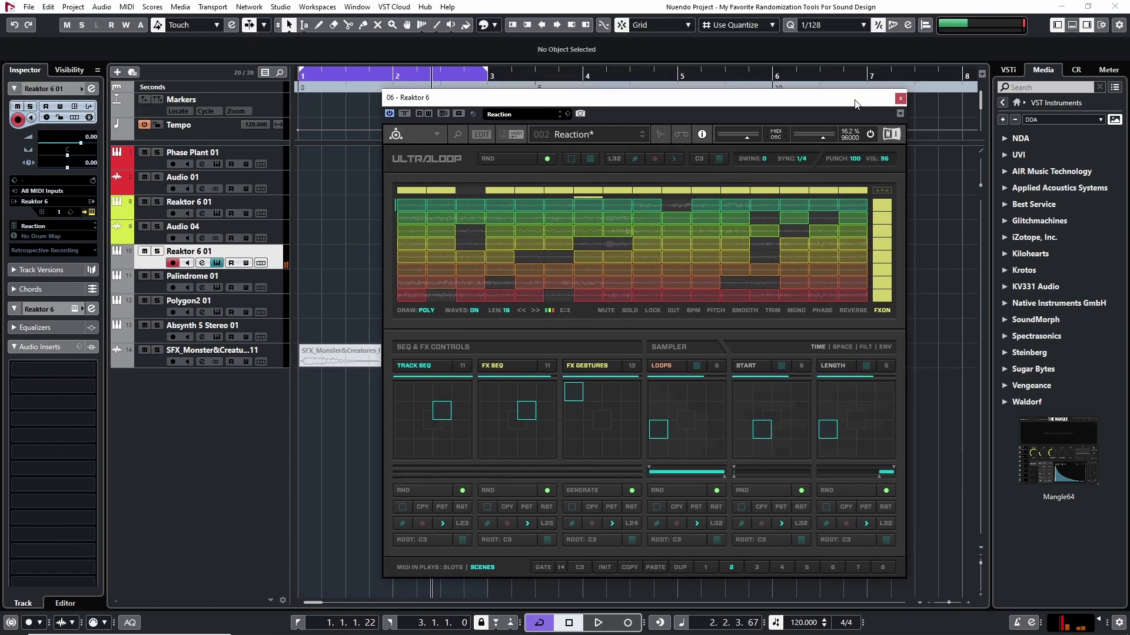
pyautogui.press('space')
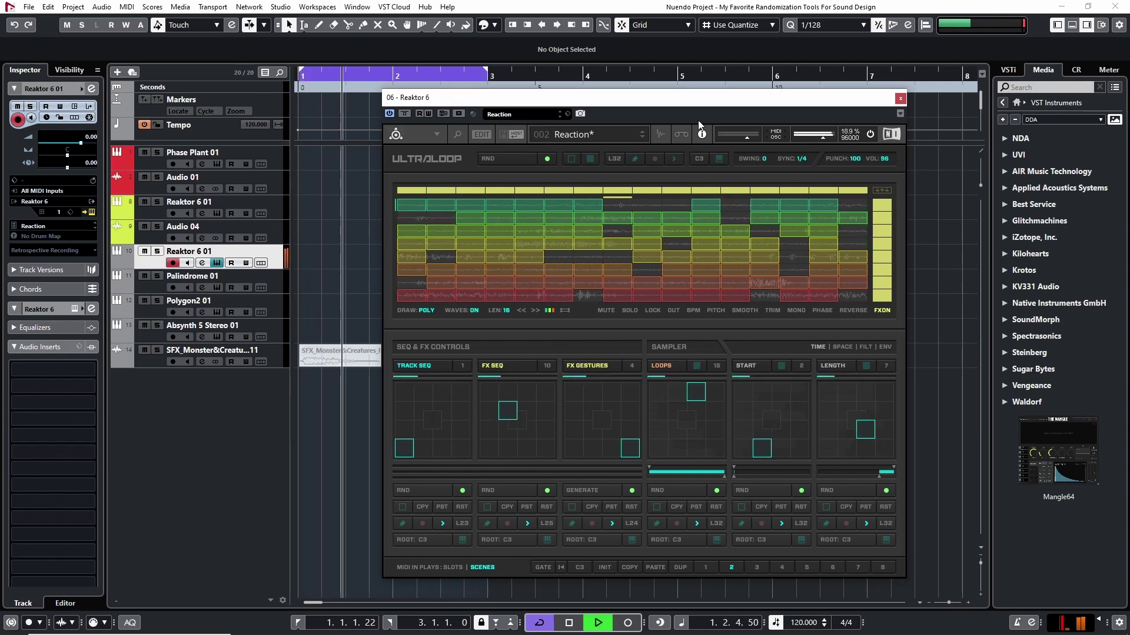
pyautogui.press('space')
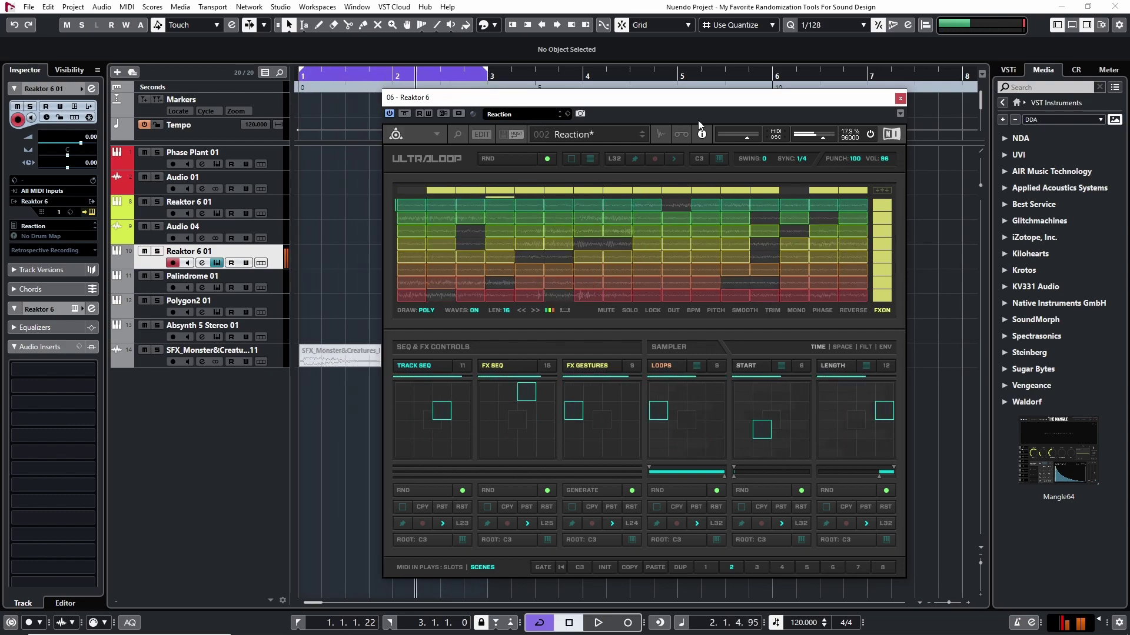
pyautogui.moveTo(783, 108); pyautogui.dragTo(836, 70)
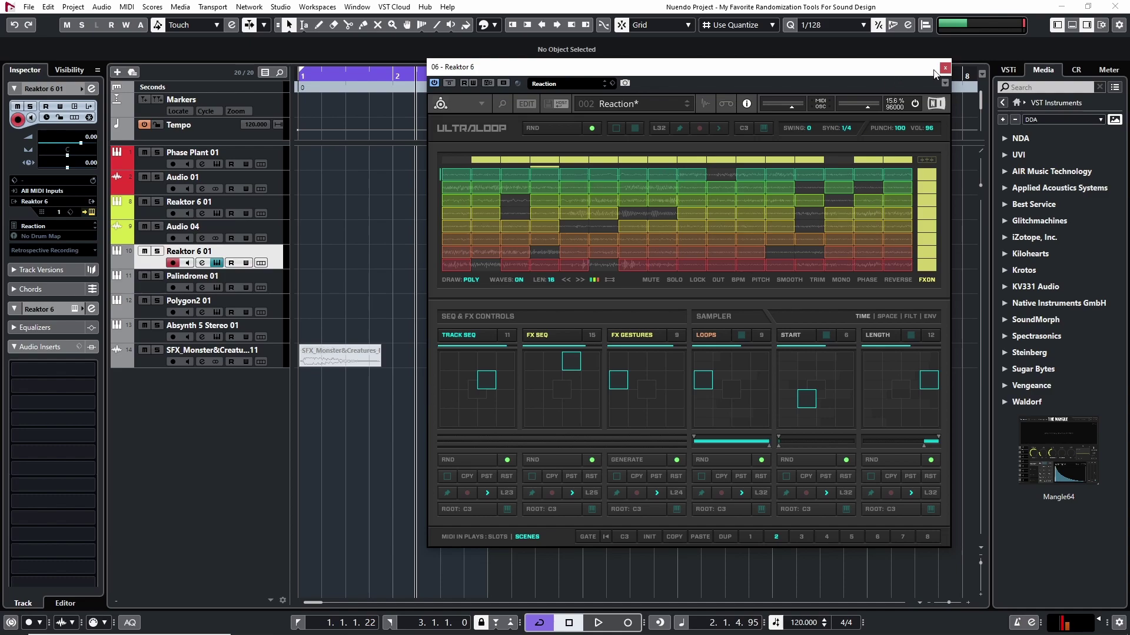
# Randomize Ultraloop's master step pattern several more times
pyautogui.moveTo(580, 128)
pyautogui.click(570, 126)
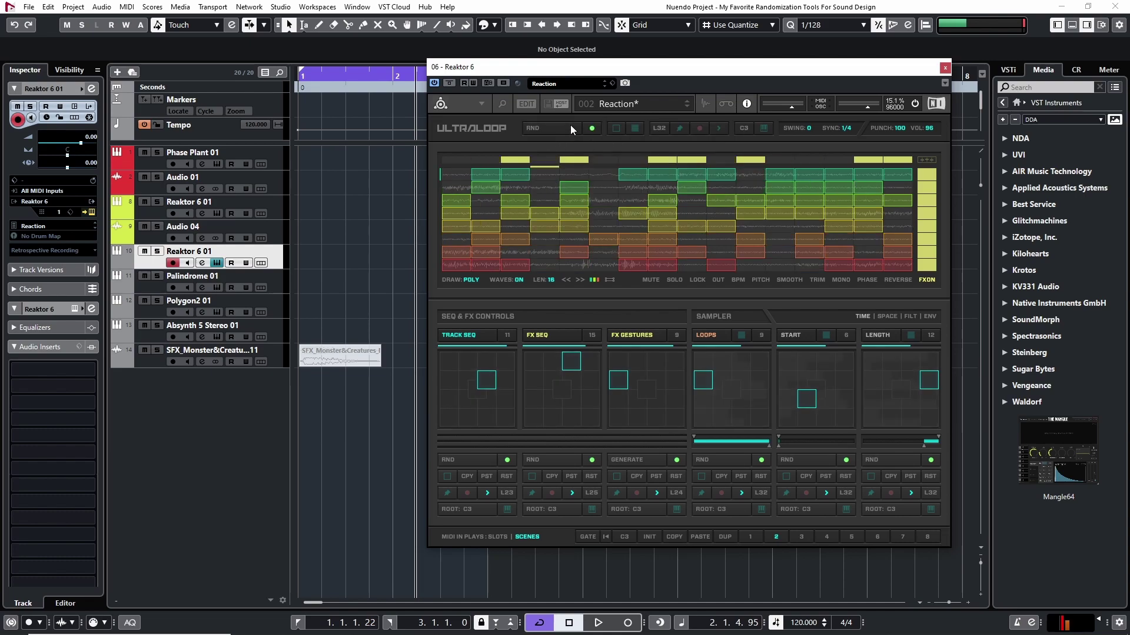
pyautogui.click(570, 124)
pyautogui.click(569, 122)
pyautogui.click(567, 121)
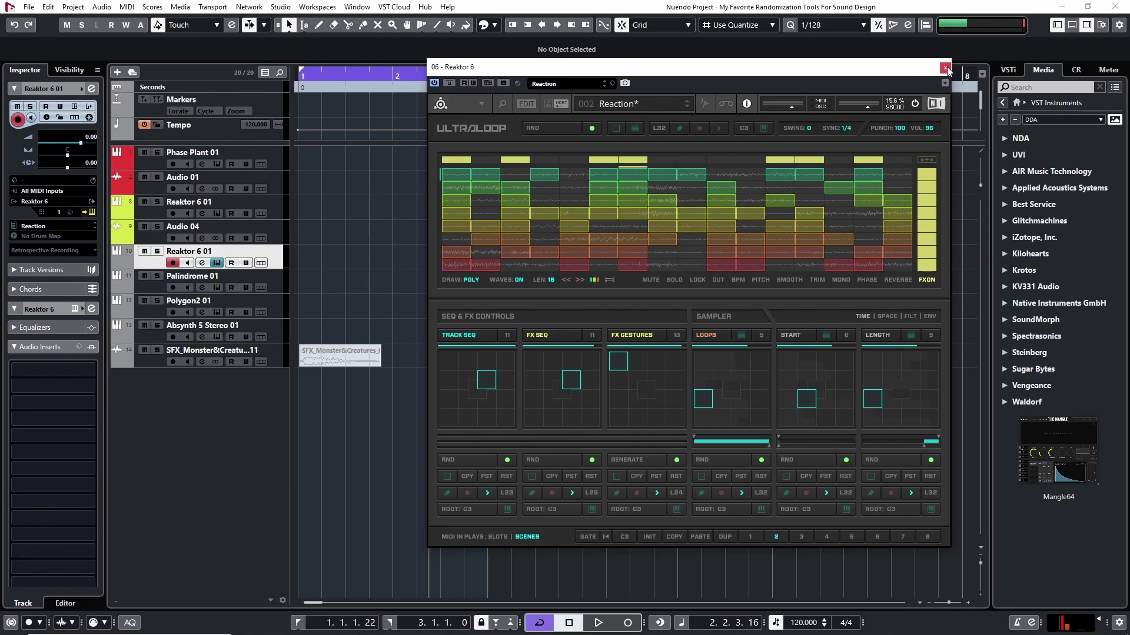
# Select the Palindrome 01 track and look through the settings of Samplers 1 to 4
pyautogui.press('Down')
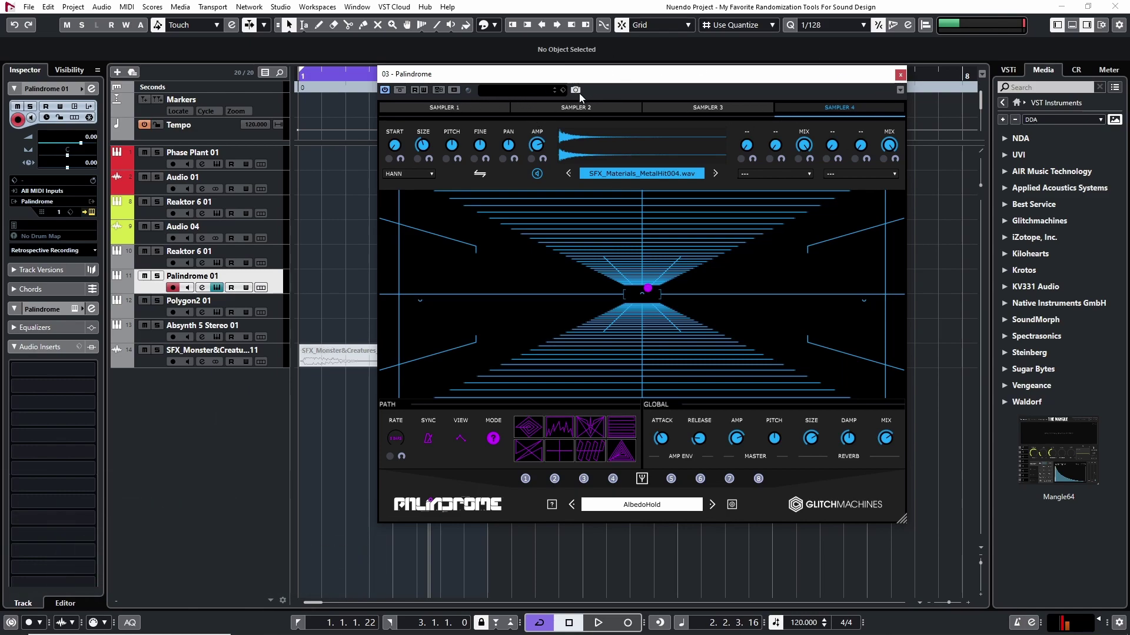
pyautogui.click(442, 108)
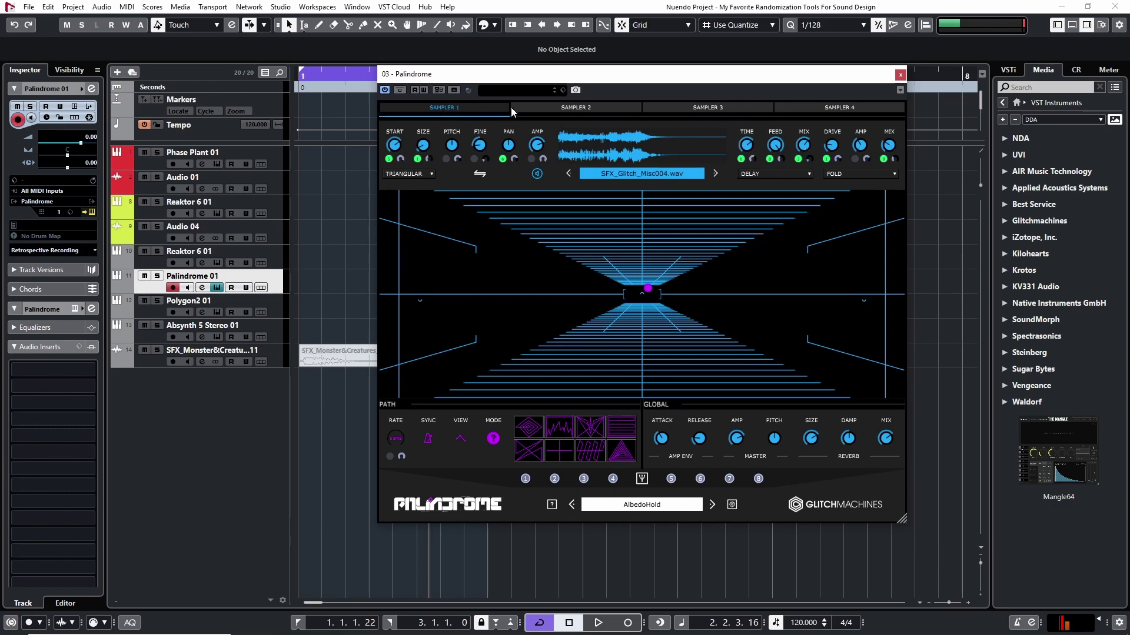
pyautogui.click(614, 108)
pyautogui.click(744, 105)
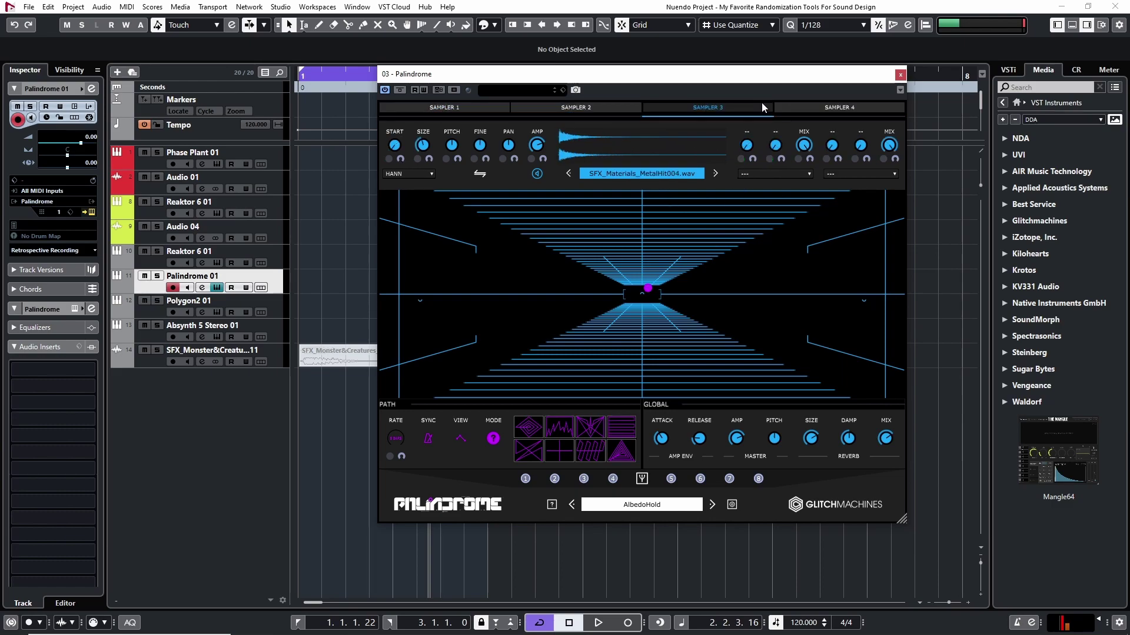
pyautogui.click(838, 107)
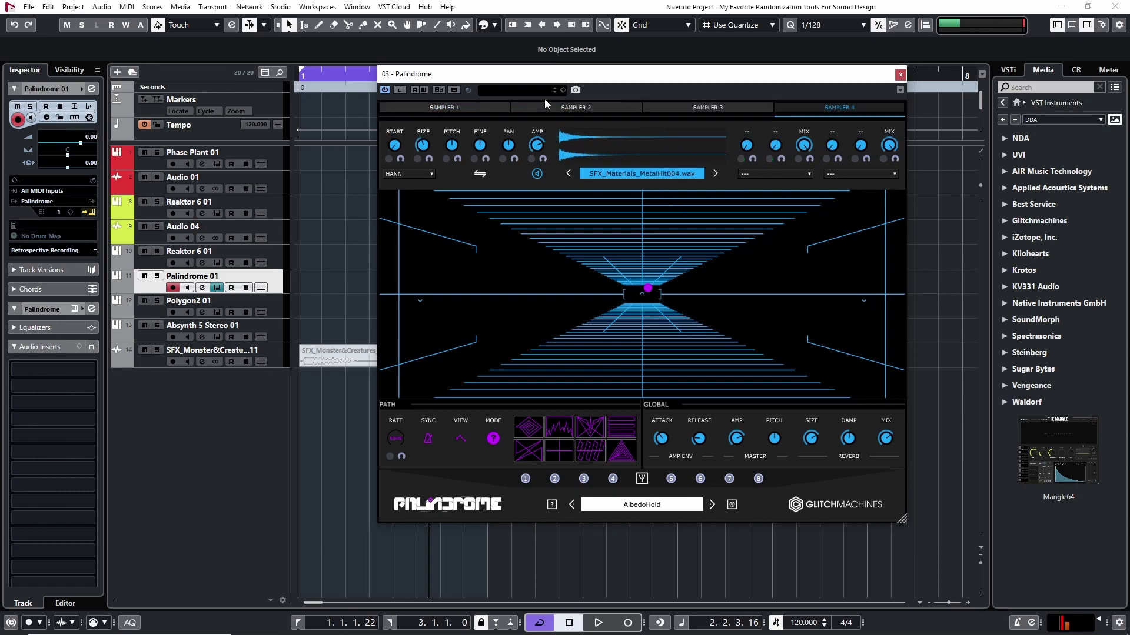
pyautogui.click(471, 110)
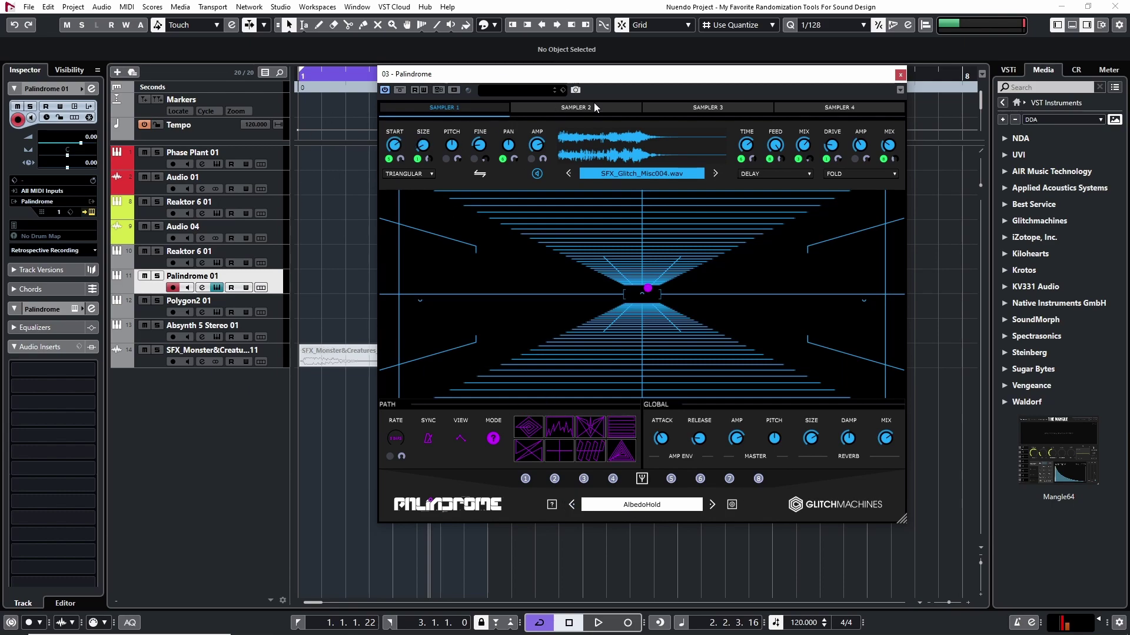
# Bring up Palindrome's Random page and randomize Sampler 1 several times, checking Sampler 2 for comparison
pyautogui.click(552, 504)
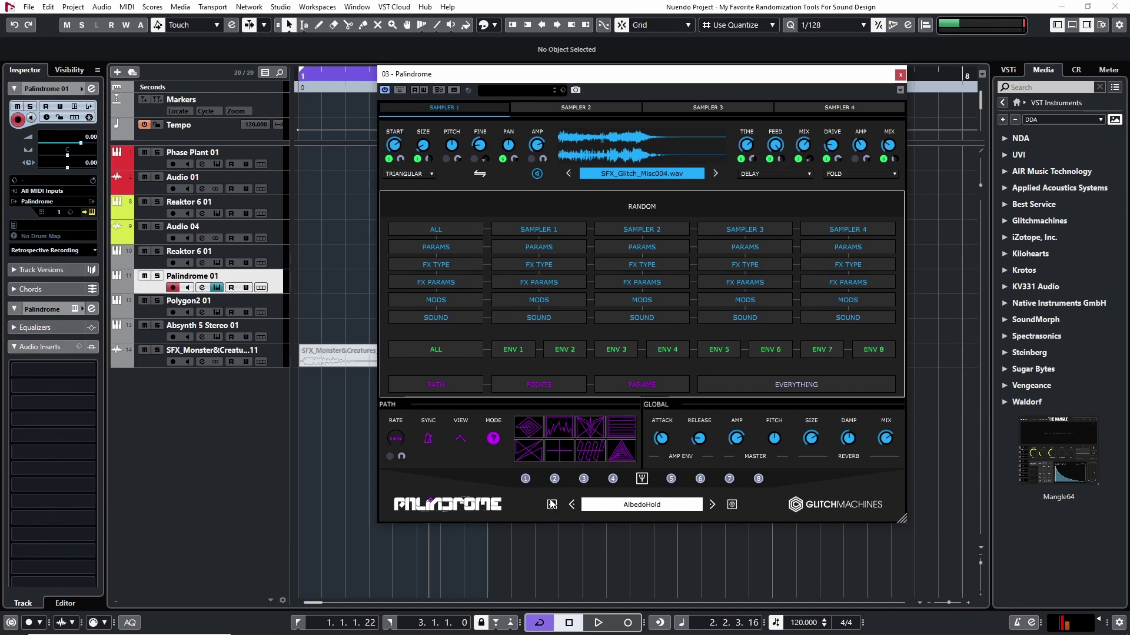
pyautogui.click(552, 505)
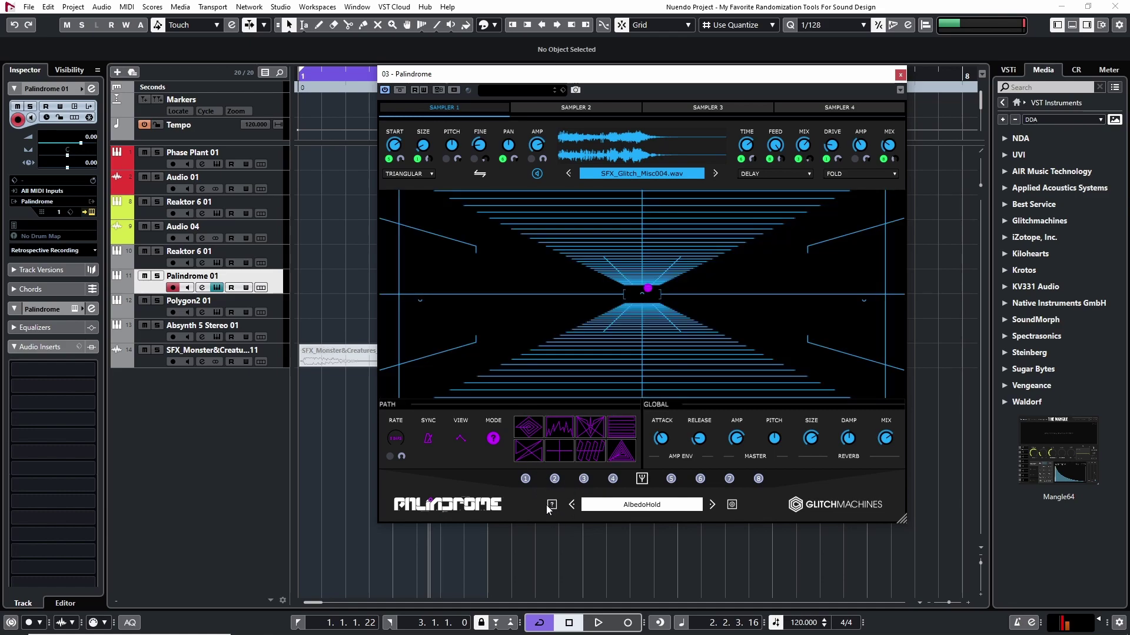
pyautogui.click(552, 505)
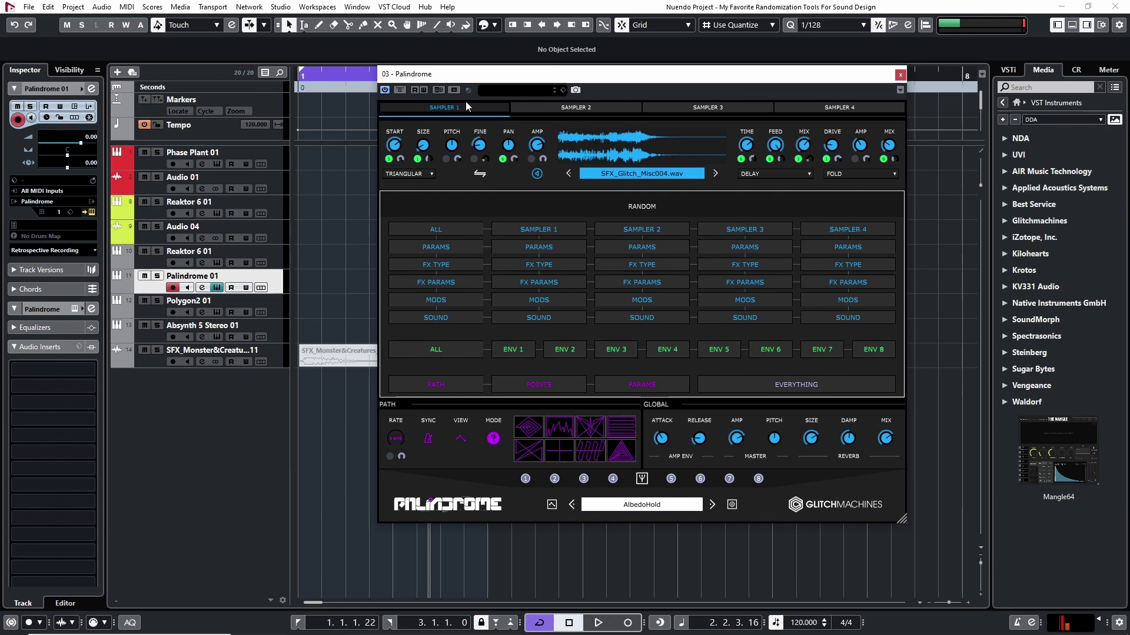
pyautogui.click(548, 229)
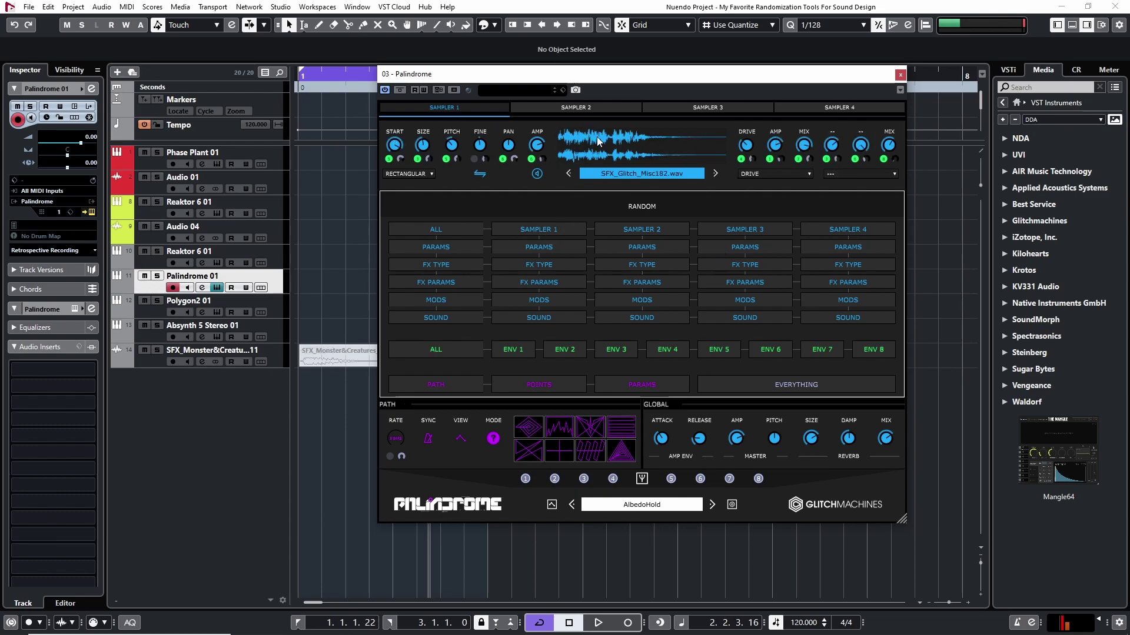
pyautogui.click(535, 228)
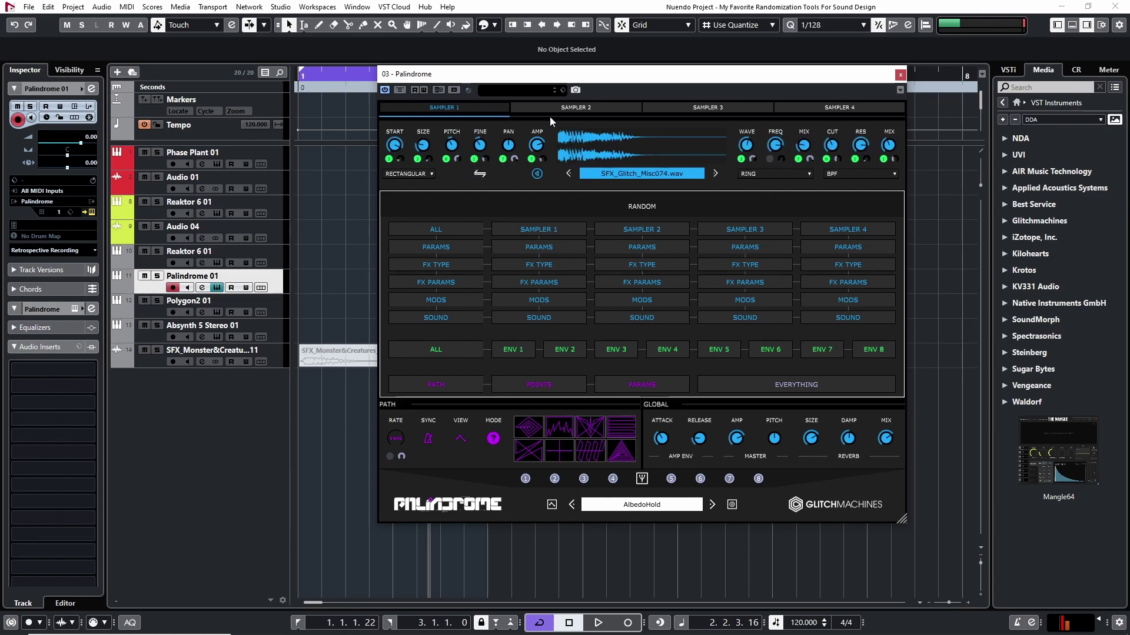
pyautogui.click(567, 107)
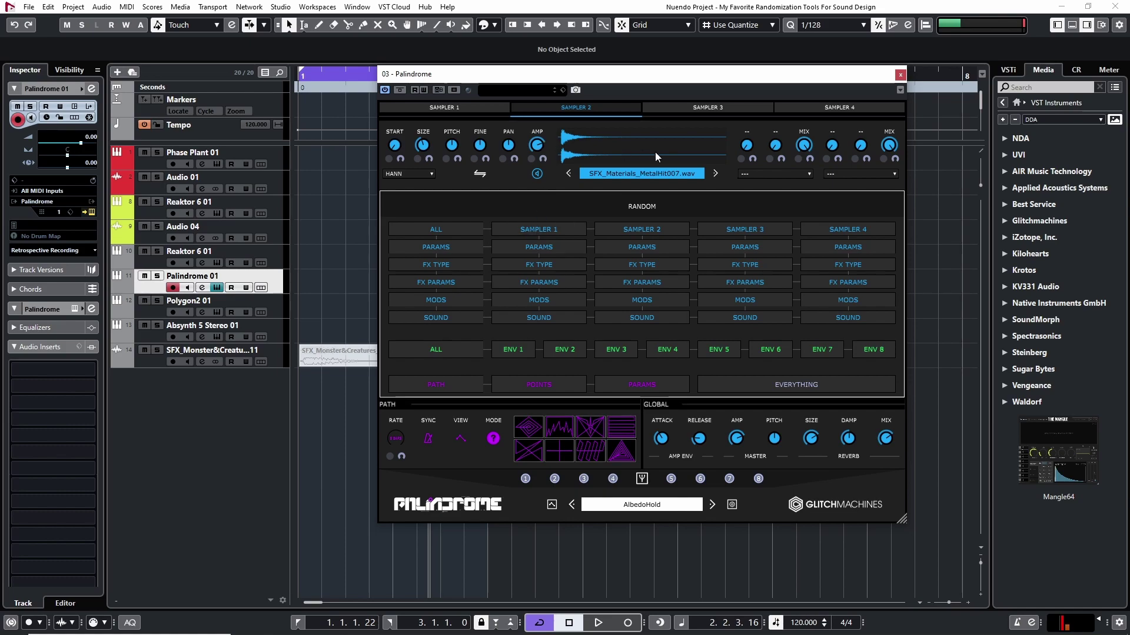
pyautogui.click(497, 109)
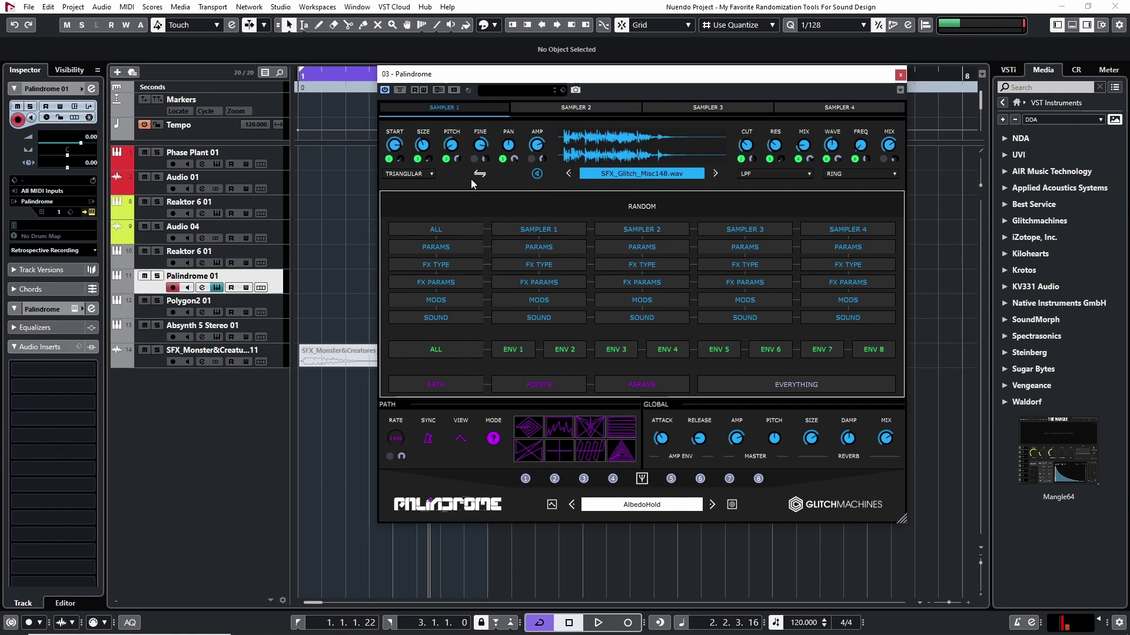
# Randomize all four samplers three times, checking Samplers 4 and 1, and listen to the result in the path view
pyautogui.click(449, 229)
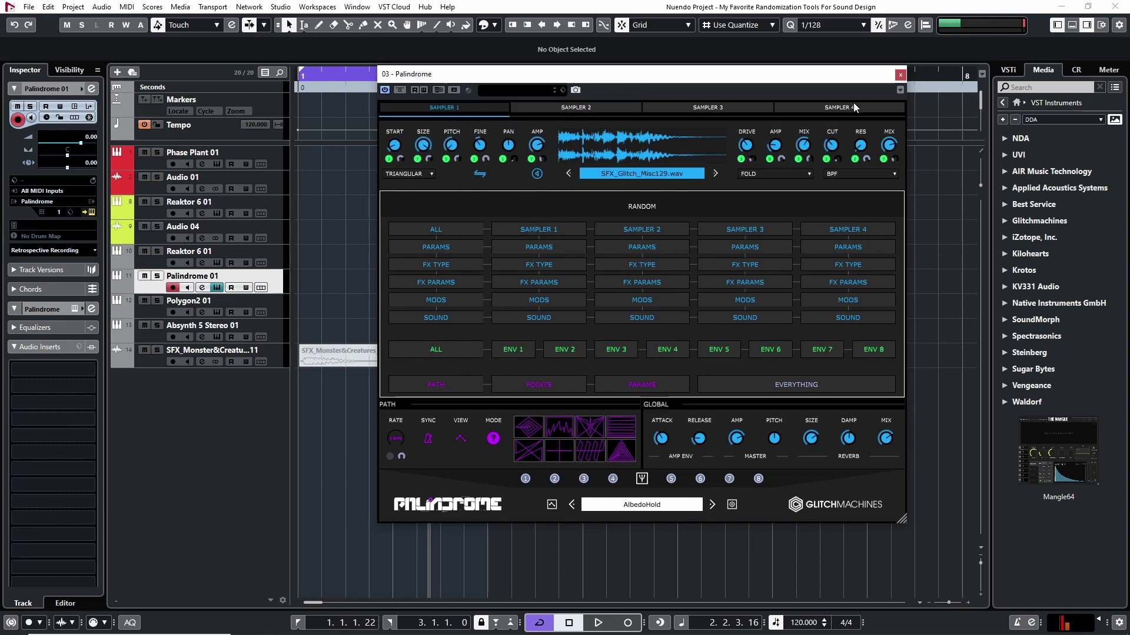
pyautogui.click(851, 107)
pyautogui.click(442, 230)
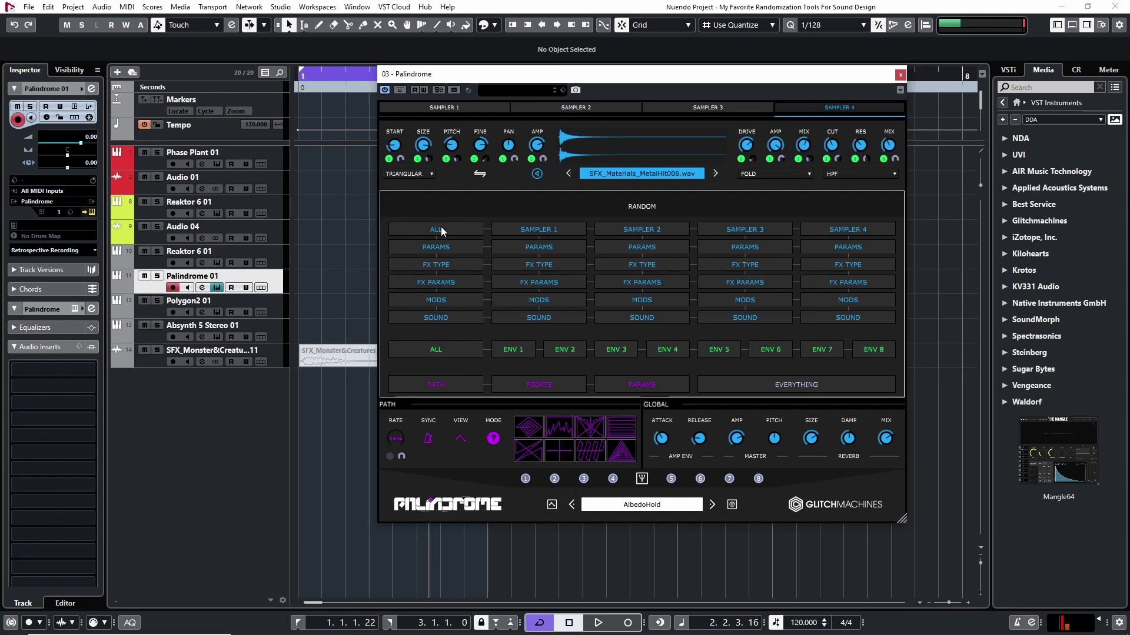
pyautogui.click(445, 108)
pyautogui.click(551, 504)
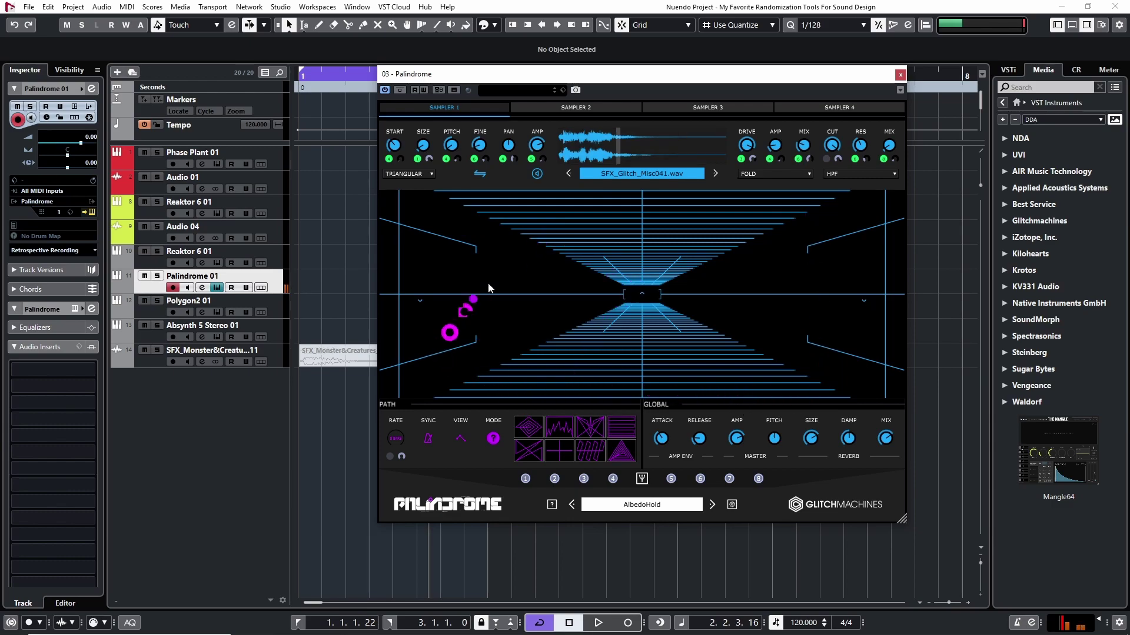
pyautogui.click(553, 505)
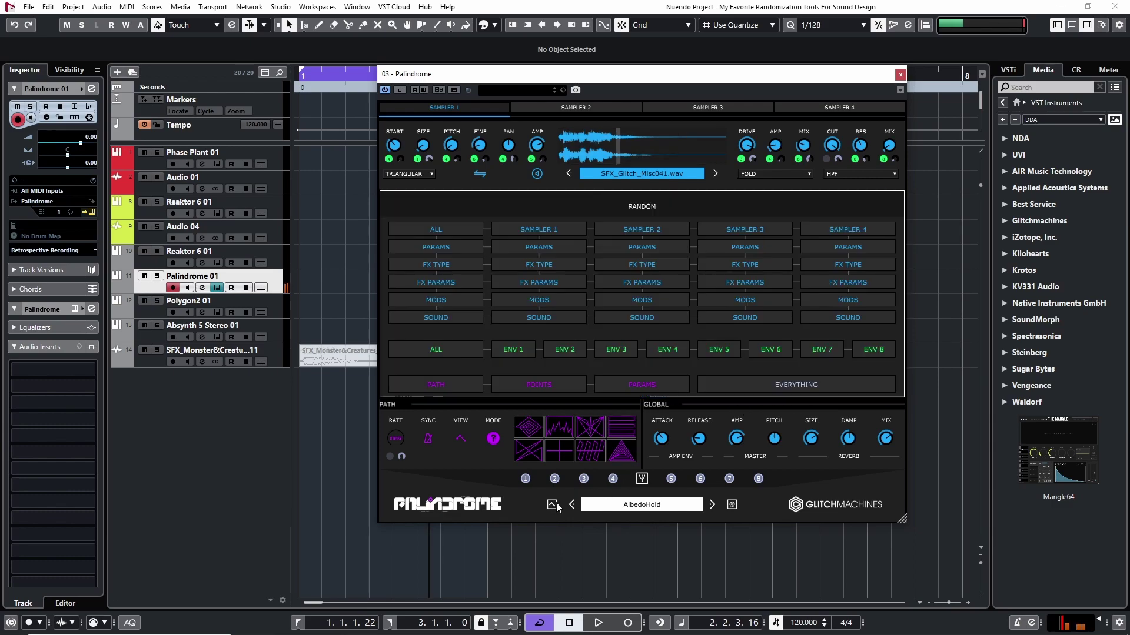
pyautogui.click(460, 229)
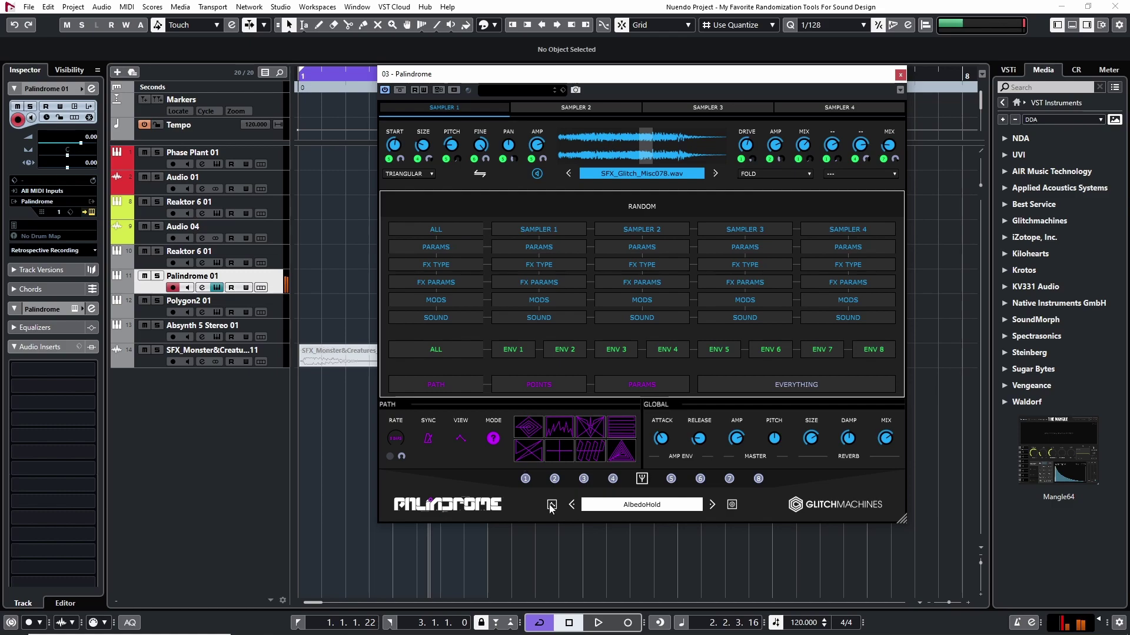
pyautogui.click(551, 505)
# Move the single path point back and forth between the grid's centre and its lower-right area to audition the sound
pyautogui.moveTo(627, 350); pyautogui.dragTo(734, 357)
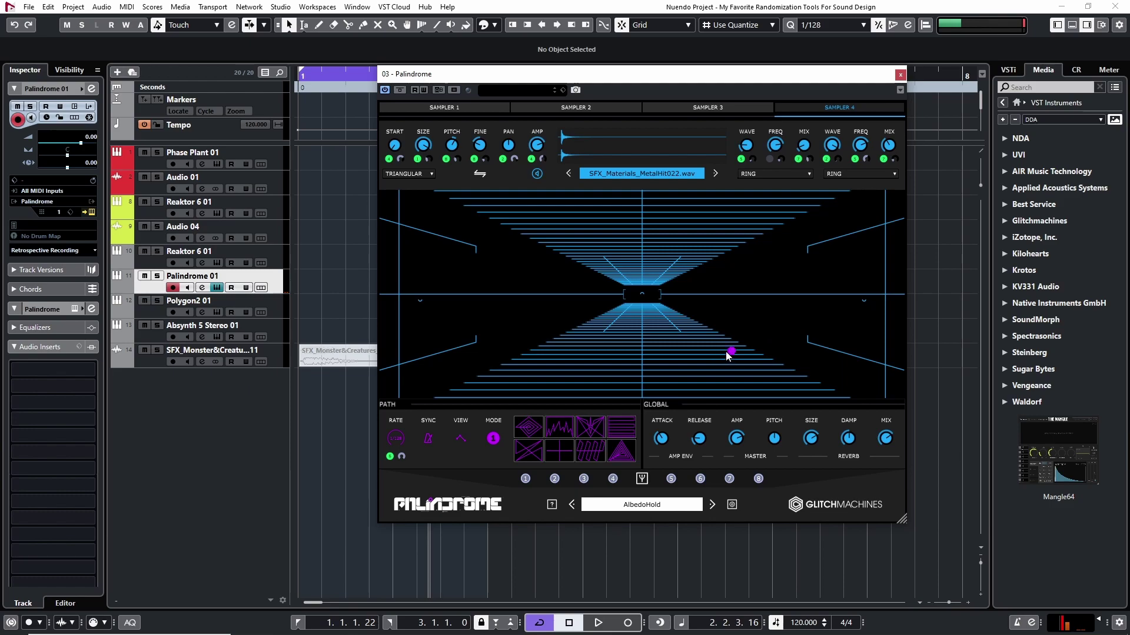
pyautogui.moveTo(734, 360); pyautogui.dragTo(646, 306)
pyautogui.moveTo(629, 313); pyautogui.dragTo(743, 353)
# Randomize everything in Palindrome and return to the path view to watch the generated path
pyautogui.click(551, 505)
pyautogui.click(733, 382)
pyautogui.click(552, 504)
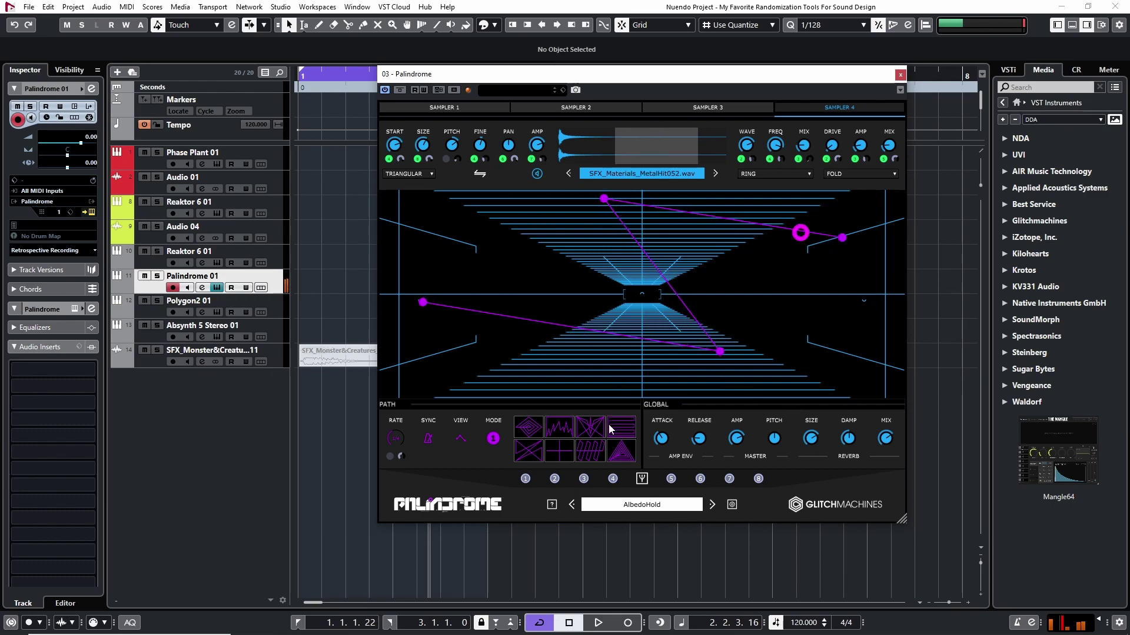
# Randomize everything four more times and check the resulting settings of Samplers 3 and 2
pyautogui.click(555, 504)
pyautogui.click(732, 383)
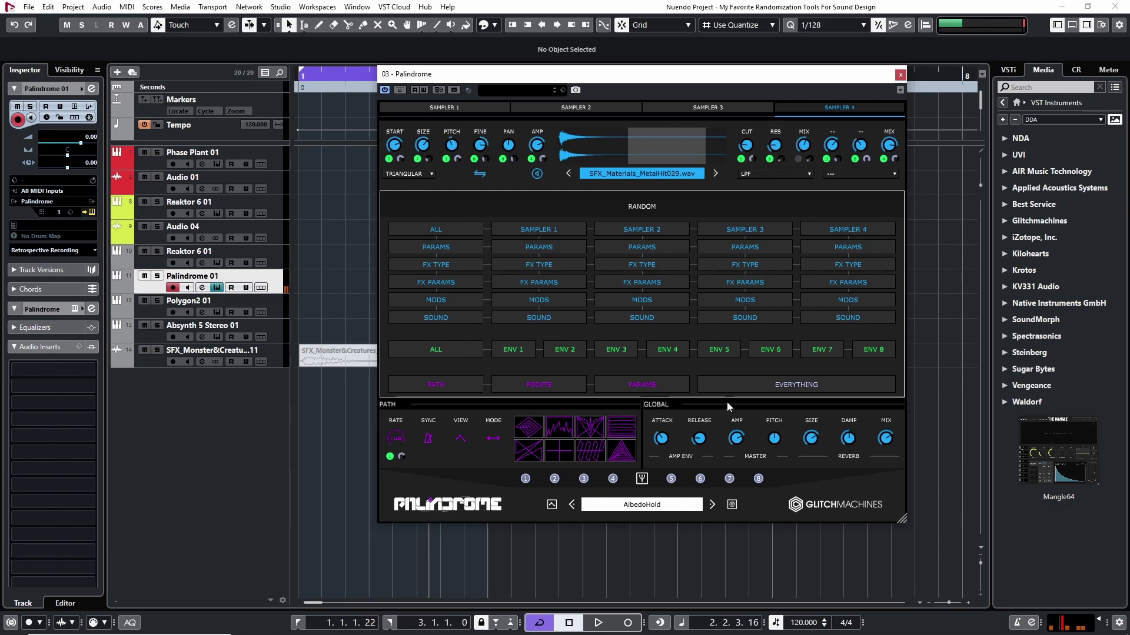
pyautogui.click(742, 384)
pyautogui.click(738, 383)
pyautogui.click(737, 383)
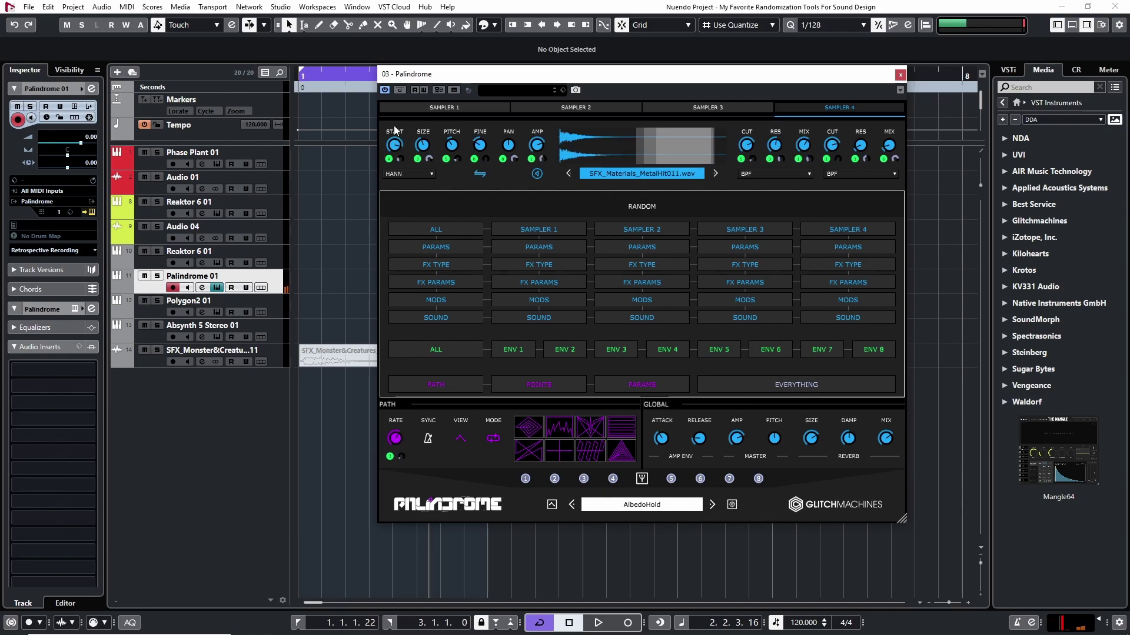
pyautogui.click(708, 107)
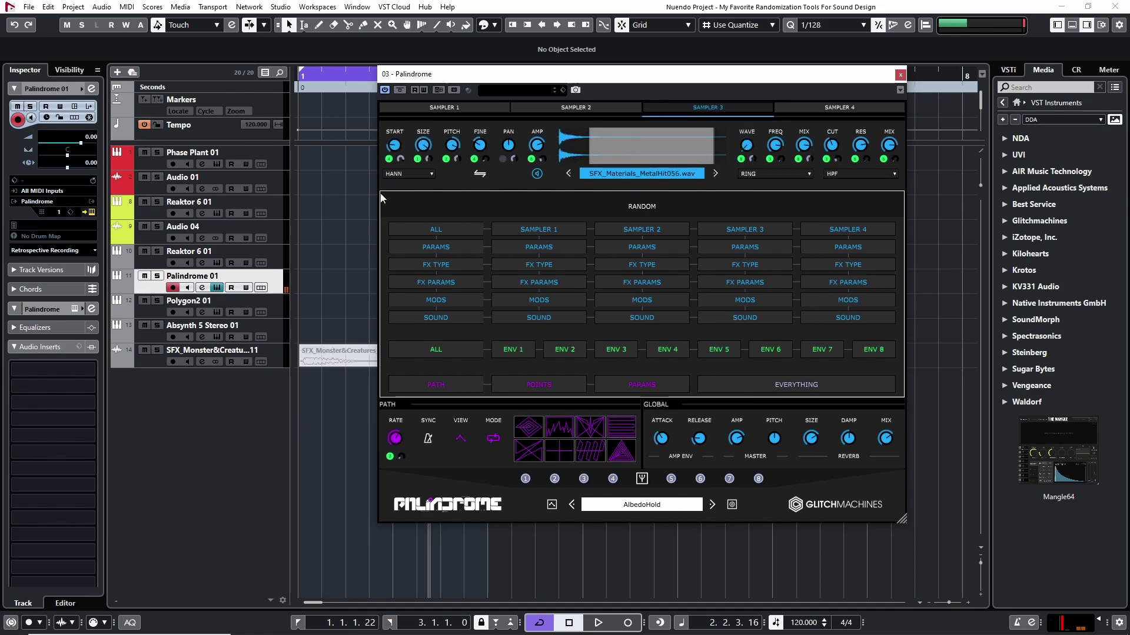
pyautogui.click(575, 108)
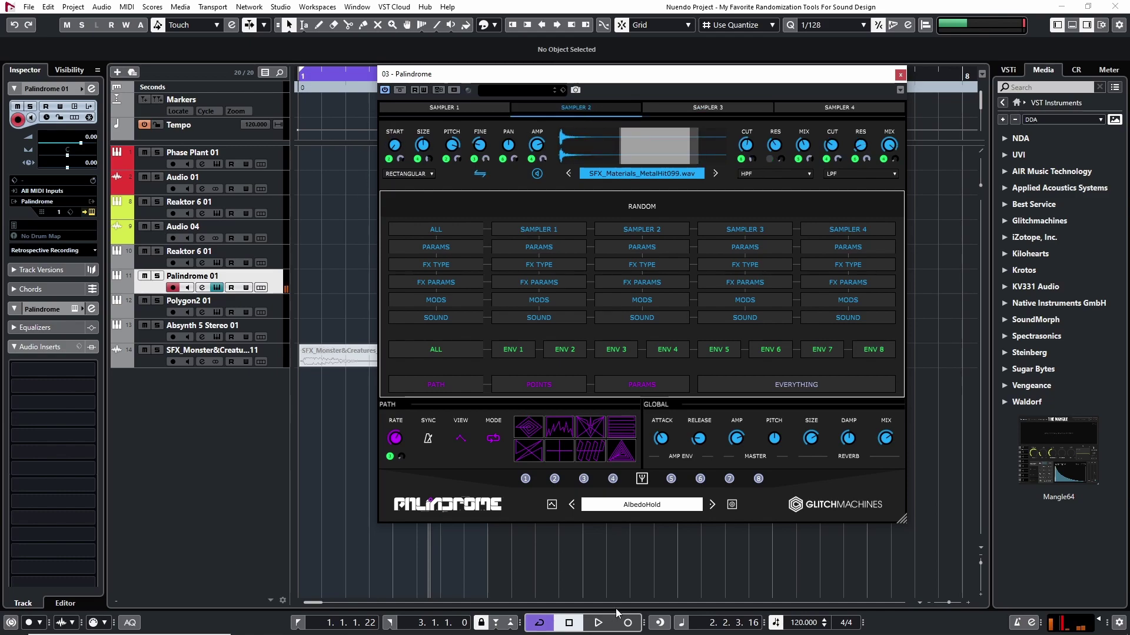
# Stretch the path from the grid's lower left to its upper right, then reduce it to one point in the lower-left area
pyautogui.click(552, 504)
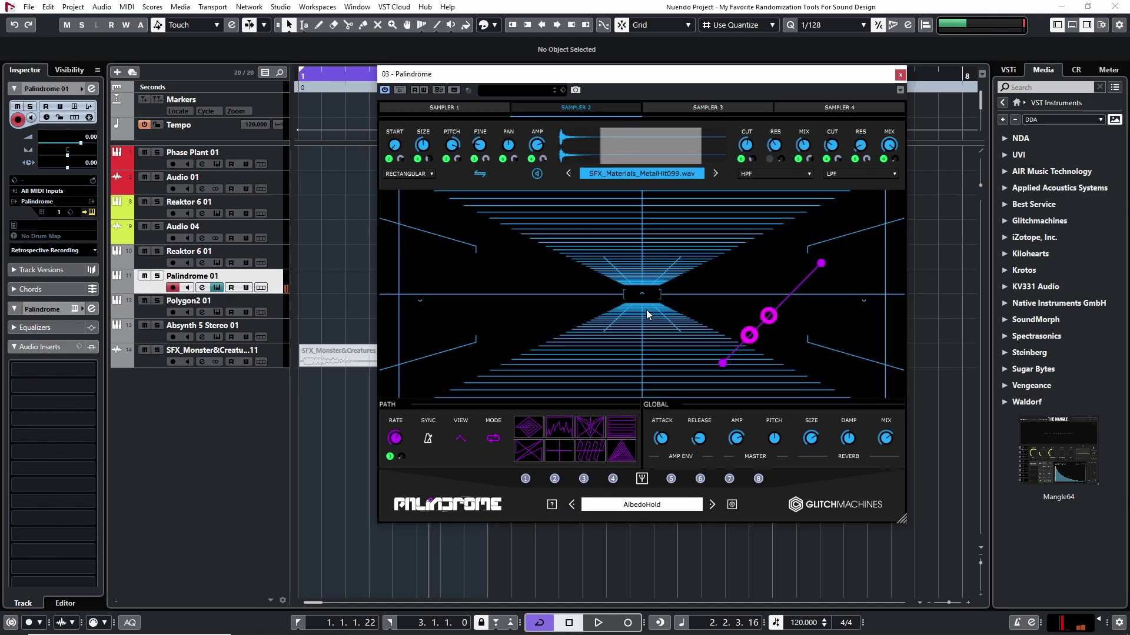
pyautogui.moveTo(723, 366); pyautogui.dragTo(388, 344)
pyautogui.moveTo(821, 263); pyautogui.dragTo(875, 195)
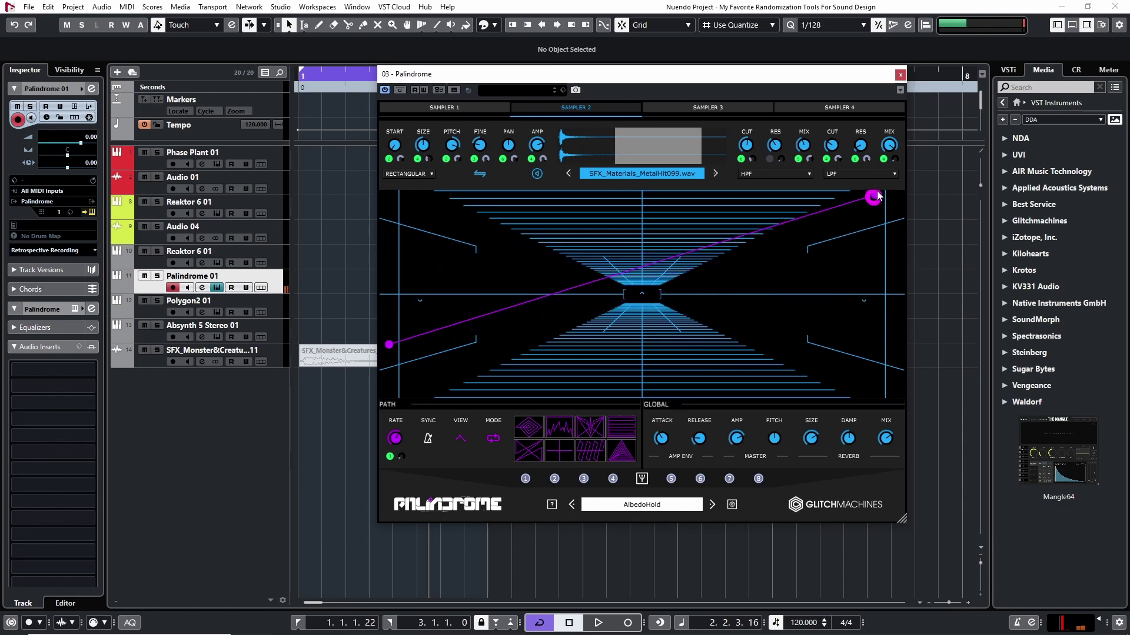
pyautogui.click(678, 260)
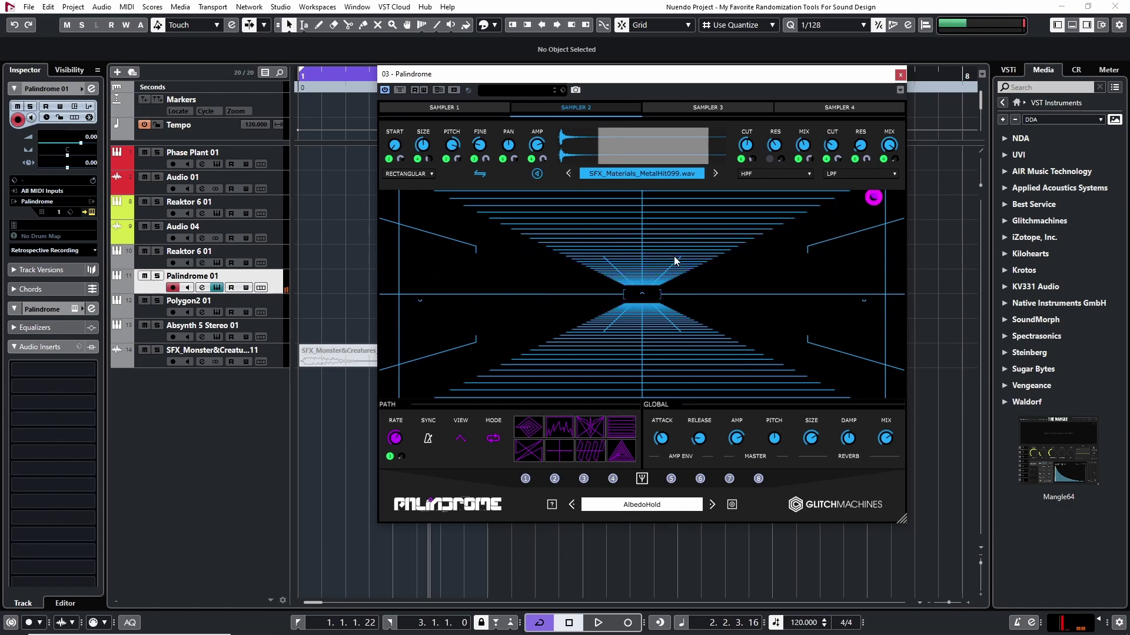
pyautogui.moveTo(877, 201); pyautogui.dragTo(538, 348)
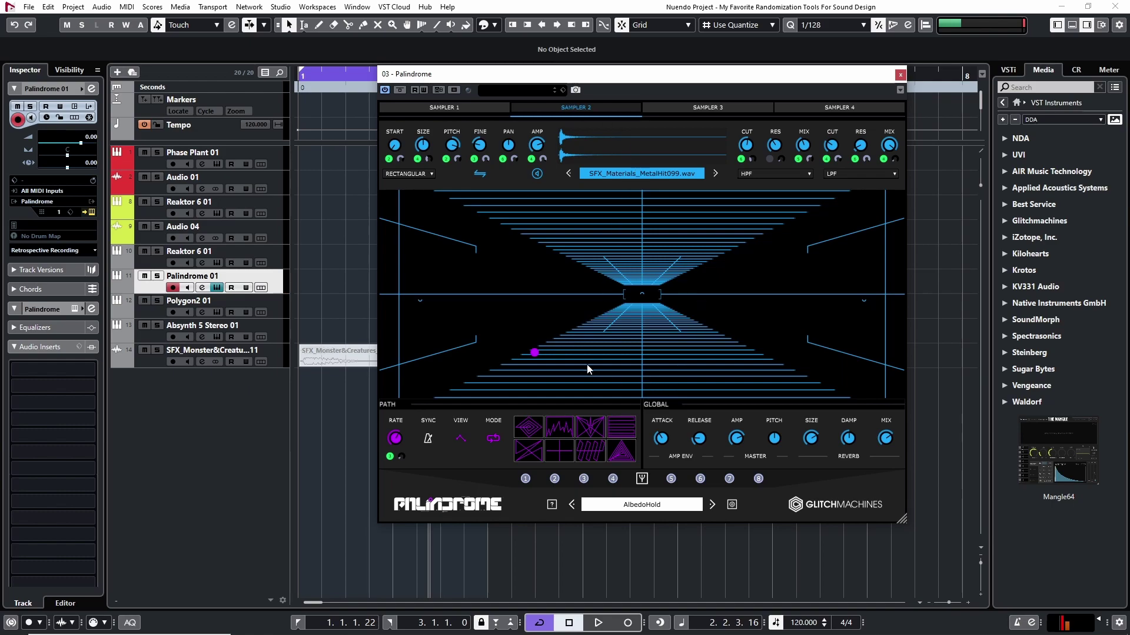
# Apply the Everything randomization once more from the Random page and show the newly generated path
pyautogui.click(551, 504)
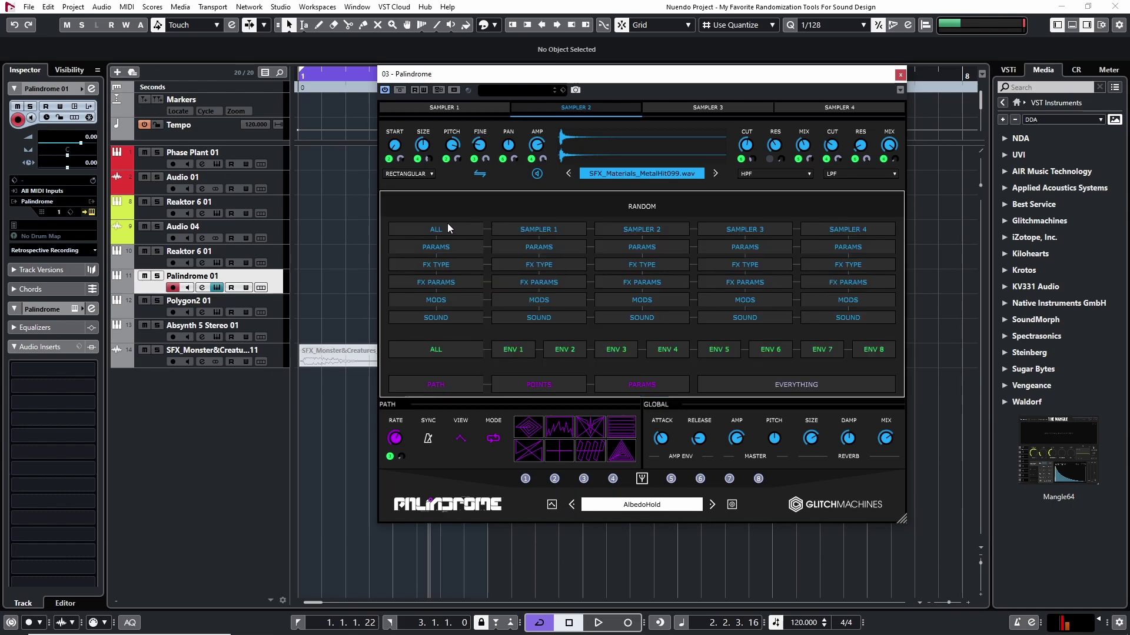
pyautogui.click(552, 504)
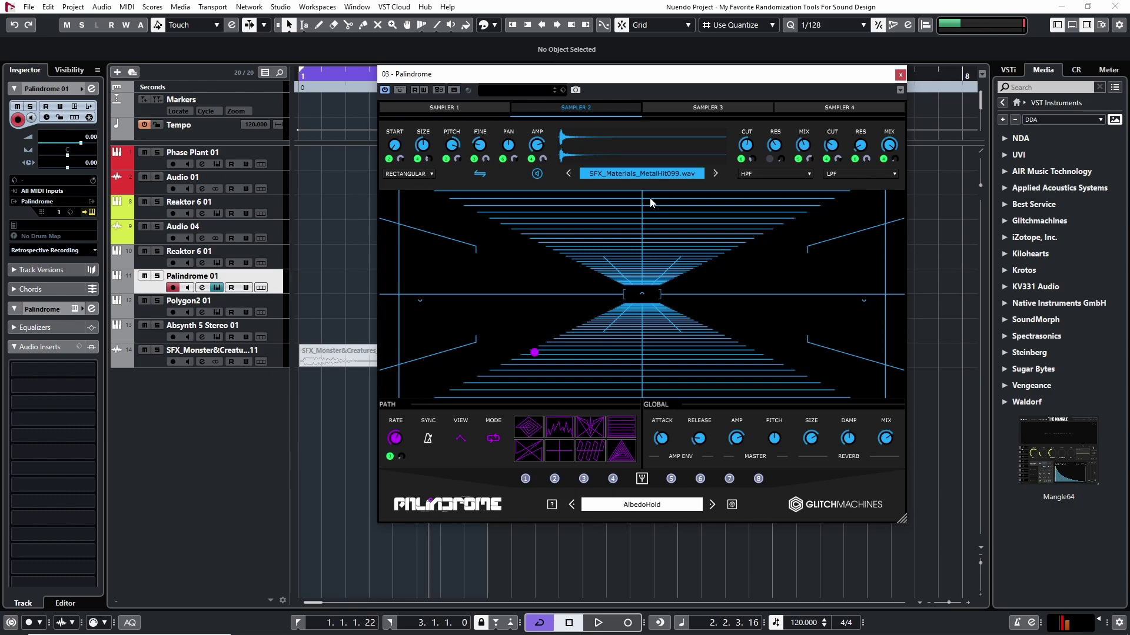
pyautogui.click(552, 505)
pyautogui.click(814, 386)
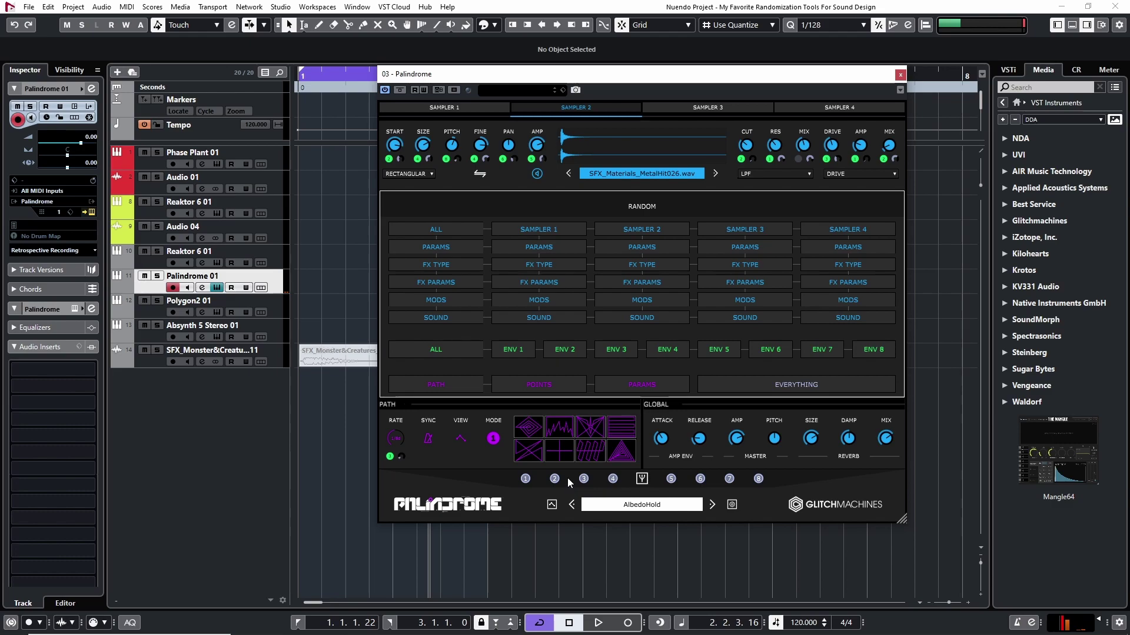
pyautogui.click(553, 505)
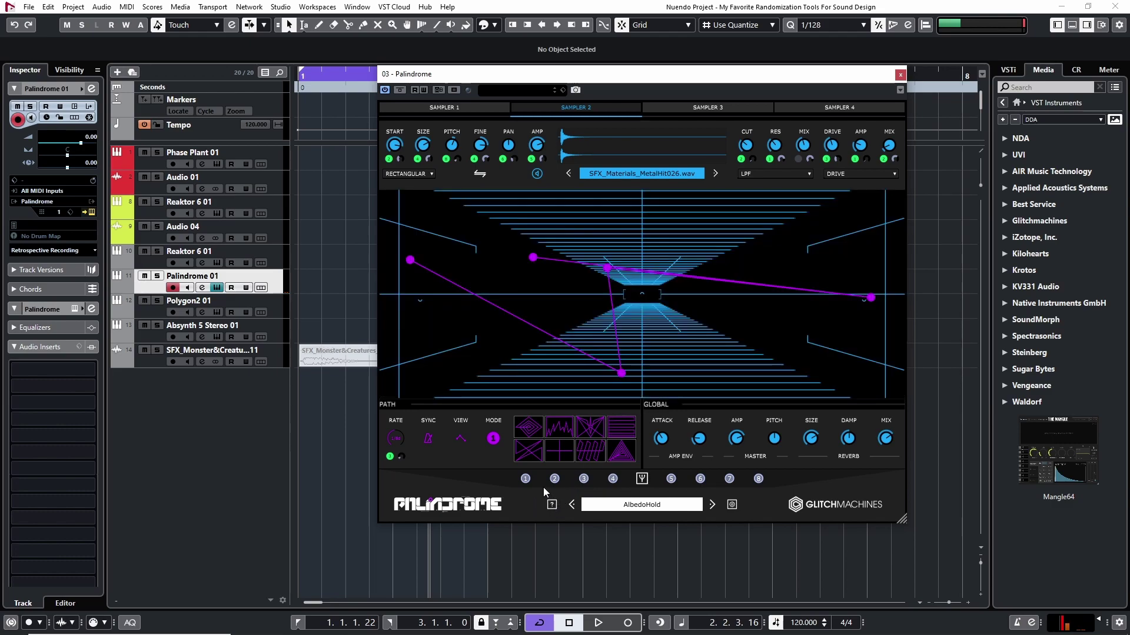
# Select the Polygon2 01 track, open Polygon's randomization page and randomize all its parameters twice
pyautogui.click(276, 298)
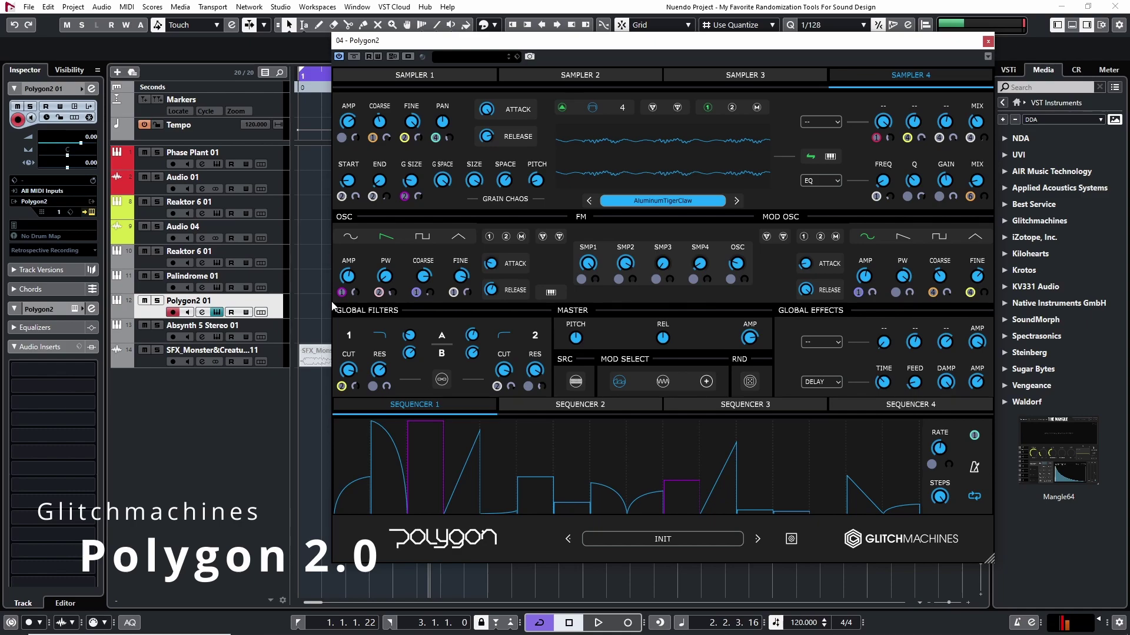
pyautogui.click(751, 381)
pyautogui.click(751, 382)
pyautogui.click(751, 382)
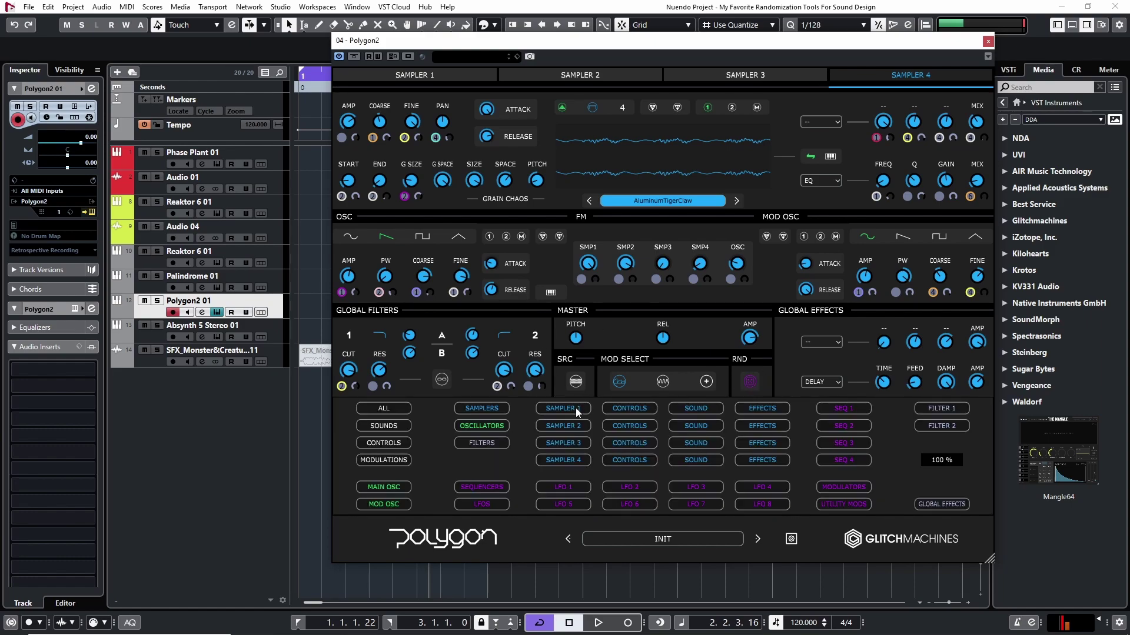
pyautogui.click(386, 407)
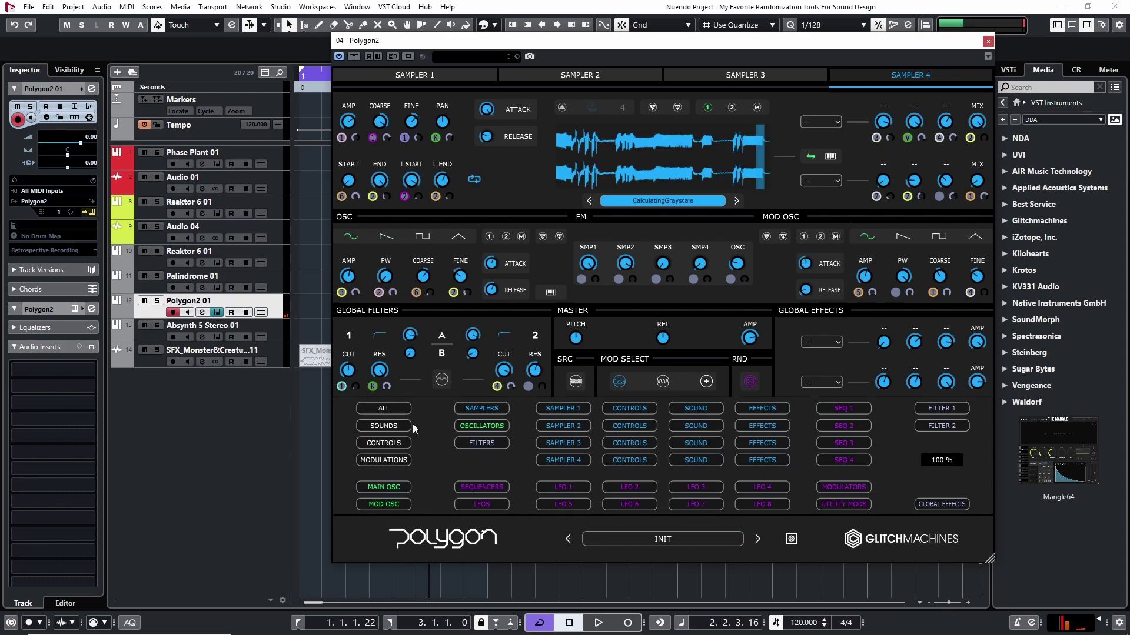
pyautogui.click(396, 409)
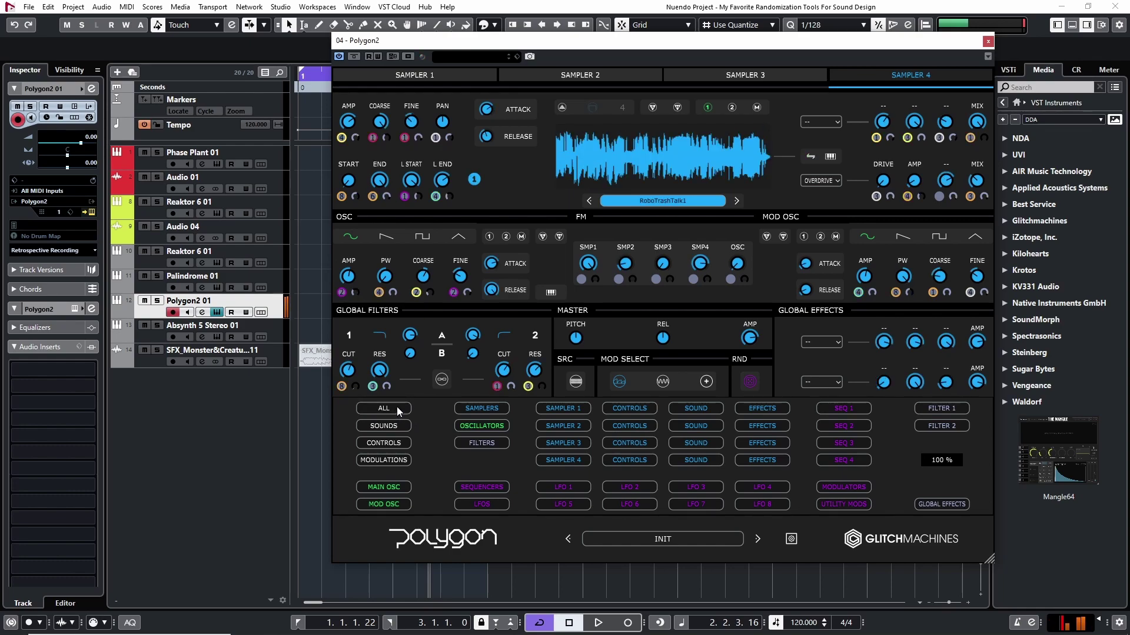
# Randomize all of Polygon's parameters eleven more times
pyautogui.click(389, 408)
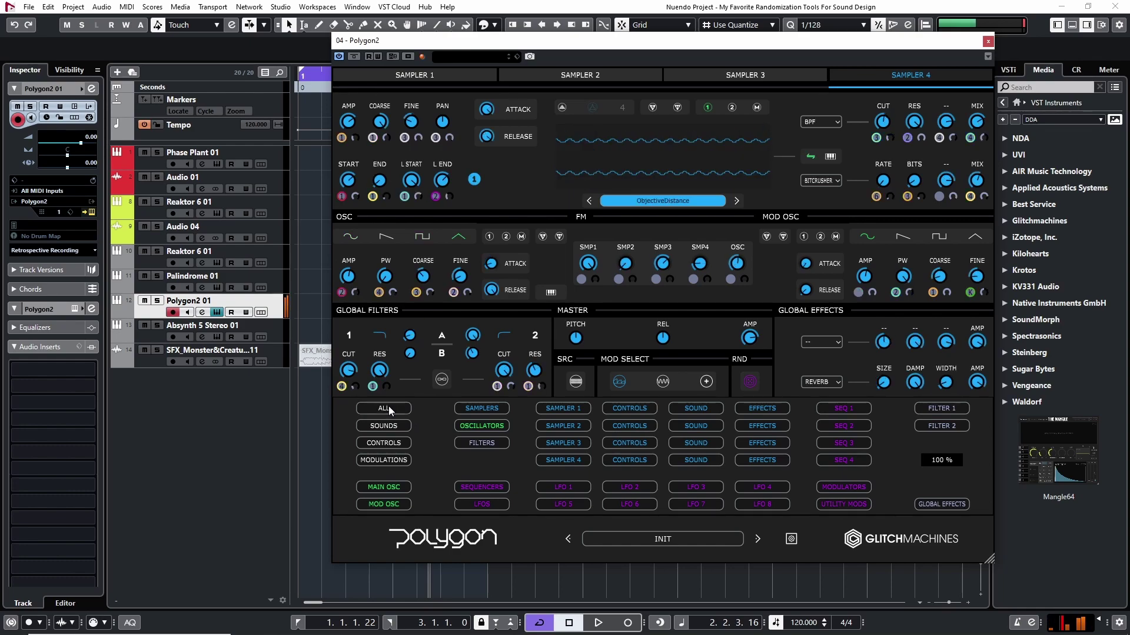
pyautogui.click(388, 408)
pyautogui.click(388, 407)
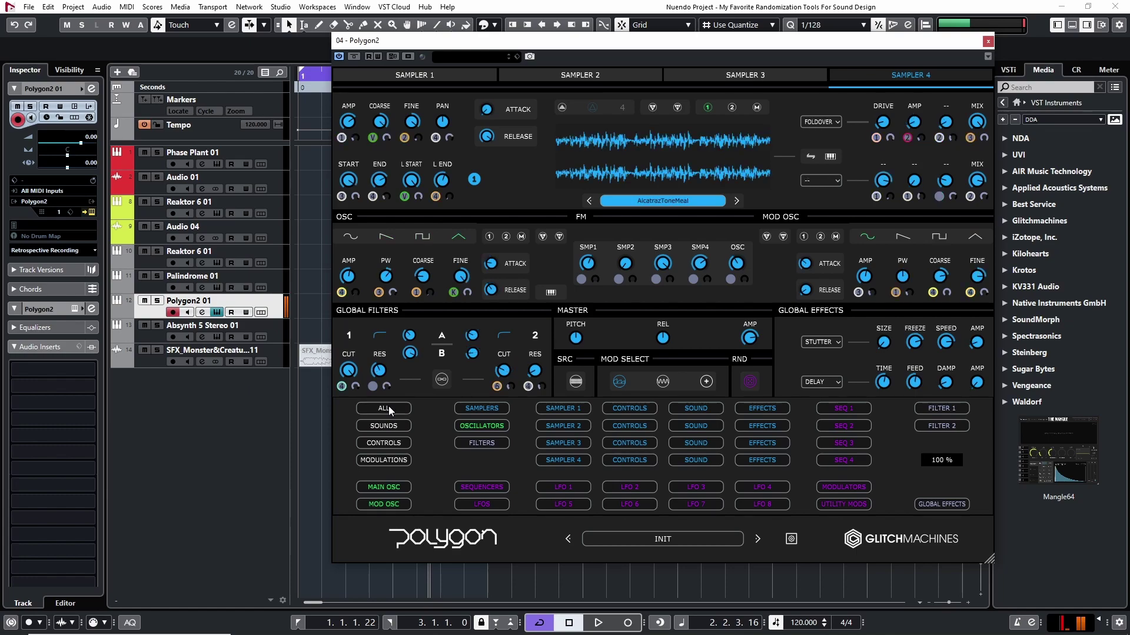
pyautogui.click(388, 408)
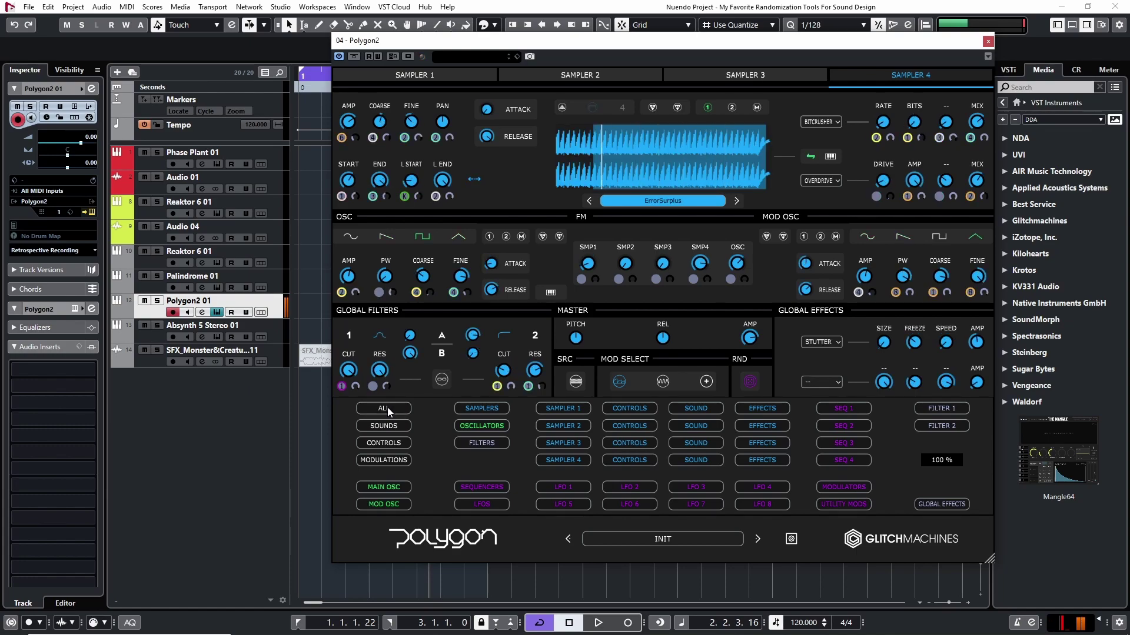
pyautogui.click(387, 407)
pyautogui.click(387, 407)
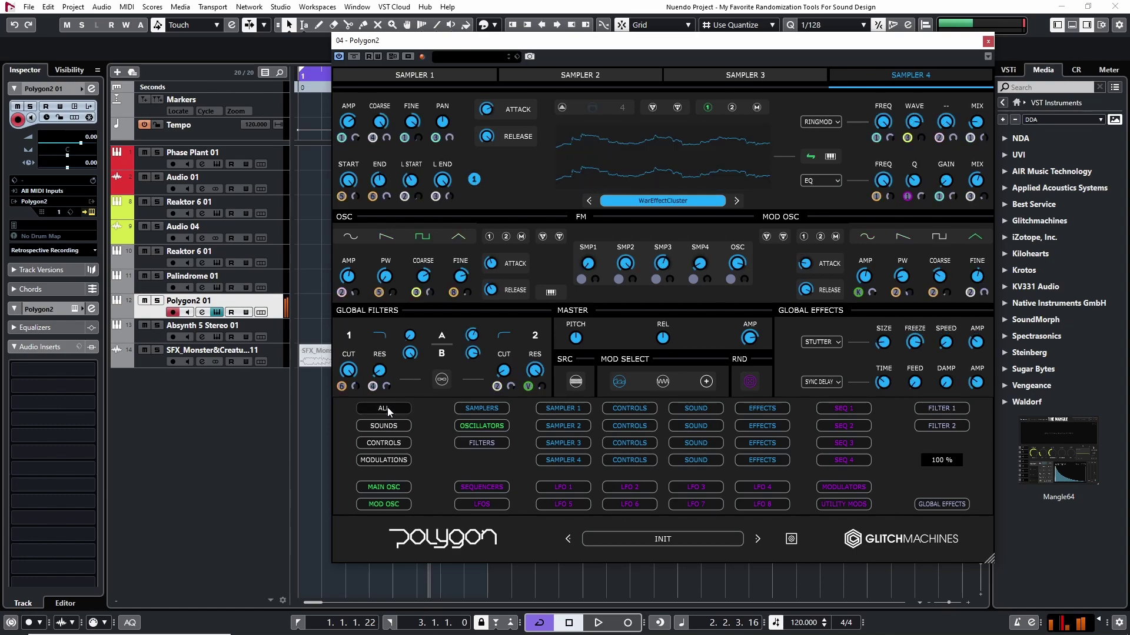
pyautogui.click(387, 408)
pyautogui.click(387, 407)
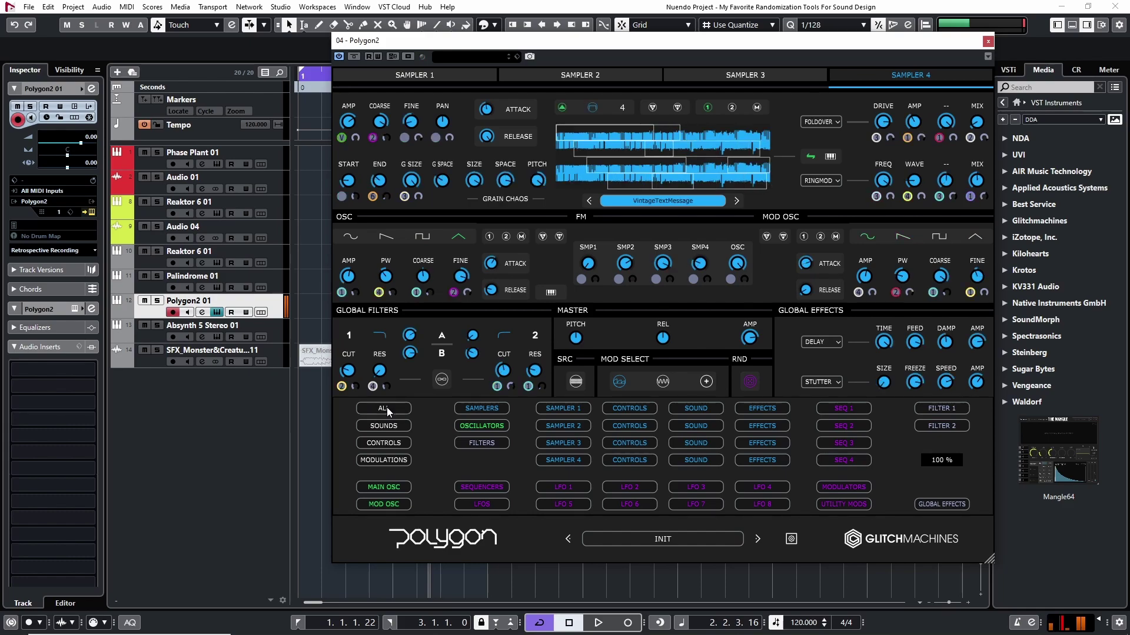
pyautogui.click(386, 408)
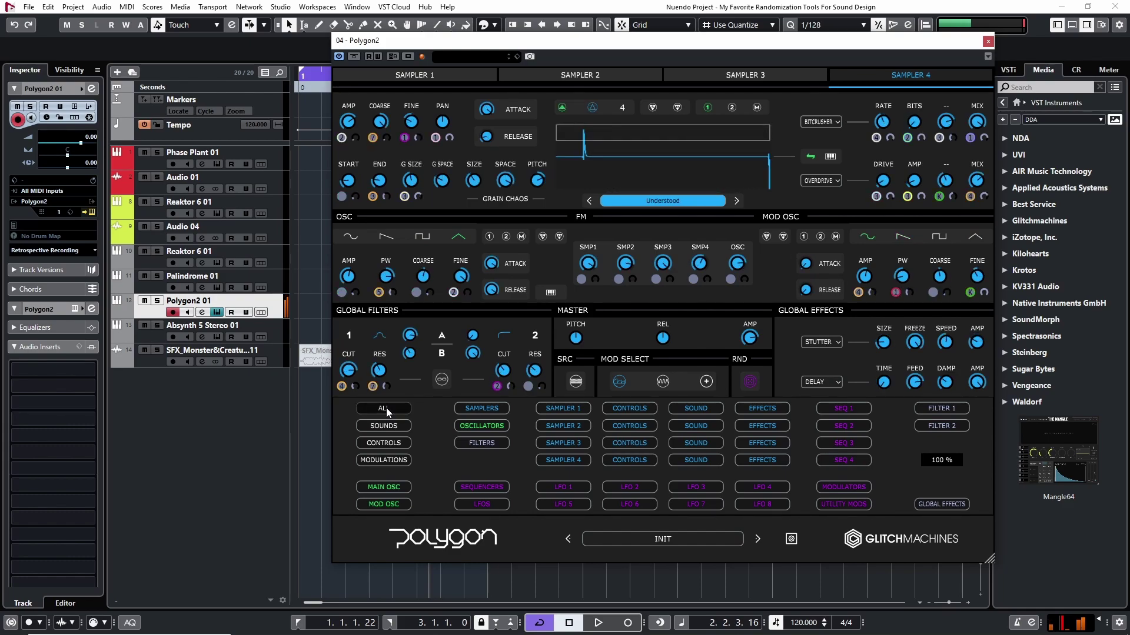
pyautogui.click(385, 408)
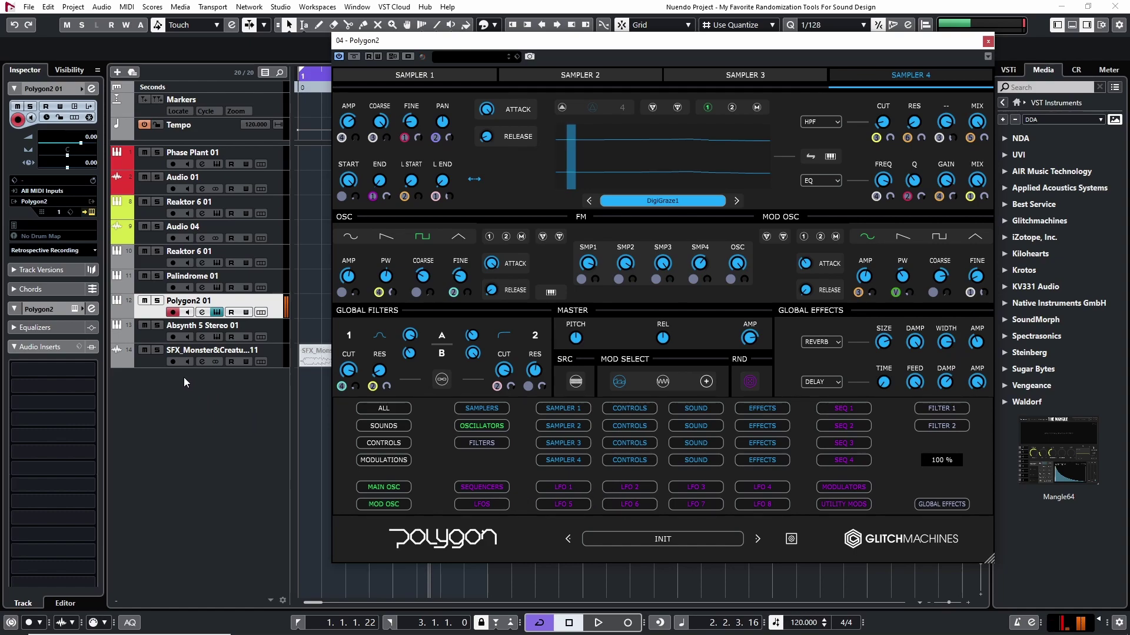
pyautogui.click(396, 409)
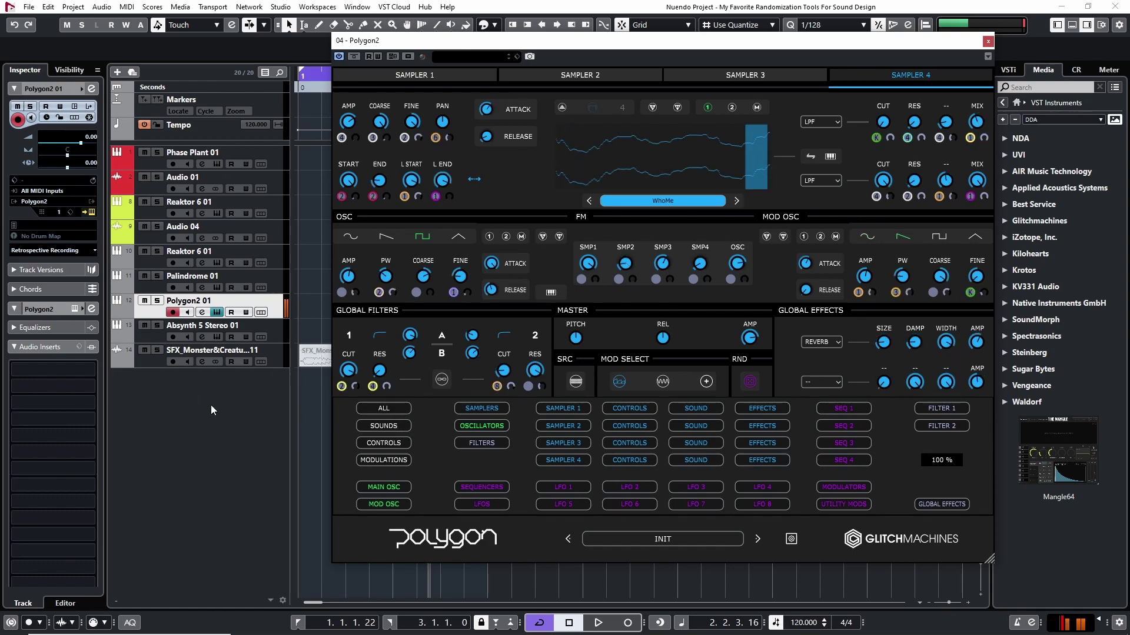
# Add the Glitchmachines Hysteresis effect to the first insert slot of Polygon2 01 and move its window clear of the randomization controls
pyautogui.click(58, 372)
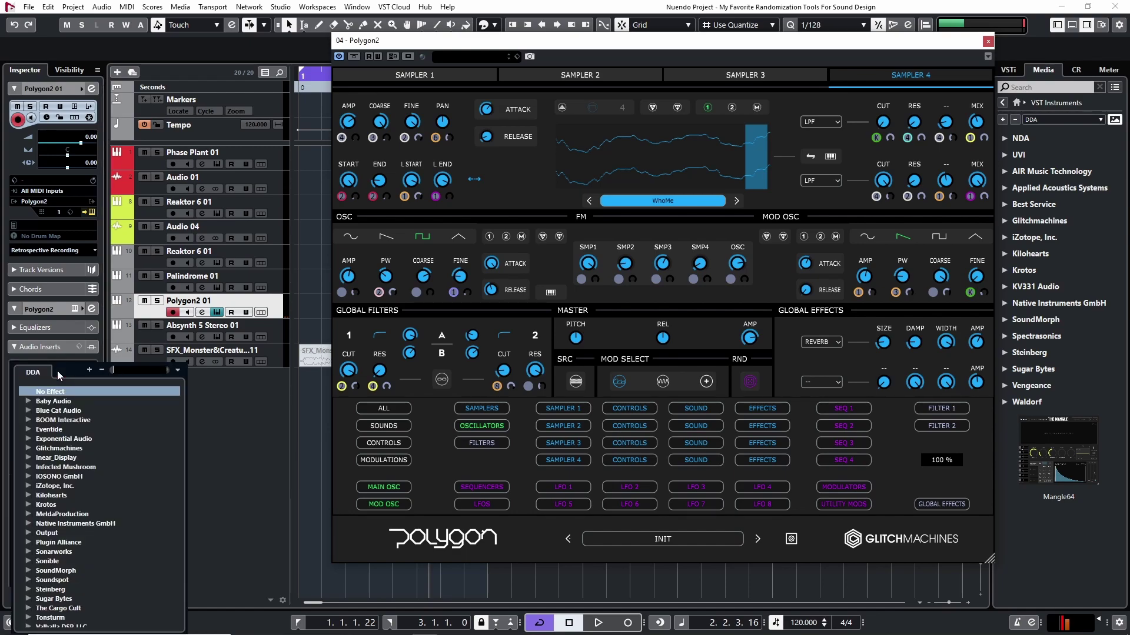
pyautogui.write('glith')
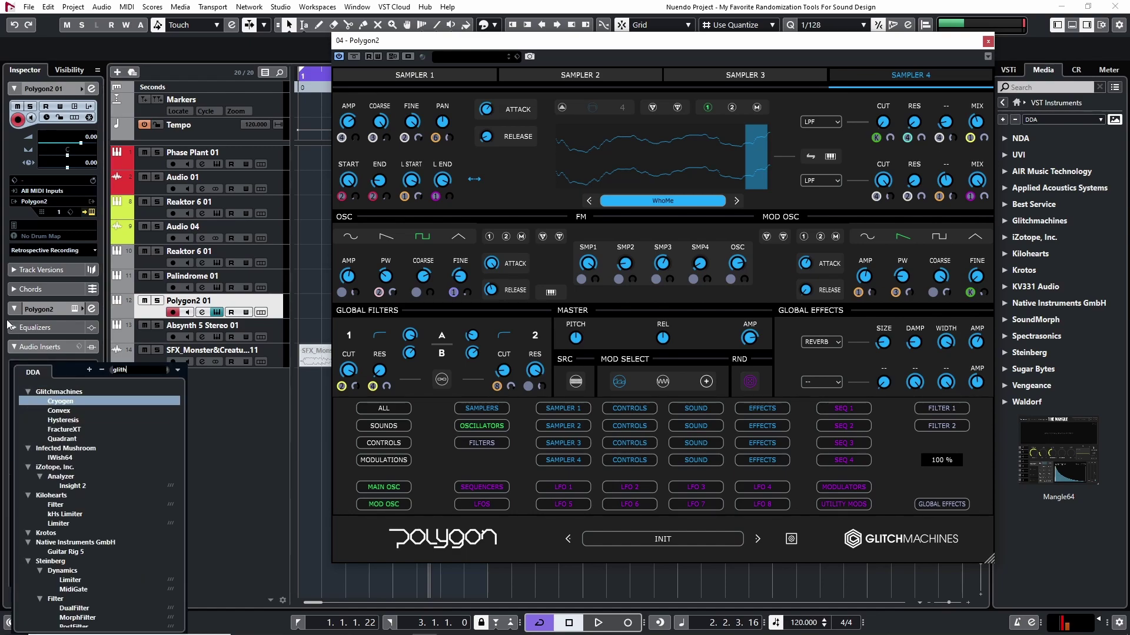
pyautogui.click(58, 420)
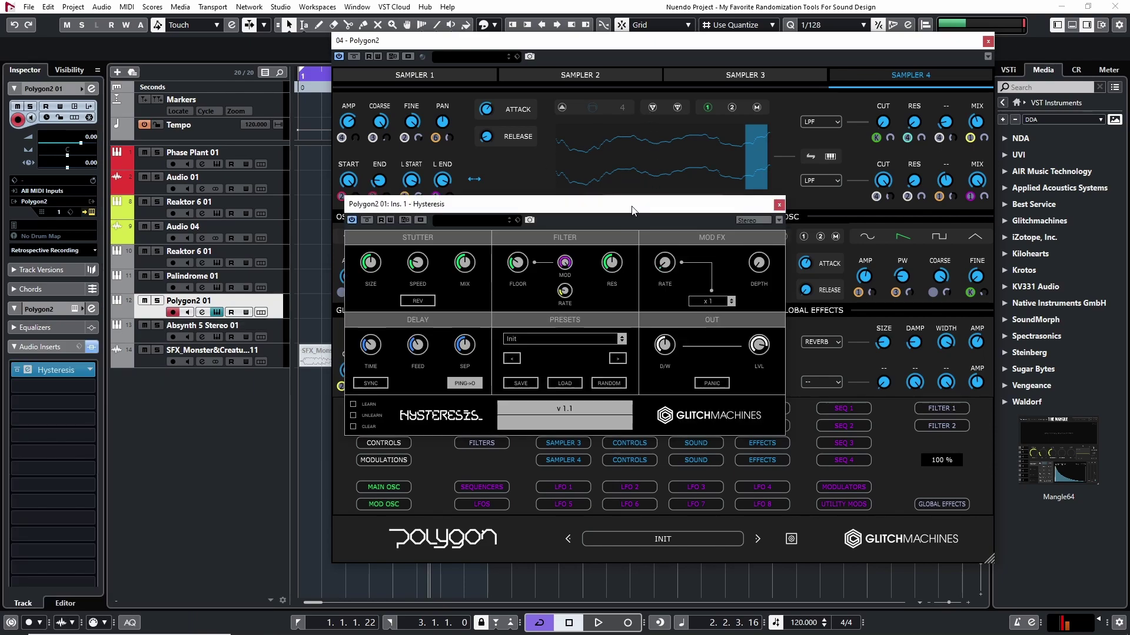
pyautogui.moveTo(633, 210); pyautogui.dragTo(643, 174)
pyautogui.moveTo(537, 175); pyautogui.dragTo(660, 150)
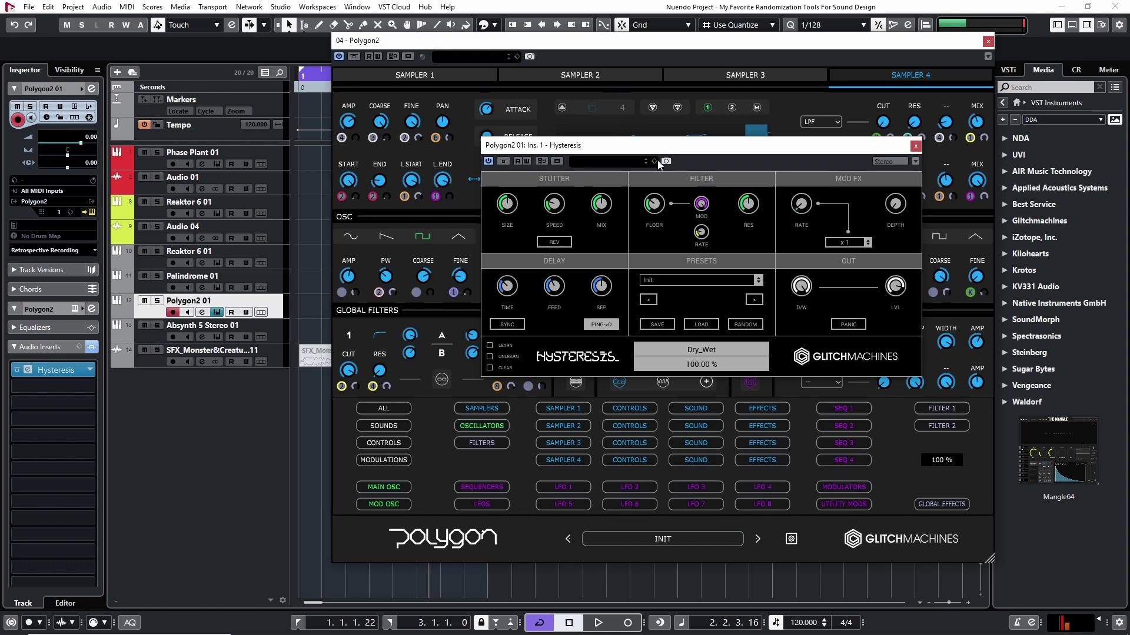
# Randomize the Hysteresis settings on Polygon2 01 nine times, then close the effect window
pyautogui.click(745, 325)
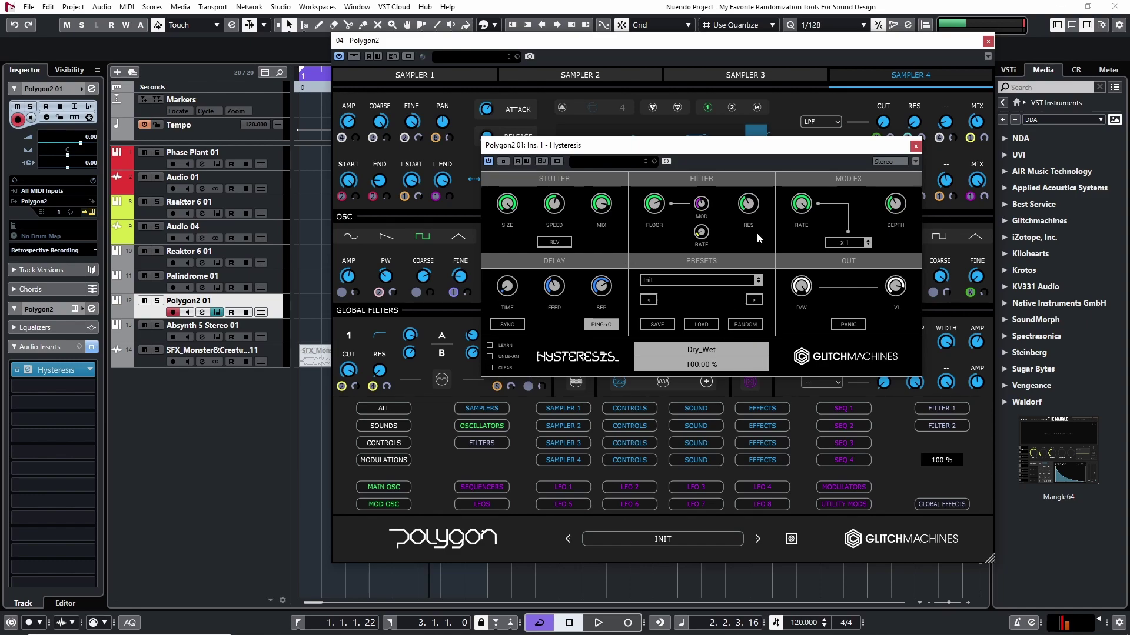
pyautogui.click(742, 328)
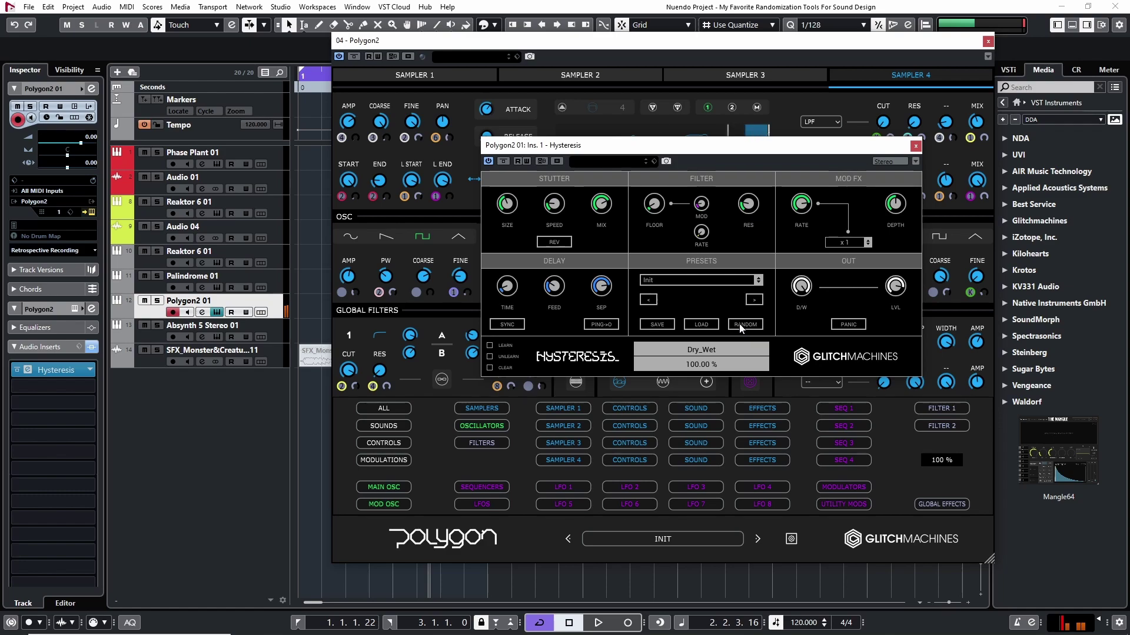
pyautogui.click(742, 327)
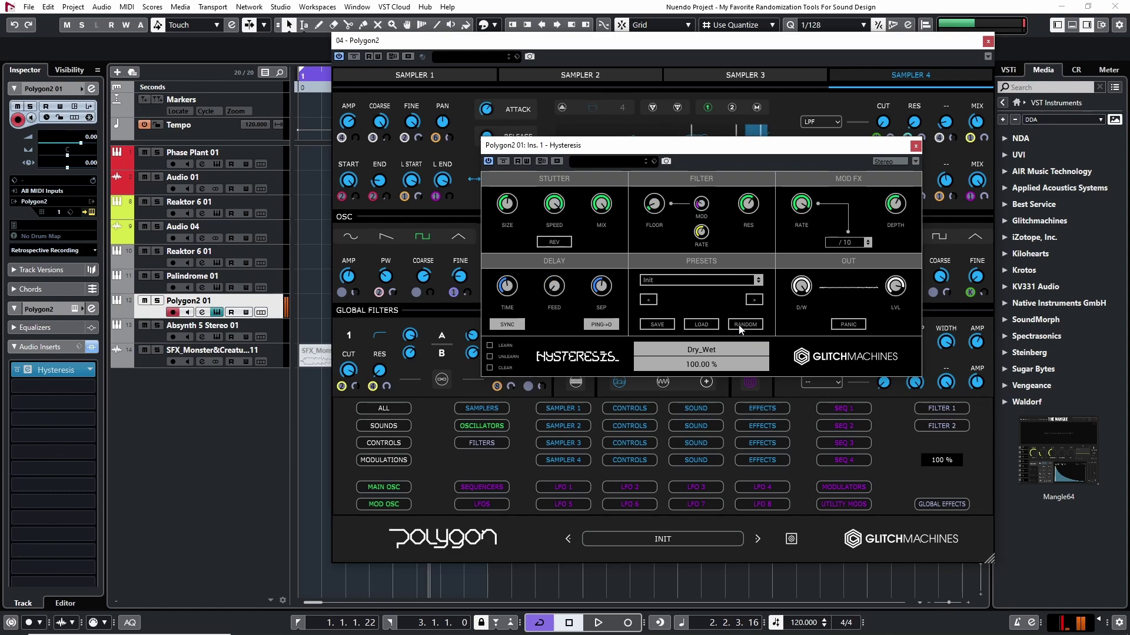
pyautogui.click(741, 327)
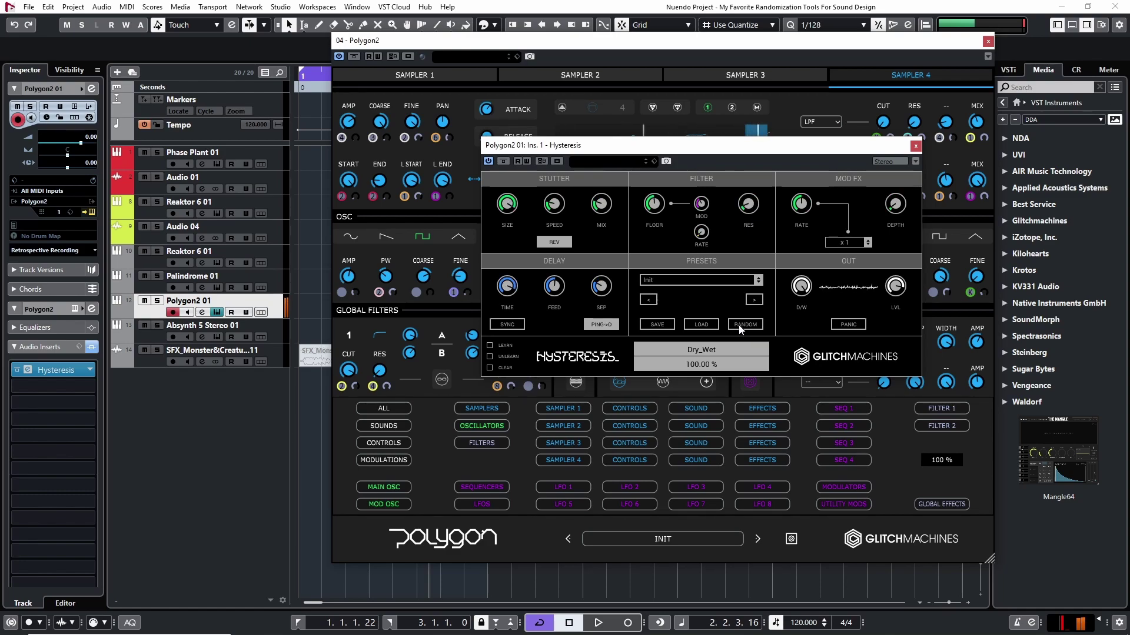
pyautogui.click(741, 328)
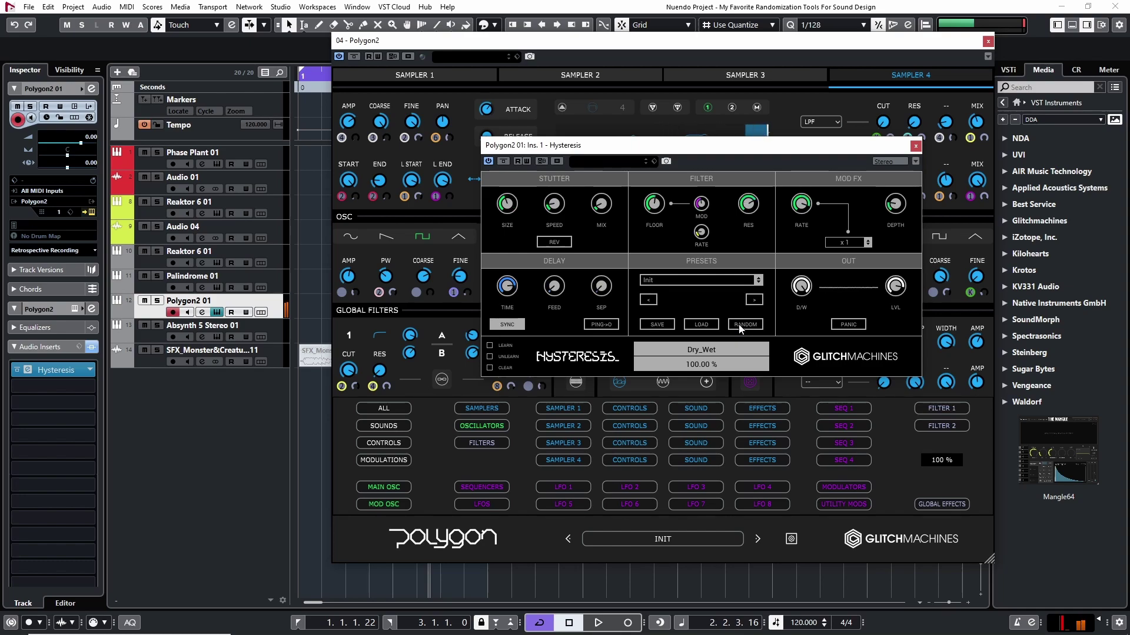
pyautogui.click(740, 328)
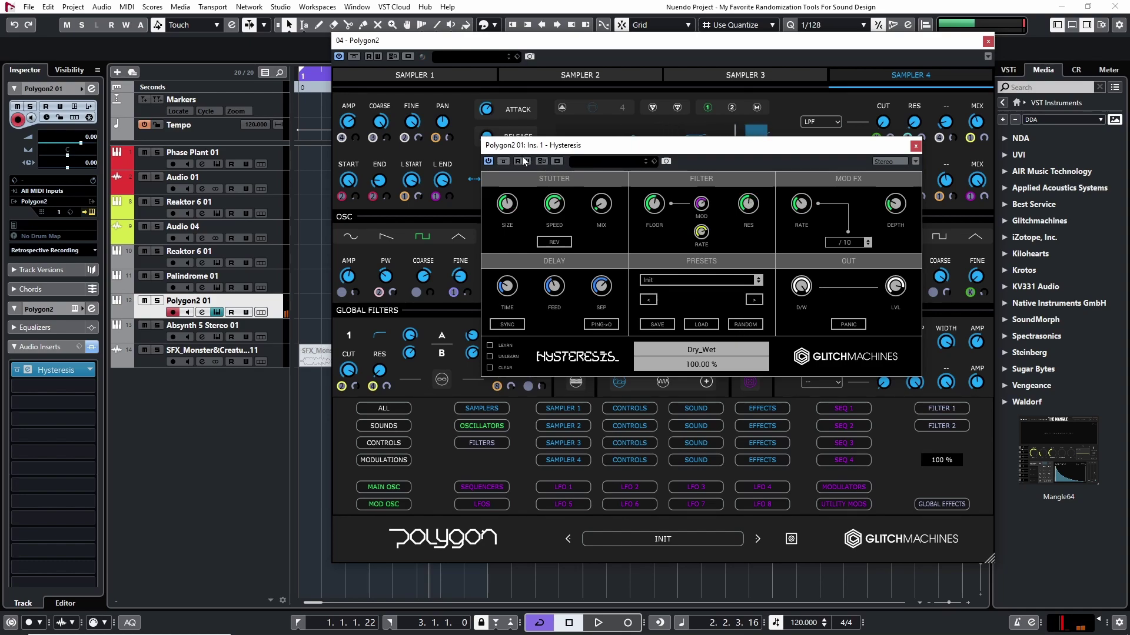
pyautogui.click(746, 325)
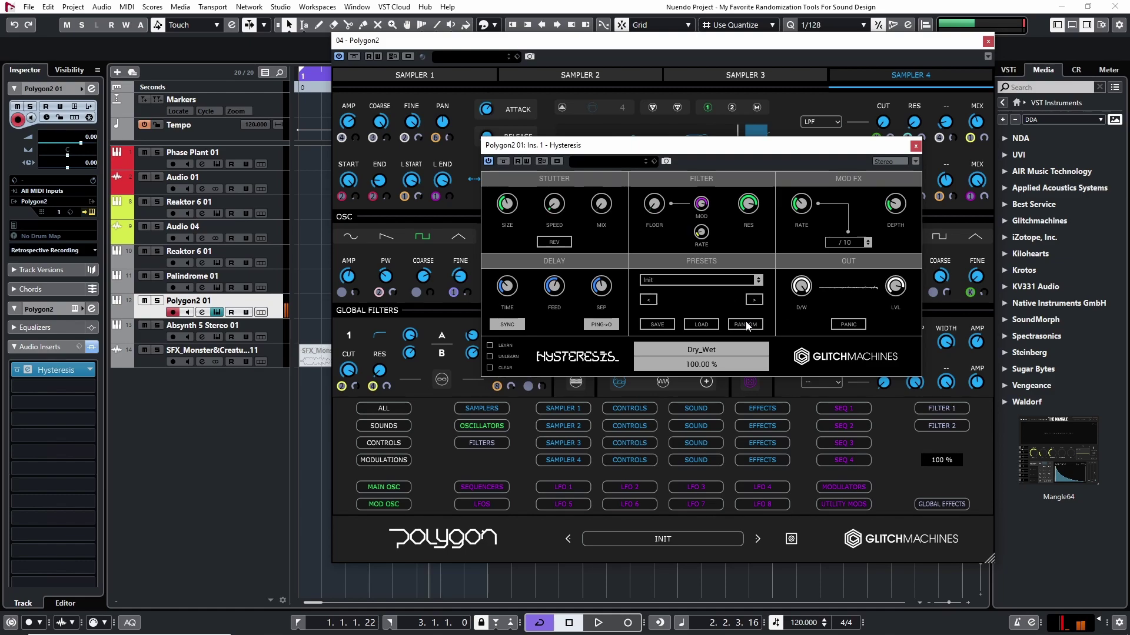
pyautogui.click(747, 325)
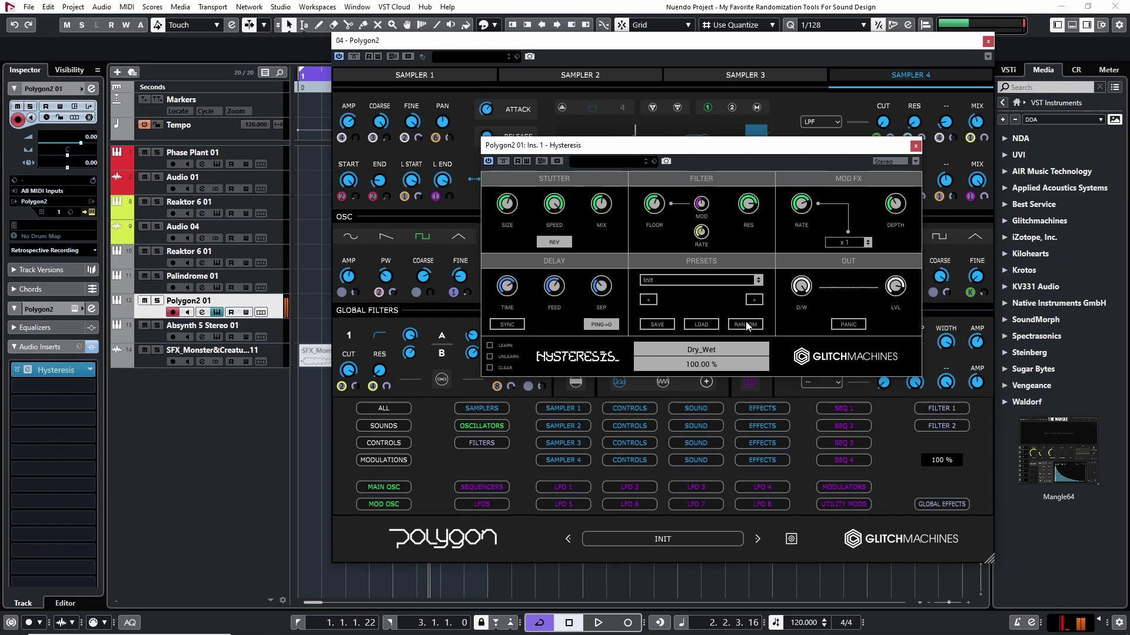
pyautogui.click(746, 325)
pyautogui.click(915, 146)
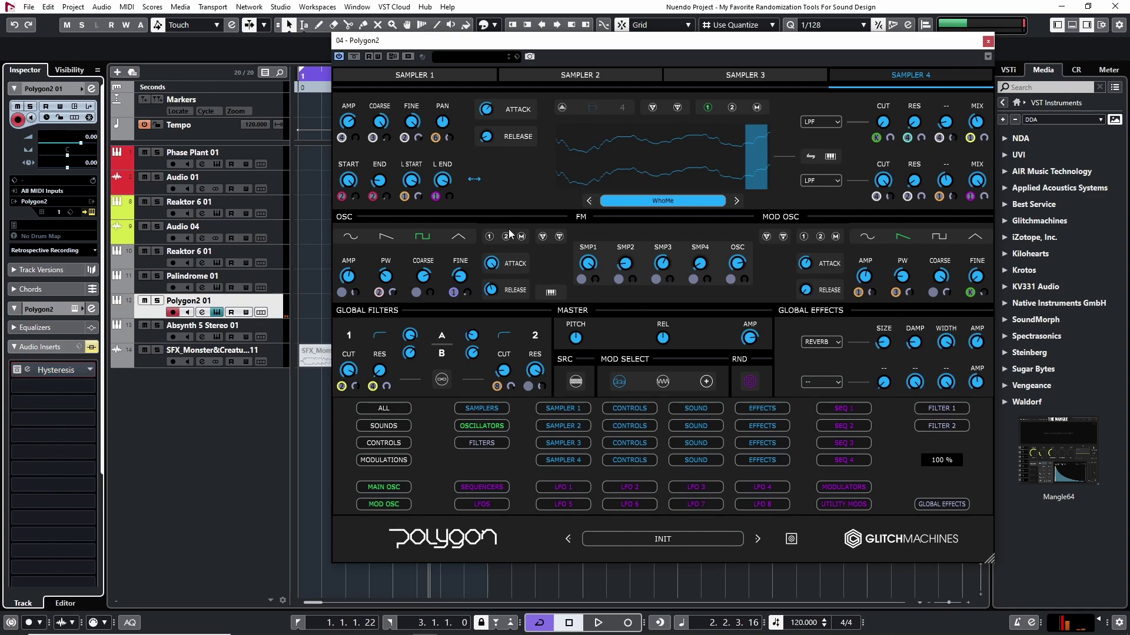
# Close Polygon, select the Phase Plant 01 track and load the next preset in its Phase Plant instrument
pyautogui.click(987, 41)
pyautogui.click(188, 153)
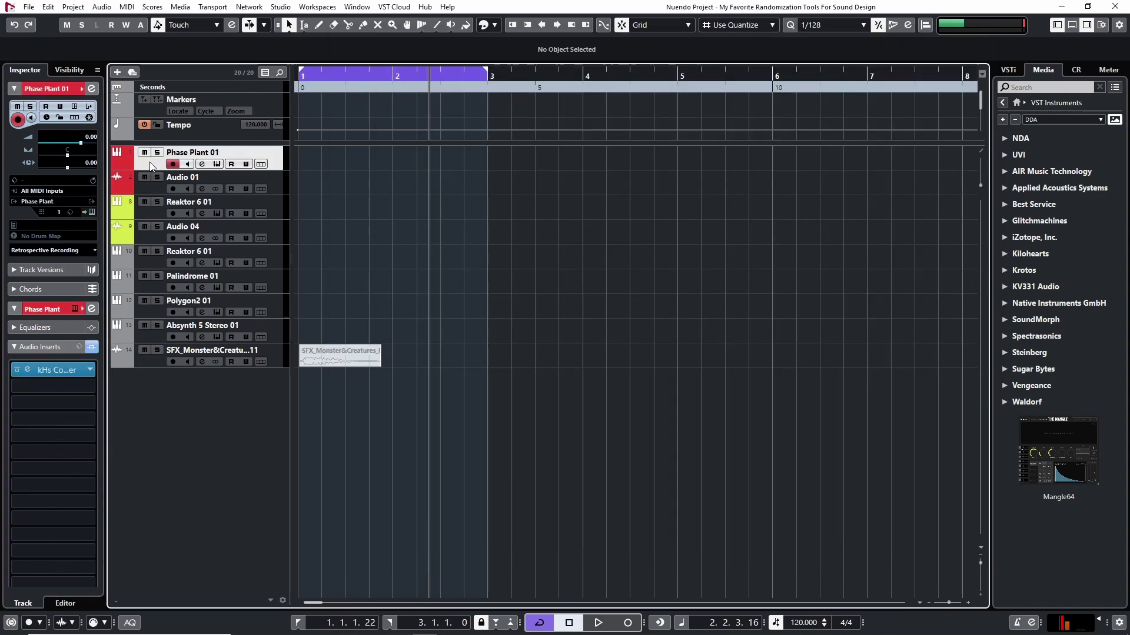
pyautogui.click(91, 202)
pyautogui.click(320, 57)
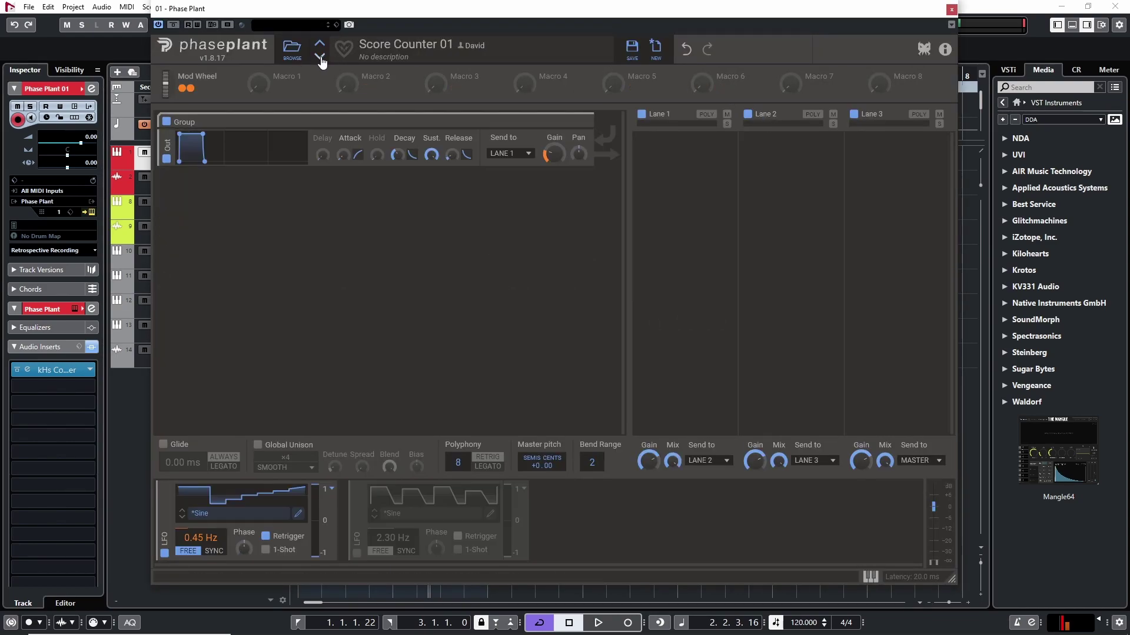
pyautogui.click(951, 9)
# Open the kHs Comb Filter on Phase Plant 01 and add Hysteresis to the track's second insert slot
pyautogui.click(34, 370)
pyautogui.click(44, 385)
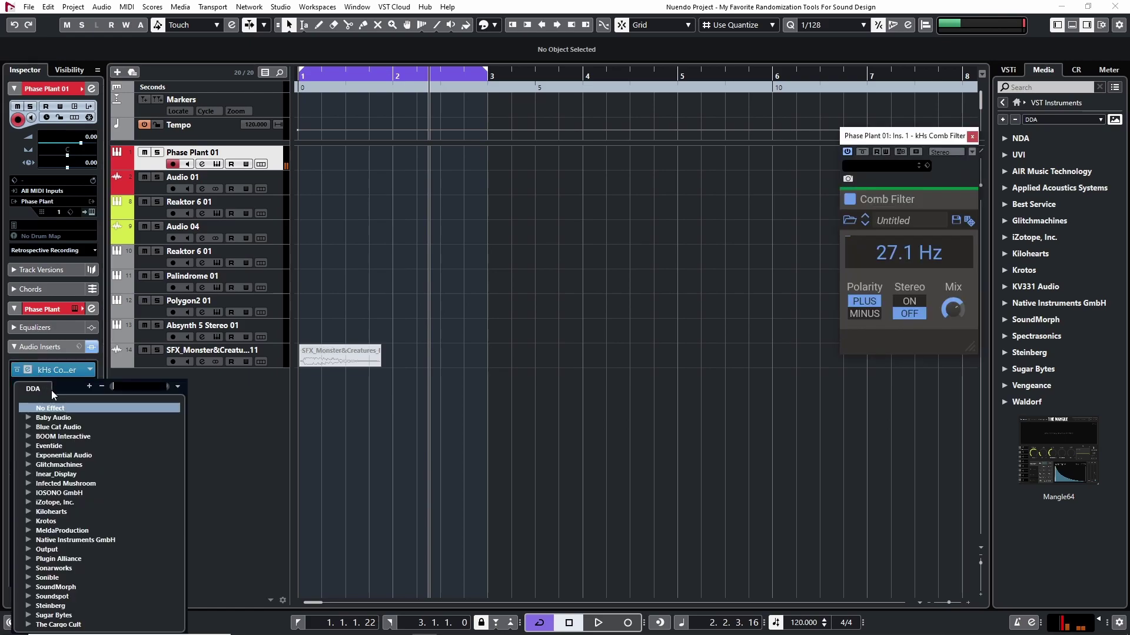
pyautogui.write('hysyt')
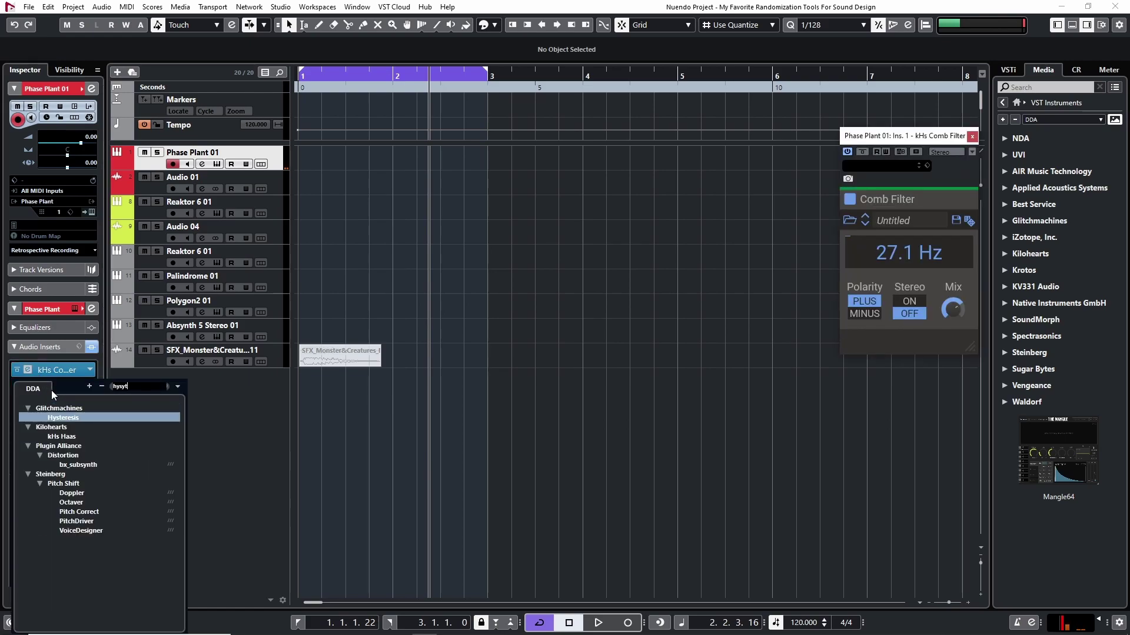
pyautogui.press('Return')
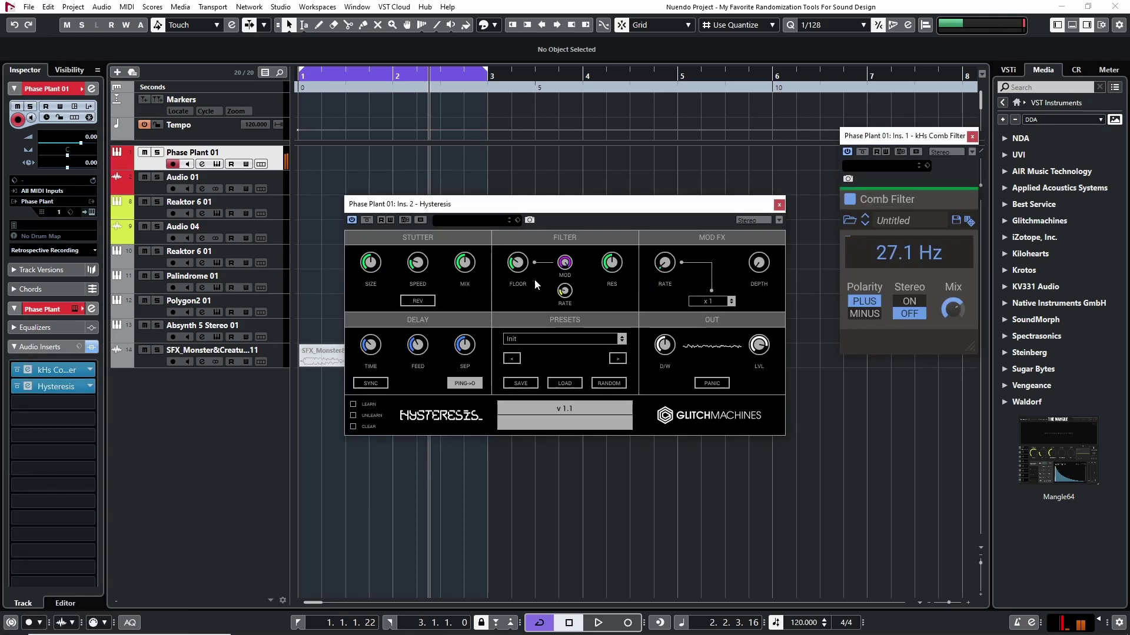
# Randomize the Hysteresis settings on Phase Plant 01 five times
pyautogui.click(608, 383)
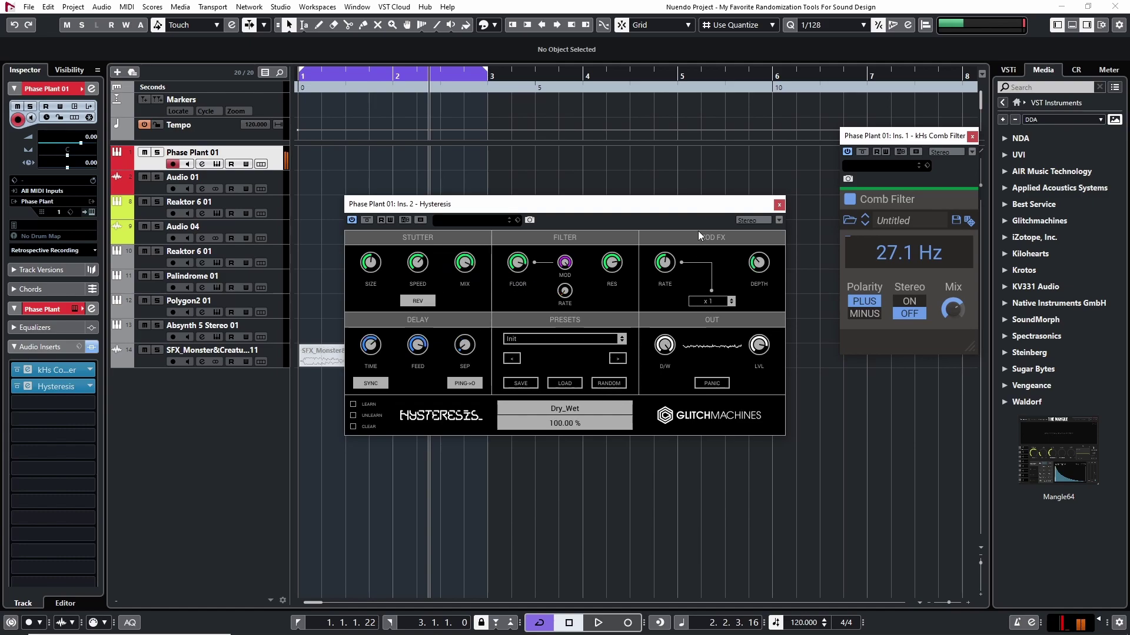
pyautogui.click(606, 383)
pyautogui.click(610, 384)
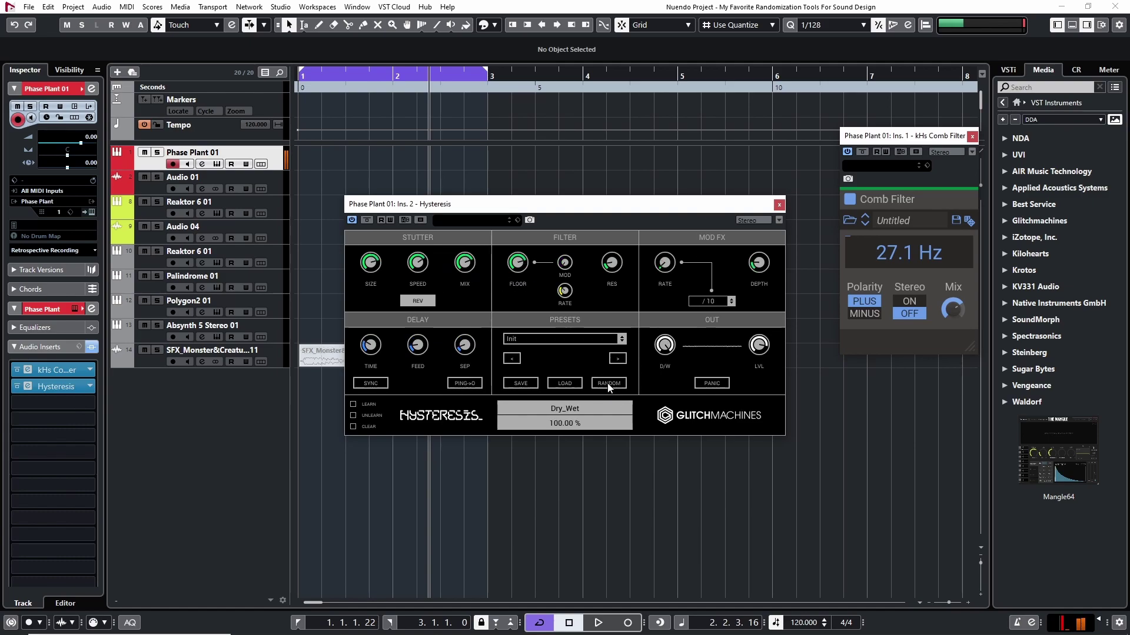
pyautogui.click(609, 385)
pyautogui.click(610, 385)
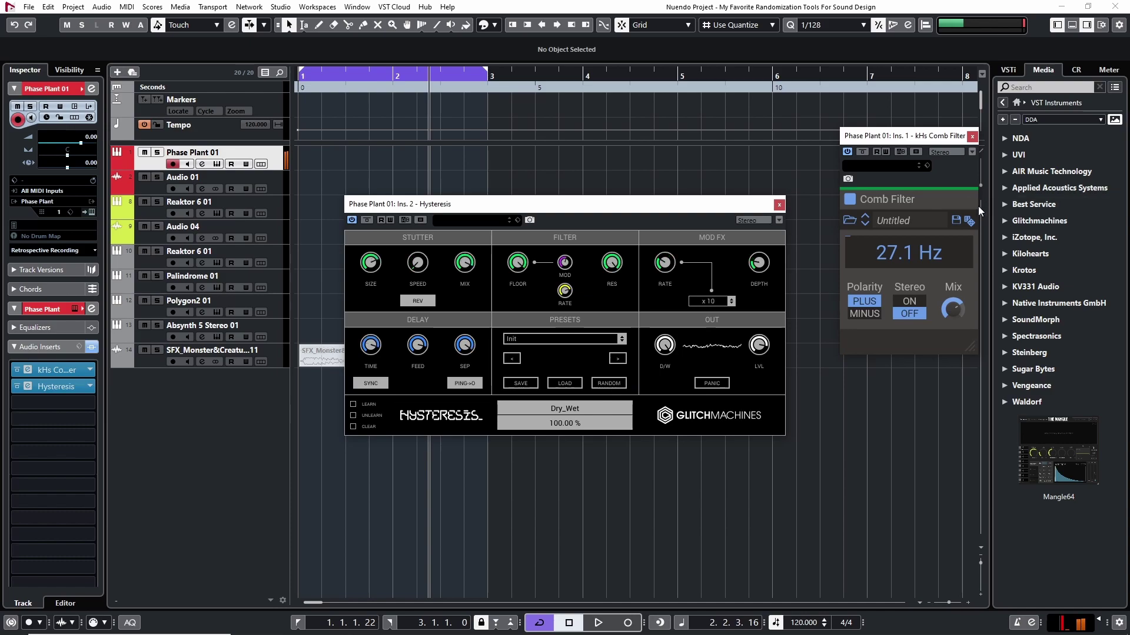
# Randomize the kHs Comb Filter settings three times
pyautogui.click(969, 221)
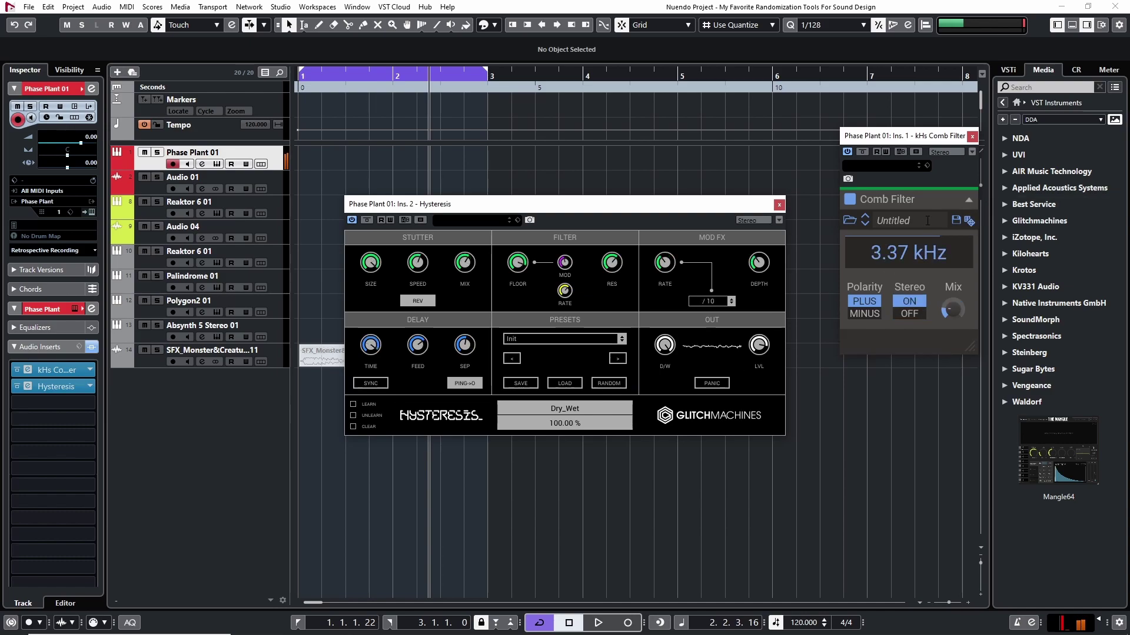
pyautogui.click(968, 220)
pyautogui.click(969, 221)
# Randomize Hysteresis fifteen more times on top of the Comb Filter
pyautogui.click(611, 383)
pyautogui.click(609, 384)
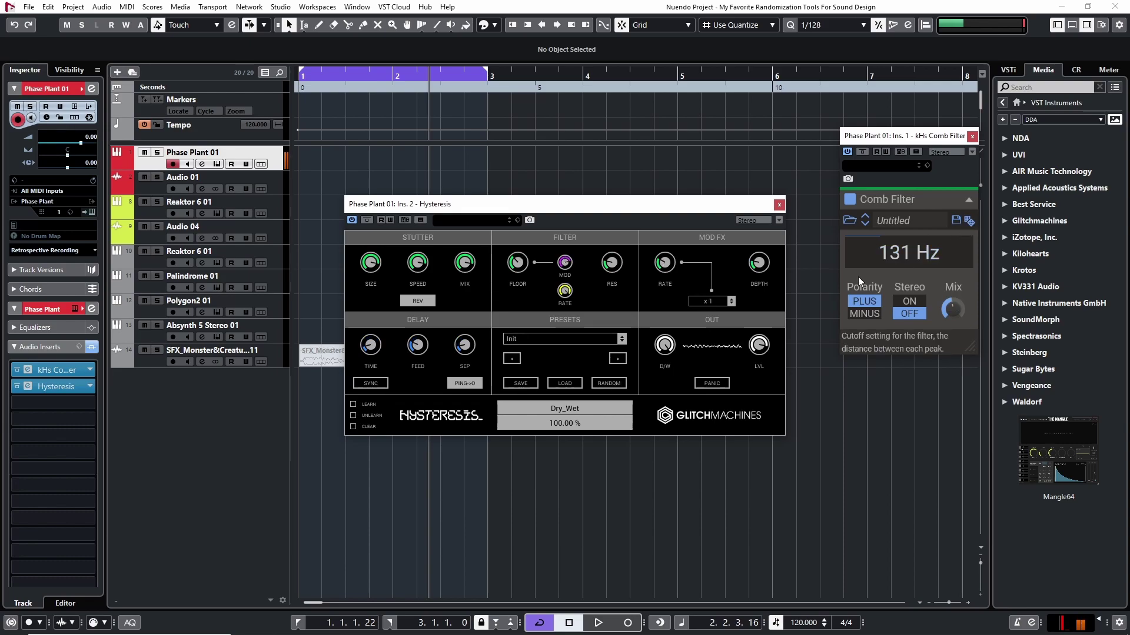
pyautogui.click(611, 386)
pyautogui.click(611, 386)
pyautogui.click(610, 386)
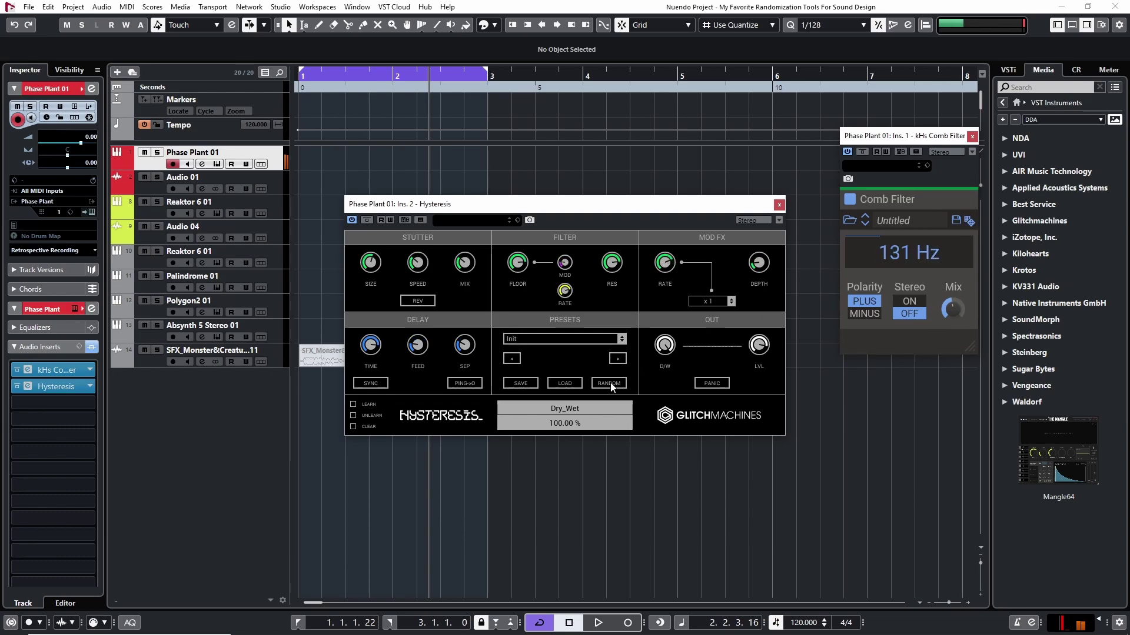
pyautogui.click(609, 385)
pyautogui.click(610, 384)
pyautogui.click(609, 383)
pyautogui.click(610, 384)
pyautogui.click(610, 384)
pyautogui.click(609, 384)
pyautogui.click(609, 384)
pyautogui.click(609, 384)
pyautogui.click(609, 383)
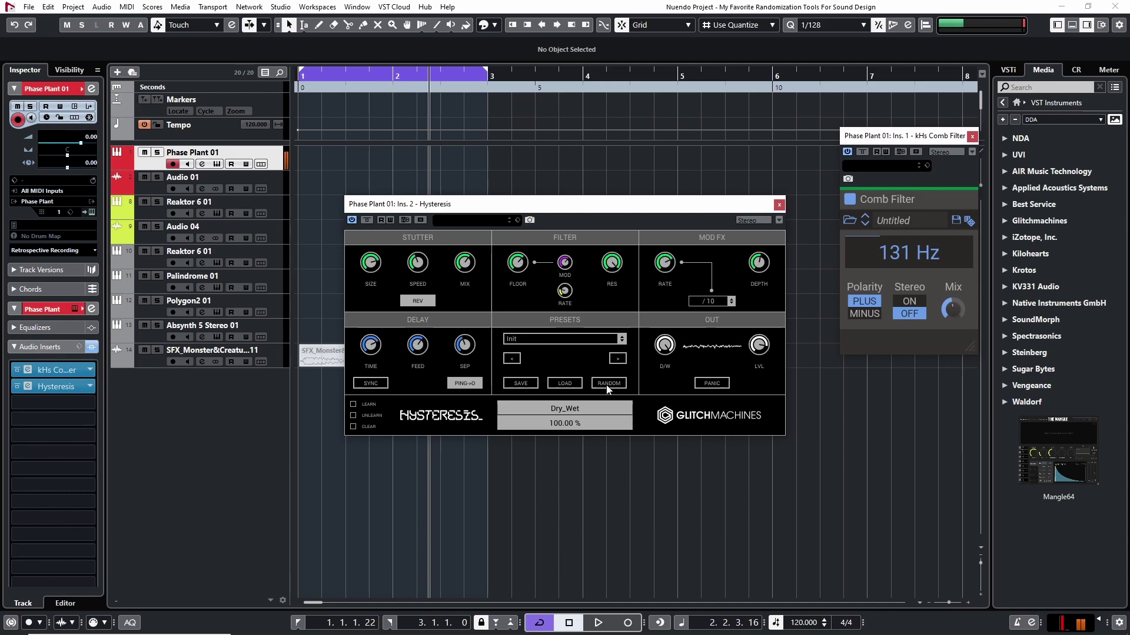
pyautogui.click(612, 385)
# Close the Hysteresis and Comb Filter windows and deactivate the Hysteresis insert on Phase Plant 01
pyautogui.hotkey('ctrl', 'w')
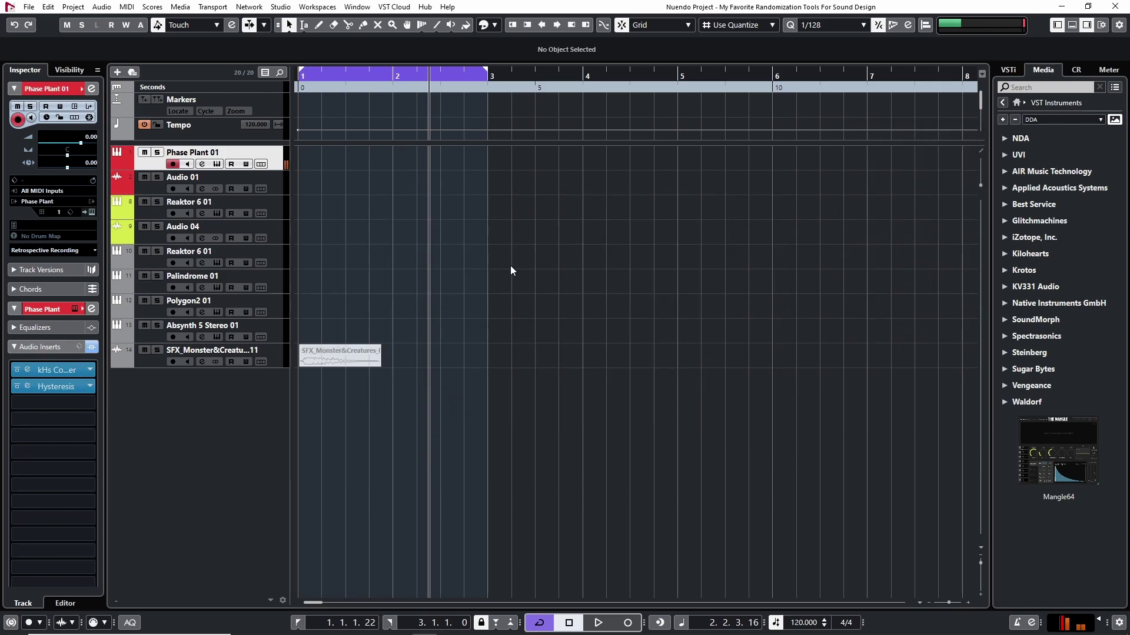
pyautogui.click(17, 386)
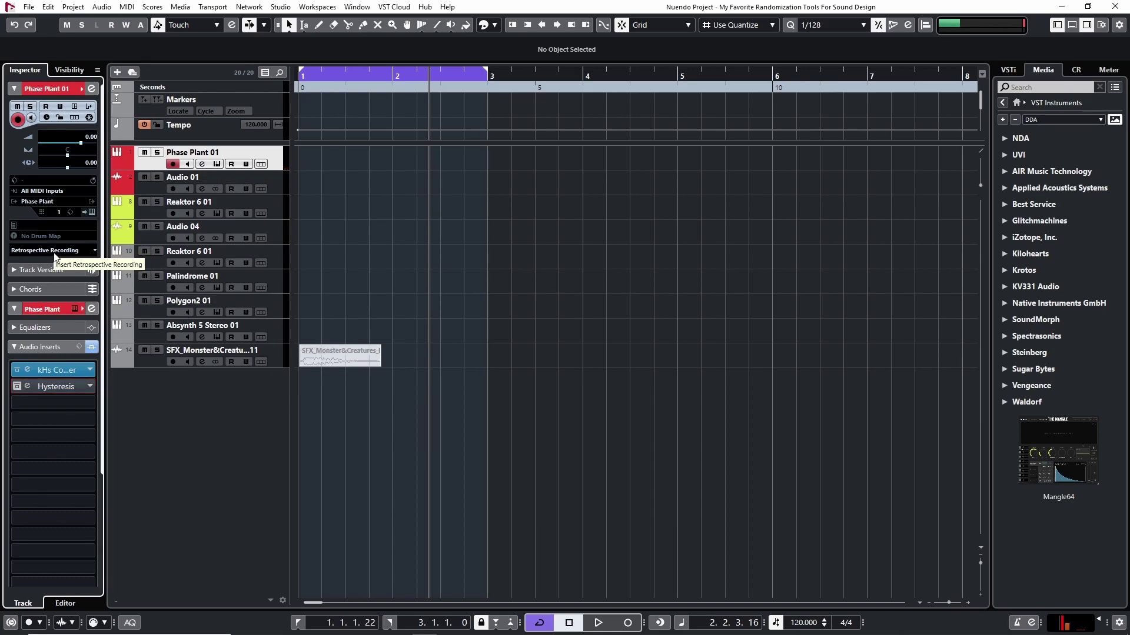
# Open the Absynth 5 Stereo 01 instrument and load Bright Area from the Absynth 5 bank's Layered Pad subtype
pyautogui.click(217, 337)
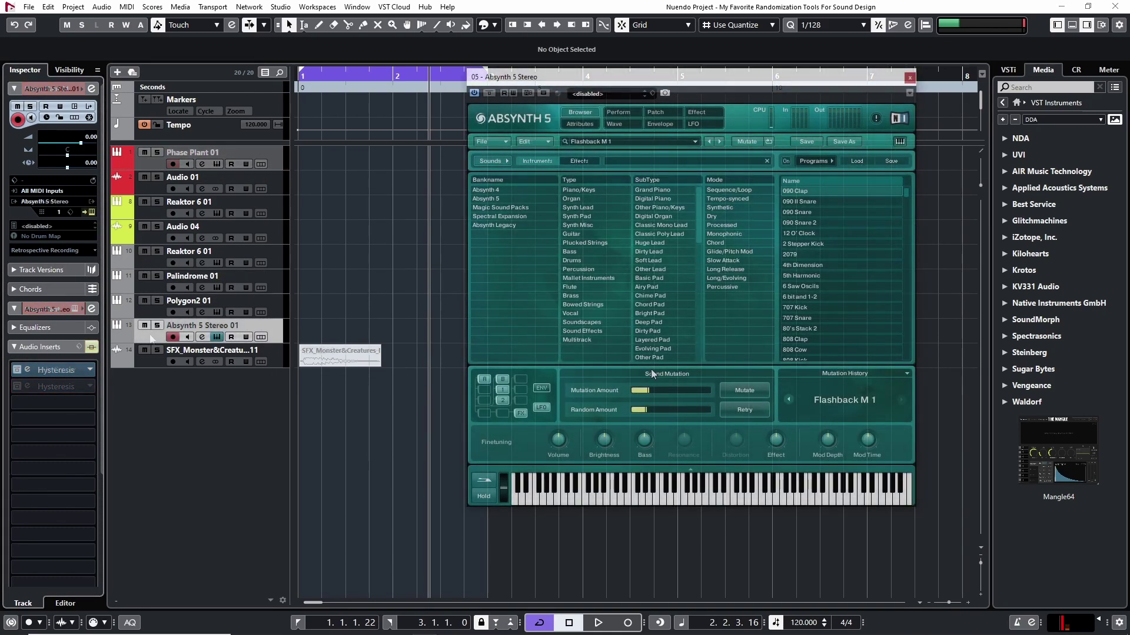
pyautogui.moveTo(716, 83); pyautogui.dragTo(688, 107)
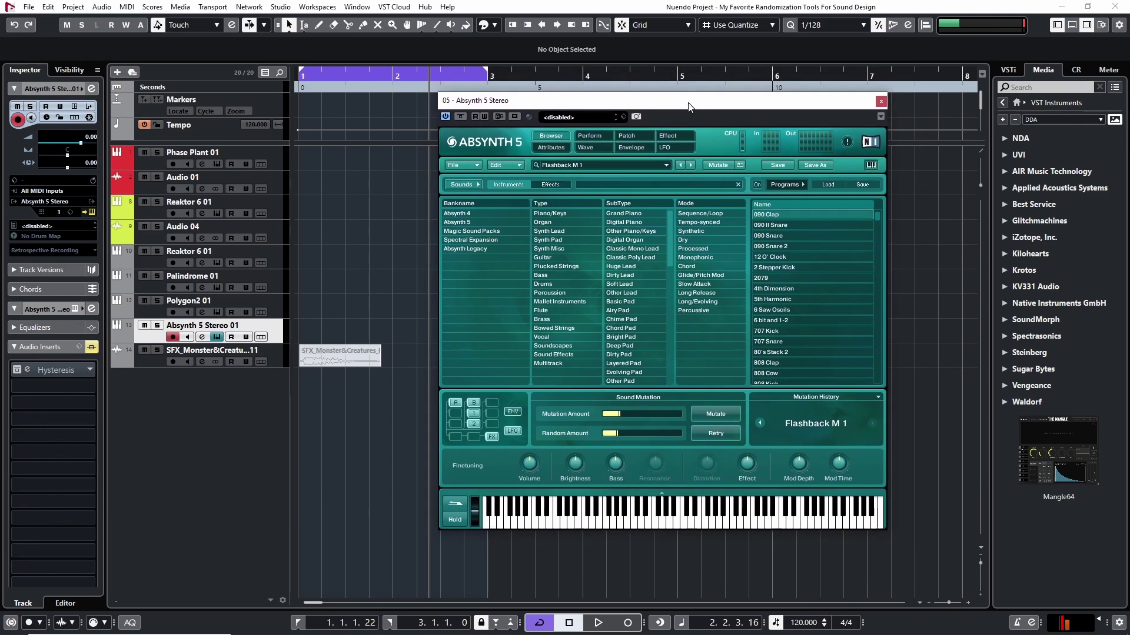
pyautogui.click(468, 221)
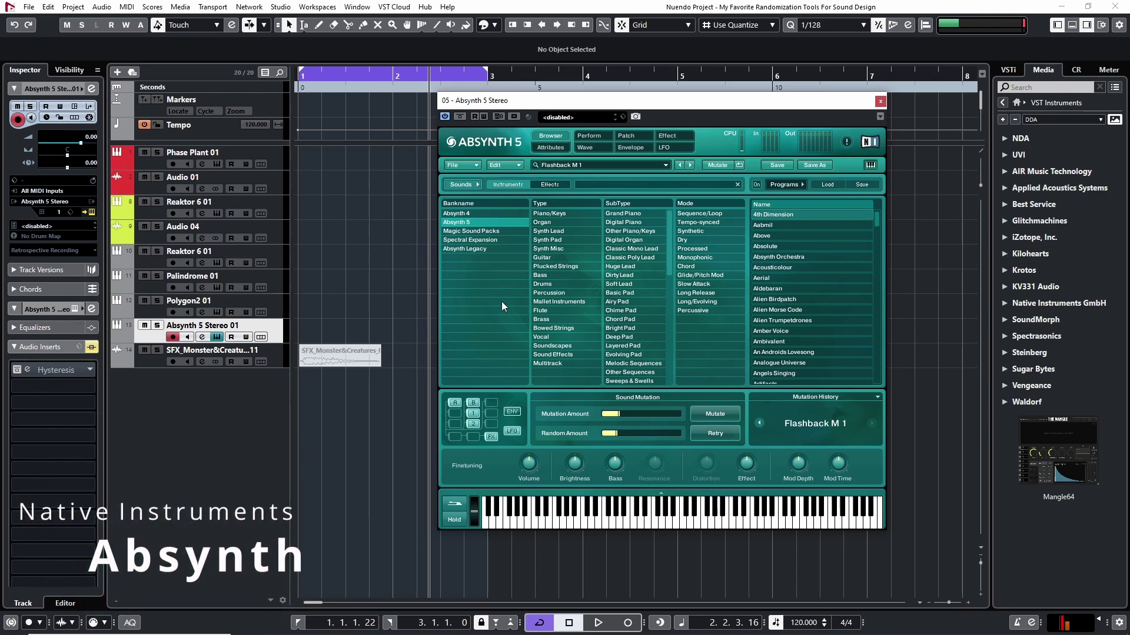
pyautogui.moveTo(691, 110); pyautogui.dragTo(697, 79)
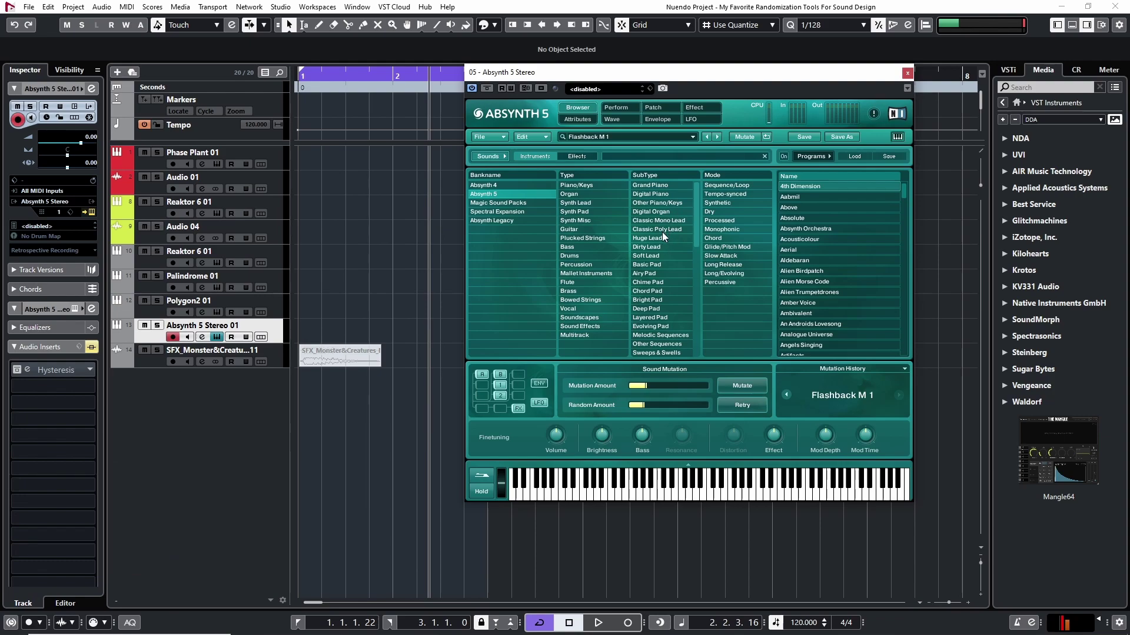
pyautogui.click(648, 317)
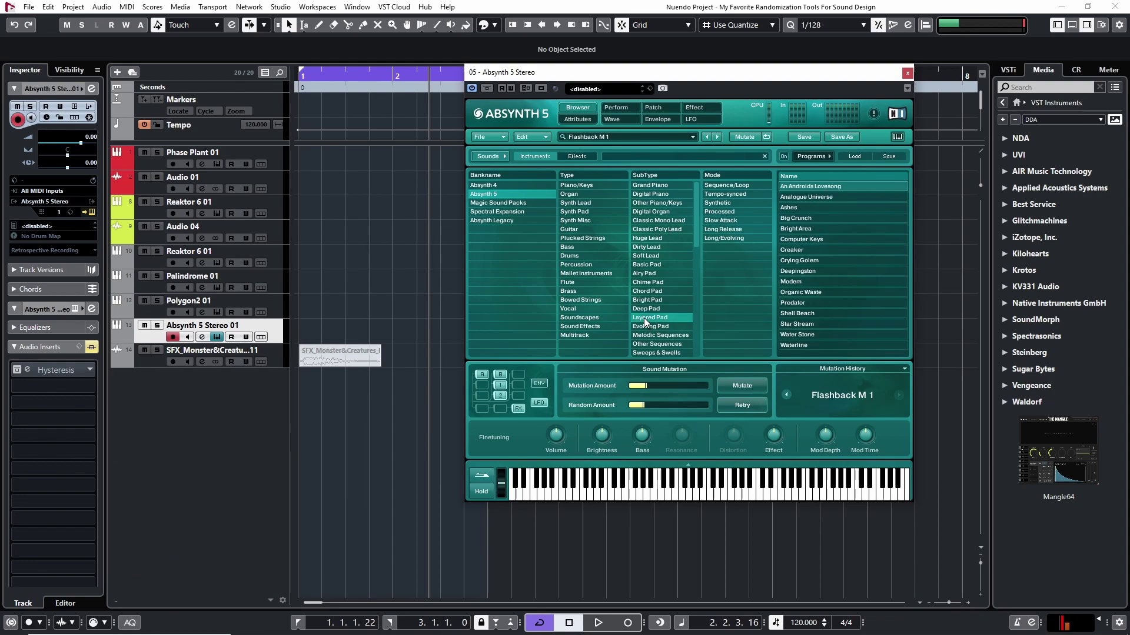
pyautogui.click(796, 228)
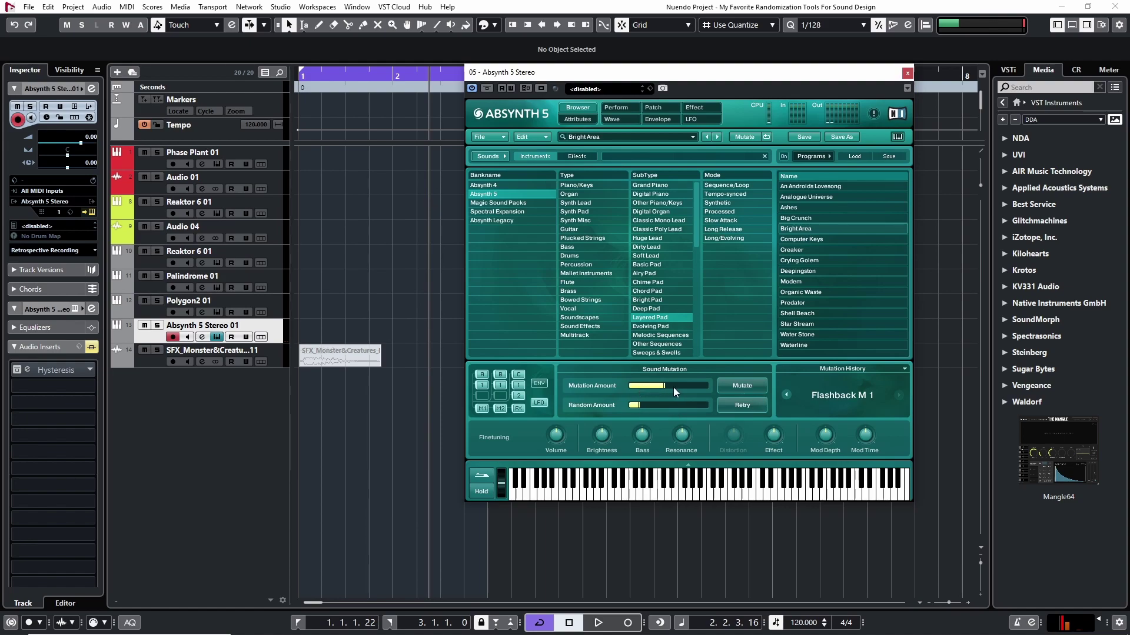
# Mutate the Bright Area sound once with the mutation amount at about half and close Absynth 5
pyautogui.click(745, 383)
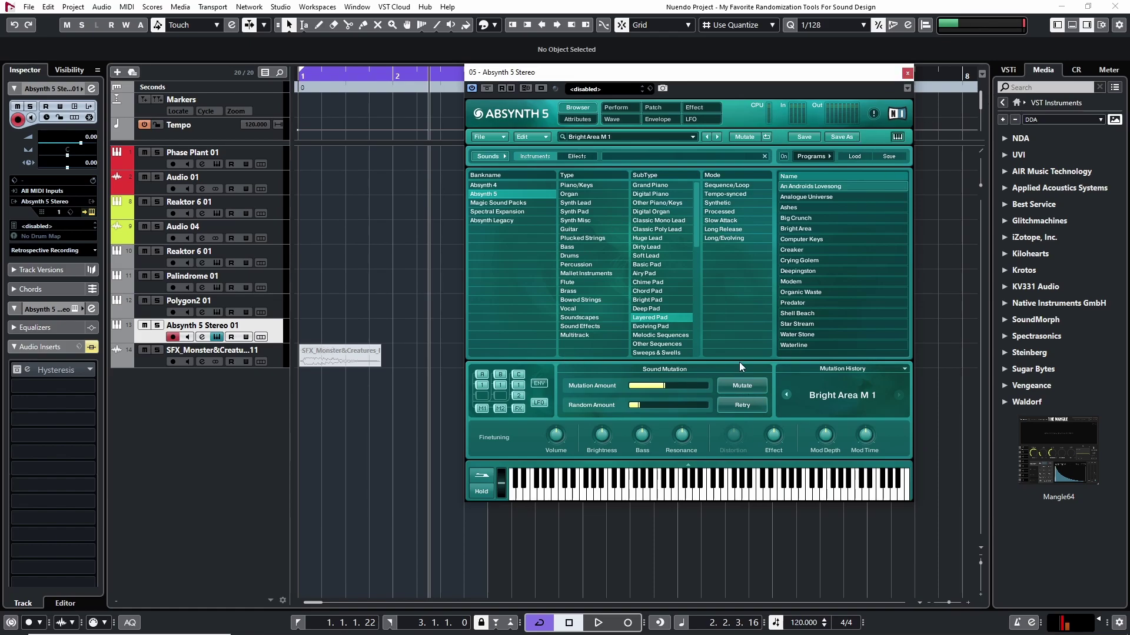
pyautogui.click(907, 72)
# Unmute the SFX_Monster&Creatures clip on track 14 and open that track's Unfiltered Audio Byome insert
pyautogui.moveTo(496, 259); pyautogui.dragTo(305, 441)
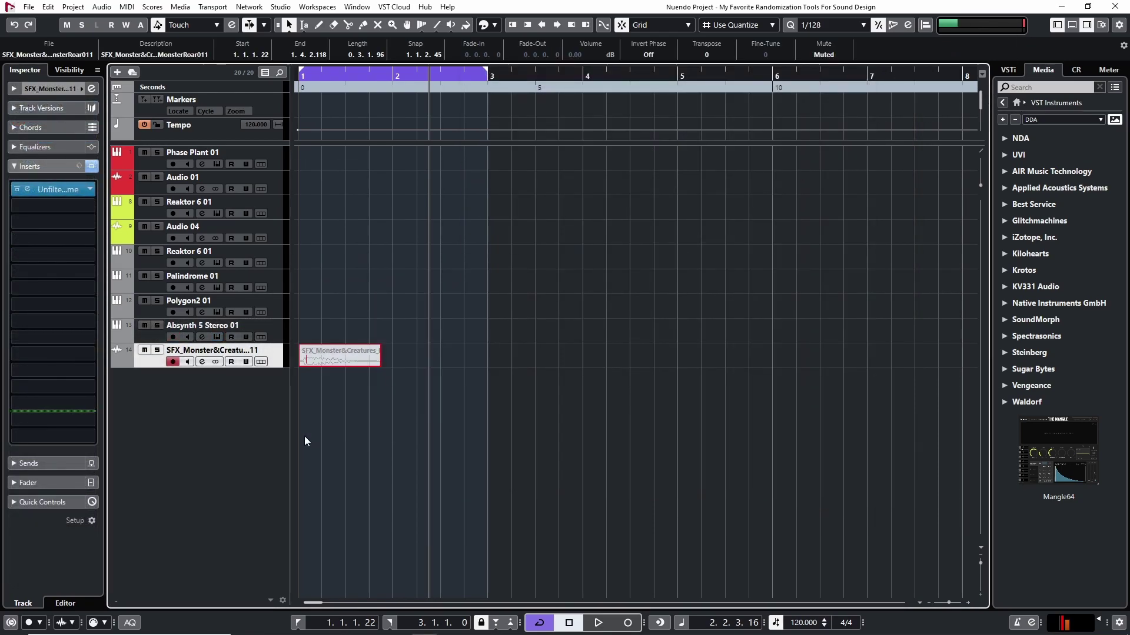
pyautogui.hotkey('shift', 'u')
pyautogui.click(27, 189)
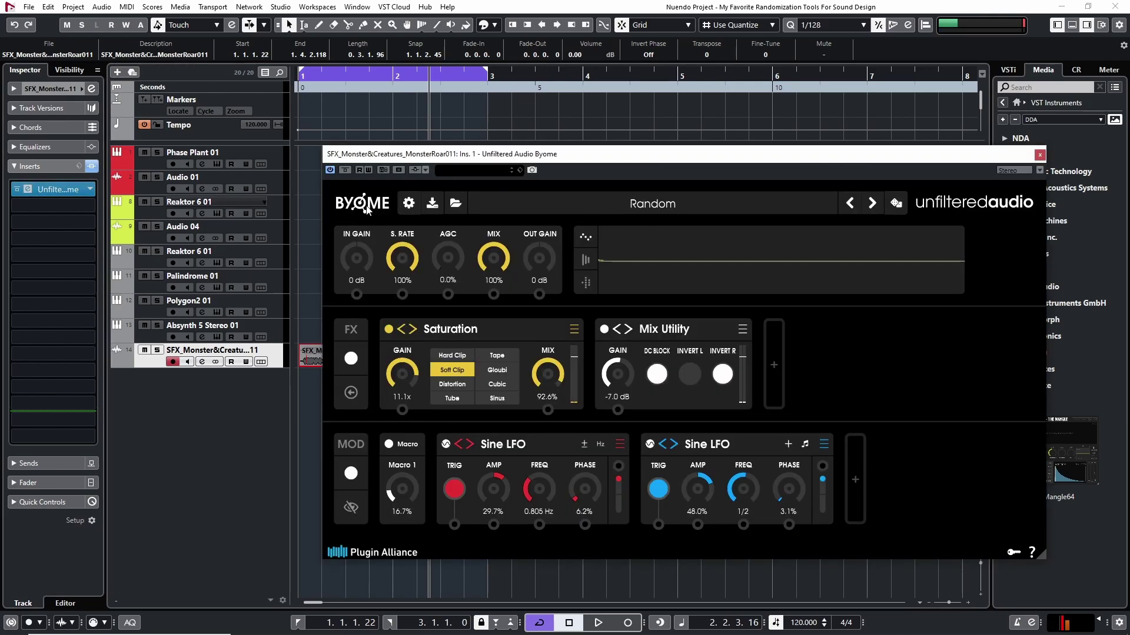
pyautogui.moveTo(581, 159); pyautogui.dragTo(576, 120)
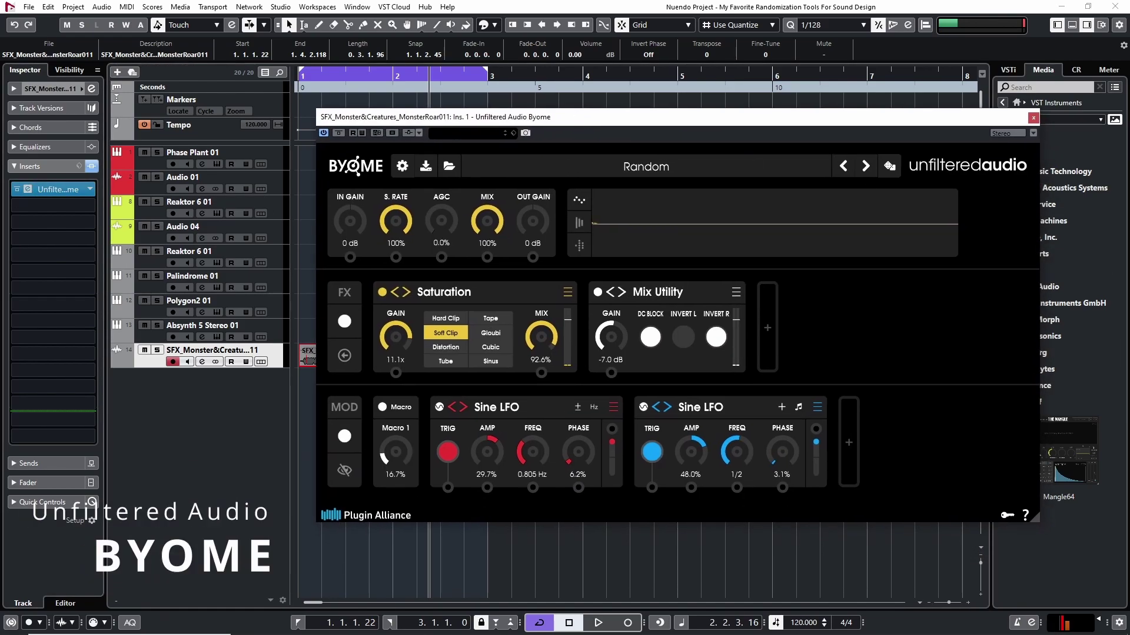
pyautogui.press('Escape')
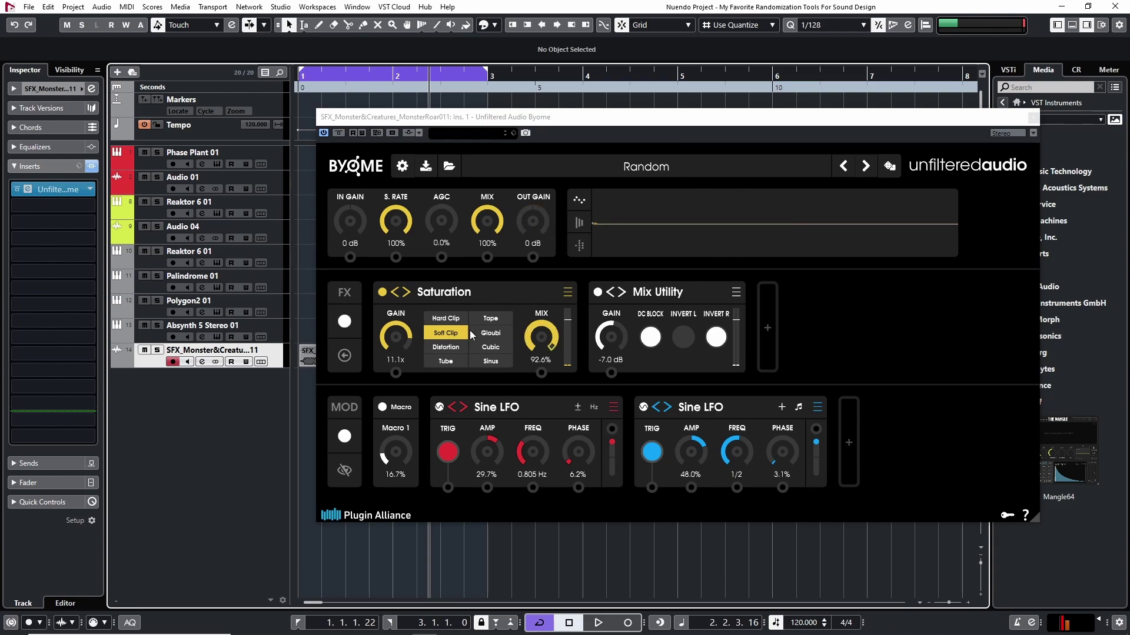
# Add three Basic Filter effects and one more Sine LFO modulator in Byome
pyautogui.click(770, 321)
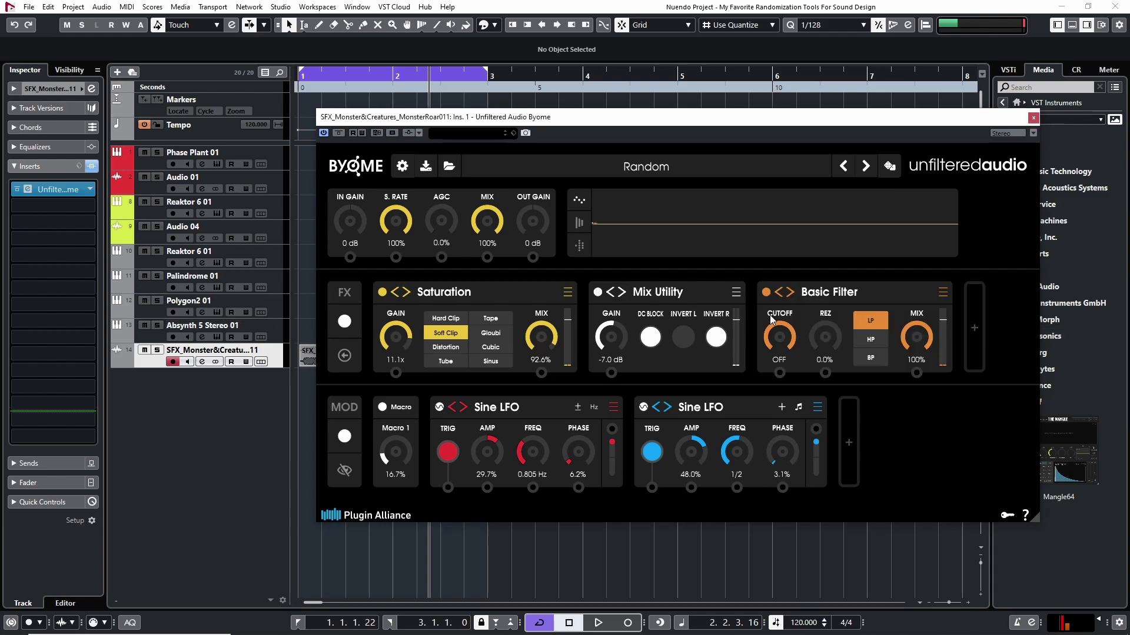
pyautogui.click(971, 320)
pyautogui.click(1024, 320)
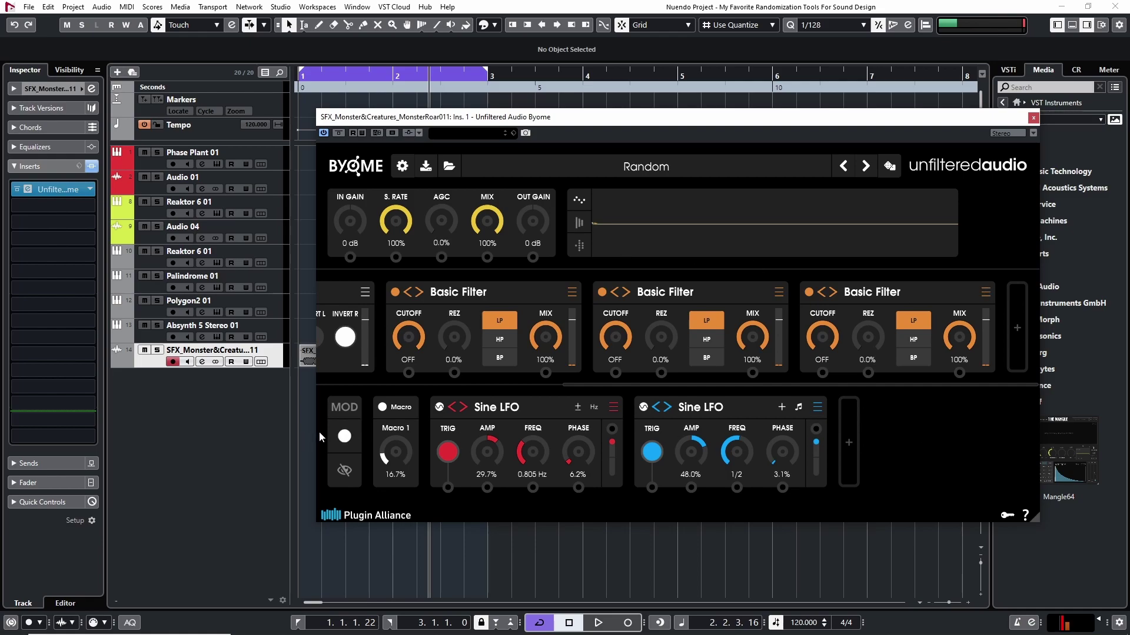
pyautogui.click(846, 421)
# Examine the modulator types available for the new Sine LFO and the effect categories available for the last Basic Filter
pyautogui.click(984, 408)
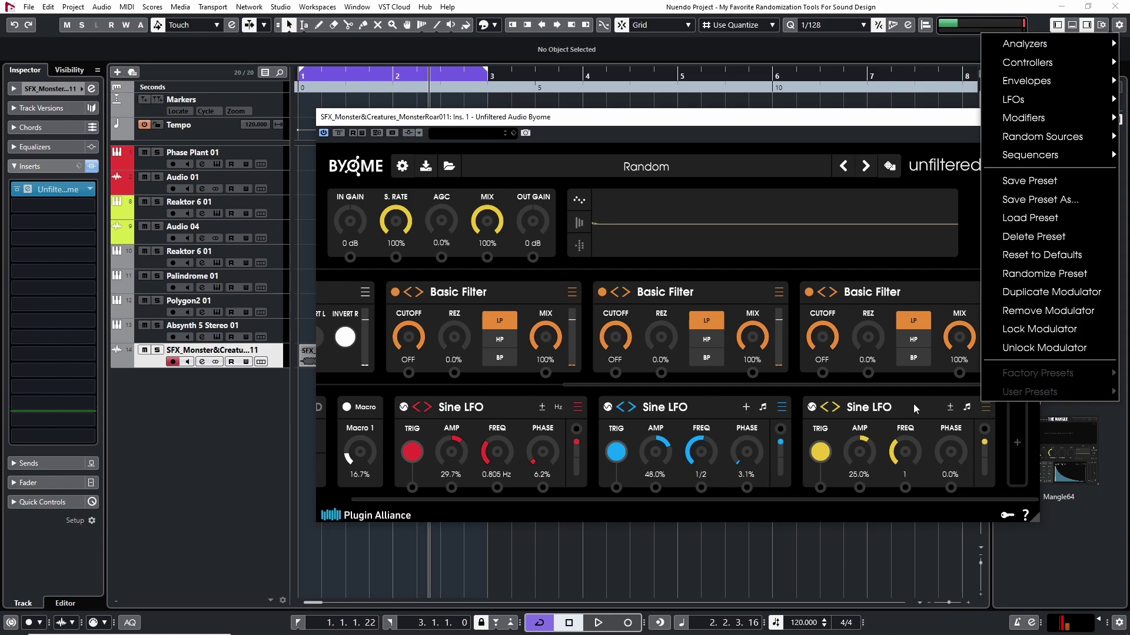
pyautogui.moveTo(1045, 119)
pyautogui.click(824, 216)
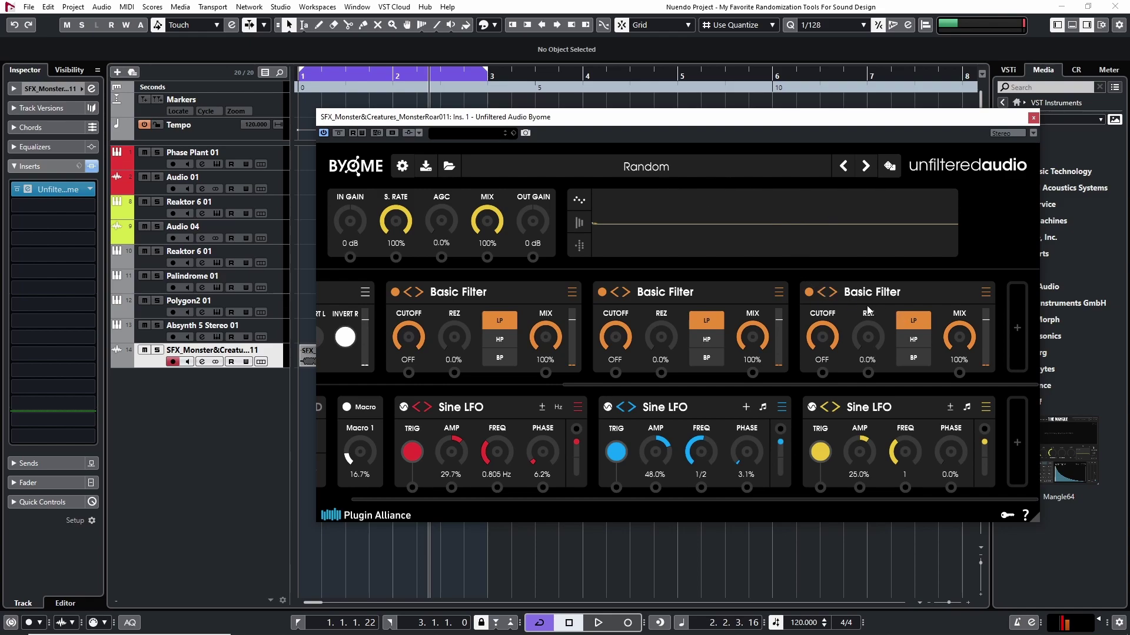
pyautogui.click(985, 293)
pyautogui.moveTo(1030, 227)
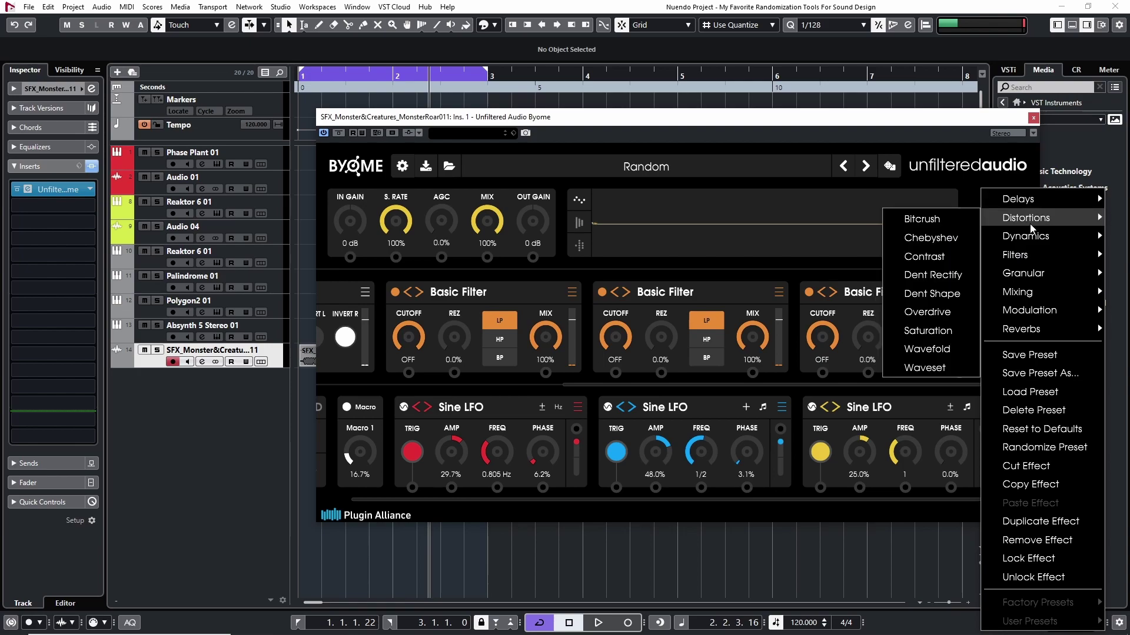
pyautogui.moveTo(1036, 278)
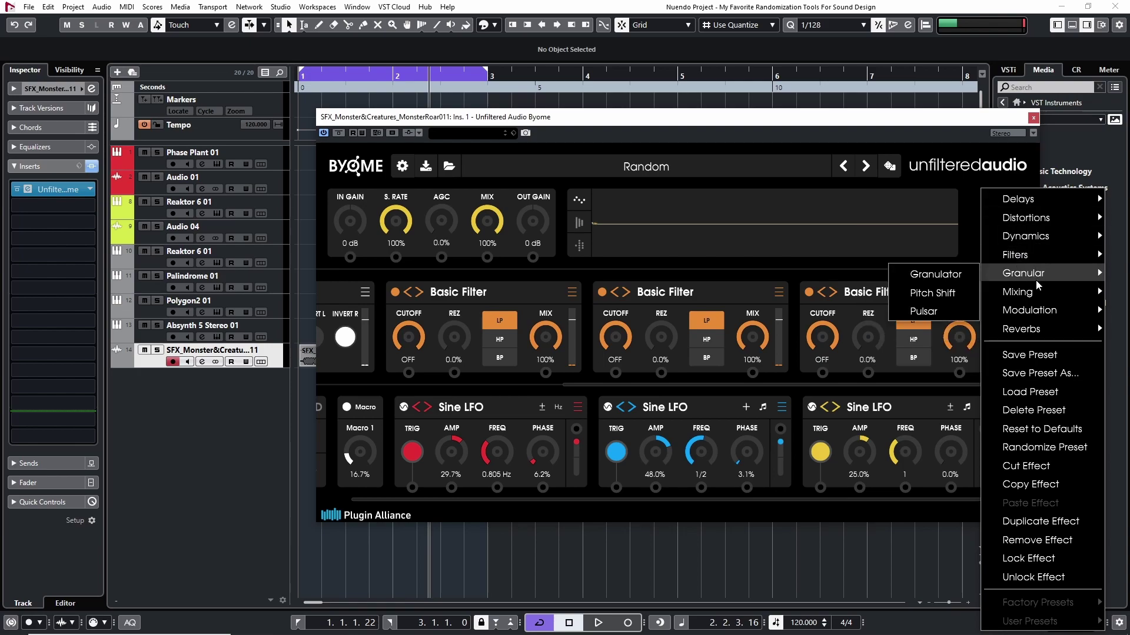
pyautogui.moveTo(1021, 299)
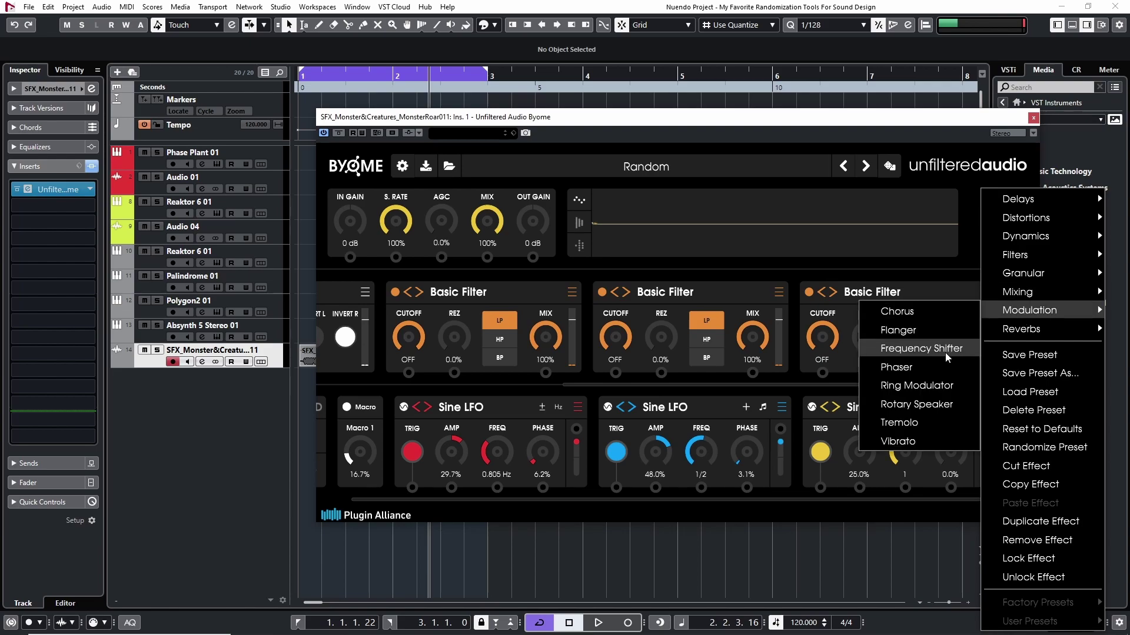
pyautogui.click(959, 207)
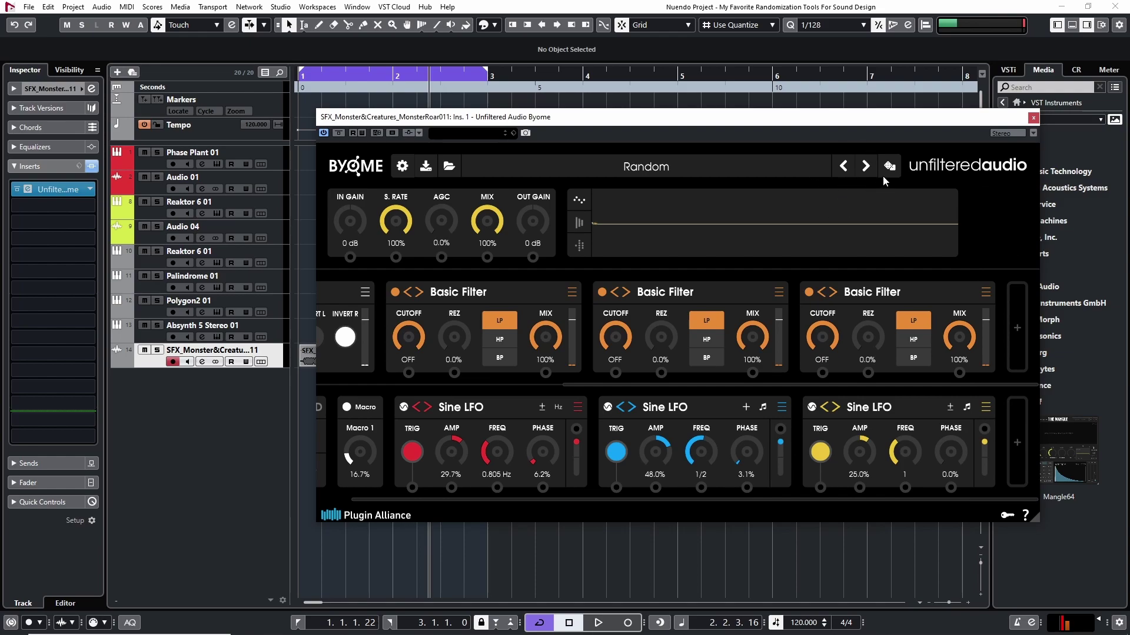
# Load the Byome factory preset GRNLR - Drum Bubbles from the Granular category
pyautogui.click(672, 175)
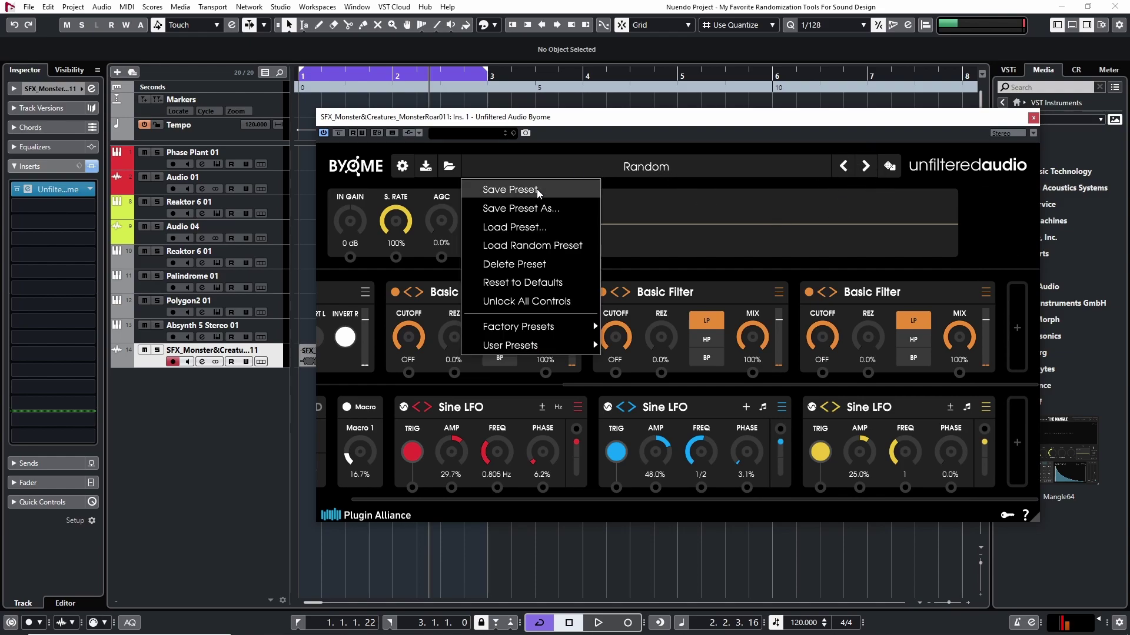
pyautogui.moveTo(527, 333)
pyautogui.moveTo(654, 314)
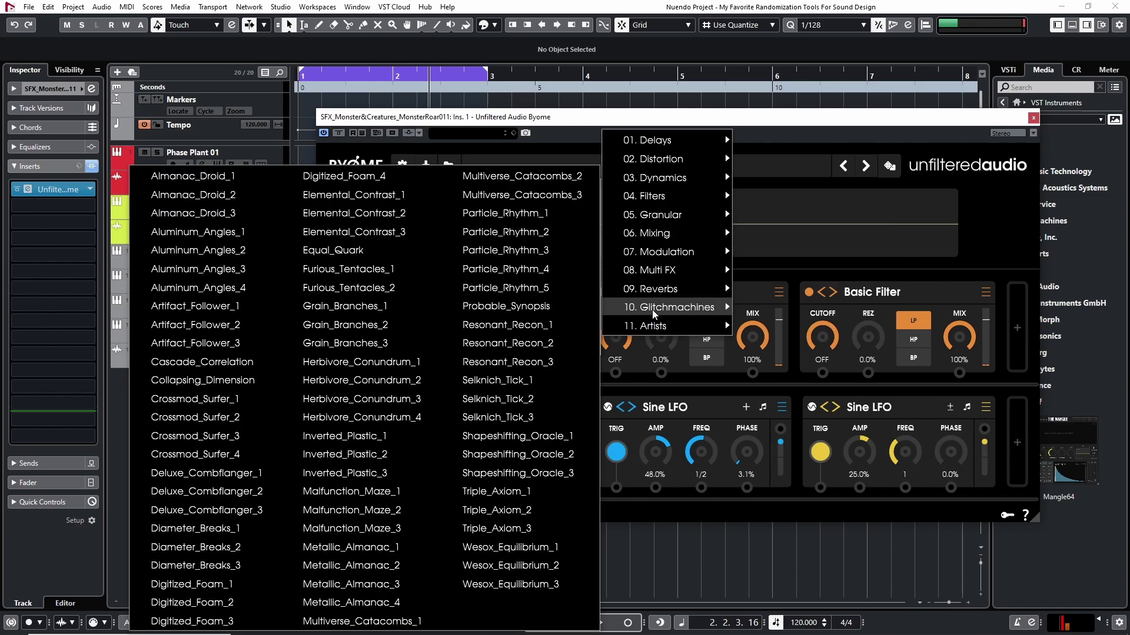
pyautogui.moveTo(667, 221)
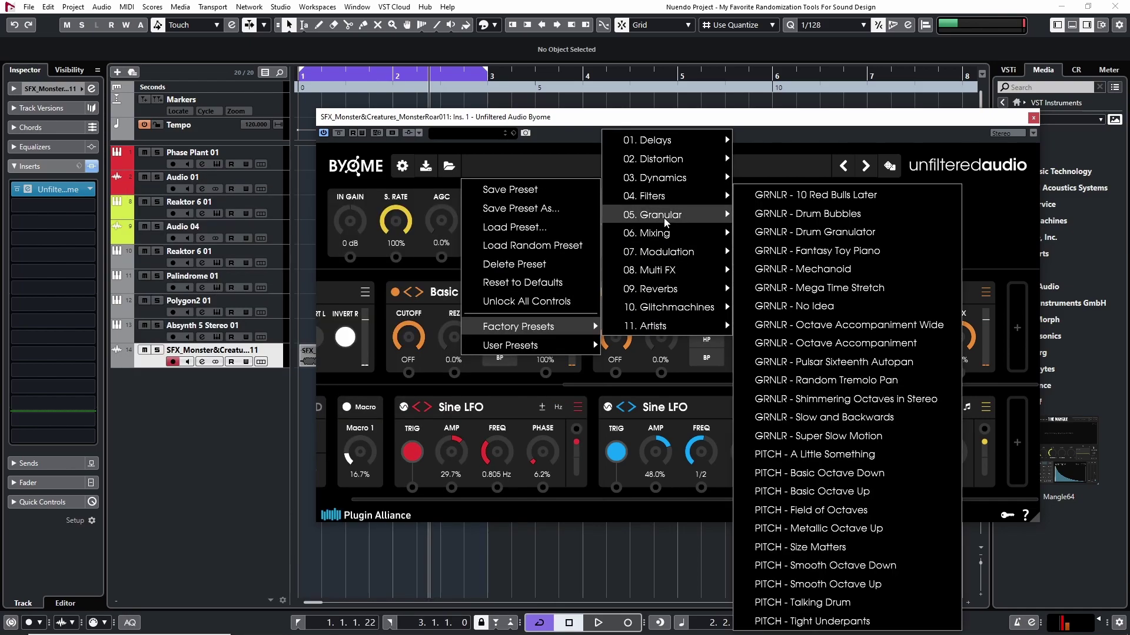
pyautogui.click(783, 215)
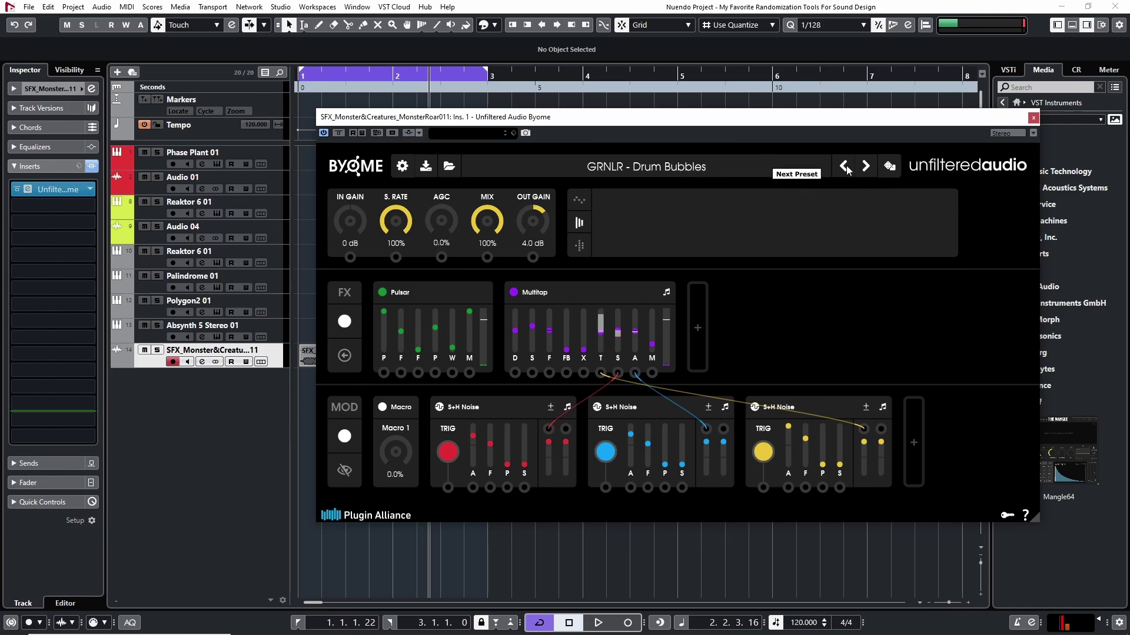
# Examine Byome's options for randomizing the preset
pyautogui.rightClick(892, 167)
pyautogui.click(973, 242)
pyautogui.click(973, 240)
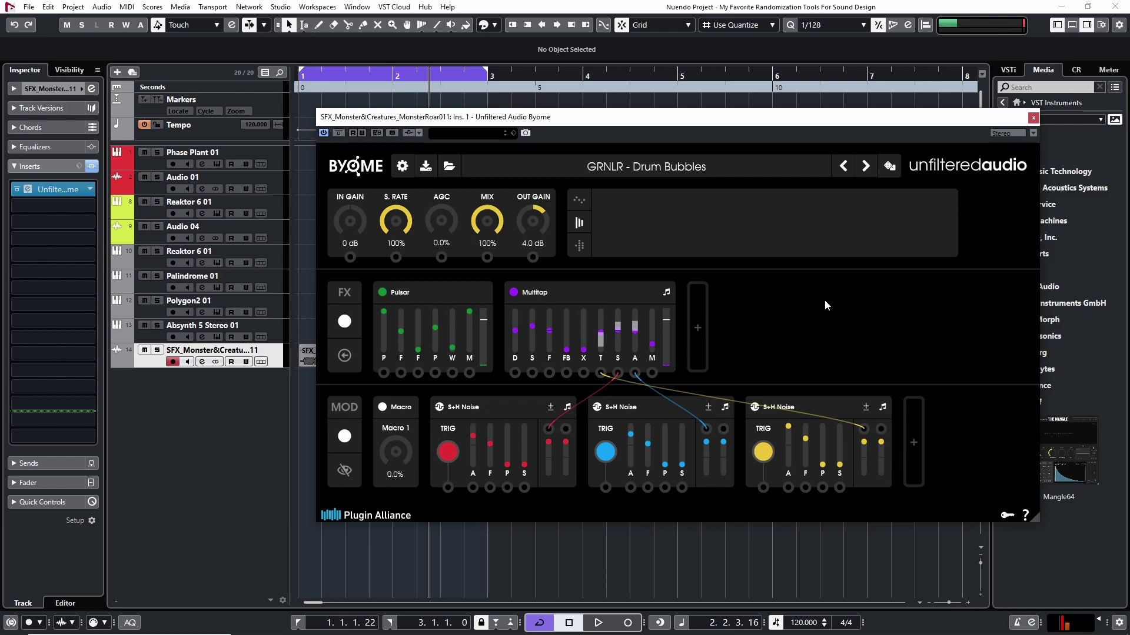
# Close the Byome window and set the cycle range to the length of the monster roar clip
pyautogui.click(1034, 119)
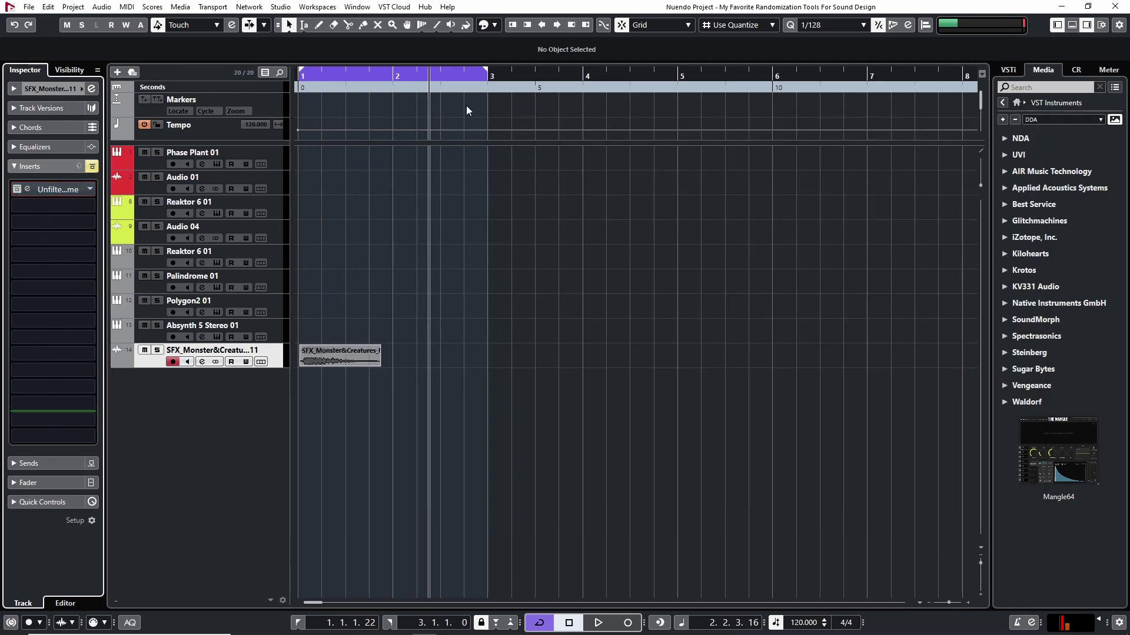
pyautogui.hotkey('ctrl', 'a')
pyautogui.press('p')
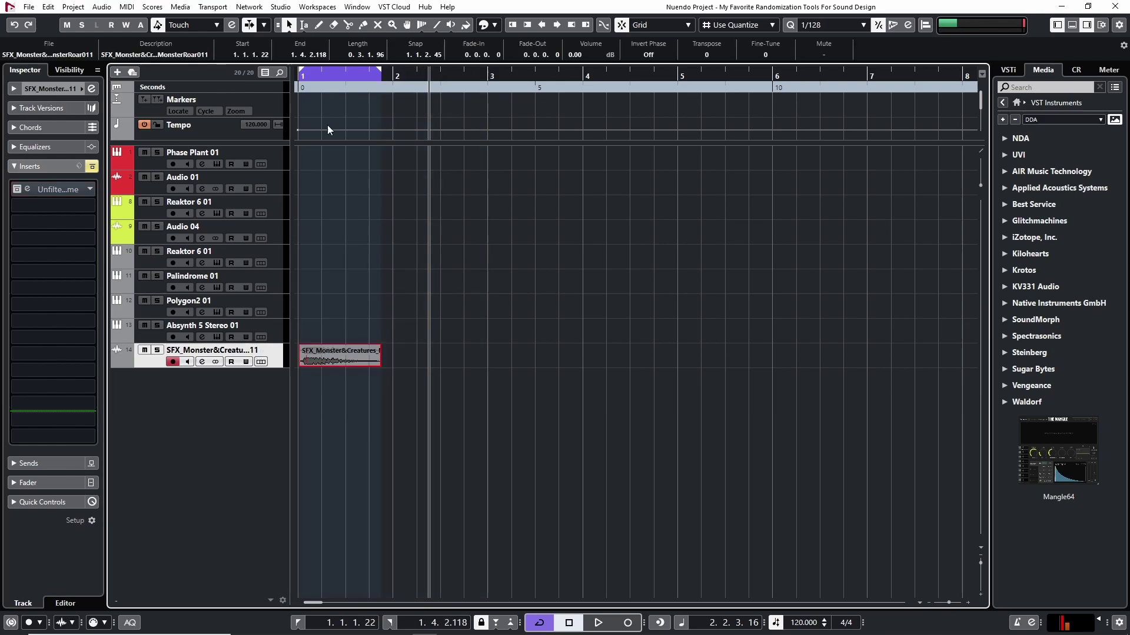
# Reopen the Byome insert of the monster roar track and close the Reaktor 6 window
pyautogui.click(31, 190)
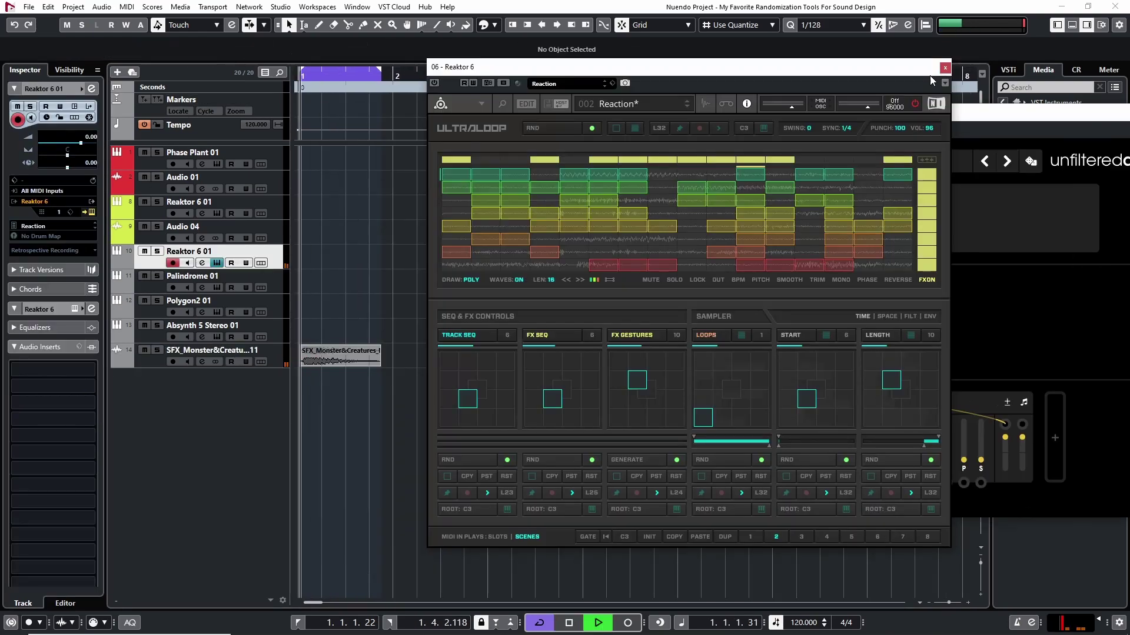
pyautogui.click(945, 67)
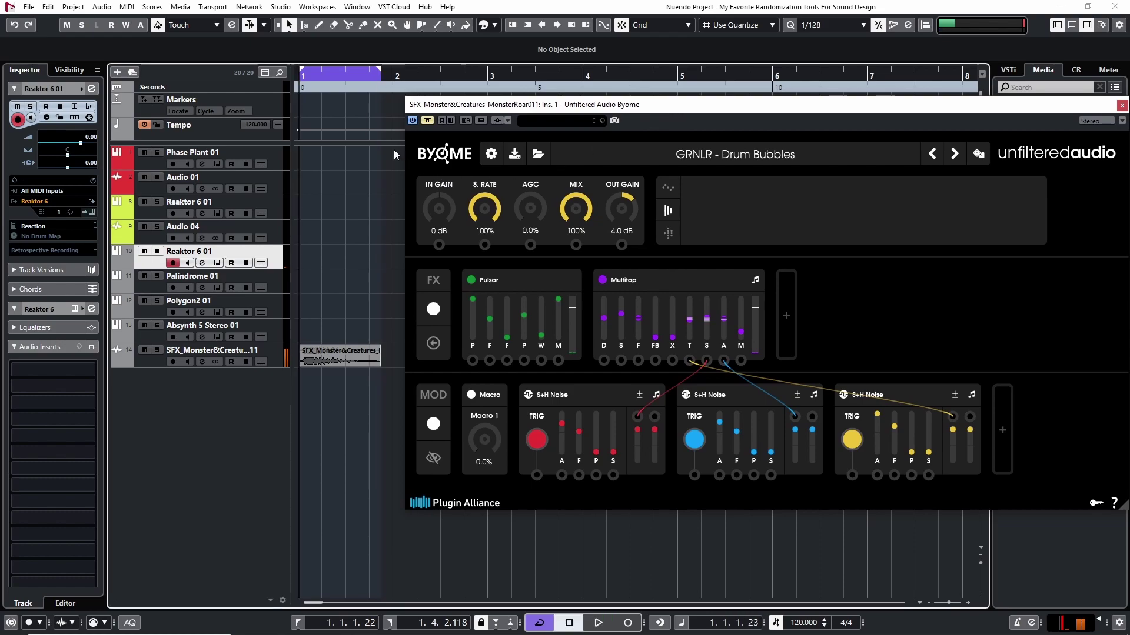
# Audition the looped monster roar clip and extend the end of the cycle range to 2.1.1.0
pyautogui.press('space')
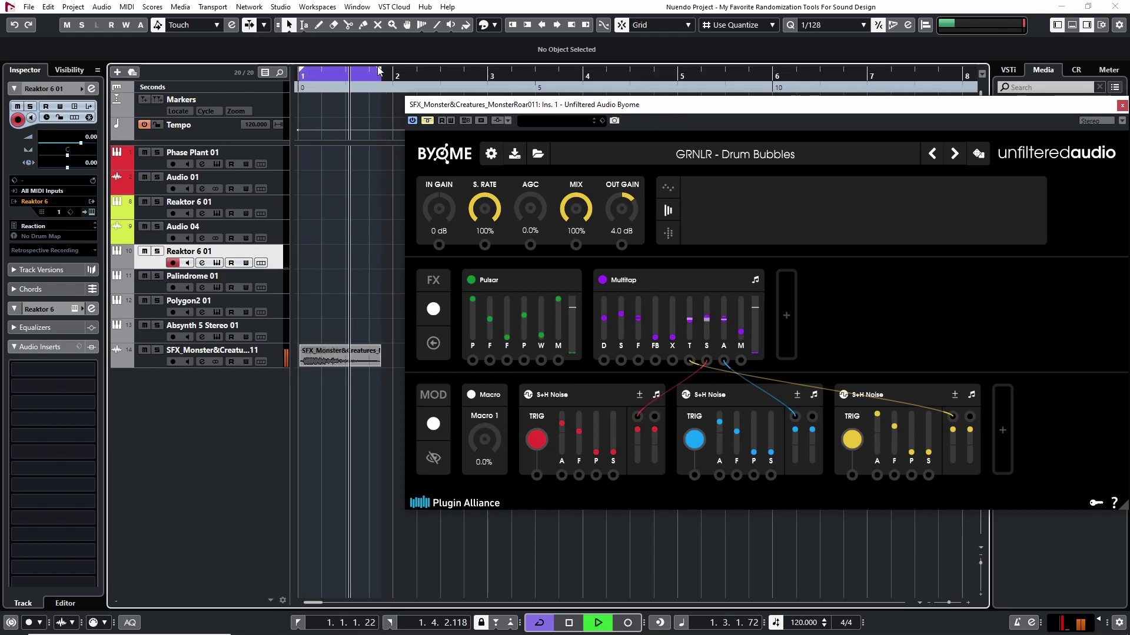
pyautogui.moveTo(382, 75); pyautogui.dragTo(392, 76)
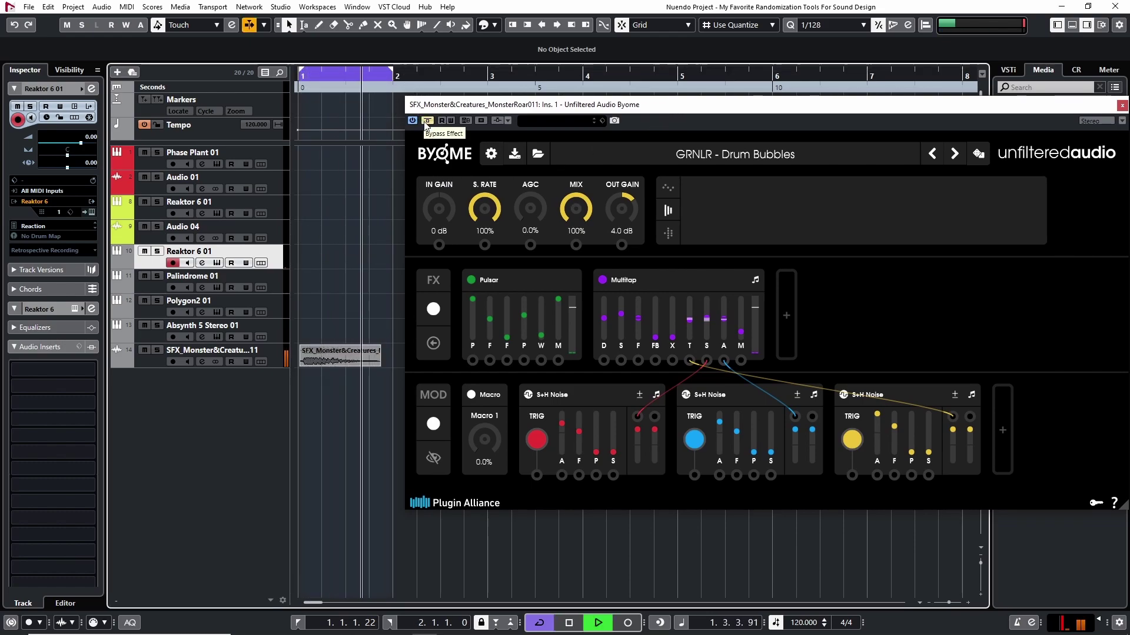
pyautogui.press('space')
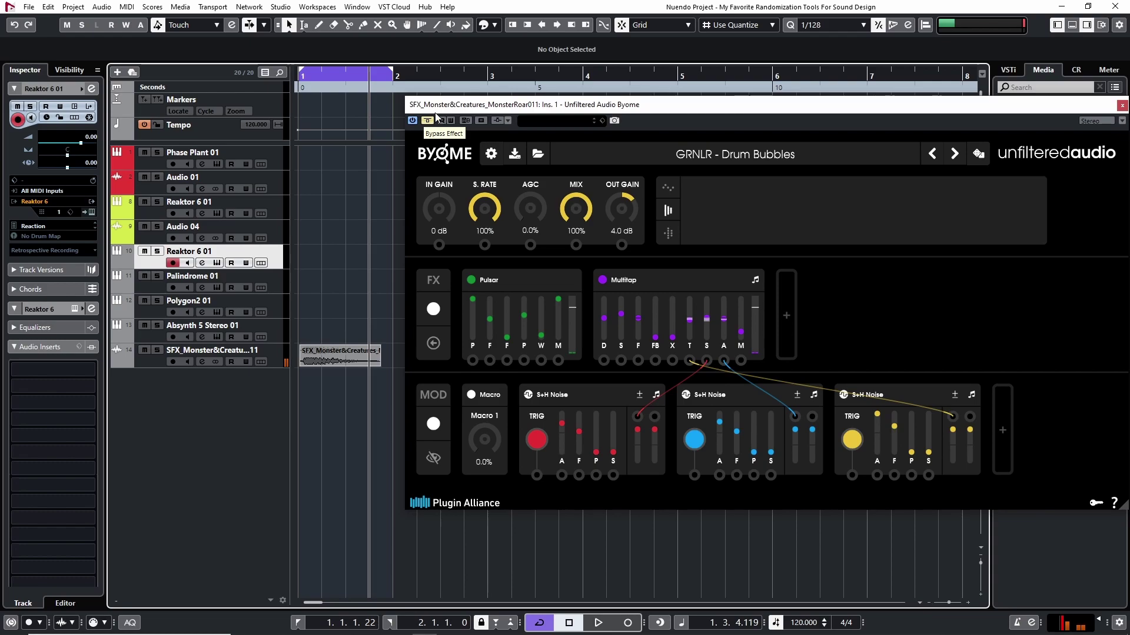
pyautogui.moveTo(480, 106)
pyautogui.mouseDown()
pyautogui.moveTo(503, 109)
pyautogui.moveTo(465, 102)
pyautogui.mouseUp()
pyautogui.press('space')
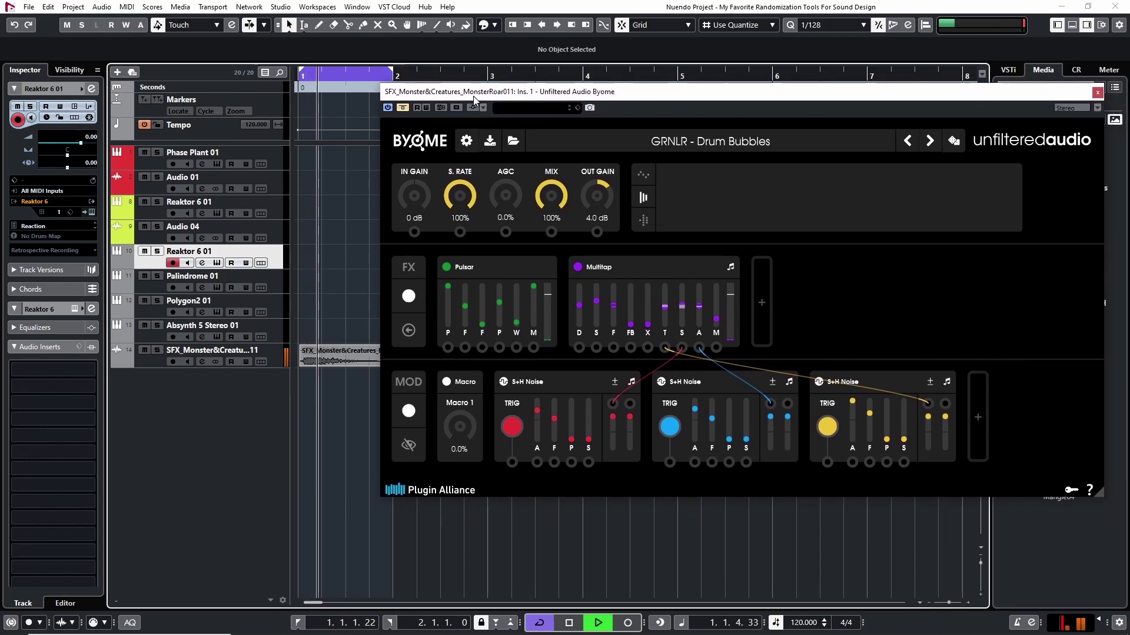
pyautogui.press('space')
pyautogui.press('space')
# Randomize the Byome preset three times during loop playback
pyautogui.moveTo(602, 103); pyautogui.dragTo(549, 100)
pyautogui.click(910, 147)
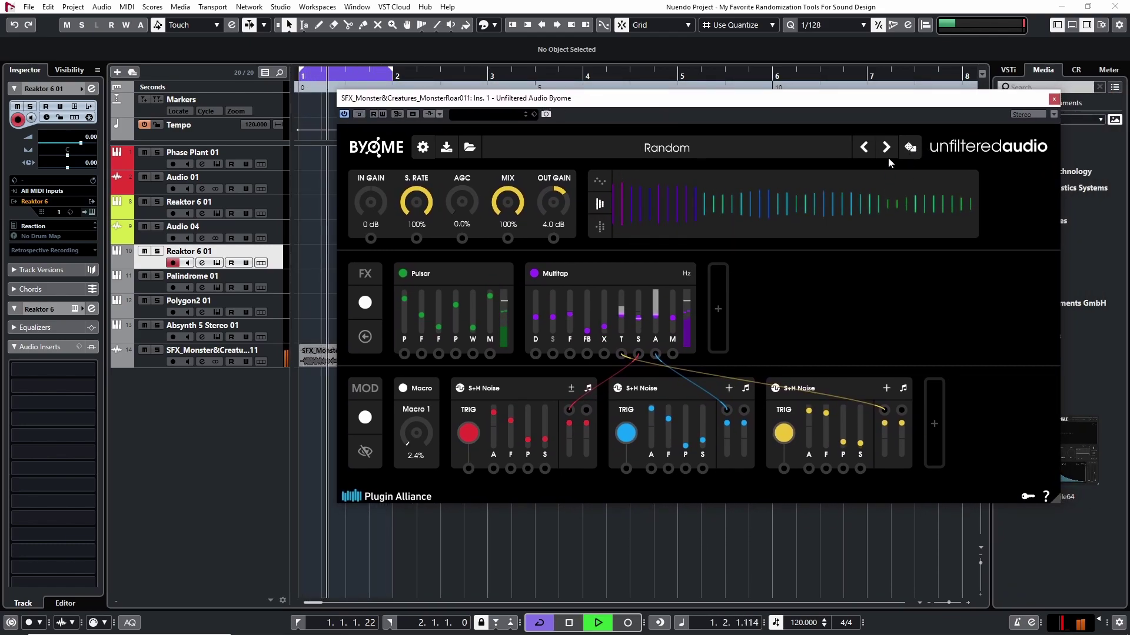
pyautogui.click(910, 147)
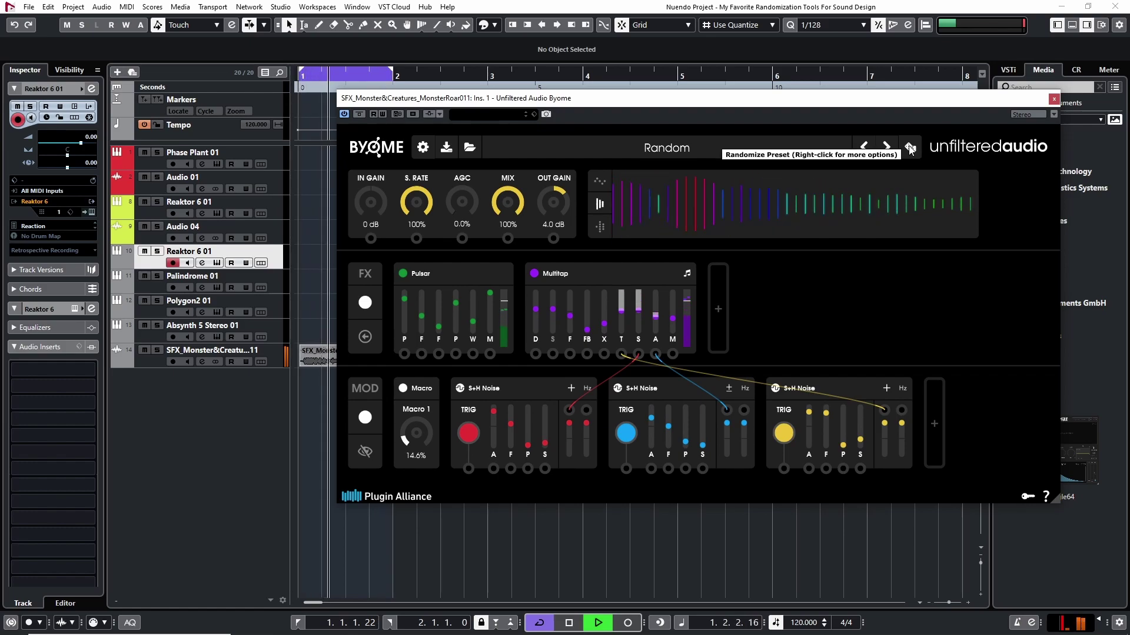
pyautogui.click(910, 147)
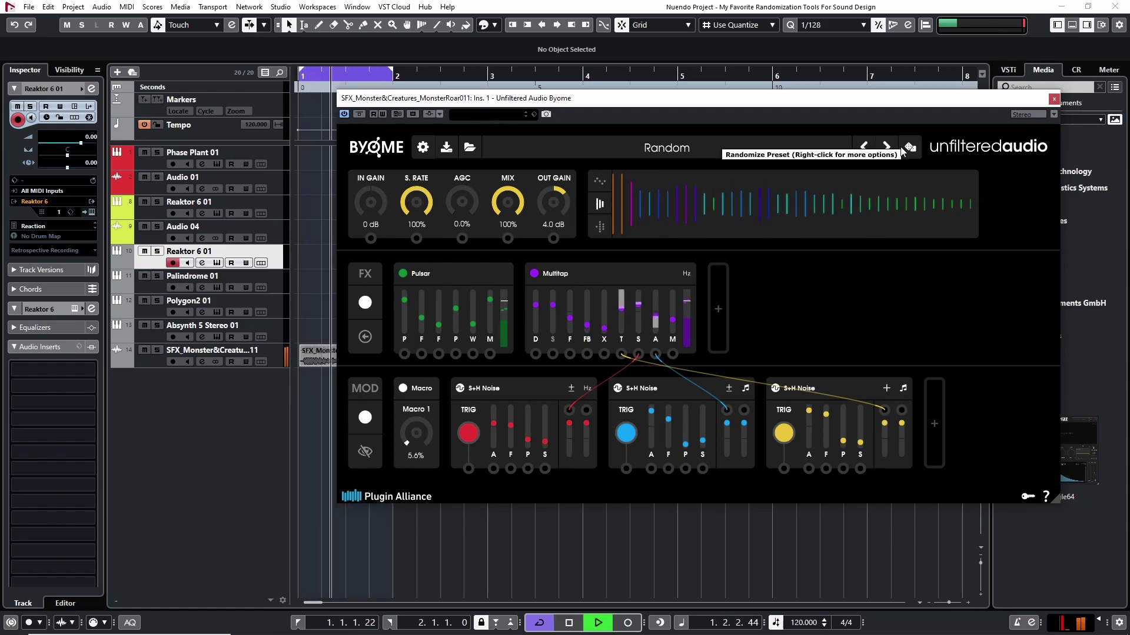
# Advance to the Byome preset with a single Pulsar effect and randomize it repeatedly while auditioning the loop
pyautogui.click(910, 147)
pyautogui.press('space')
pyautogui.click(918, 149)
pyautogui.press('space')
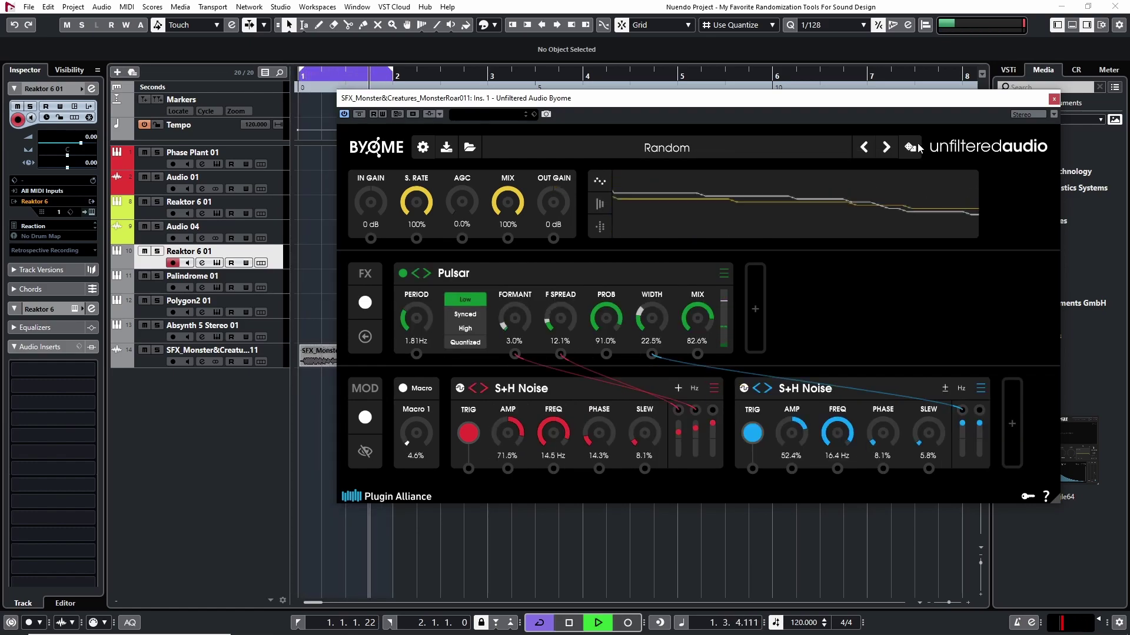
pyautogui.click(915, 147)
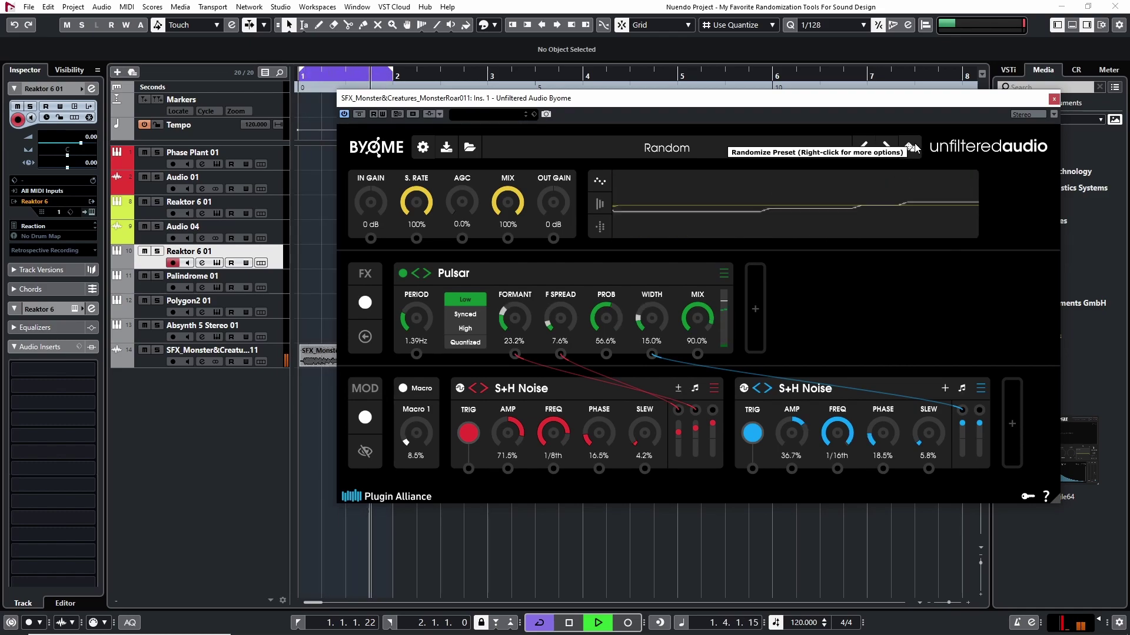
# Advance to the preset GRNLR - Fantasy Toy Piano and randomize it repeatedly during loop playback
pyautogui.click(887, 148)
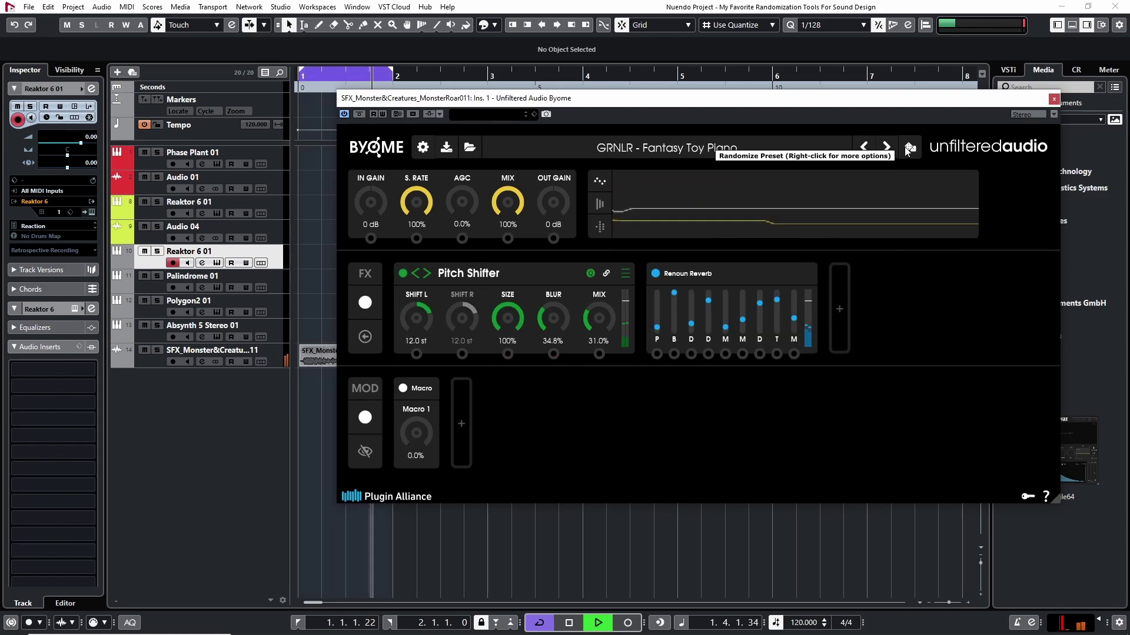
pyautogui.click(910, 149)
pyautogui.click(909, 149)
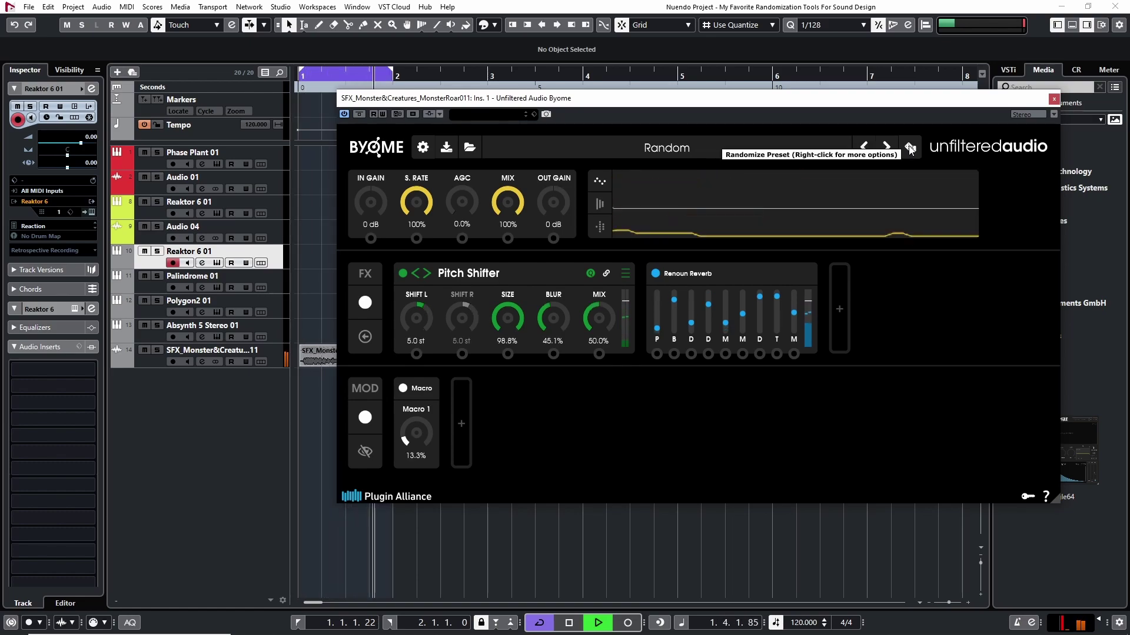
pyautogui.click(910, 149)
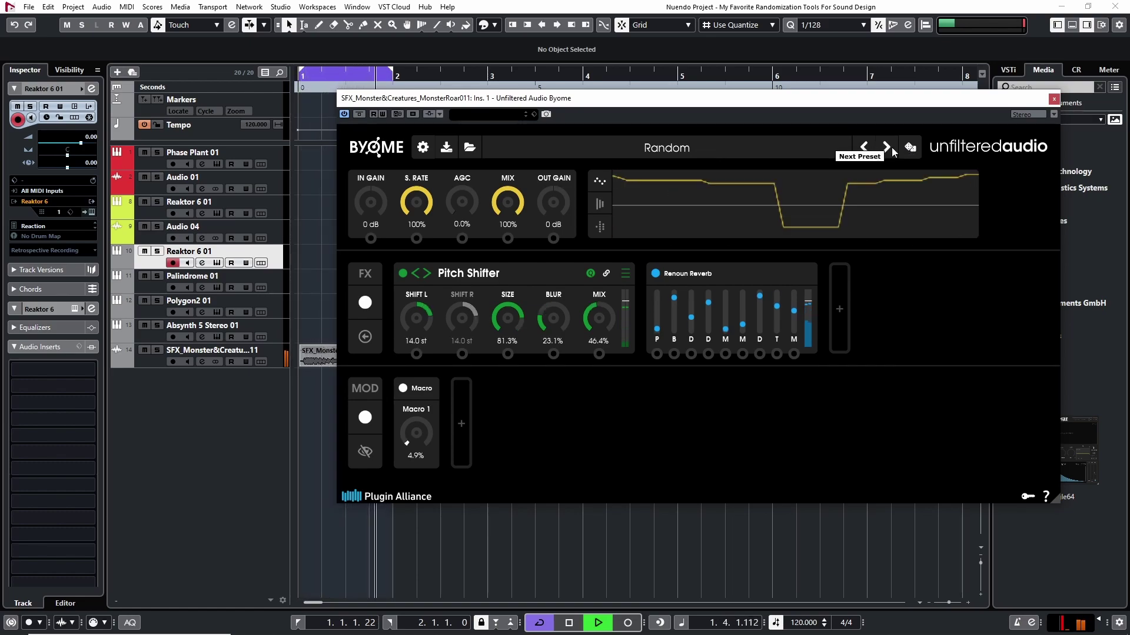
# Randomize the following Granulator presets during loop playback and stop the playback
pyautogui.click(910, 148)
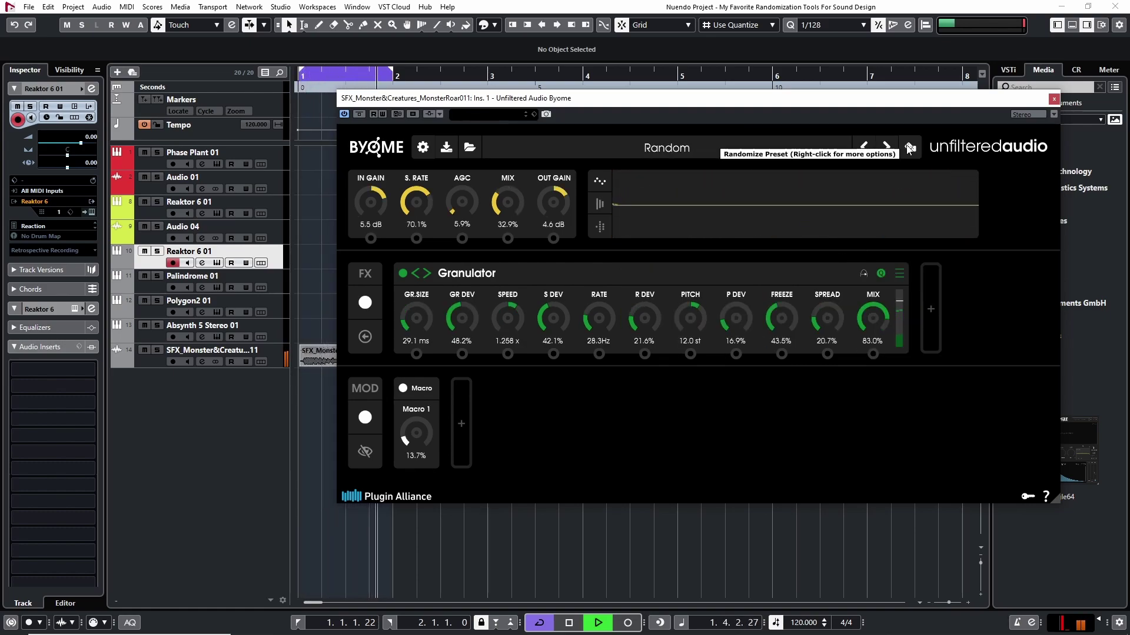
pyautogui.click(910, 149)
pyautogui.click(909, 149)
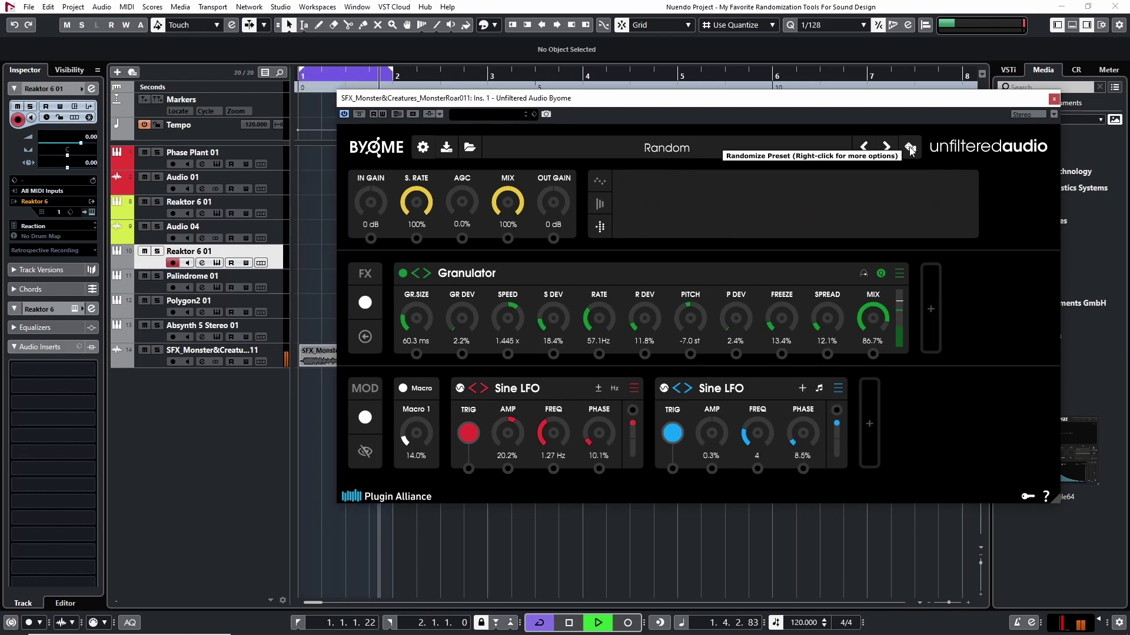
pyautogui.press('space')
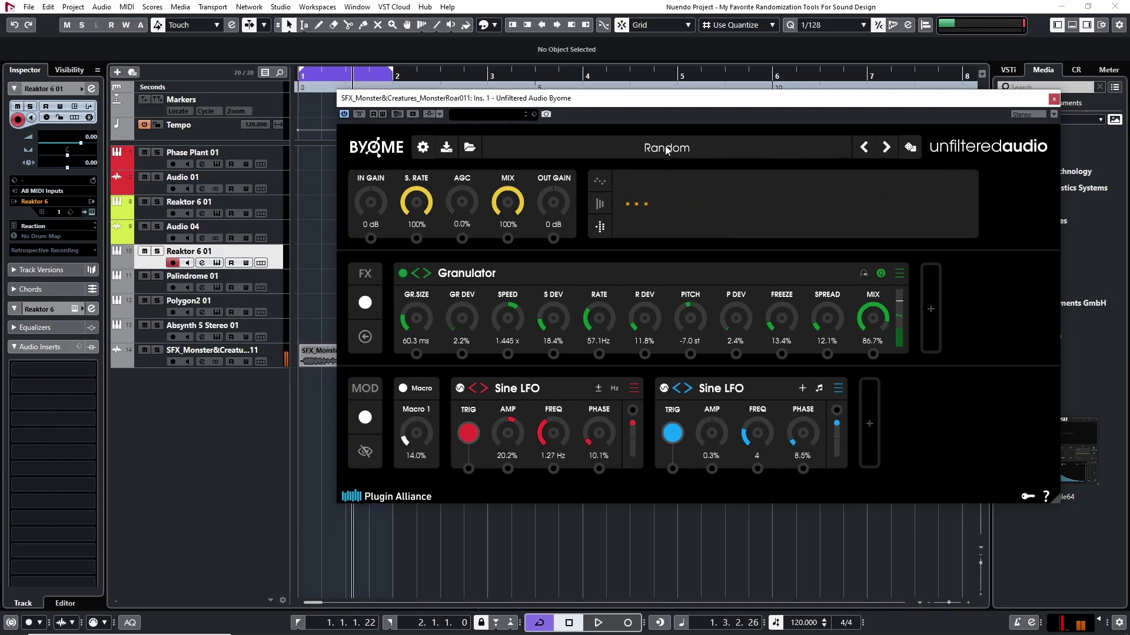
# Load a comb filter preset from Byome's factory Filters category and randomize it while playing the loop
pyautogui.click(668, 149)
pyautogui.moveTo(556, 309)
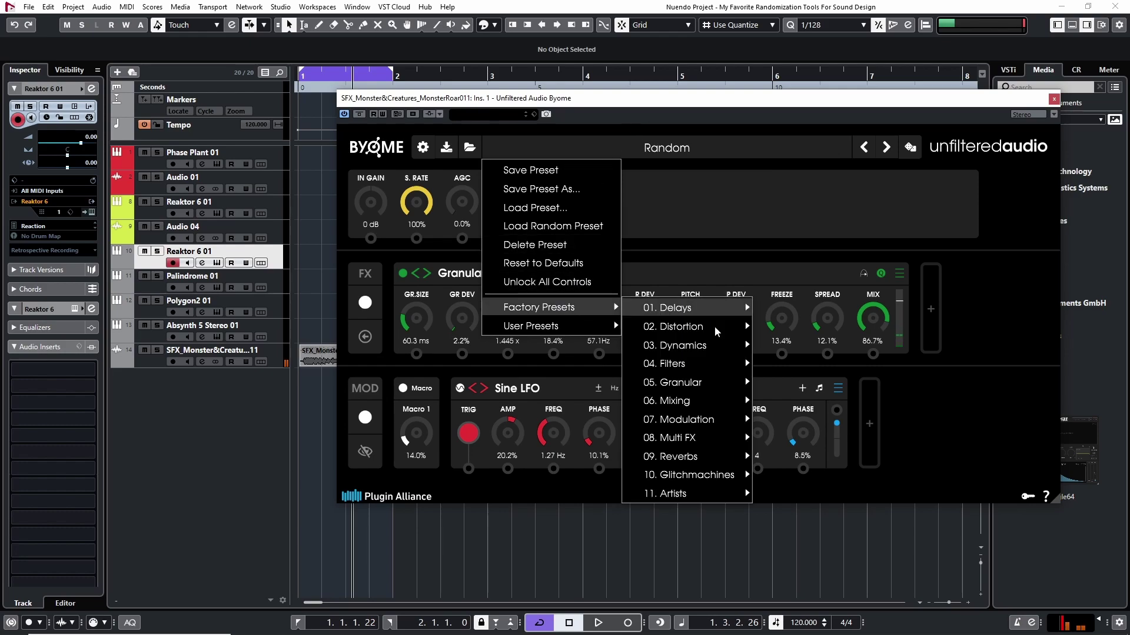
pyautogui.moveTo(690, 373)
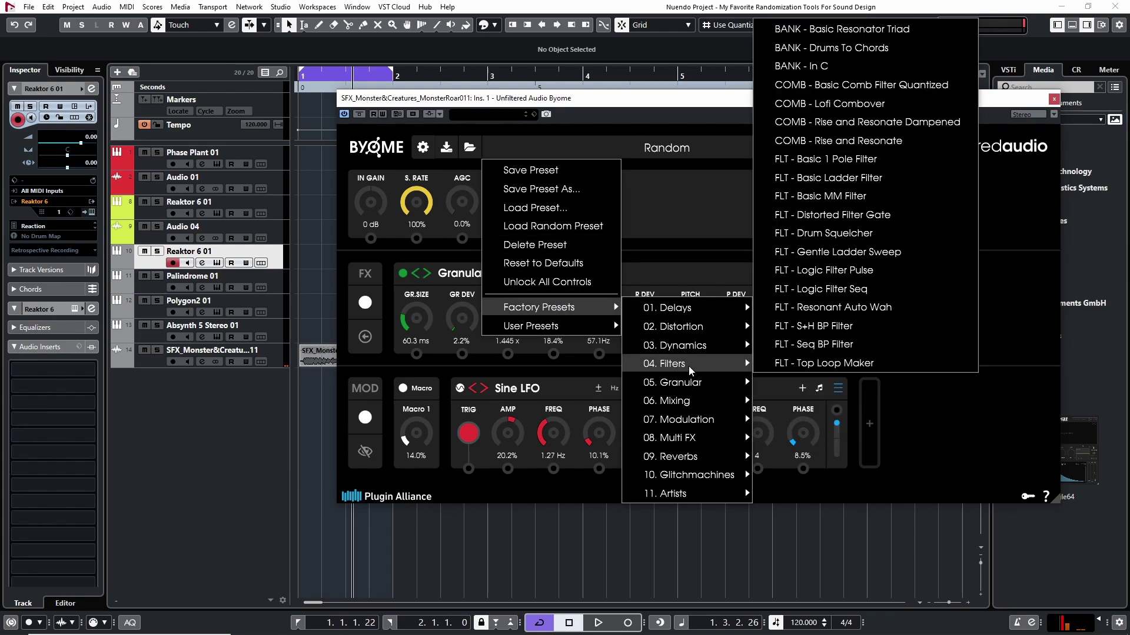
pyautogui.click(828, 165)
pyautogui.click(911, 148)
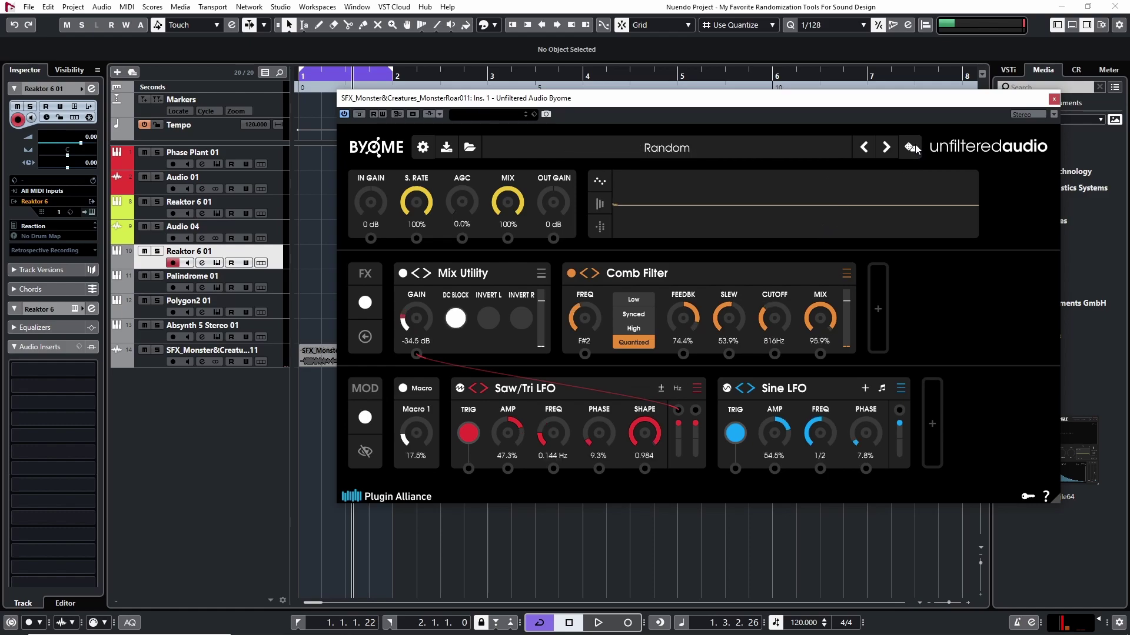
pyautogui.press('space')
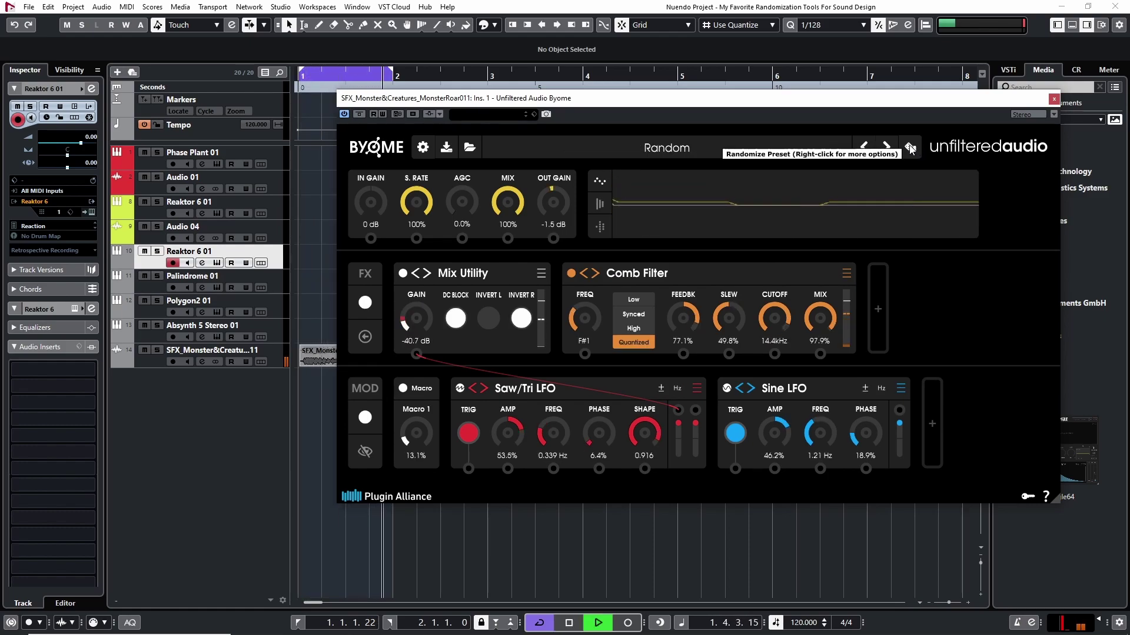
pyautogui.click(910, 147)
# Randomize the presets FLT - Basic 1 Pole Filter and FLT - Basic MM Filter during loop playback
pyautogui.click(869, 149)
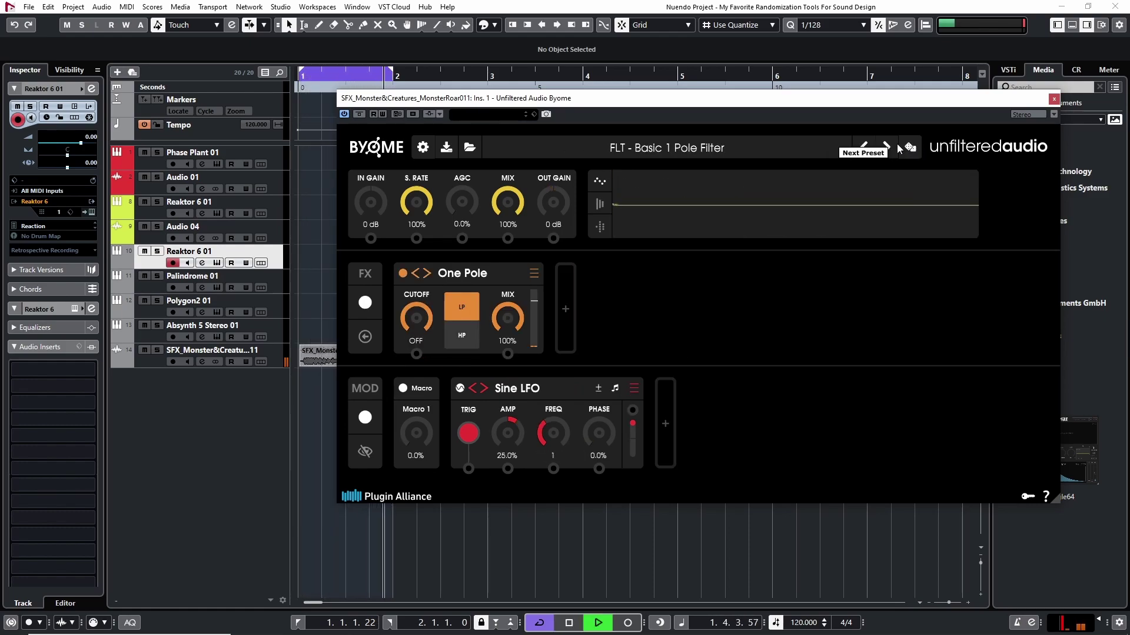
pyautogui.click(910, 148)
pyautogui.click(910, 148)
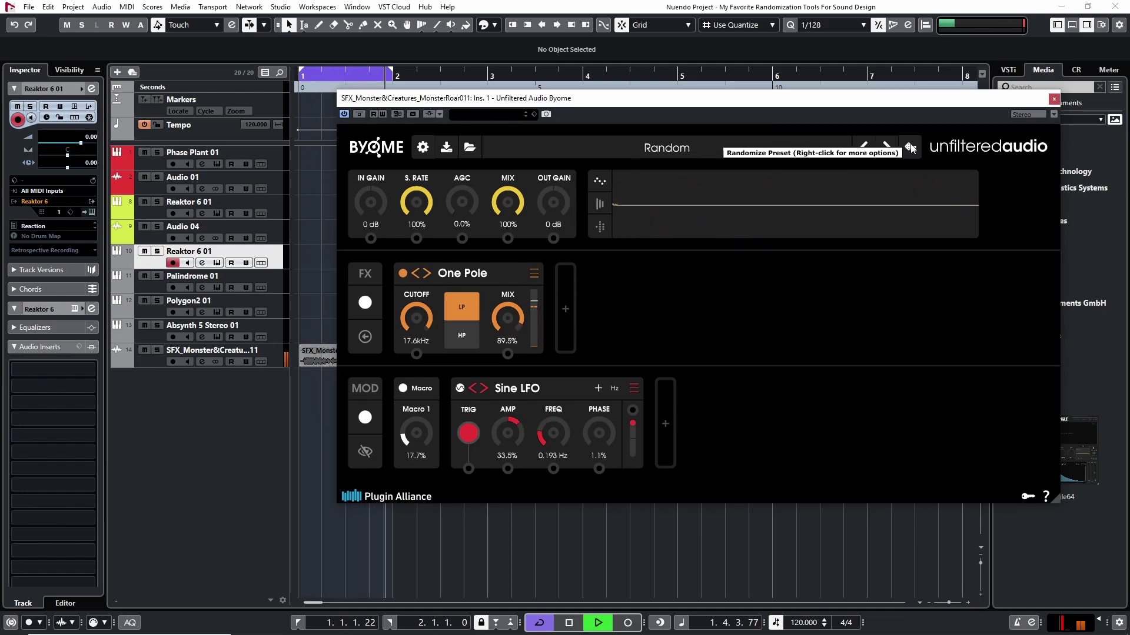
pyautogui.click(884, 148)
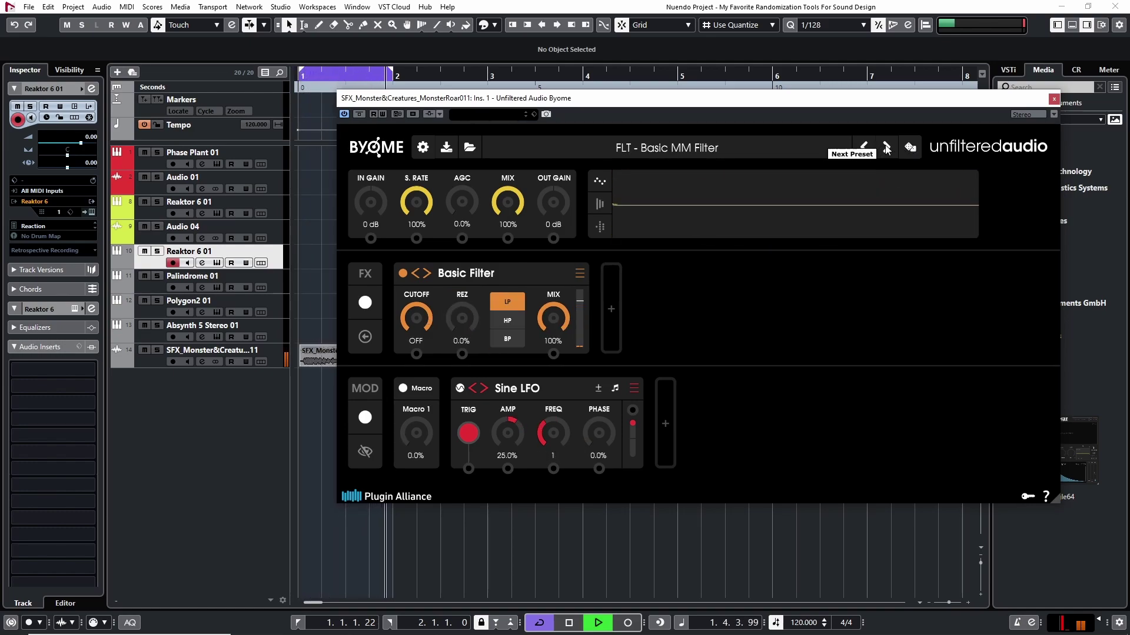
pyautogui.click(910, 147)
# Load a Chebyshev preset from the factory Distortion category and randomize it repeatedly during loop playback
pyautogui.click(740, 151)
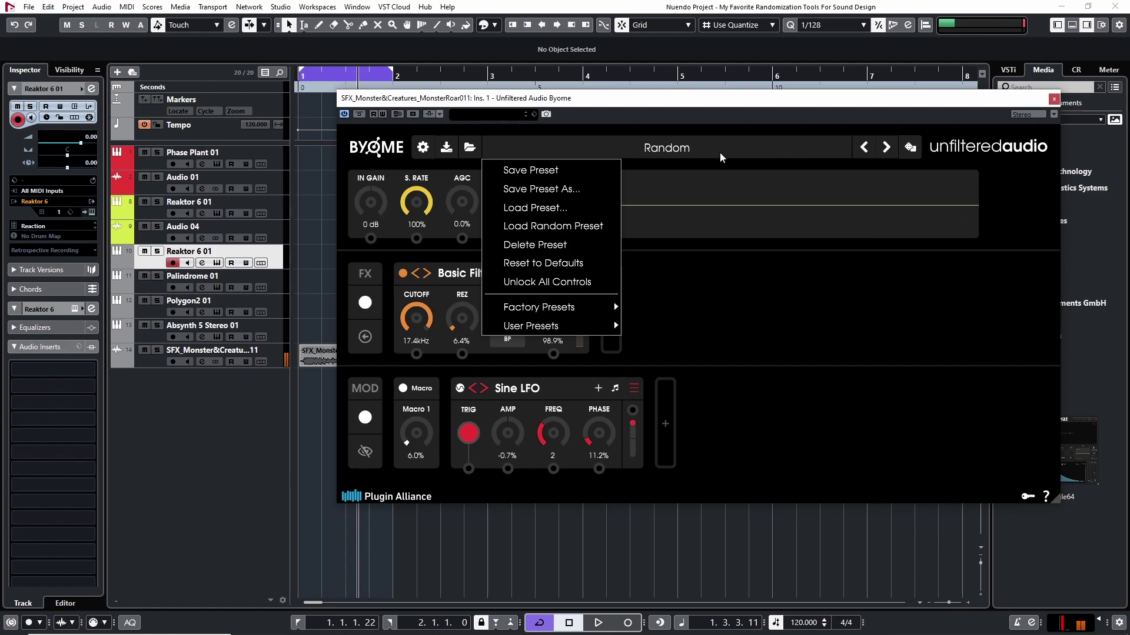
pyautogui.moveTo(560, 308)
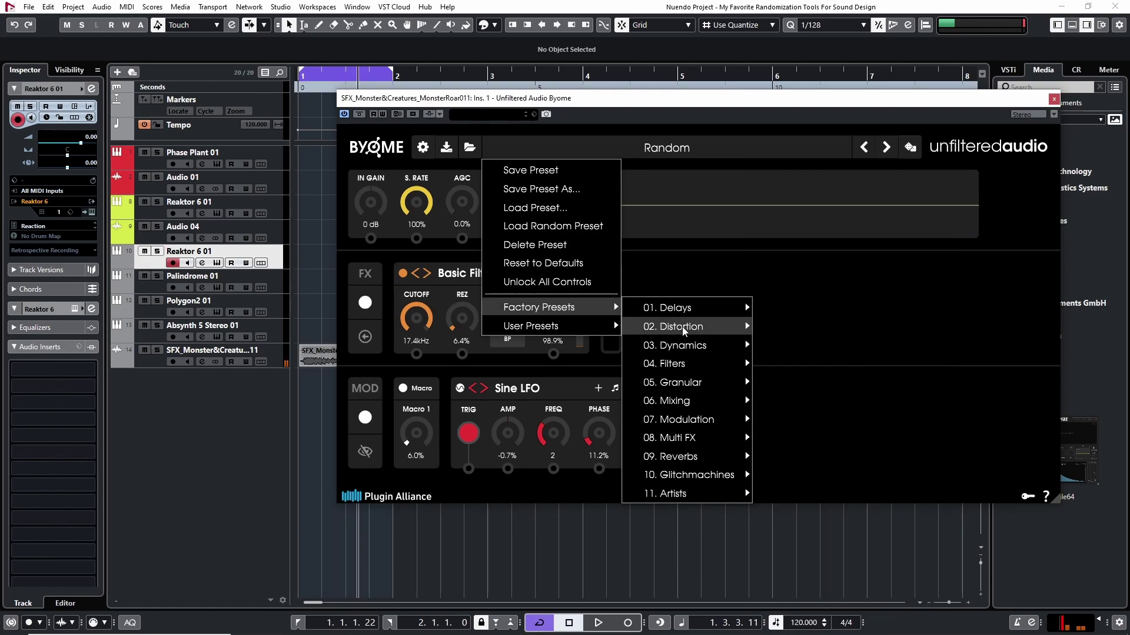
pyautogui.moveTo(750, 320)
pyautogui.click(795, 114)
pyautogui.click(908, 148)
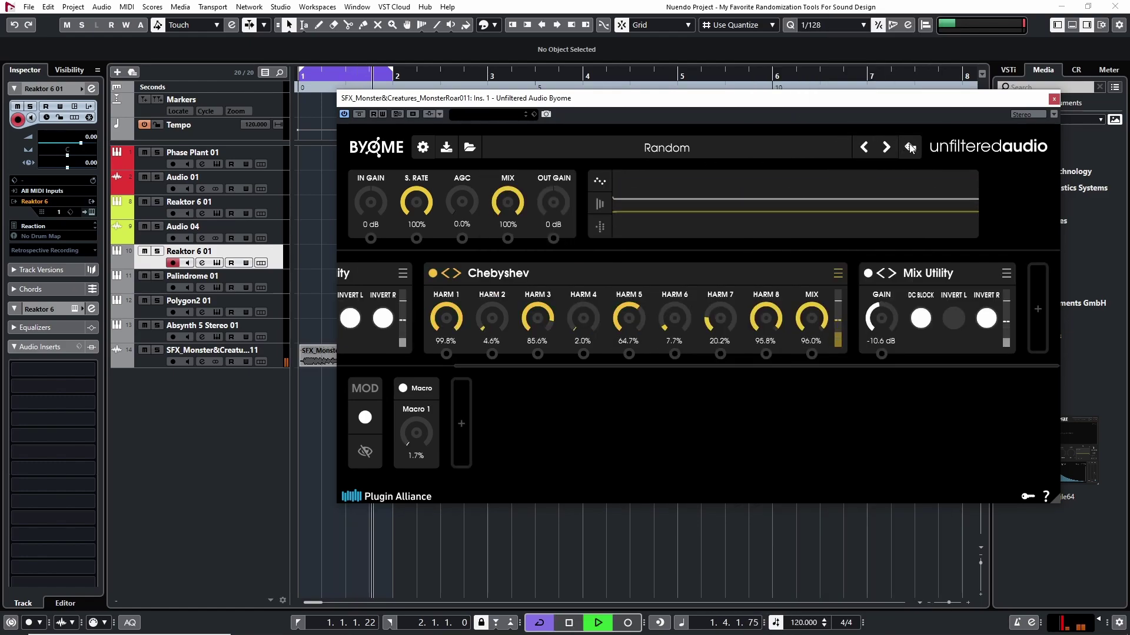
pyautogui.click(909, 148)
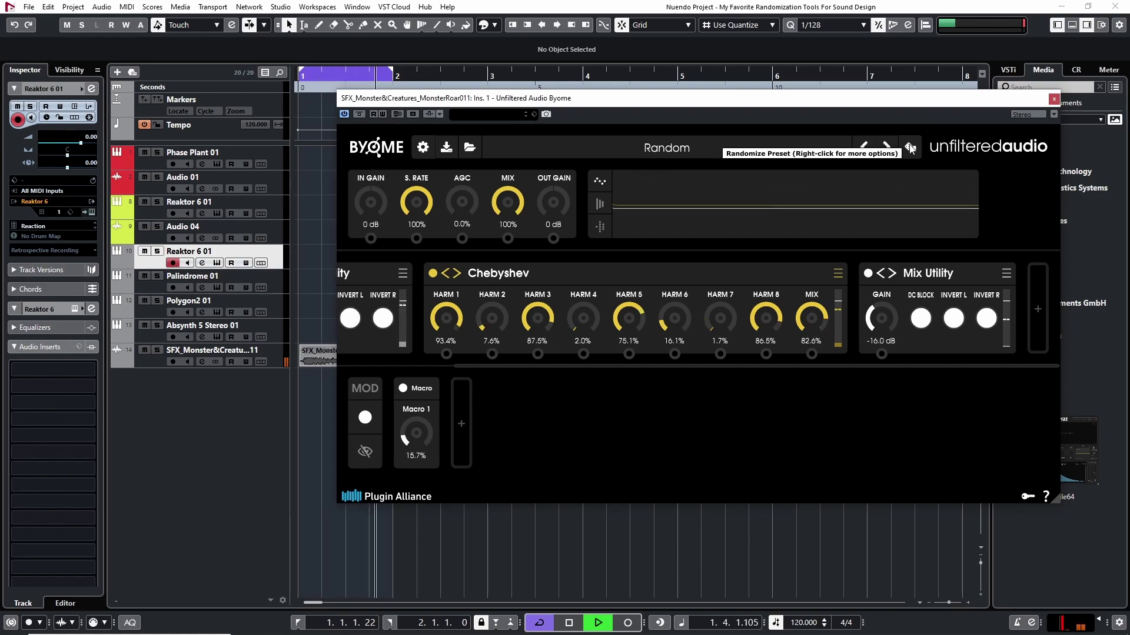
pyautogui.click(909, 148)
pyautogui.click(910, 148)
pyautogui.click(909, 148)
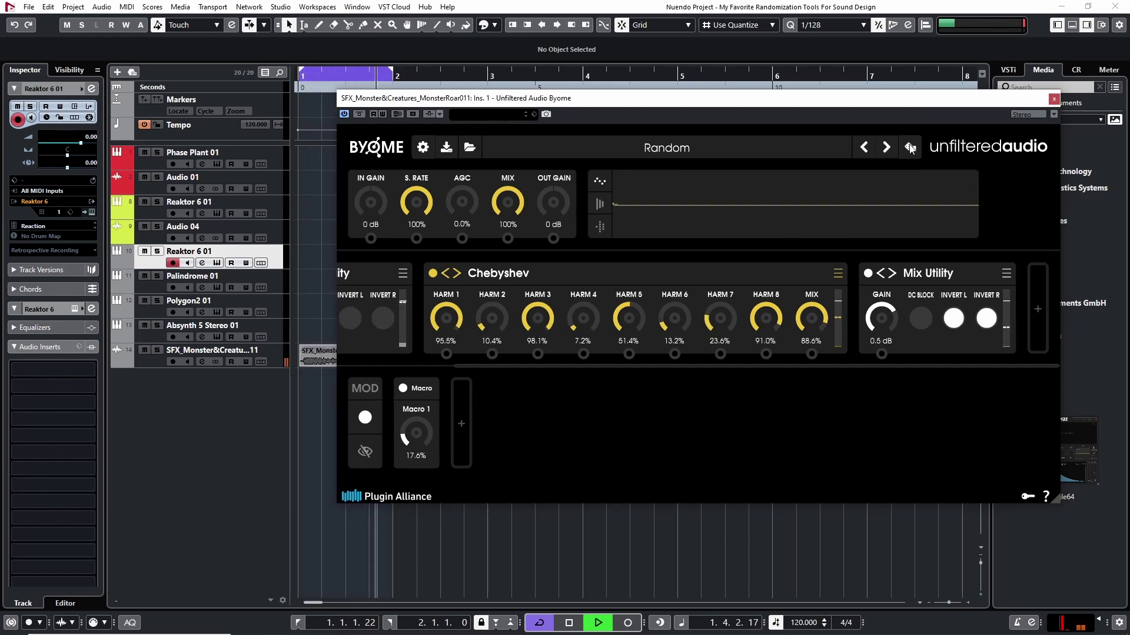
pyautogui.click(910, 147)
pyautogui.click(910, 148)
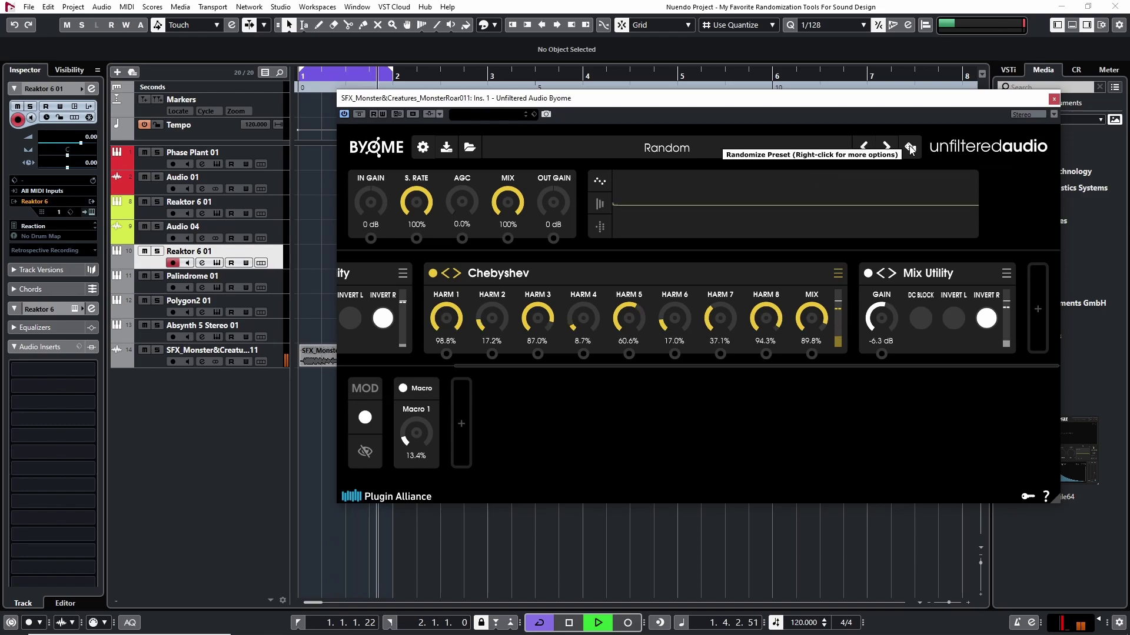
pyautogui.click(910, 147)
# Advance to the preset DIST - Out Of Shape and randomize it repeatedly while the loop plays
pyautogui.click(895, 152)
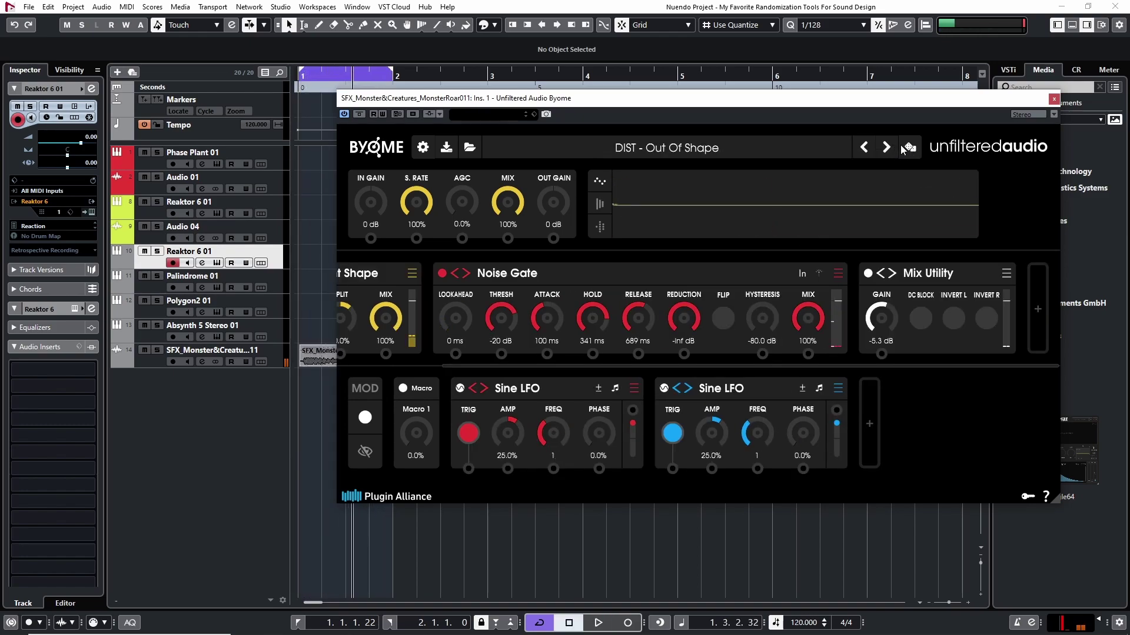
pyautogui.click(910, 147)
pyautogui.press('space')
pyautogui.click(910, 147)
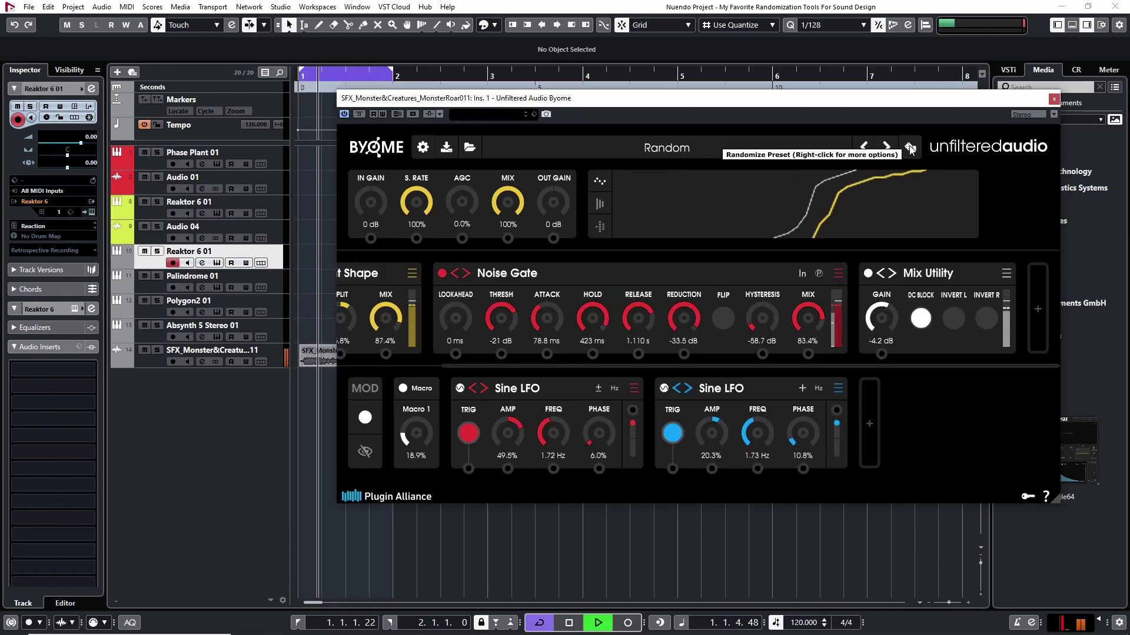
pyautogui.click(910, 147)
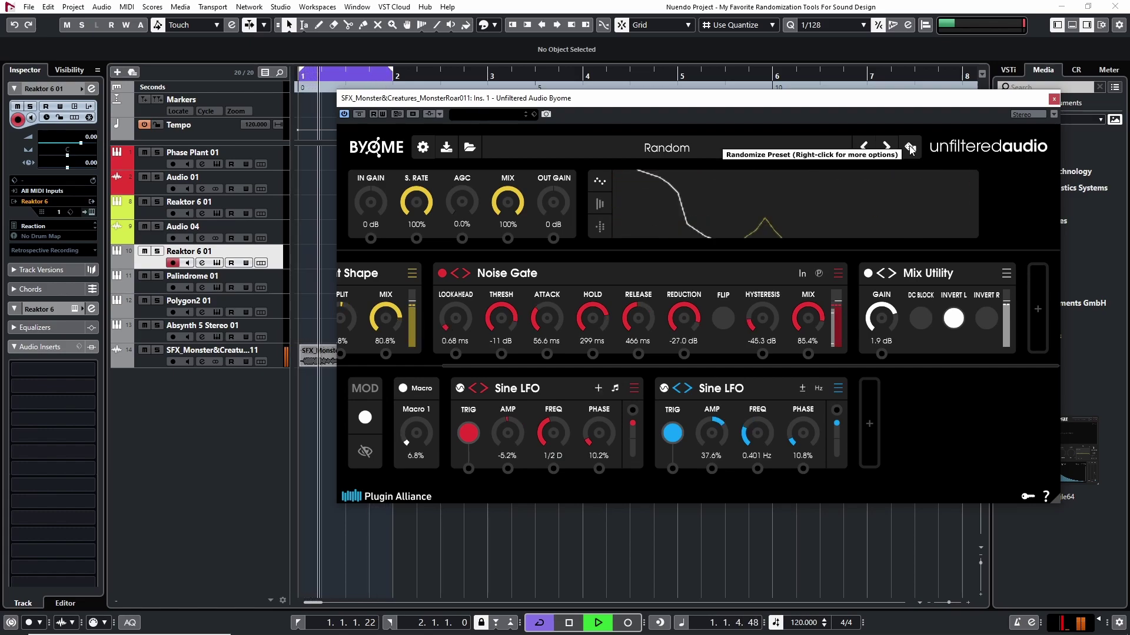
pyautogui.click(910, 147)
pyautogui.click(910, 147)
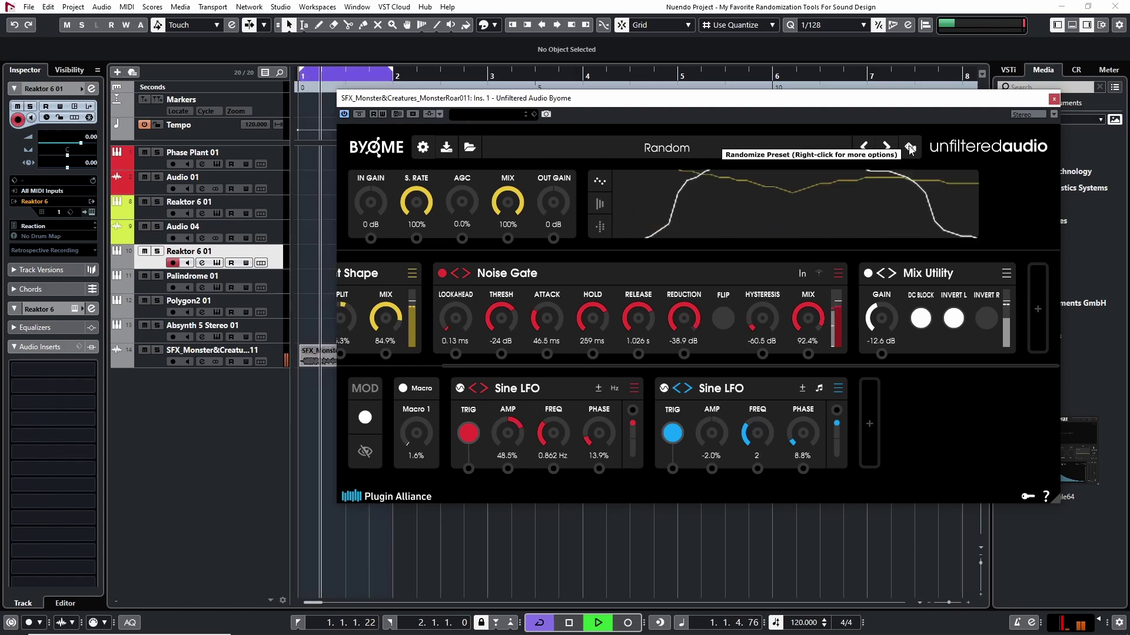
pyautogui.click(910, 147)
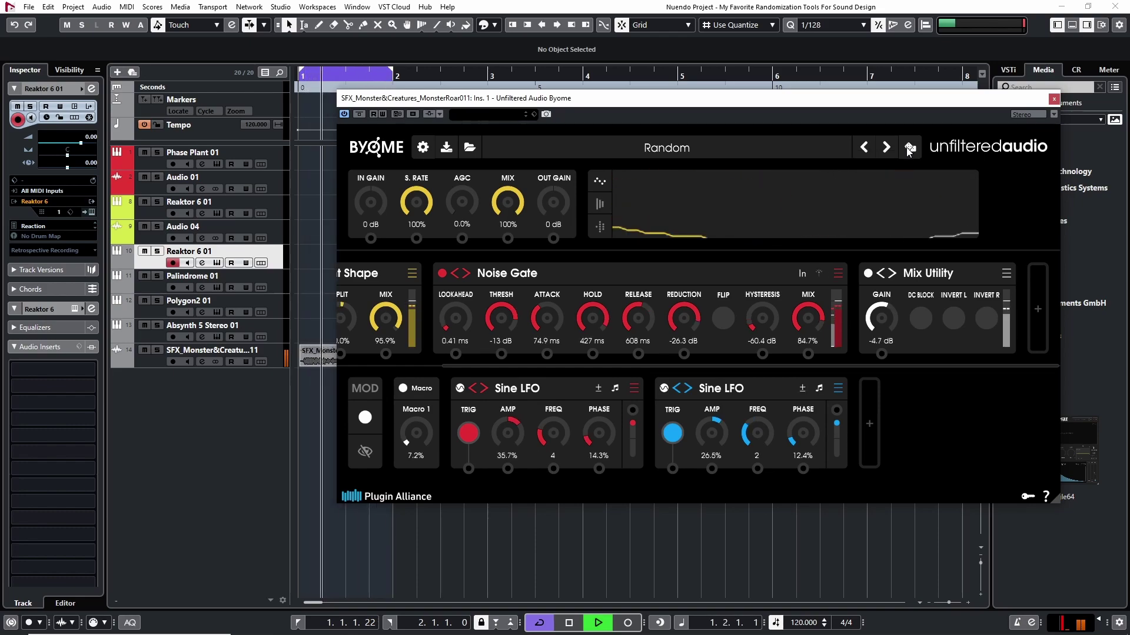
# Step past DIST - Paint Peeler, and randomize DIST - Quarter the Sample Rate and the Dent Rectify preset
pyautogui.click(887, 148)
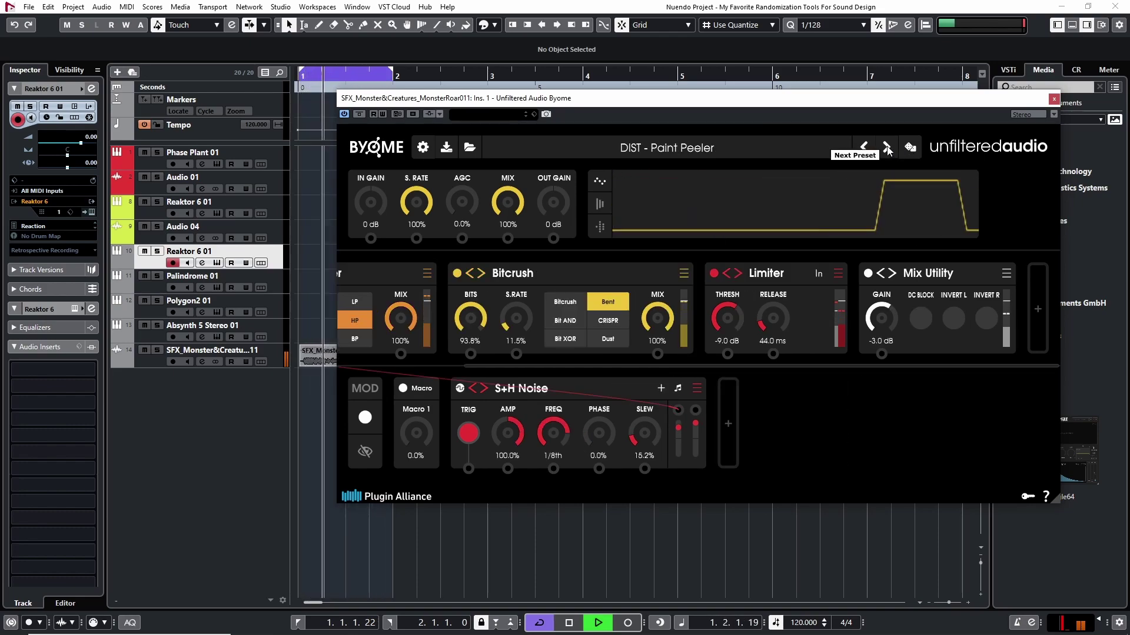
pyautogui.click(887, 147)
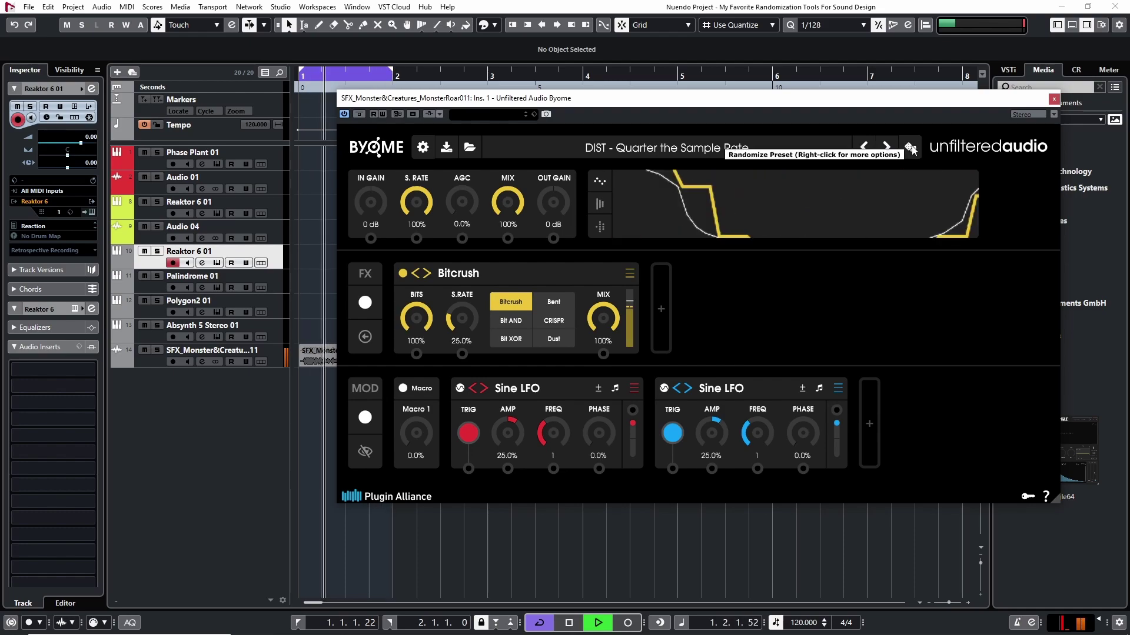
pyautogui.click(910, 147)
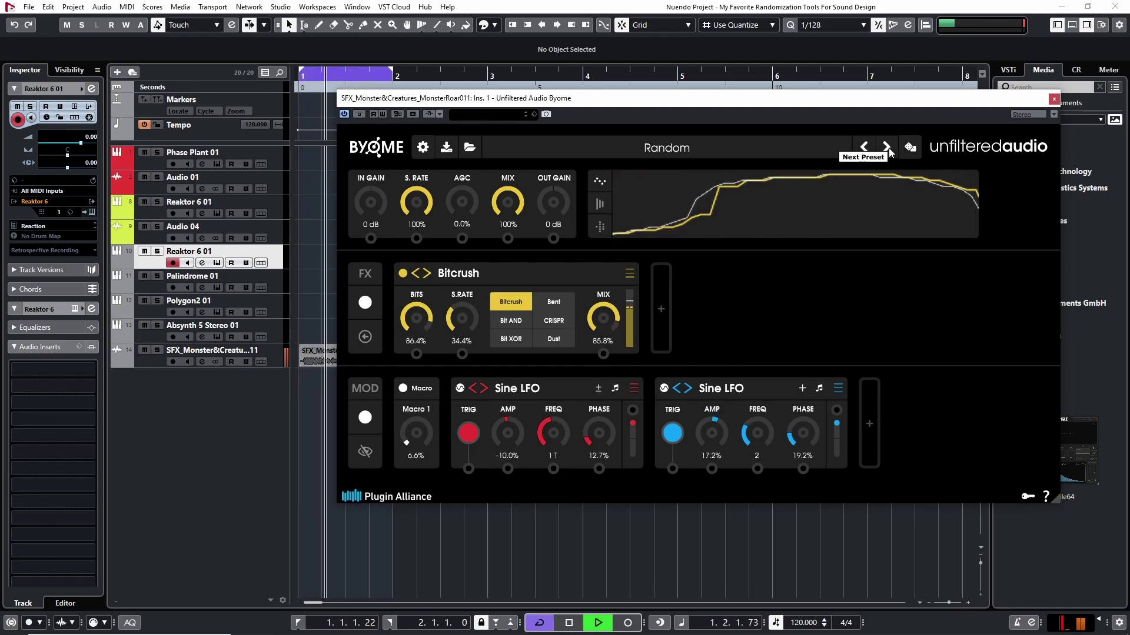
pyautogui.click(910, 148)
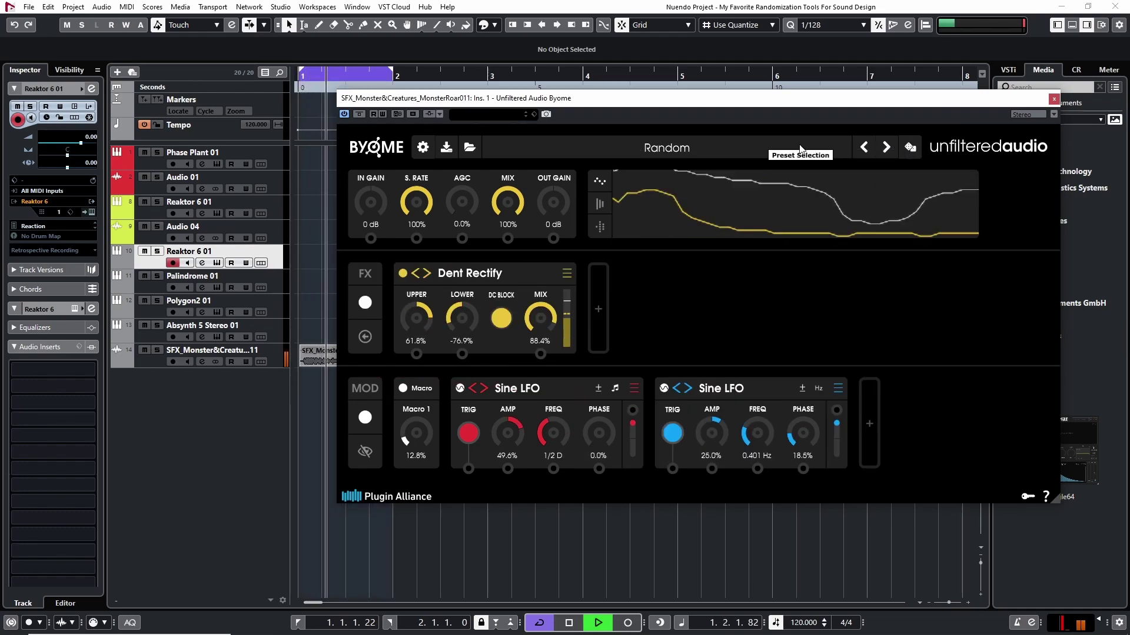
# Load a preset from the factory Glitchmachines category and randomize it repeatedly during loop playback
pyautogui.click(569, 148)
pyautogui.moveTo(569, 308)
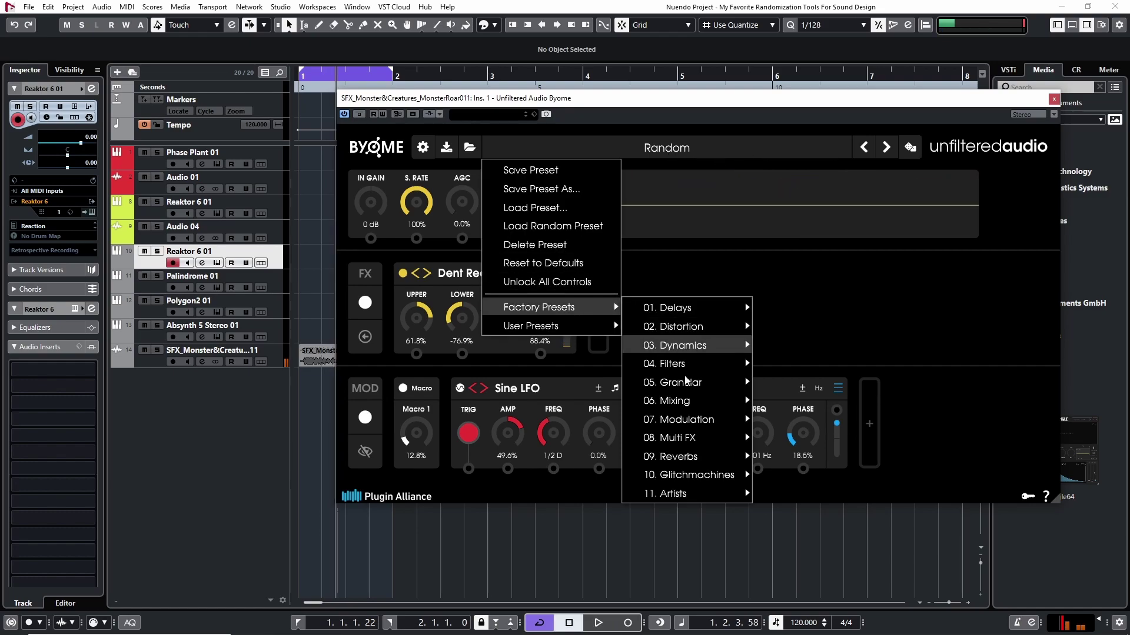
pyautogui.moveTo(678, 480)
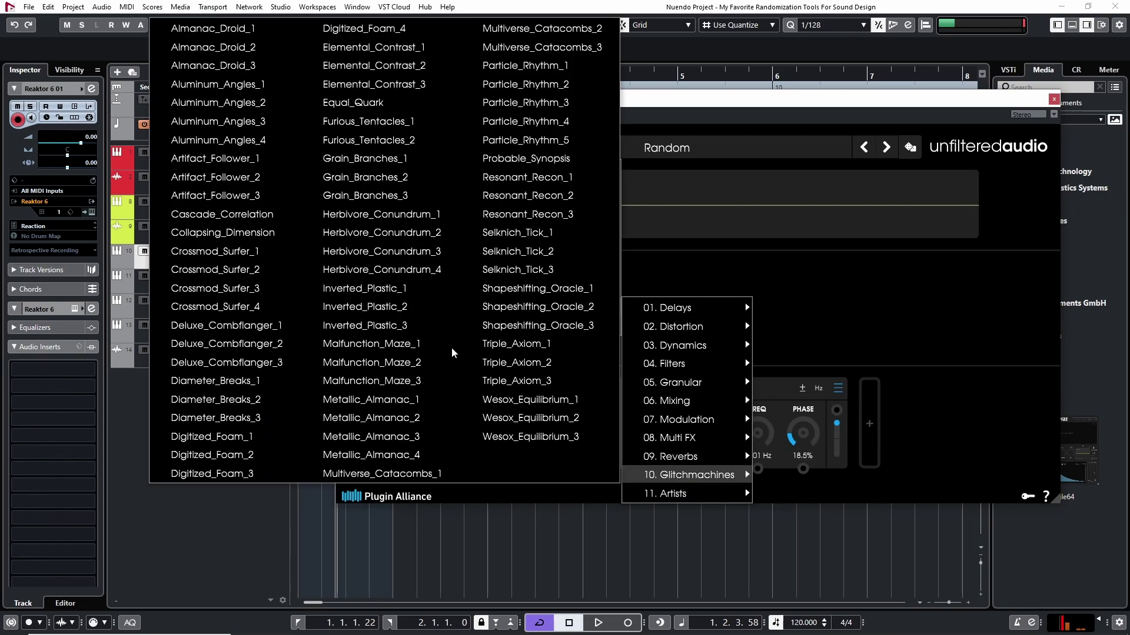
pyautogui.click(297, 179)
pyautogui.click(911, 148)
pyautogui.press('space')
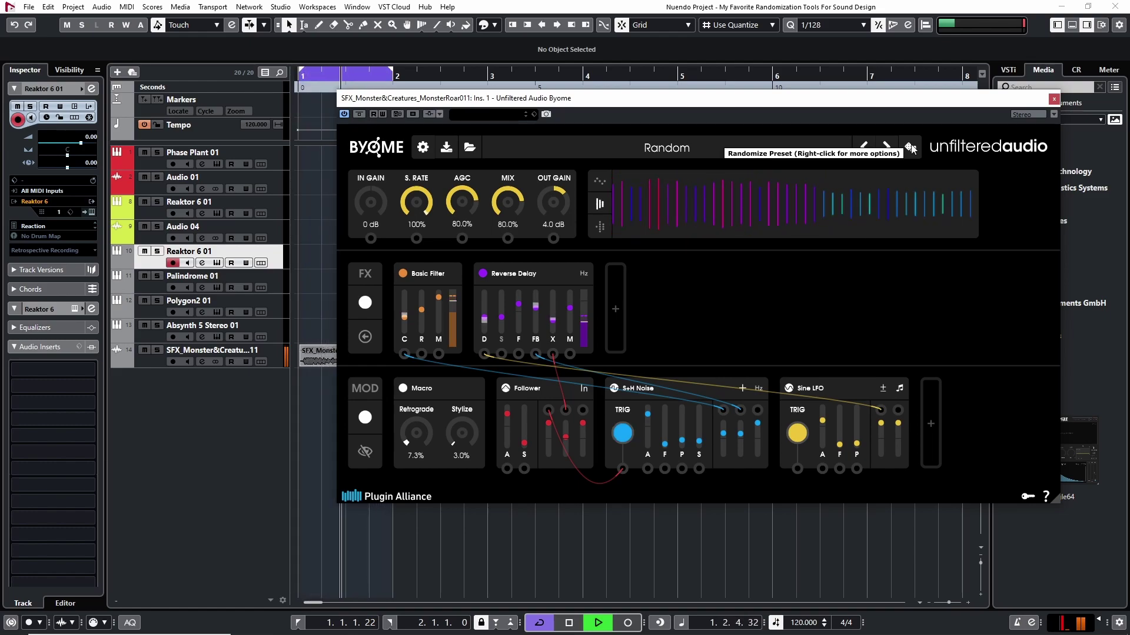
pyautogui.click(910, 148)
pyautogui.click(910, 147)
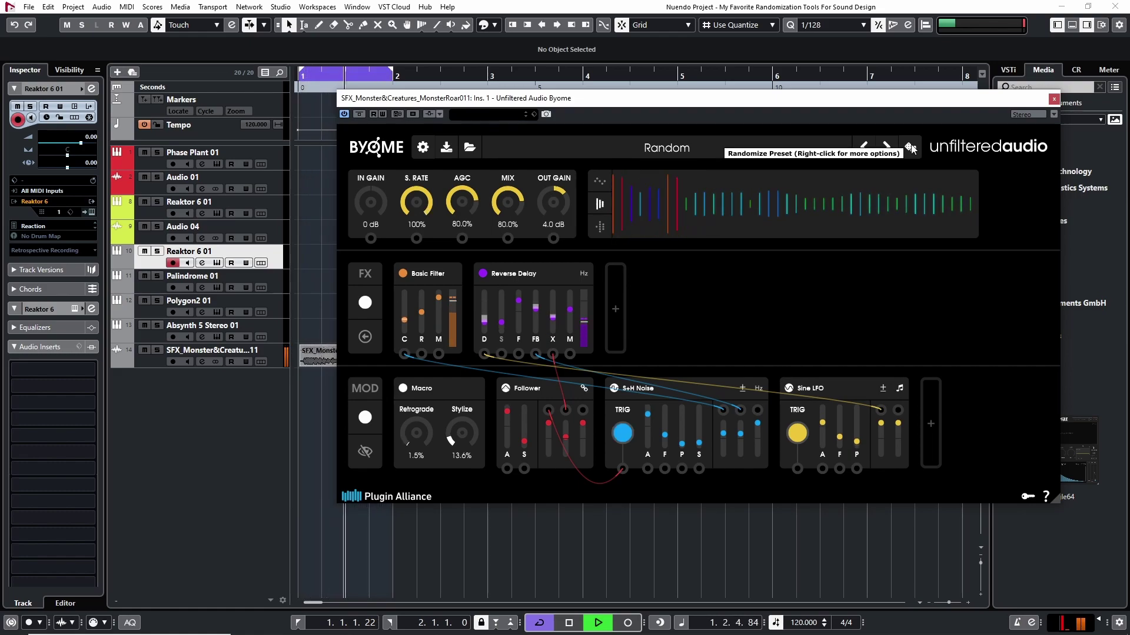
pyautogui.click(910, 147)
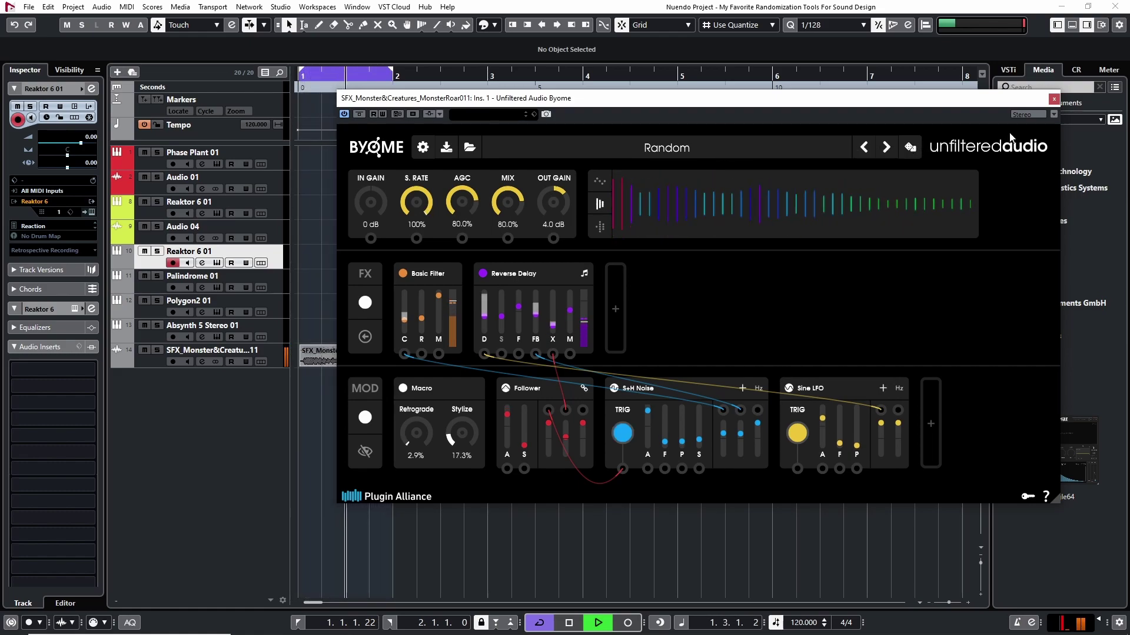
# Stop playback, close the Byome window and reopen Byome from the inserts of the monster roar track
pyautogui.press('space')
pyautogui.click(1052, 99)
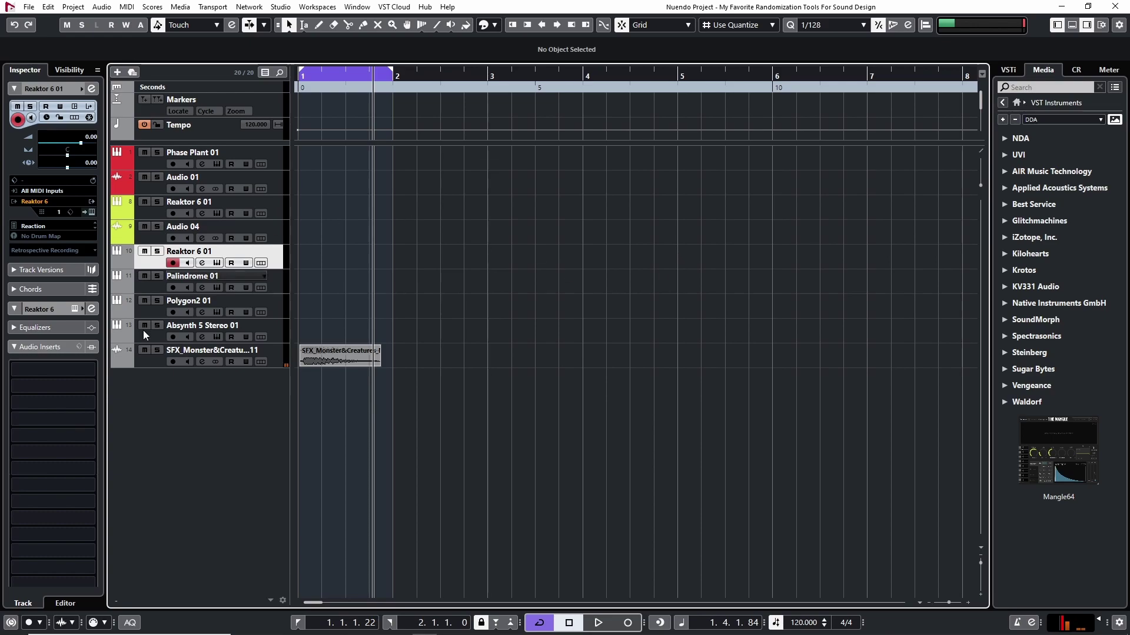
pyautogui.click(121, 365)
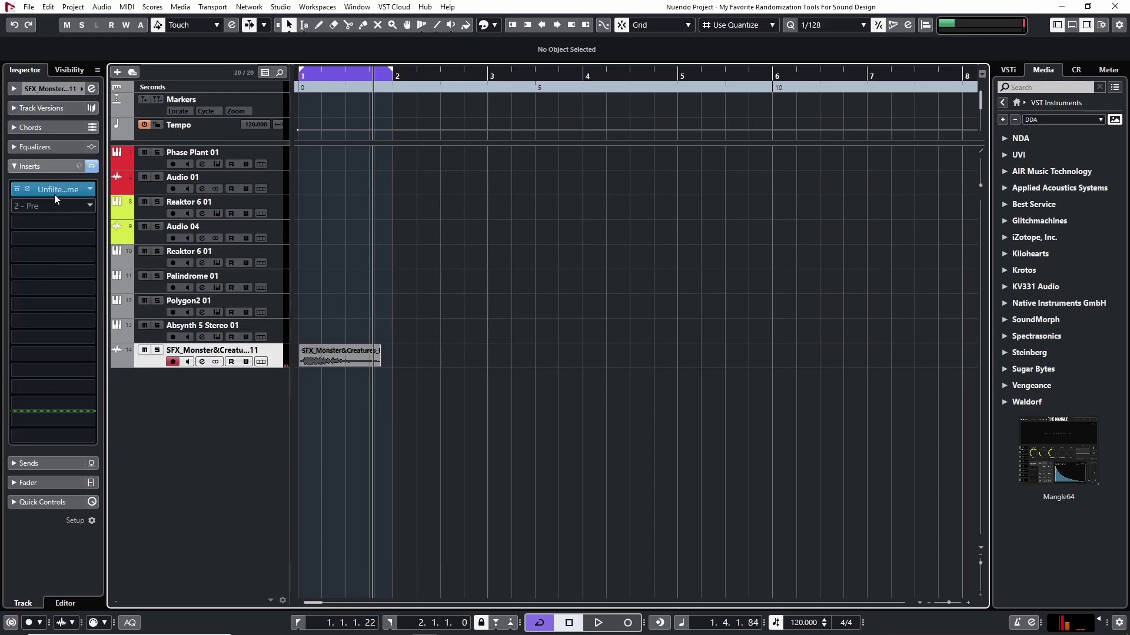
pyautogui.click(27, 189)
pyautogui.moveTo(868, 104); pyautogui.dragTo(804, 89)
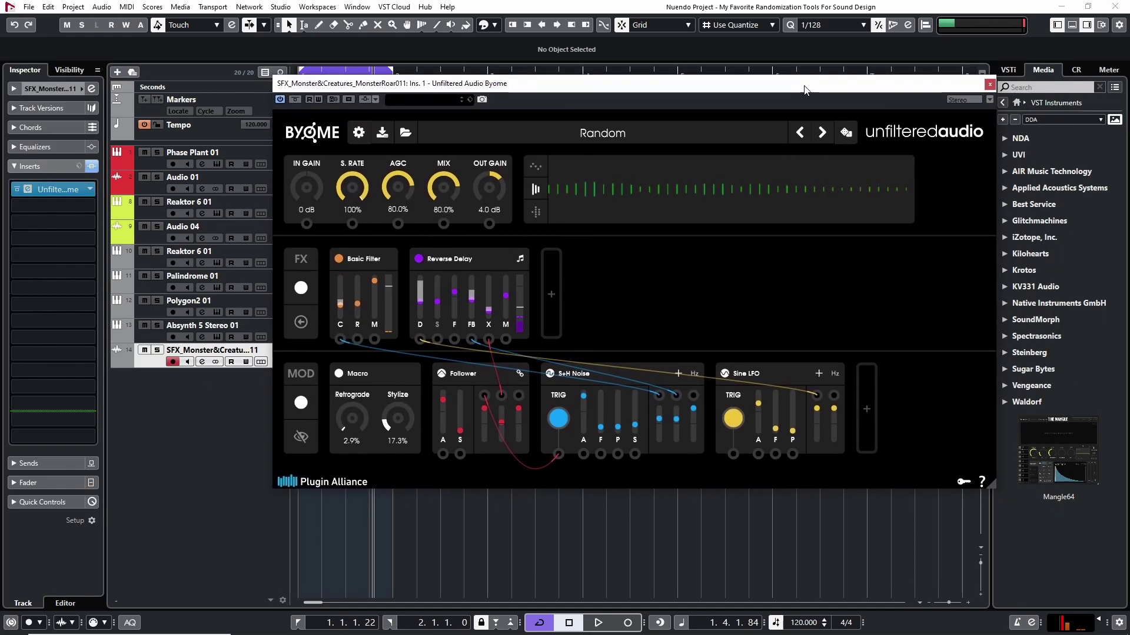
# Browse the factory preset categories and load DIST - Baked Tape from Distortion
pyautogui.click(591, 136)
pyautogui.click(711, 313)
pyautogui.click(627, 143)
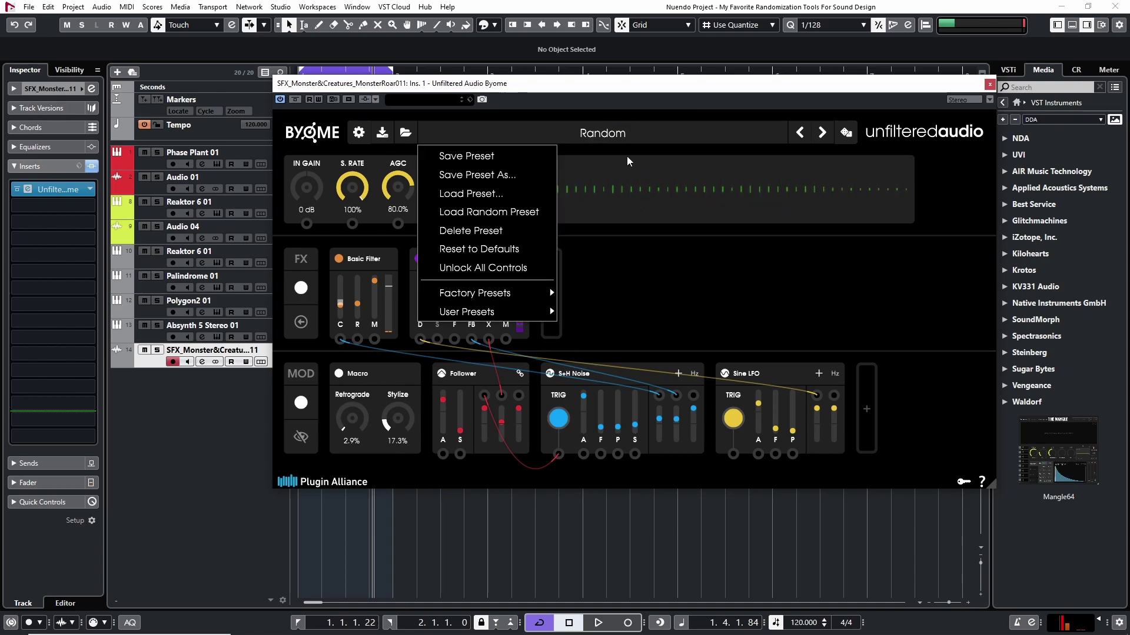
pyautogui.moveTo(527, 292)
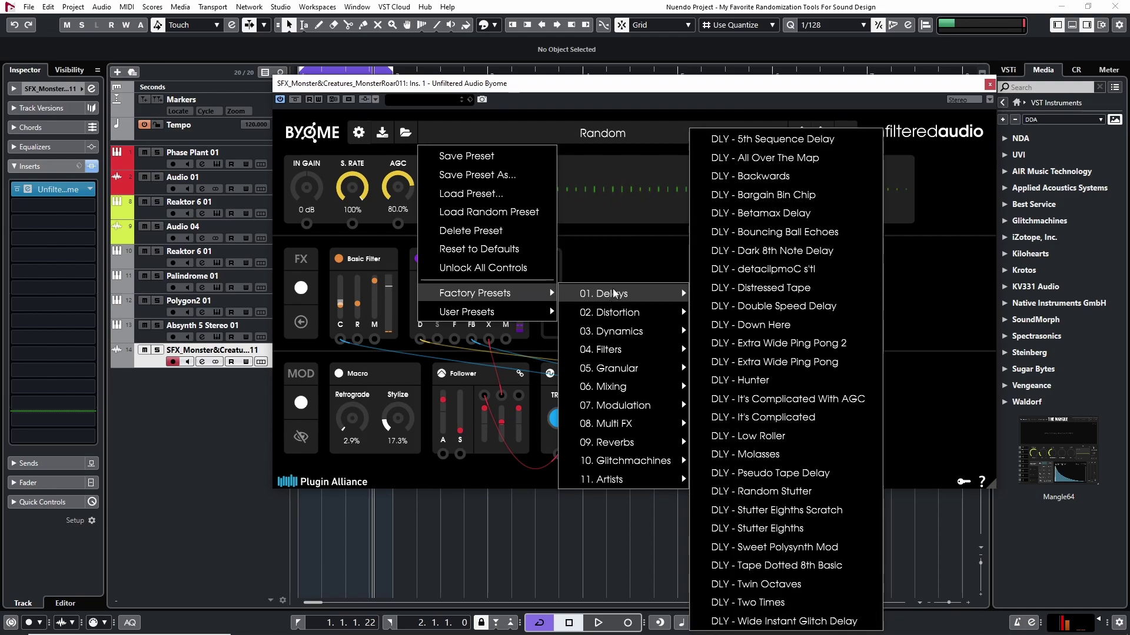
pyautogui.moveTo(604, 338)
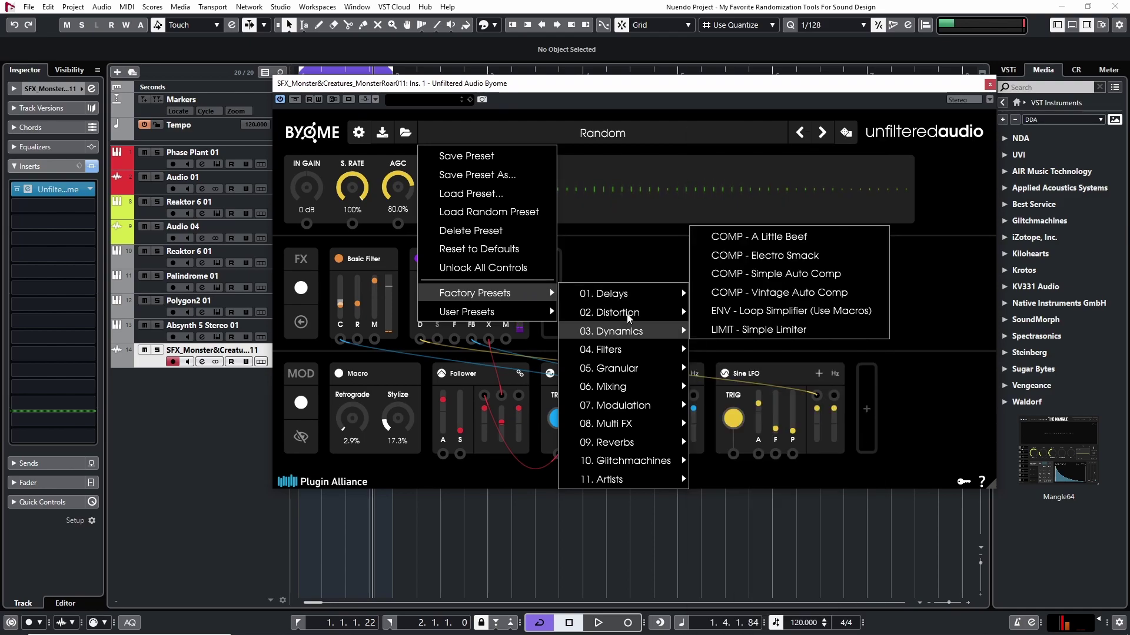
pyautogui.moveTo(628, 318)
pyautogui.click(722, 303)
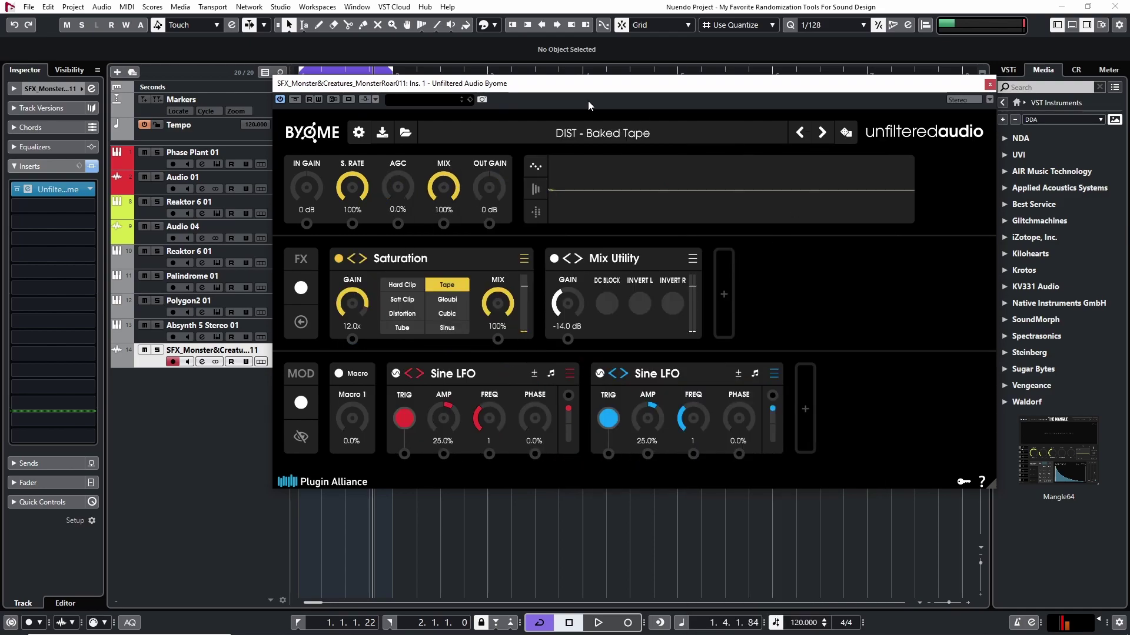
# Load DLY - Distressed Tape from the factory Delays category and randomize it once
pyautogui.click(747, 134)
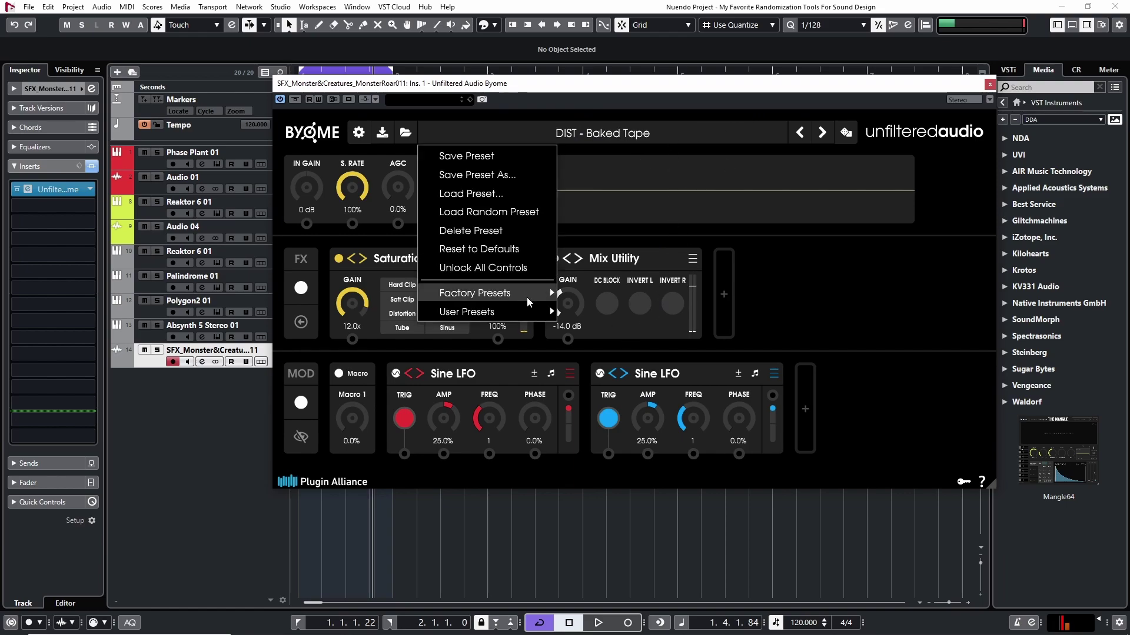
pyautogui.moveTo(533, 291)
pyautogui.moveTo(633, 295)
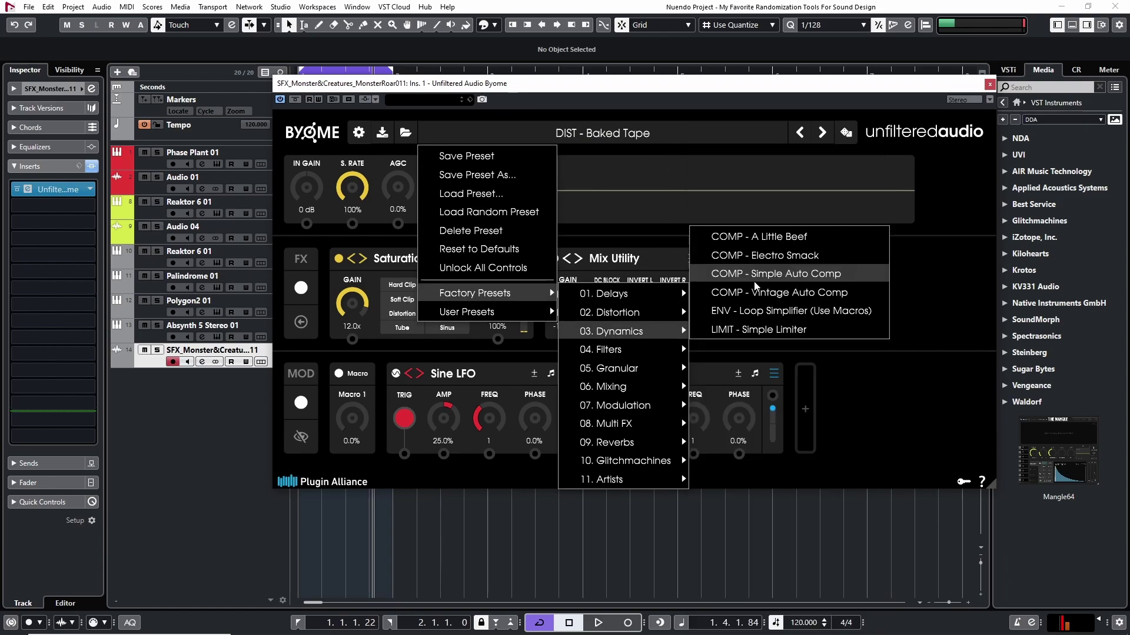
pyautogui.click(741, 287)
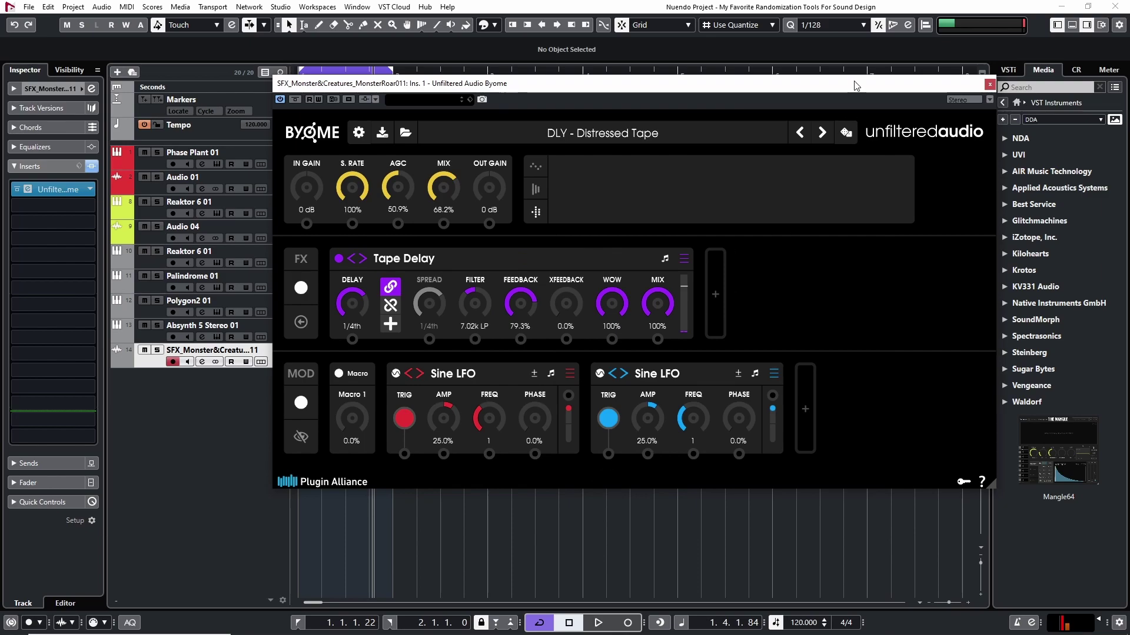
pyautogui.click(849, 135)
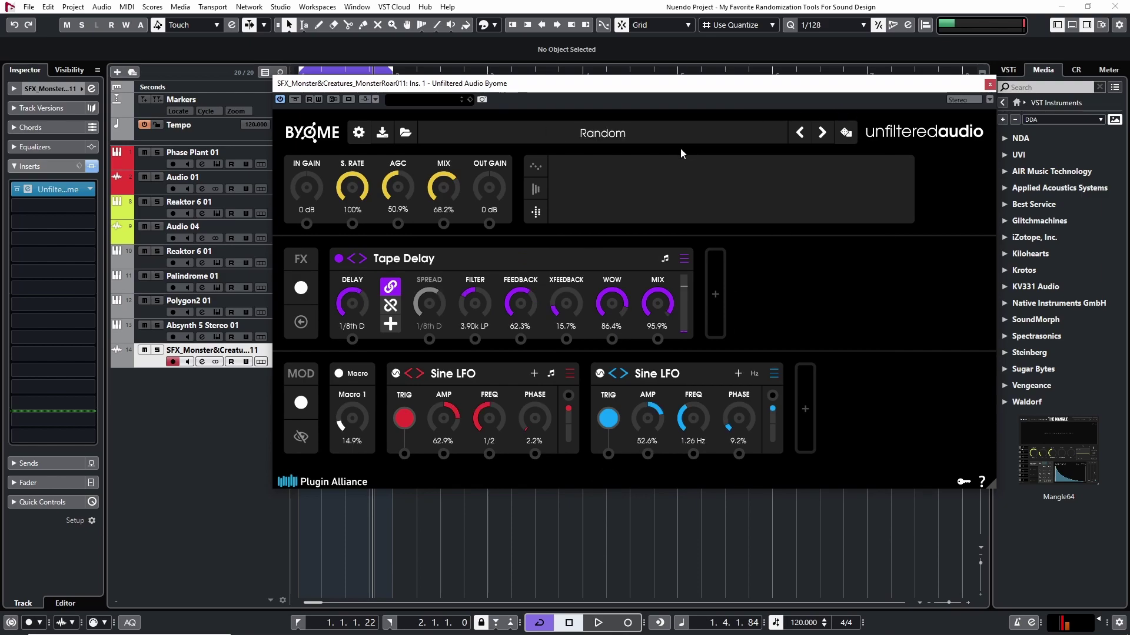
# Add two effect modules after Tape Delay, a Basic Filter and a Comb Filter
pyautogui.click(619, 135)
pyautogui.click(832, 295)
pyautogui.click(719, 276)
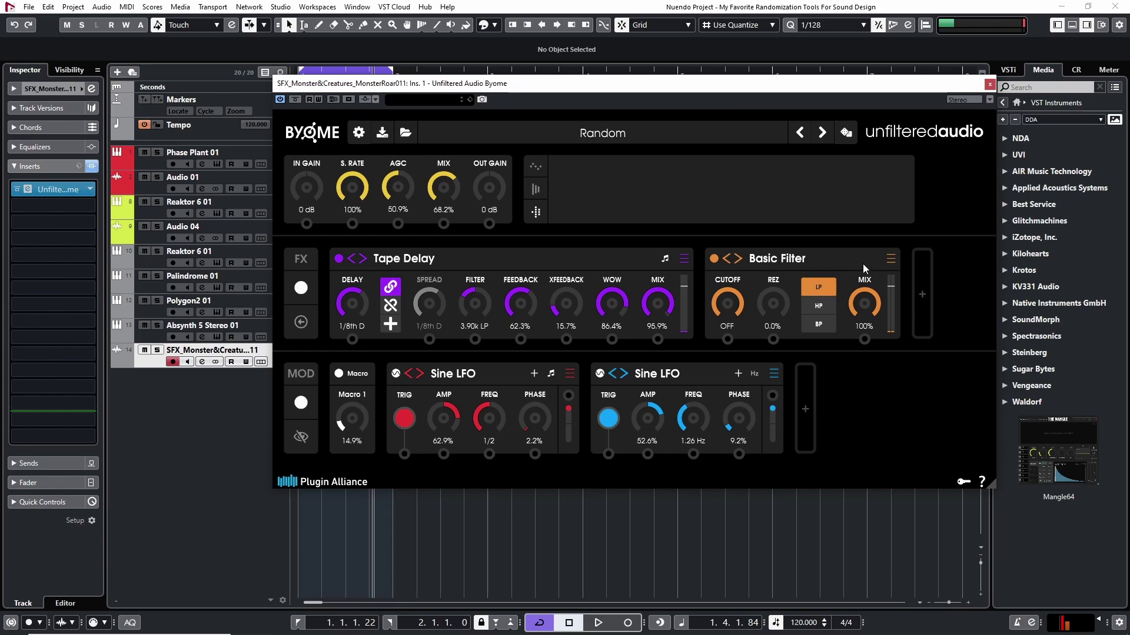
pyautogui.click(922, 269)
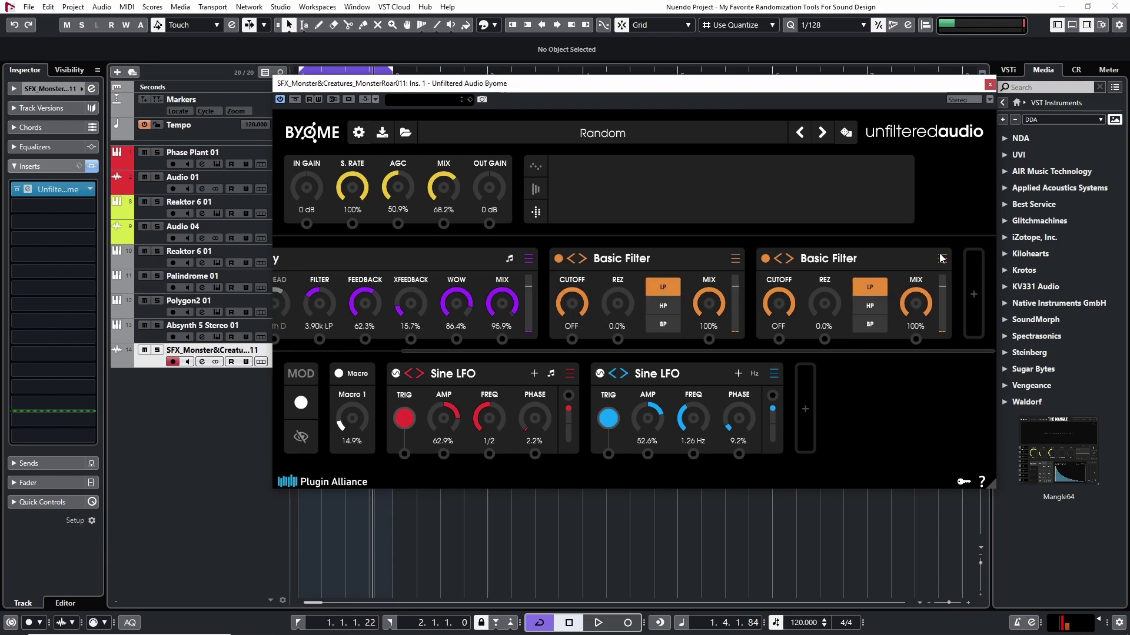
pyautogui.click(789, 260)
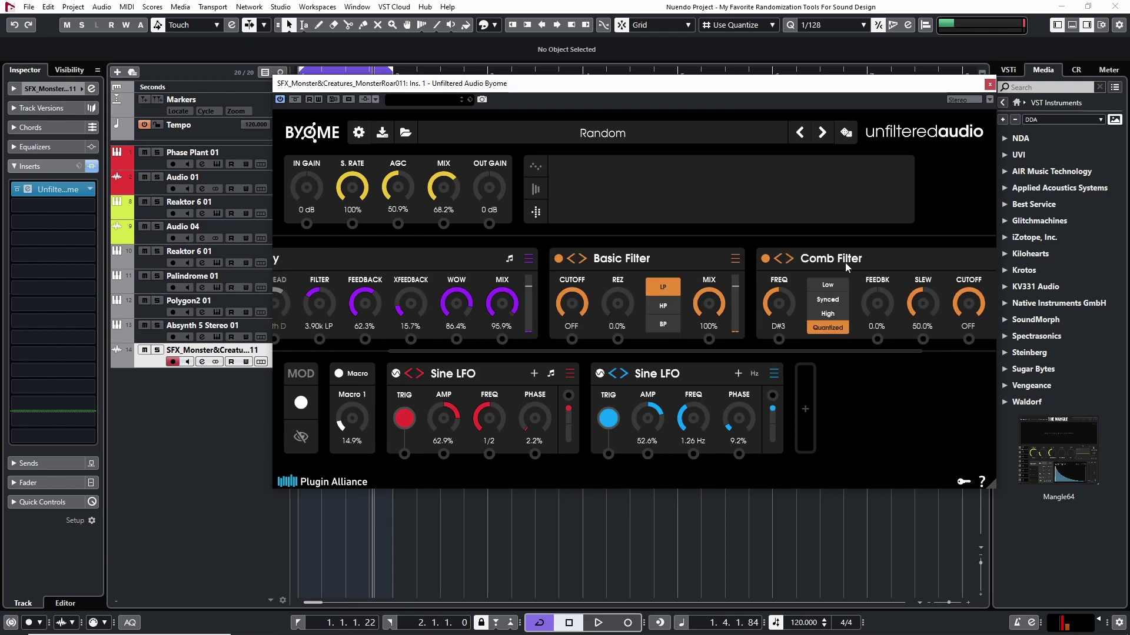
# Collapse the Tape Delay and Basic Filter modules, and extend the chain with Chorus in place of Comb Filter plus another Basic Filter
pyautogui.click(627, 258)
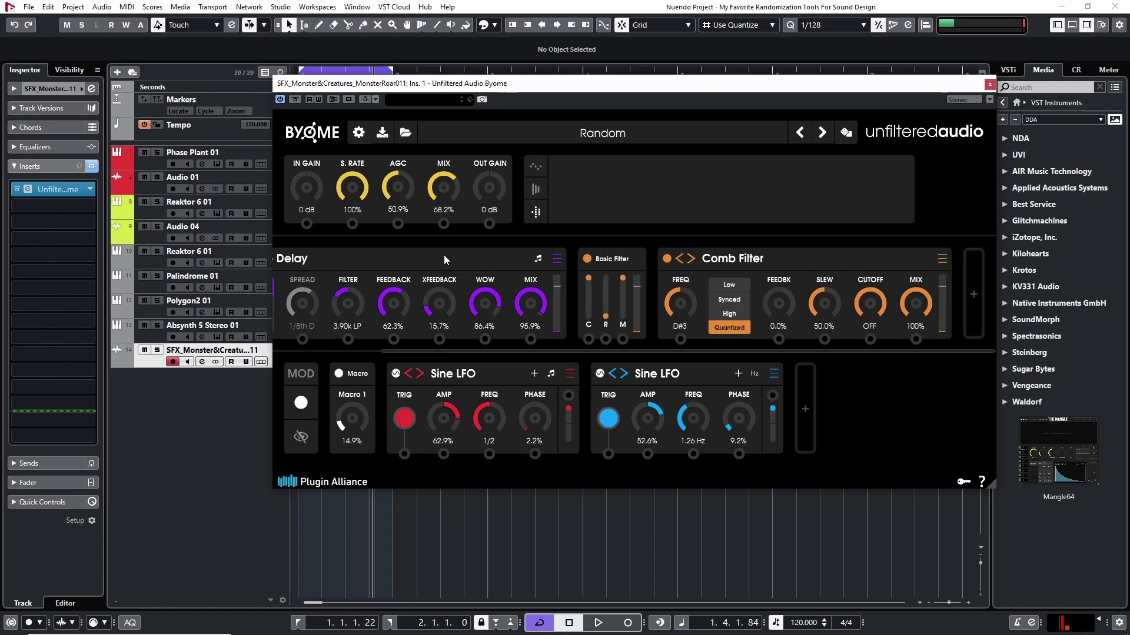
pyautogui.click(362, 259)
pyautogui.click(590, 258)
pyautogui.click(826, 274)
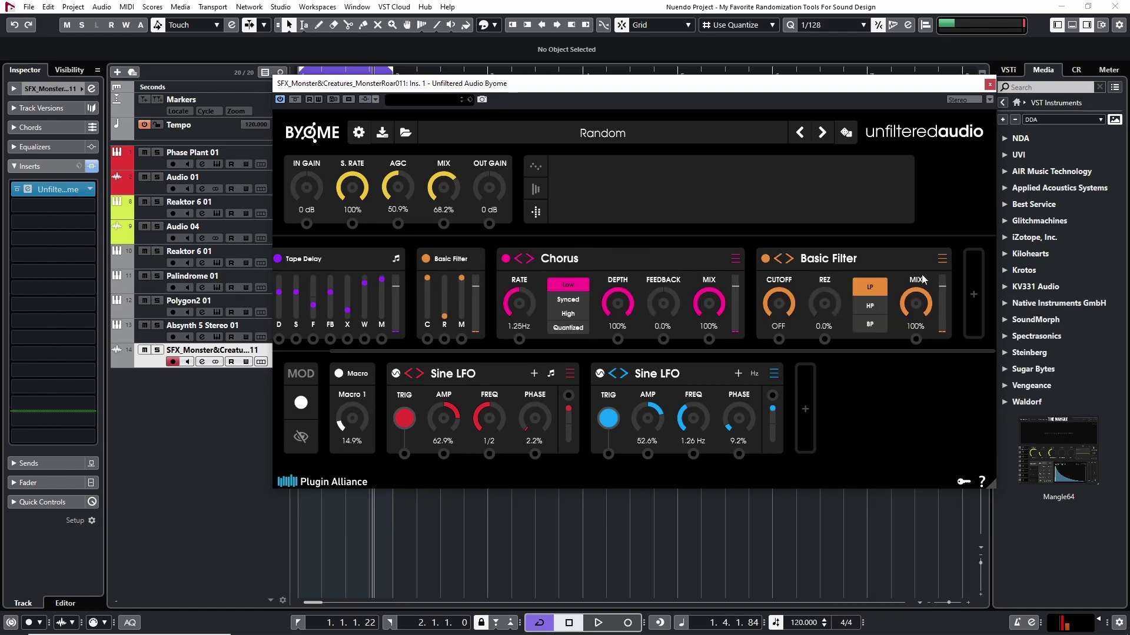
# With Pulsar as the chain's last effect, randomize the custom Byome patch repeatedly during loop playback
pyautogui.click(847, 134)
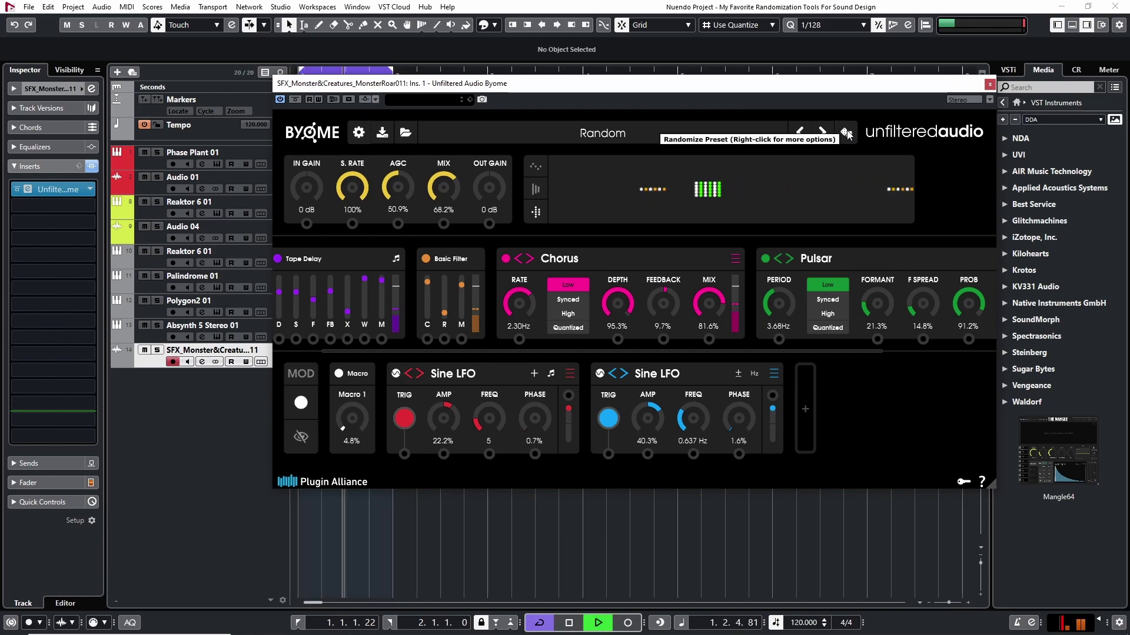
pyautogui.click(847, 134)
pyautogui.click(848, 134)
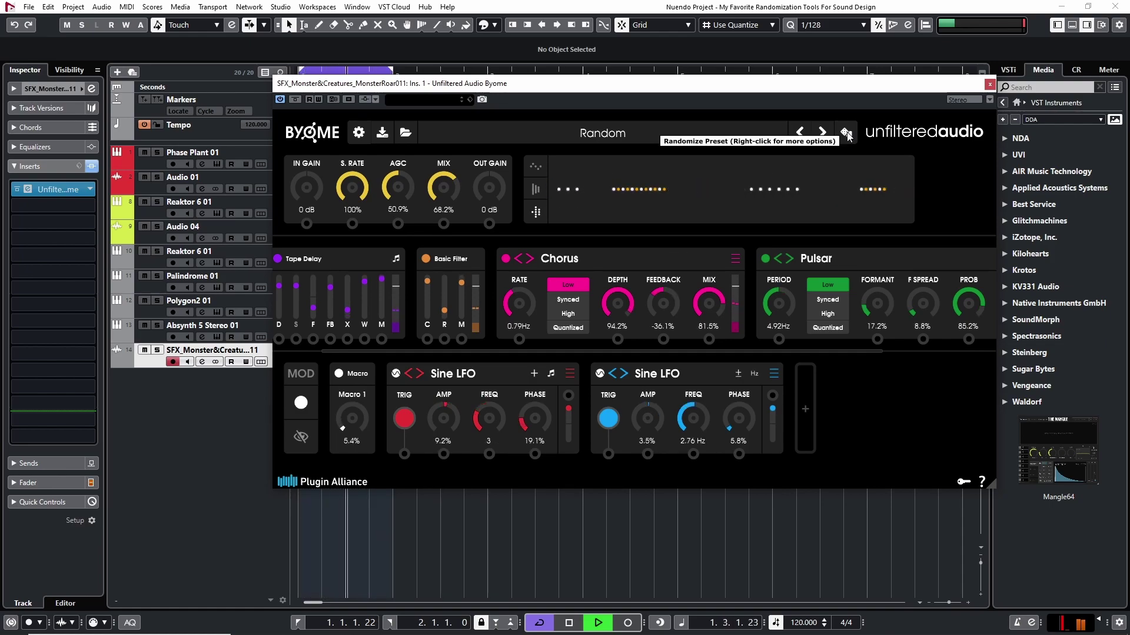
pyautogui.click(847, 134)
pyautogui.click(847, 134)
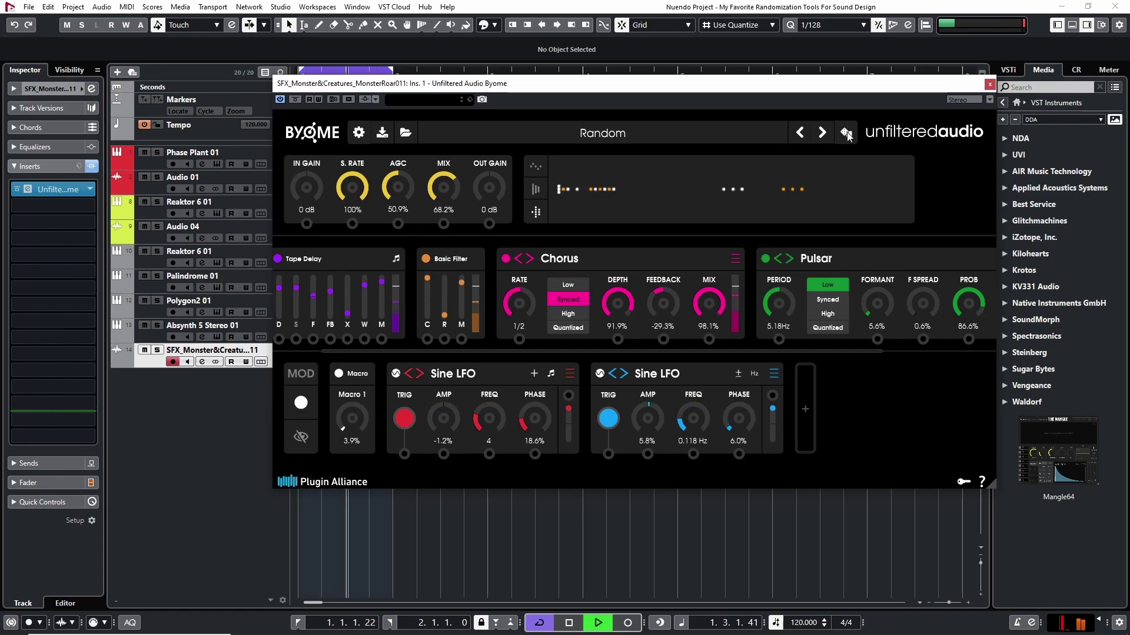
pyautogui.click(848, 135)
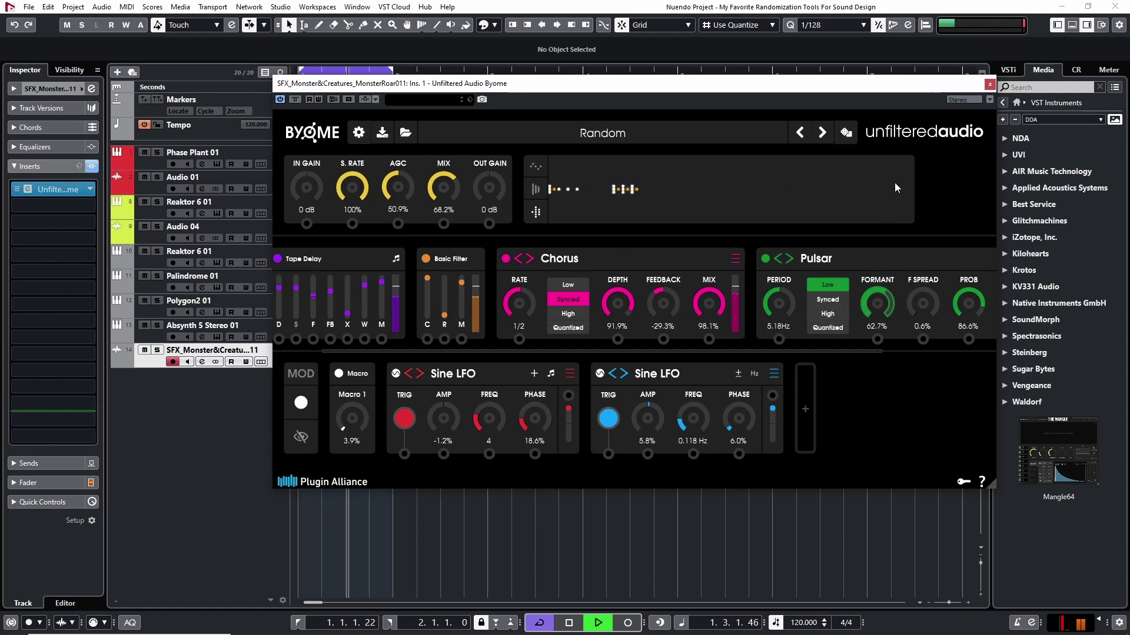